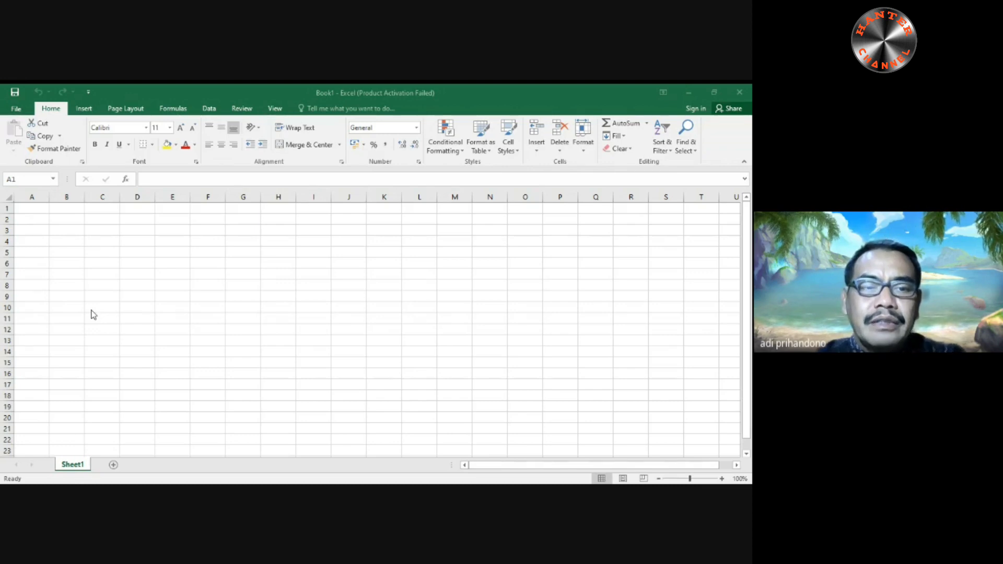
click(70, 219)
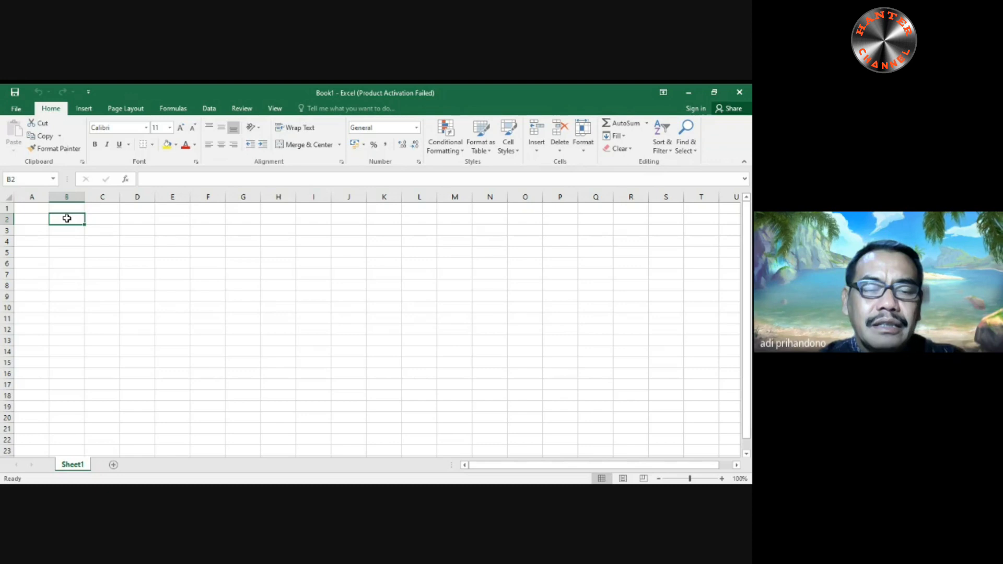
drag(67, 218, 163, 302)
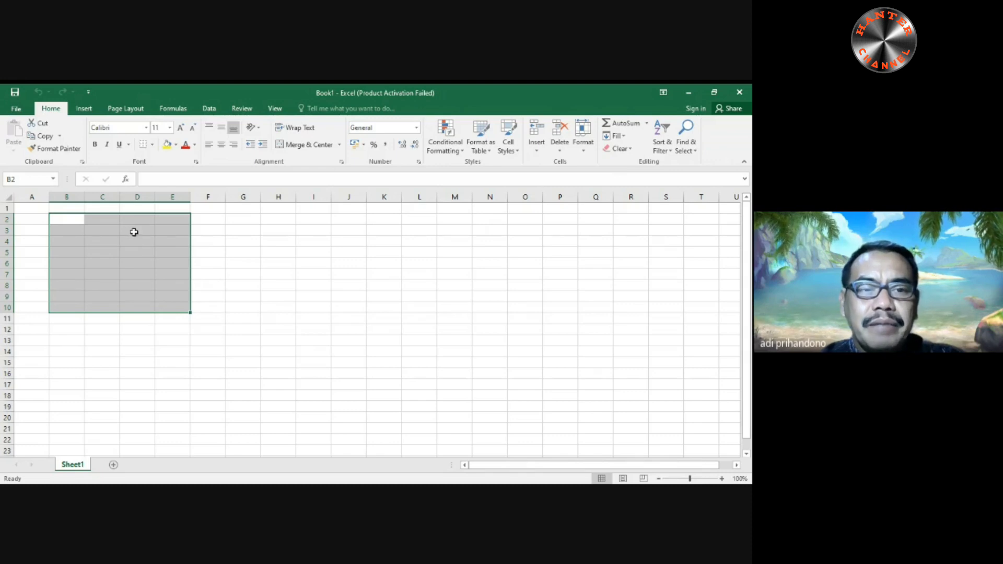
click(201, 218)
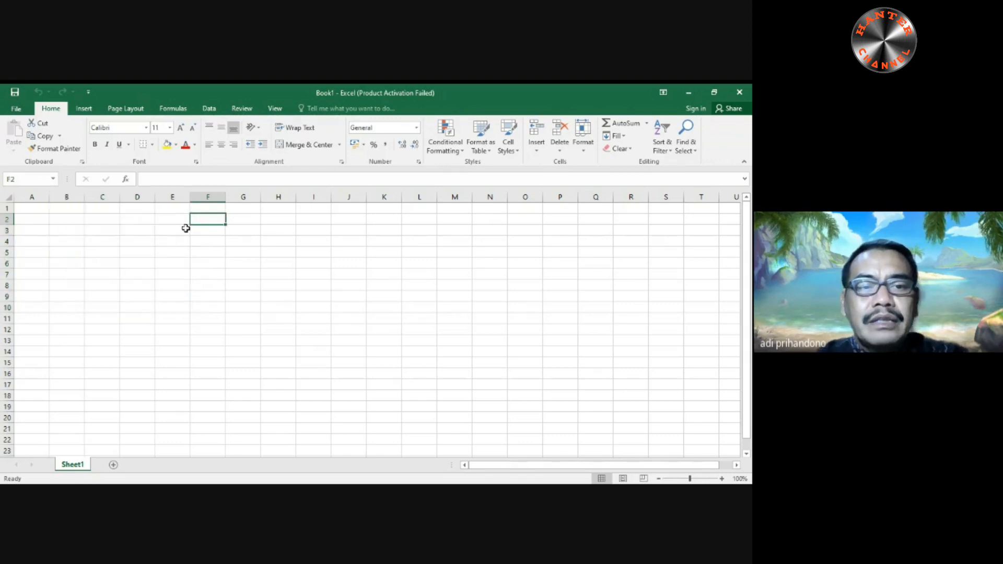
click(70, 221)
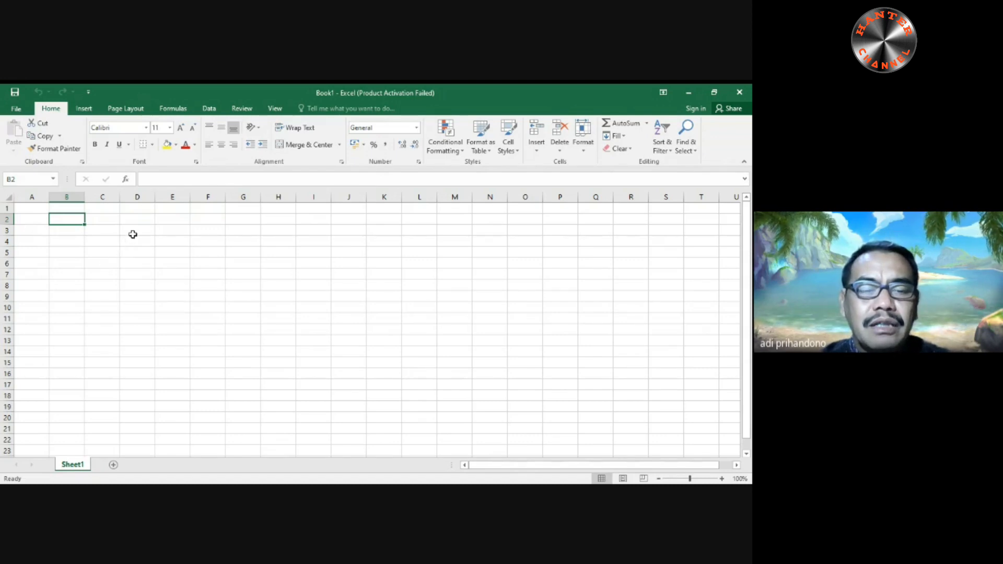
drag(138, 218, 332, 378)
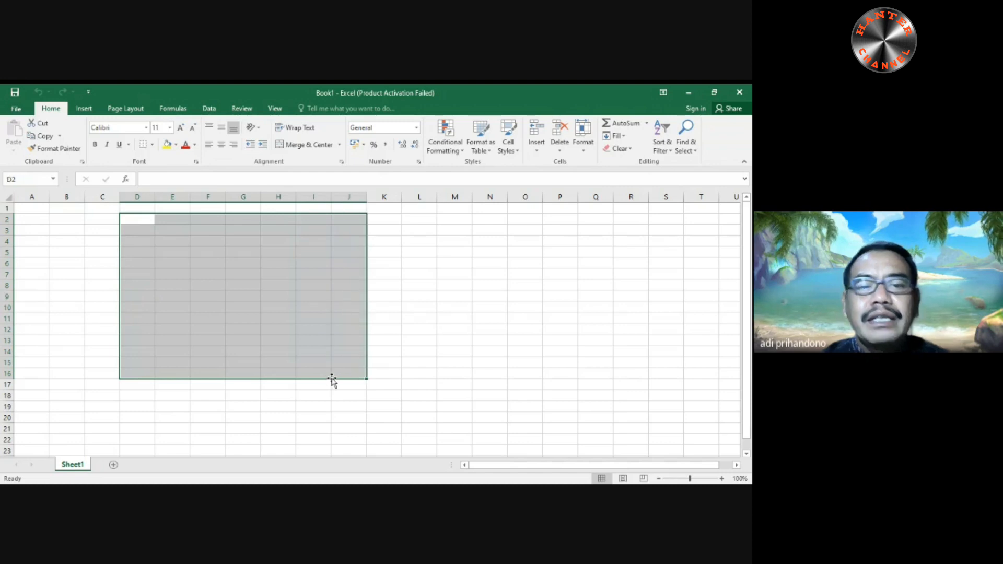
click(370, 351)
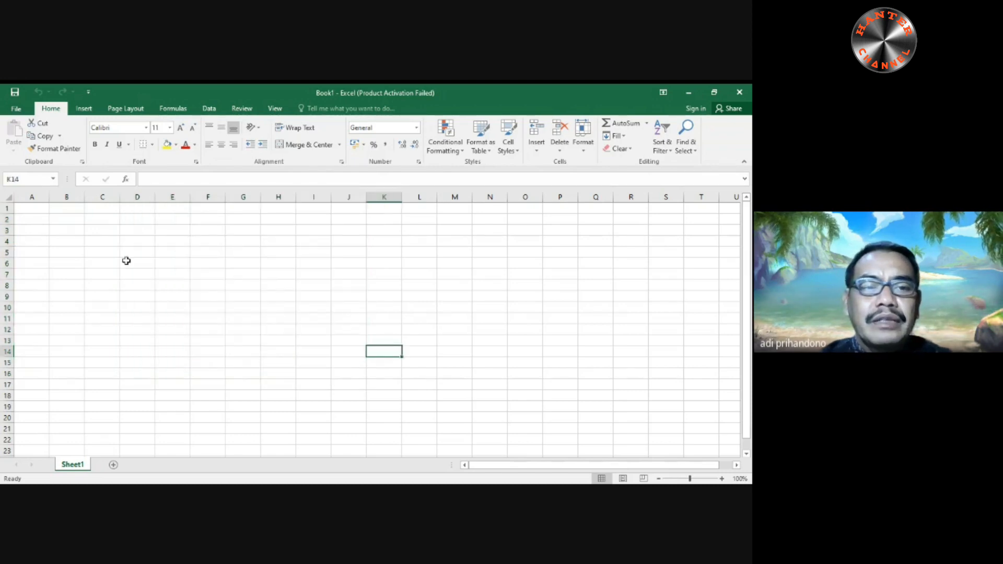
click(78, 230)
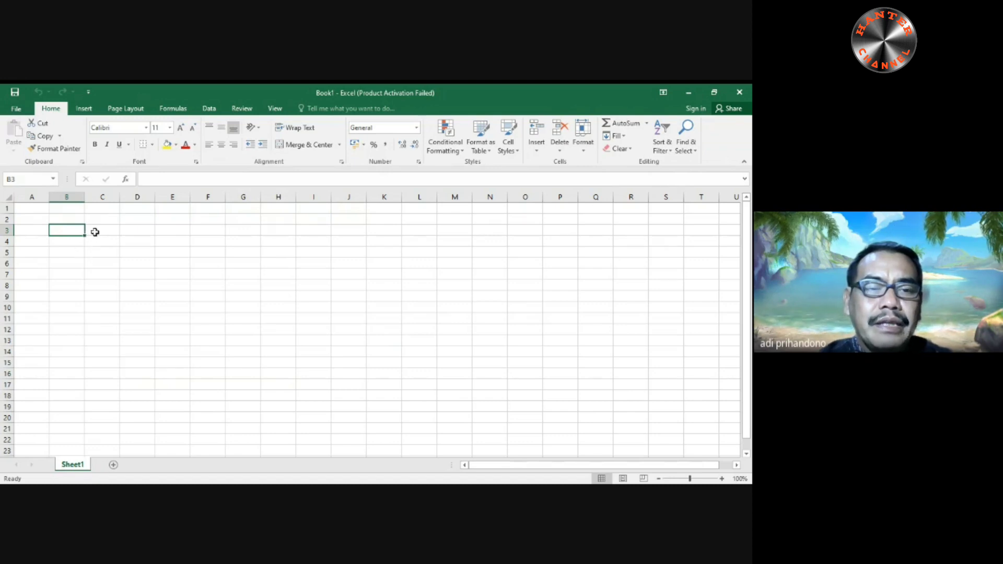
- Fill the blank cell C1 down through C14
click(105, 208)
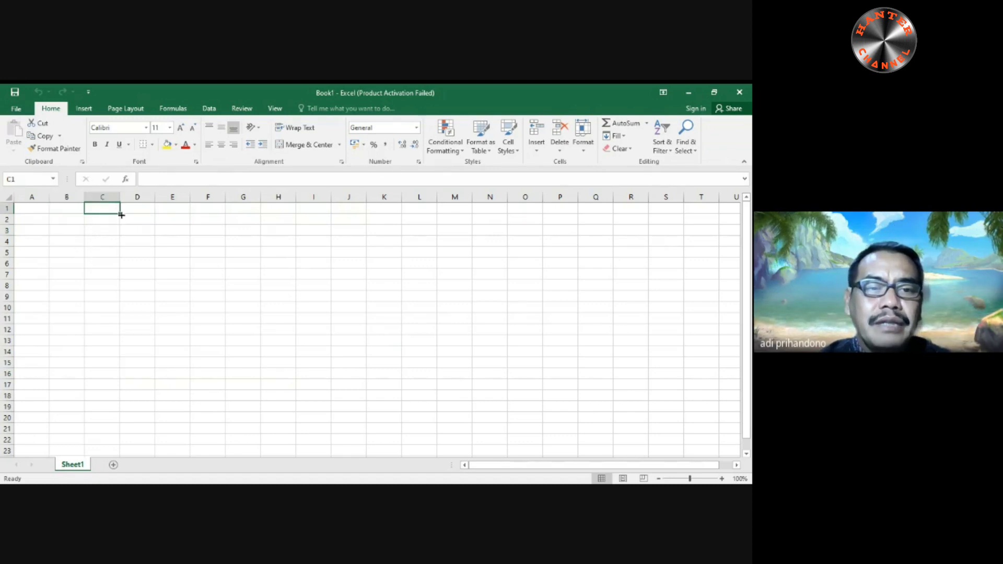
drag(121, 213, 128, 360)
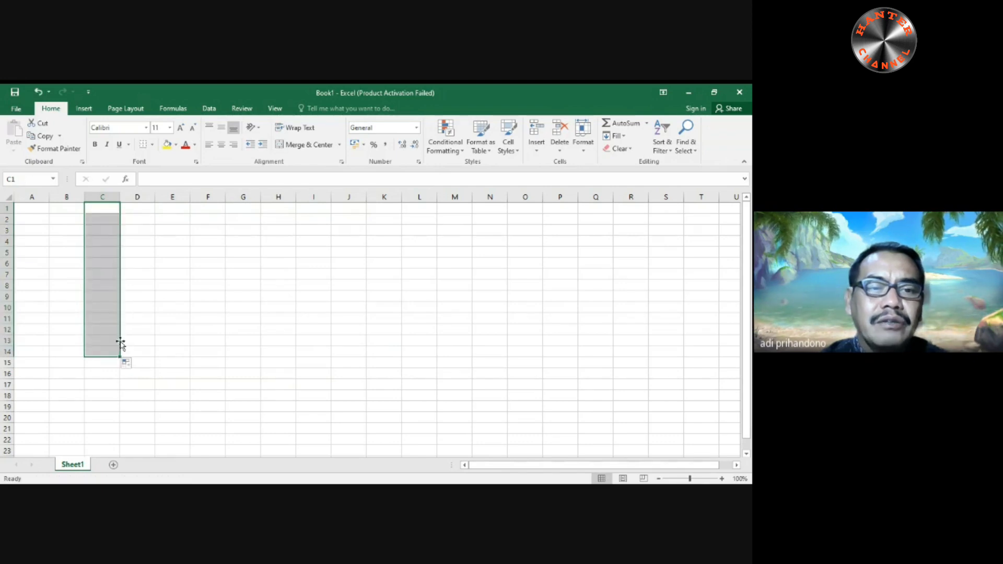
click(134, 294)
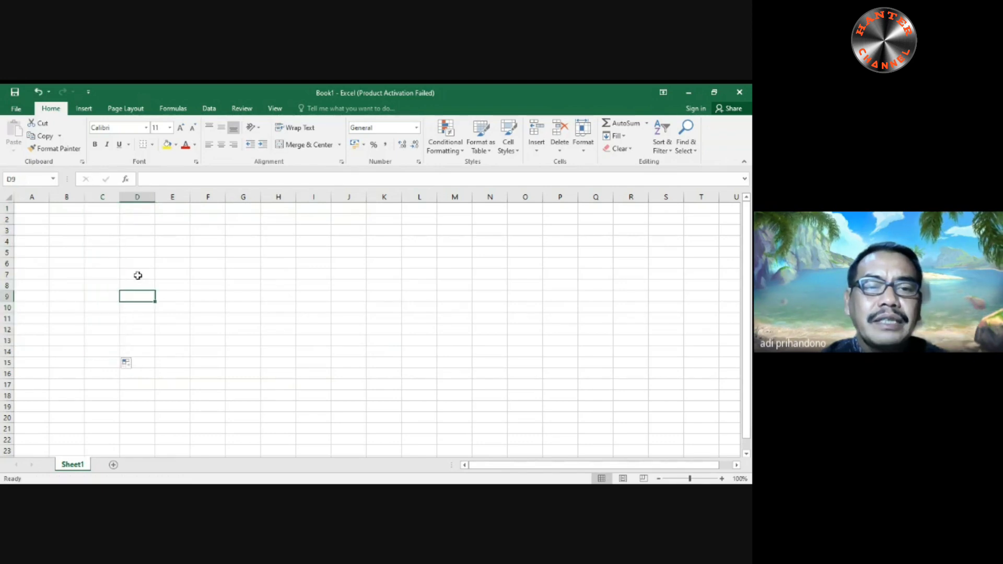
- Enter "Dingin" in cell C1 and fill it down through C12
click(106, 211)
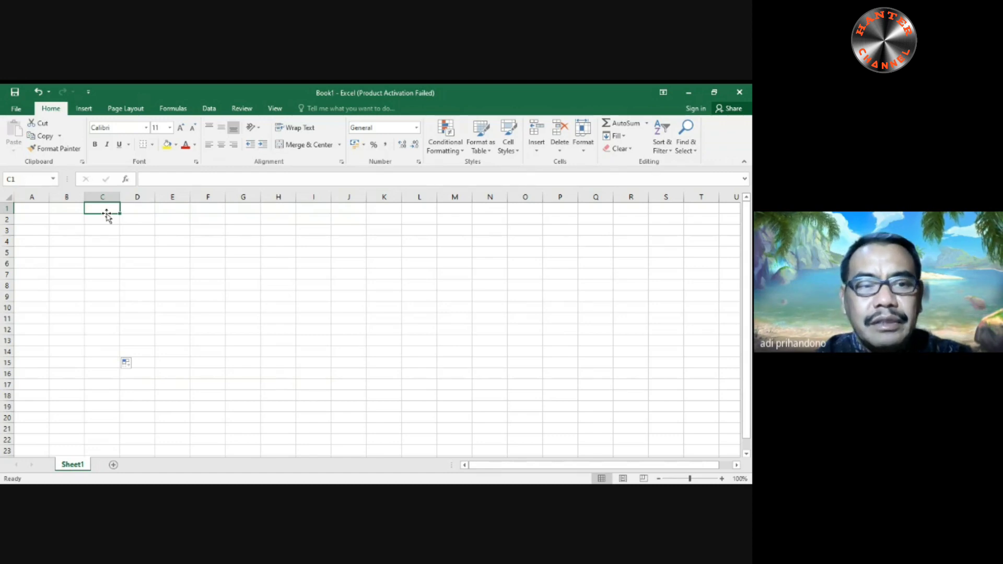
text(Dingin)
key(Return)
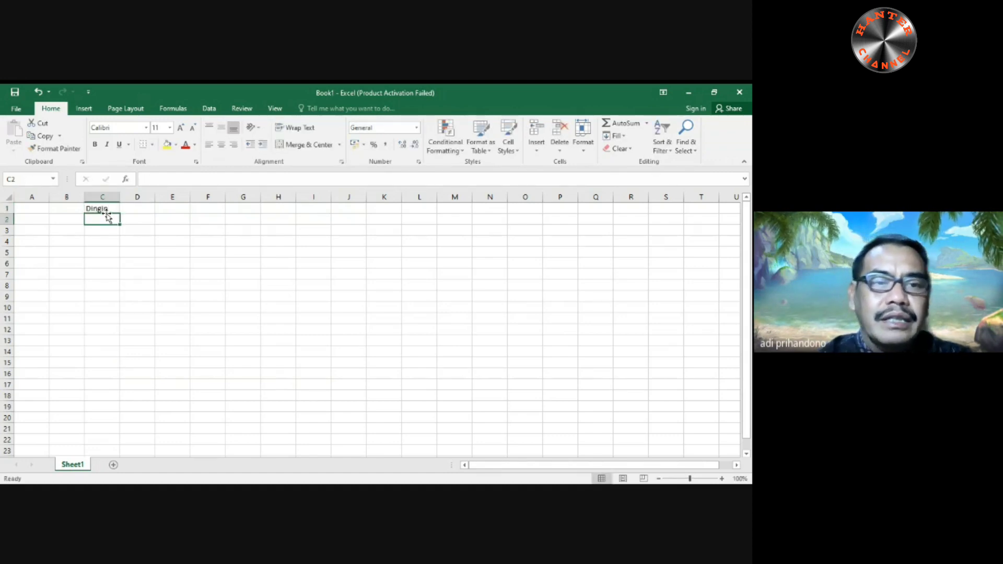
click(107, 209)
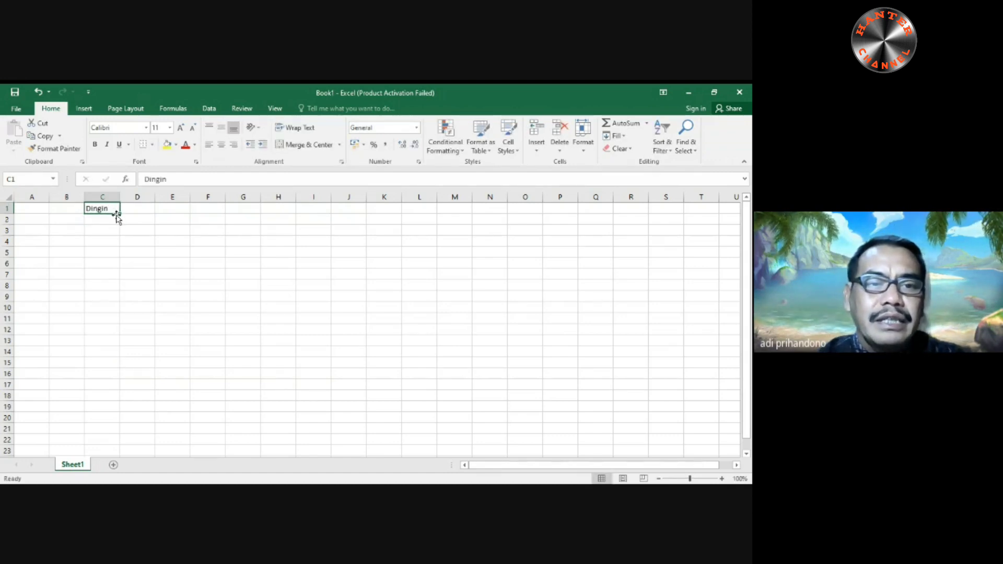
drag(117, 214, 109, 338)
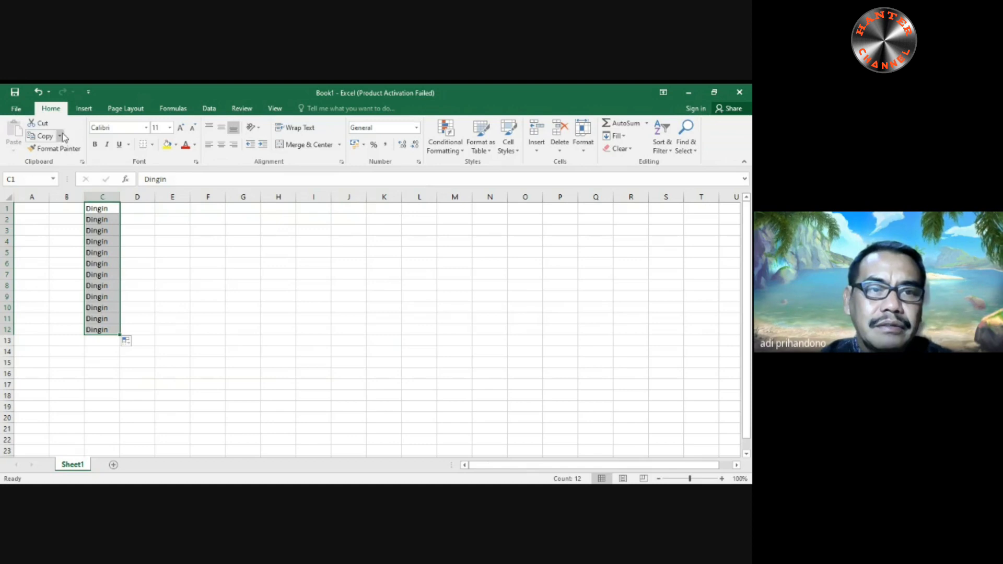
- Undo the fill down column C and the text entry in C1
click(38, 92)
click(38, 91)
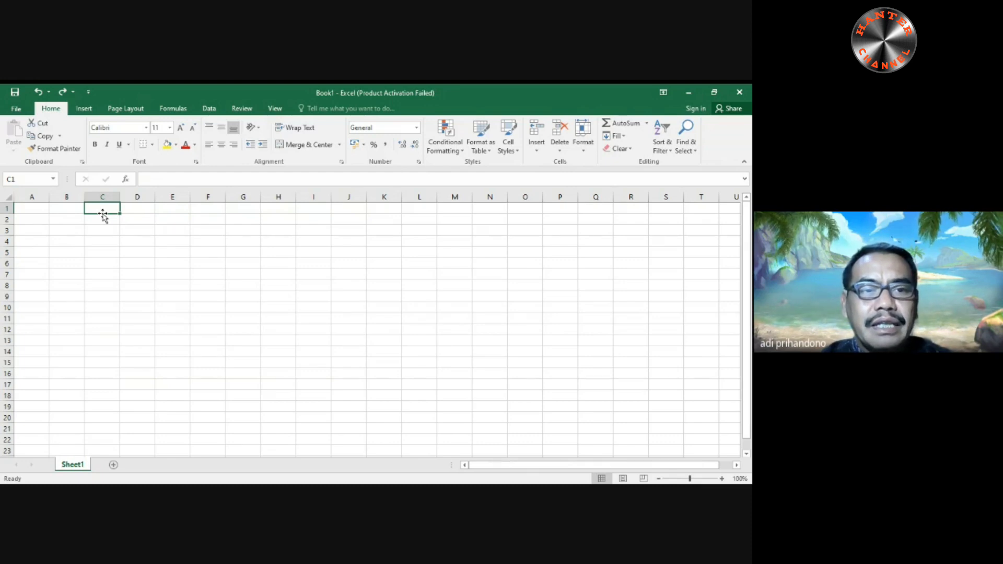
- Enter "Dingin" in cell C3 and move the cell to D7 and on to B1
click(101, 235)
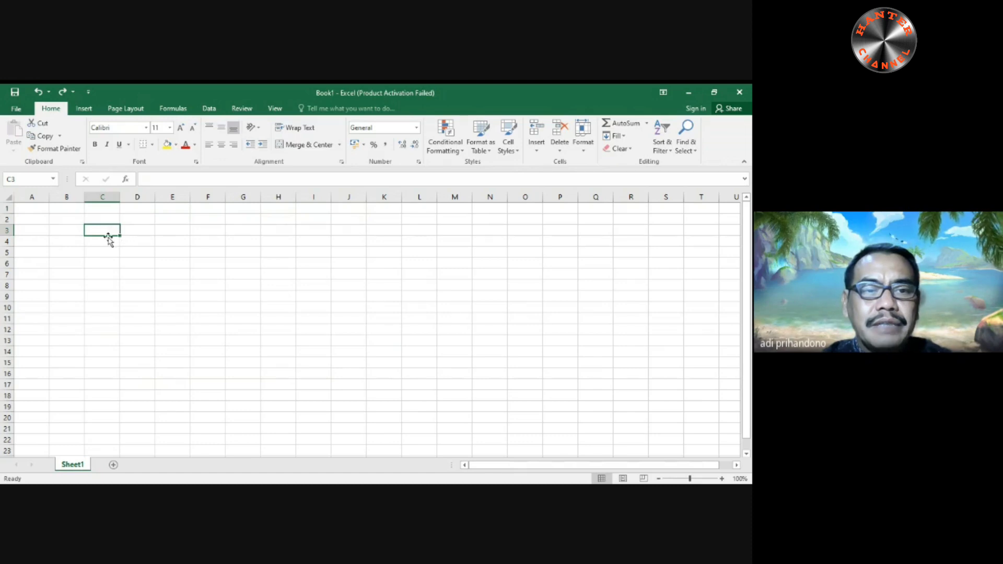
text(Dingin)
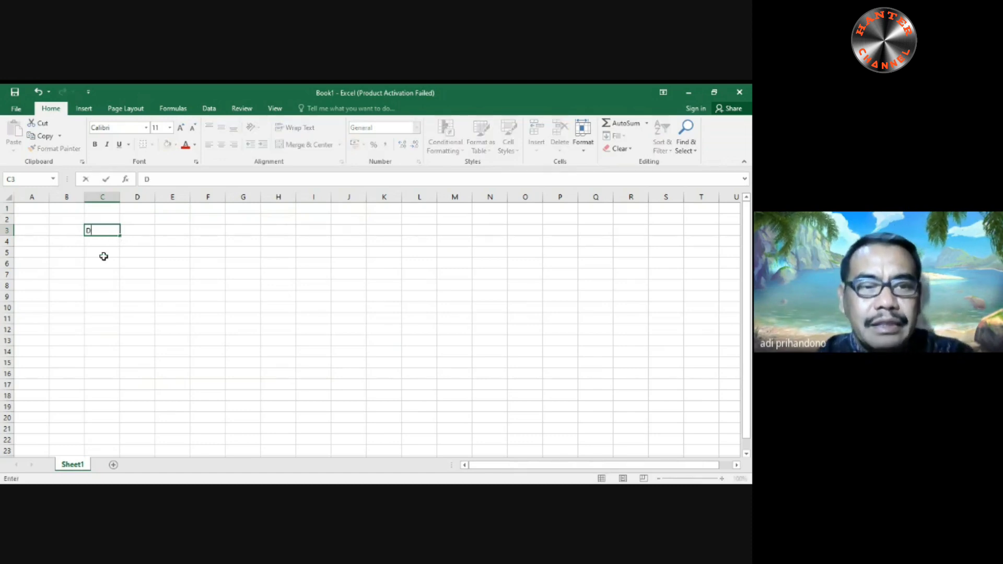
key(Return)
key(Up)
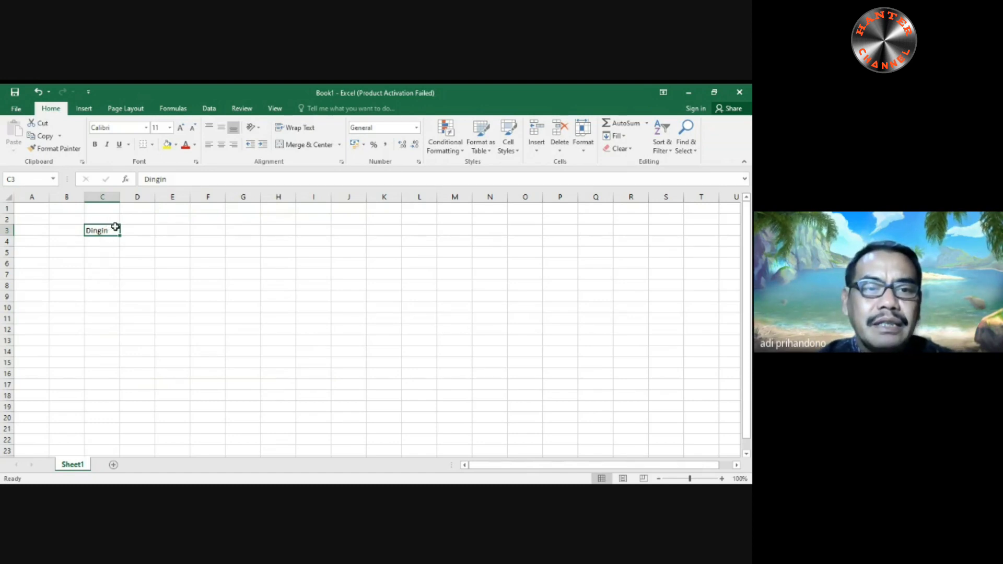
drag(106, 227, 135, 275)
click(65, 213)
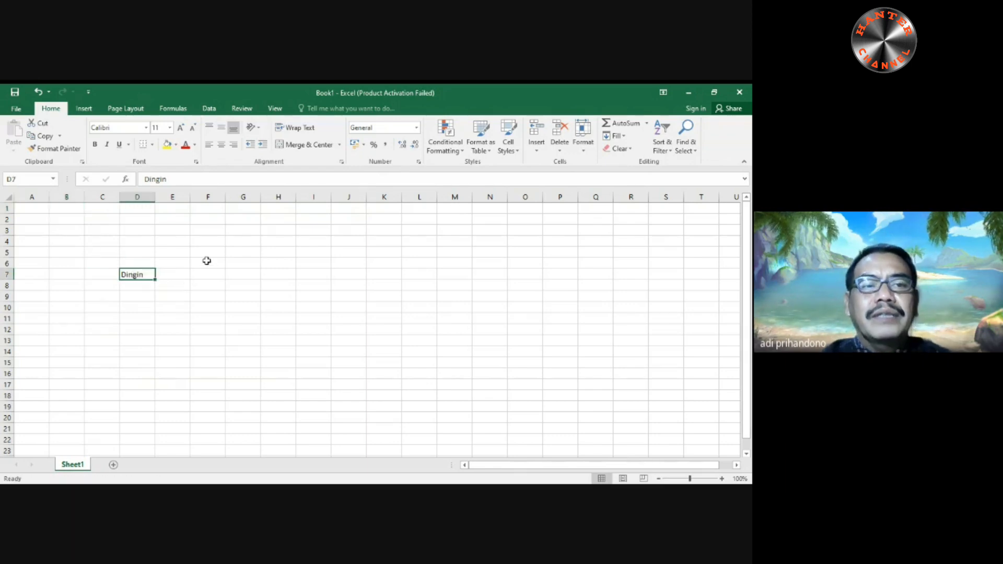
- Undo both moves of the "Dingin" cell and its text entry in C3
click(38, 94)
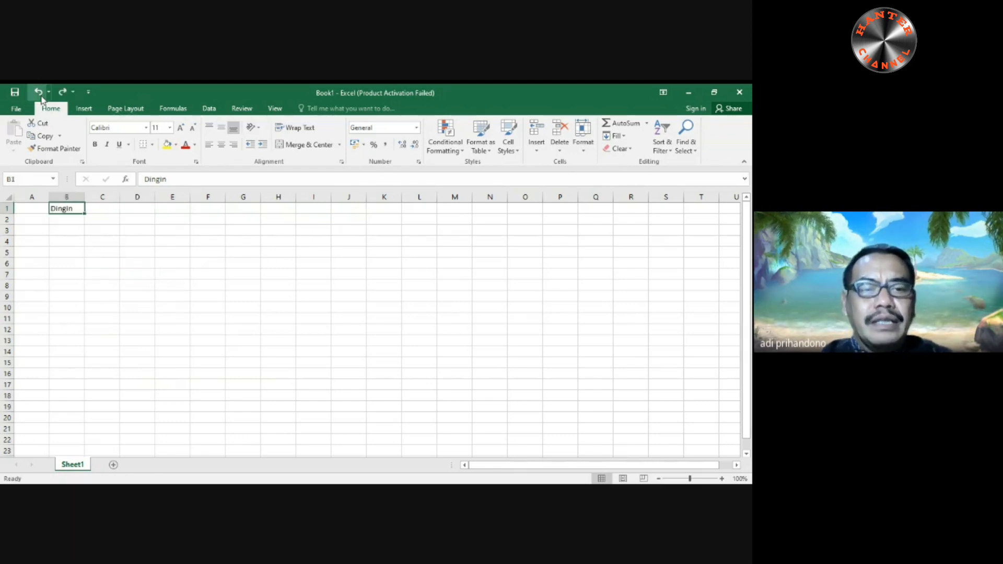
click(38, 92)
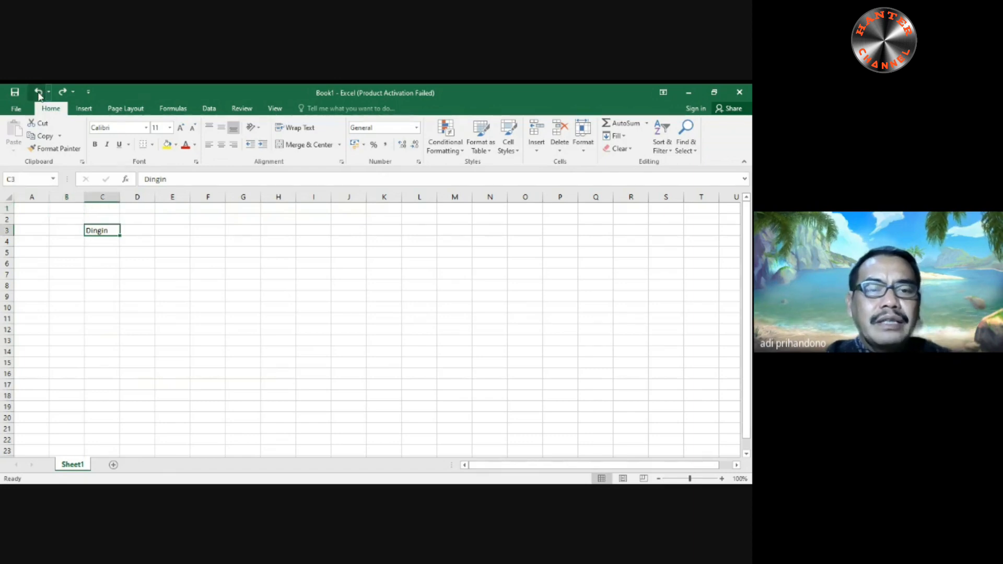
click(38, 94)
- Enter the title "Justifikasi Anggaran Kegiatan PKM Penerapan Teknologi" in cell A1
click(38, 210)
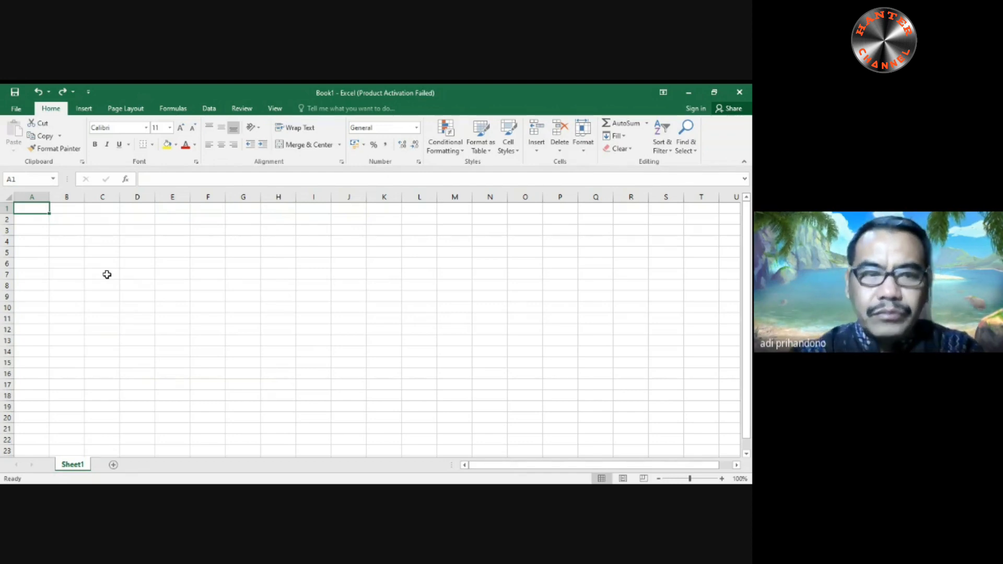
text(J)
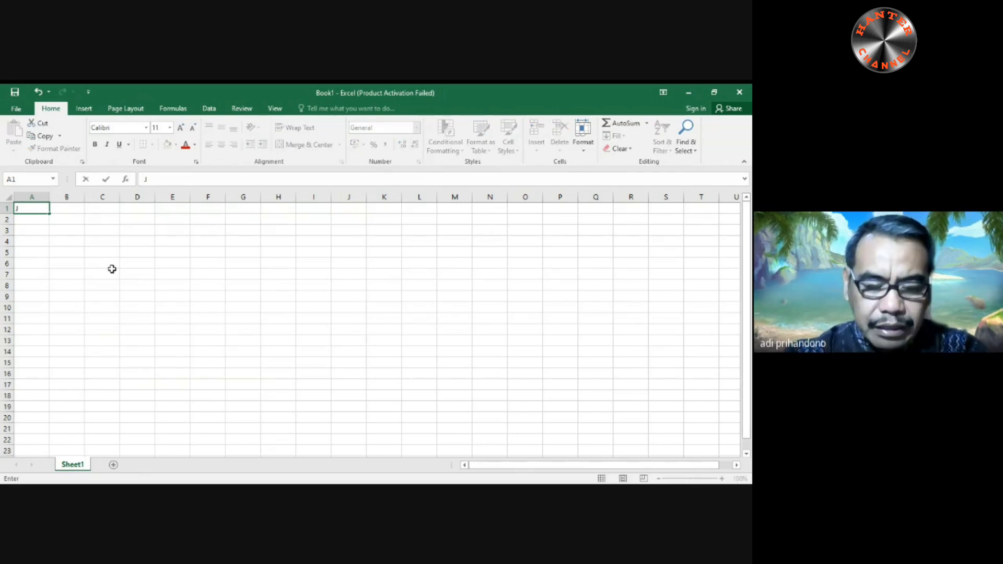
text(usfi)
text(fikasi)
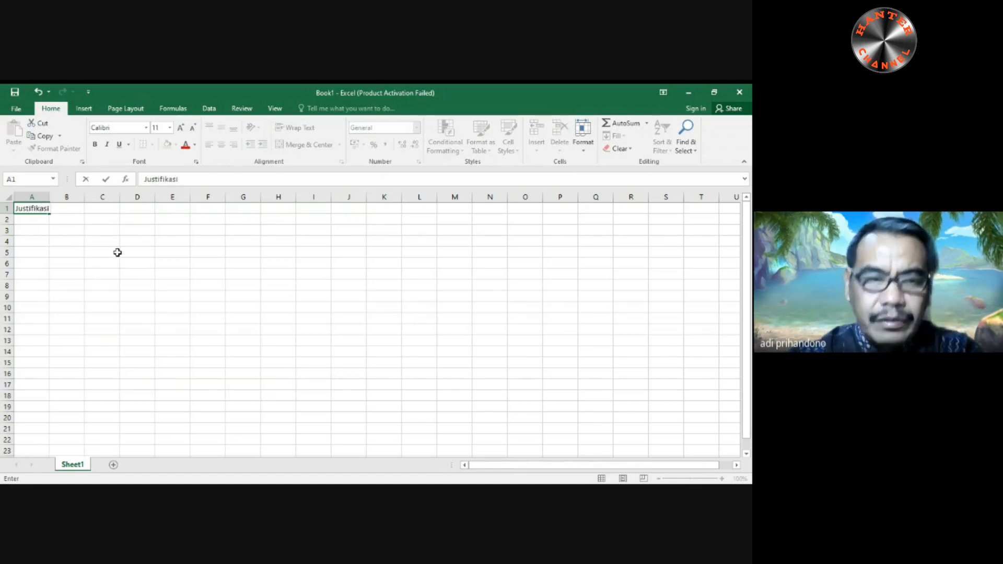
text( Anggaran K)
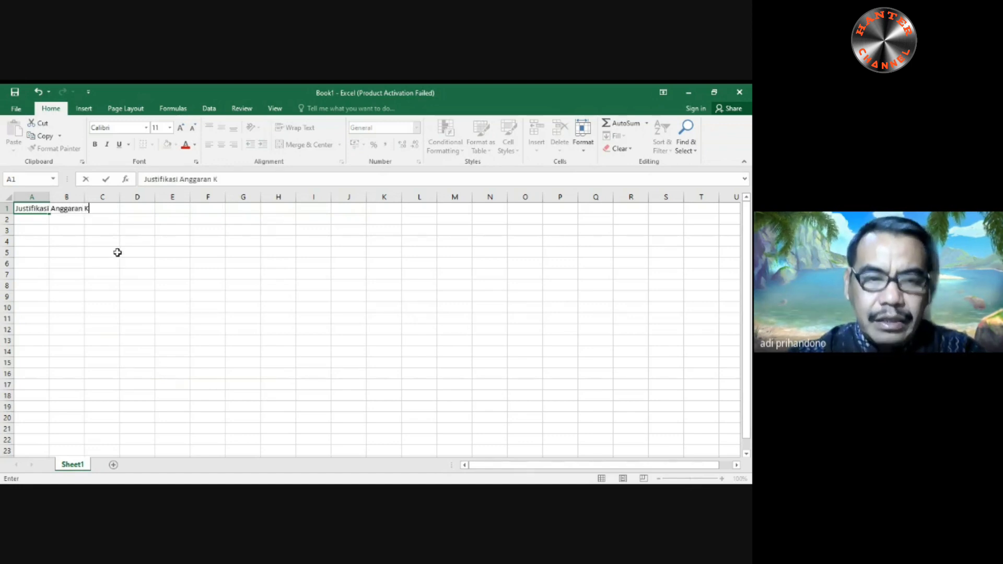
text(egiatan PKM)
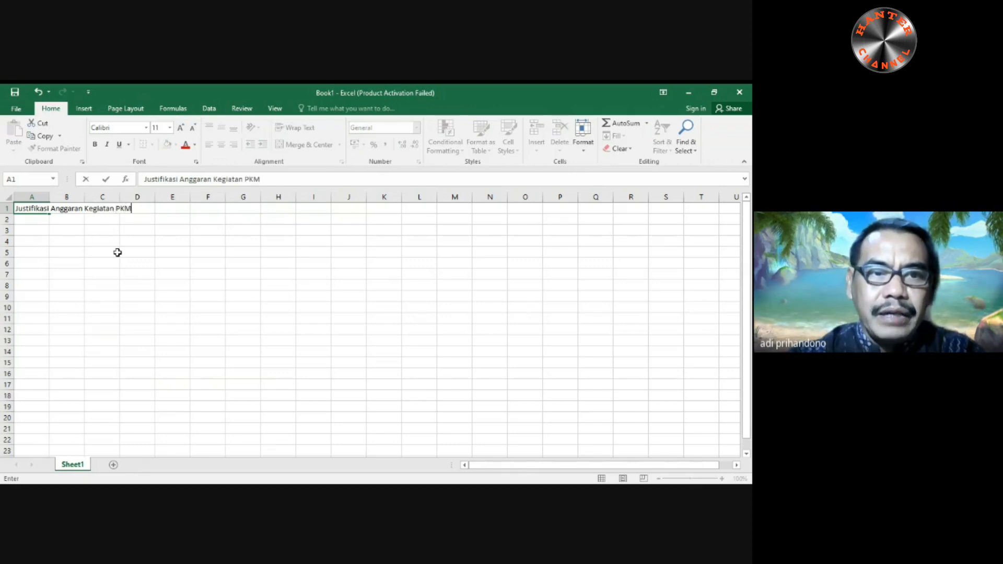
text( Penerpa)
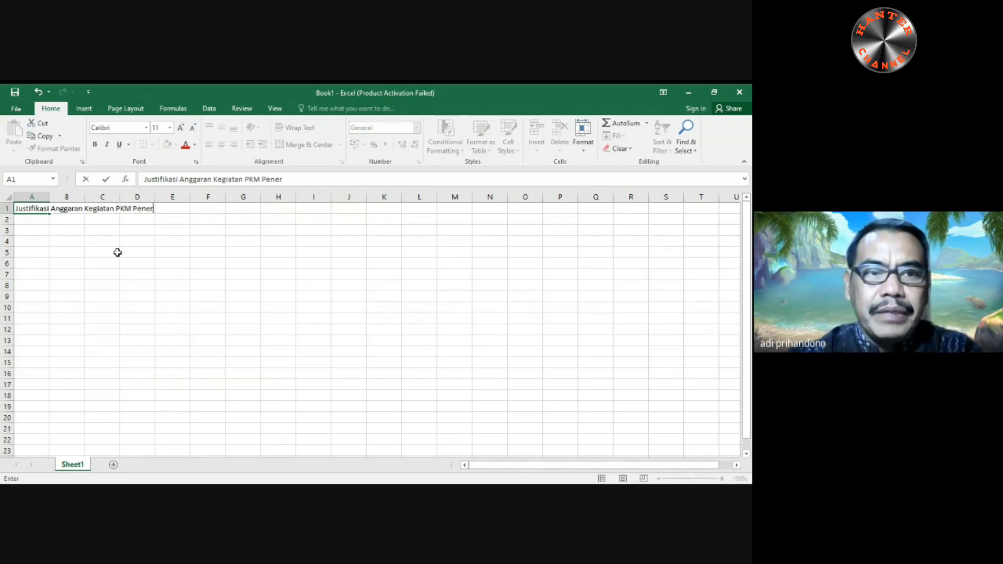
key(BackSpace)
key(BackSpace)
text(apan Te)
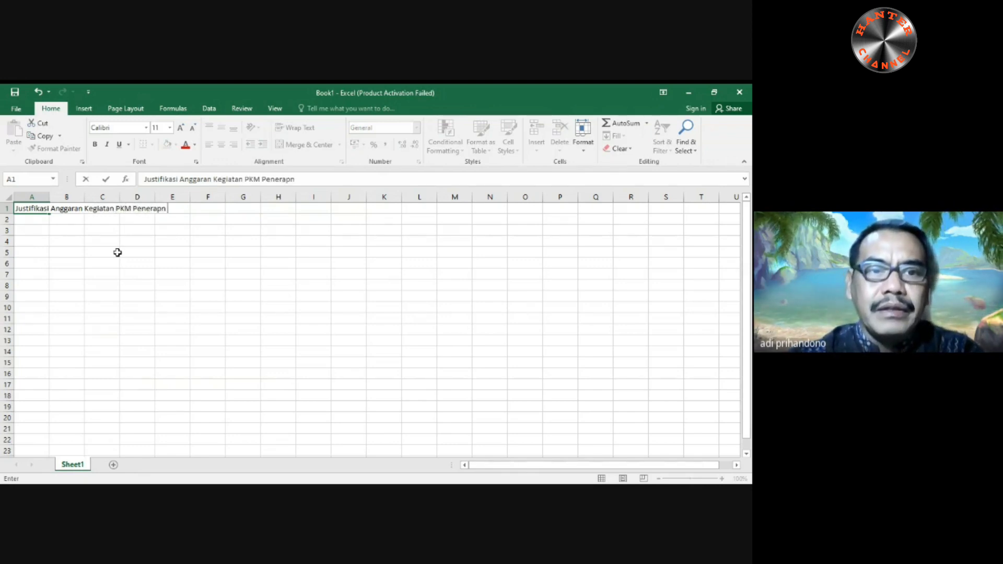
text(knologi)
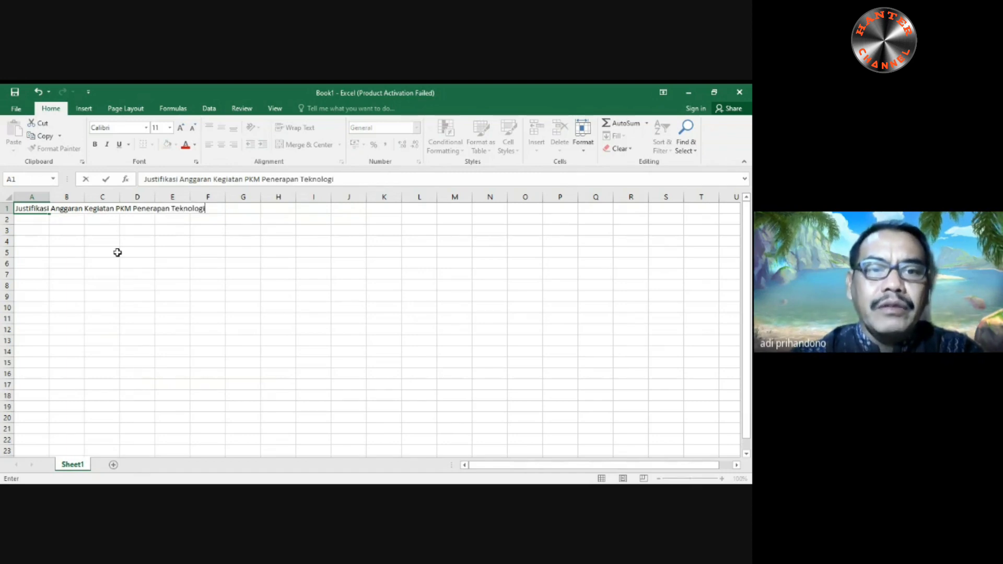
key(Return)
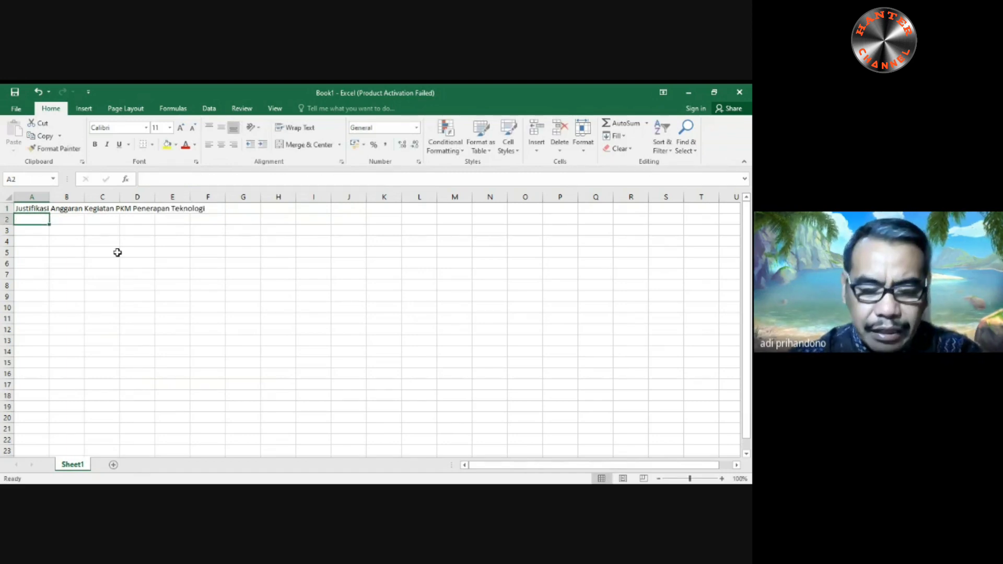
- Enter the subtitle "Purbaliner : Aplikasi Pemesanan Jajanan Lokal" in cell A2
text(Purbali)
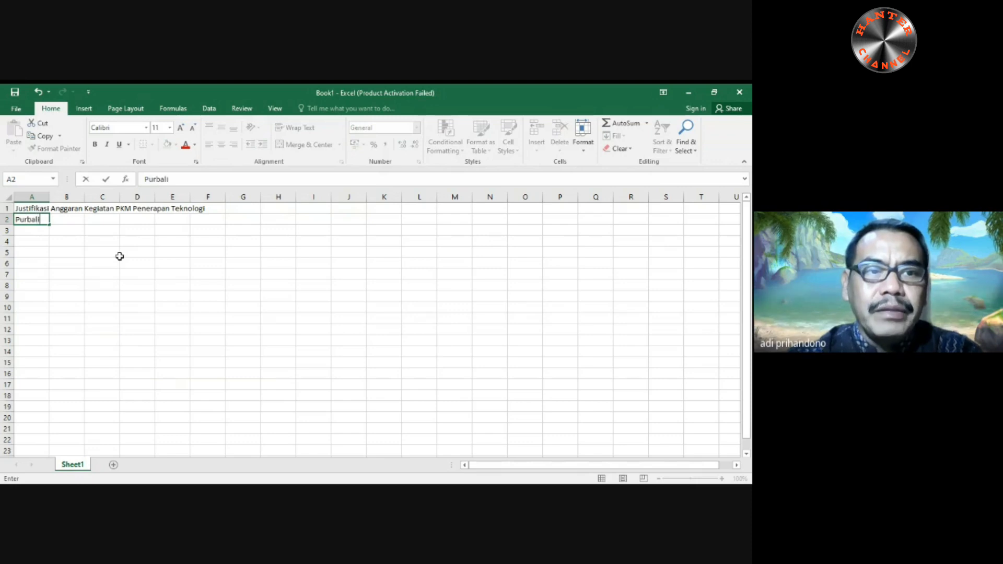
text(ner :)
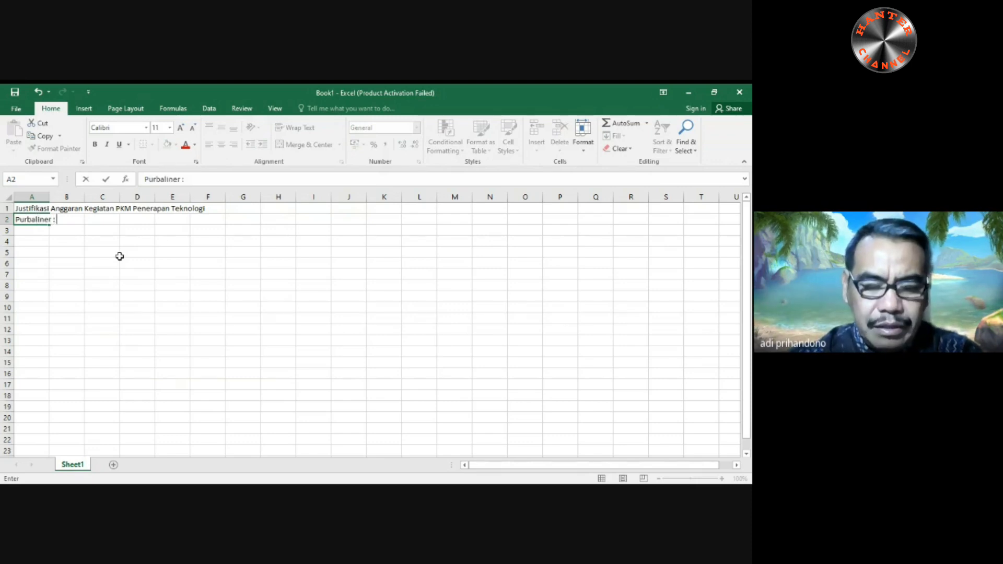
text( Aplinkas)
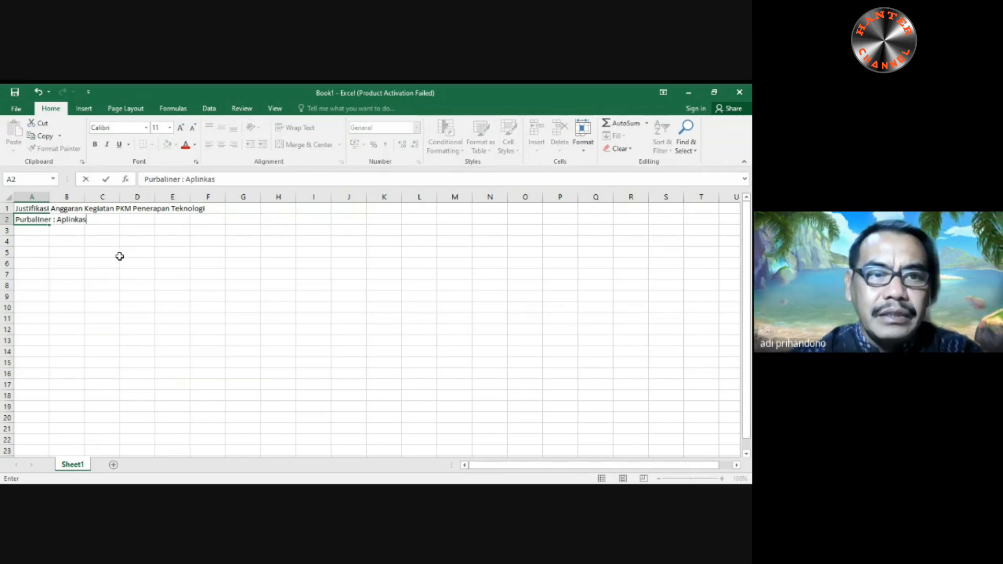
key(BackSpace)
key(BackSpace)
key(BackSpace)
key(BackSpace)
text(kasi)
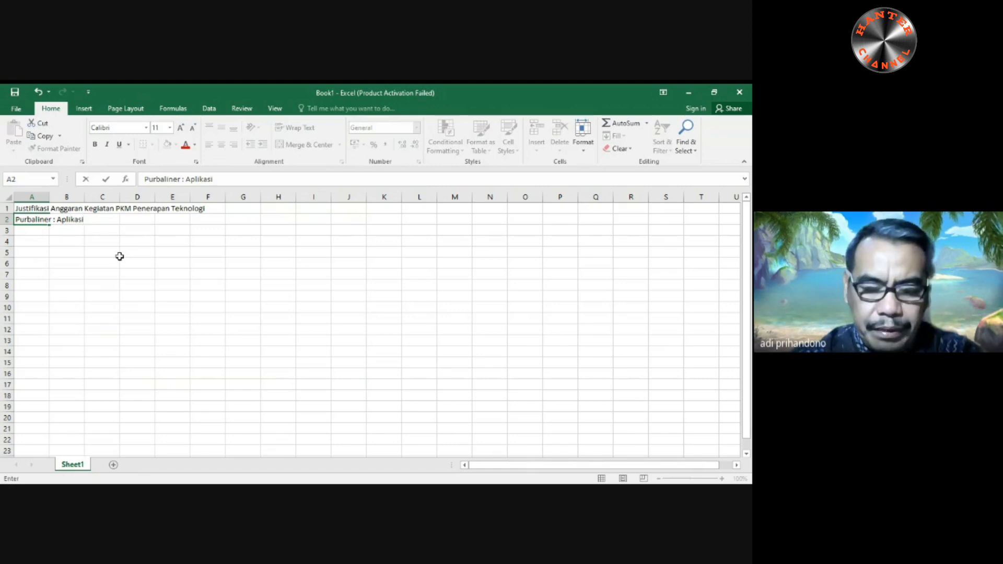
text( Pemesanan)
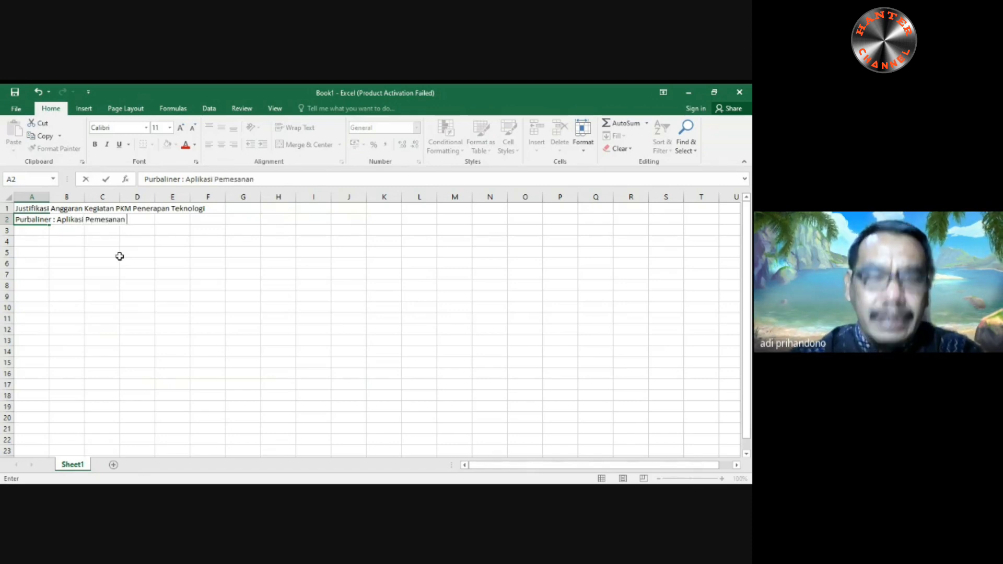
text( Jajaj)
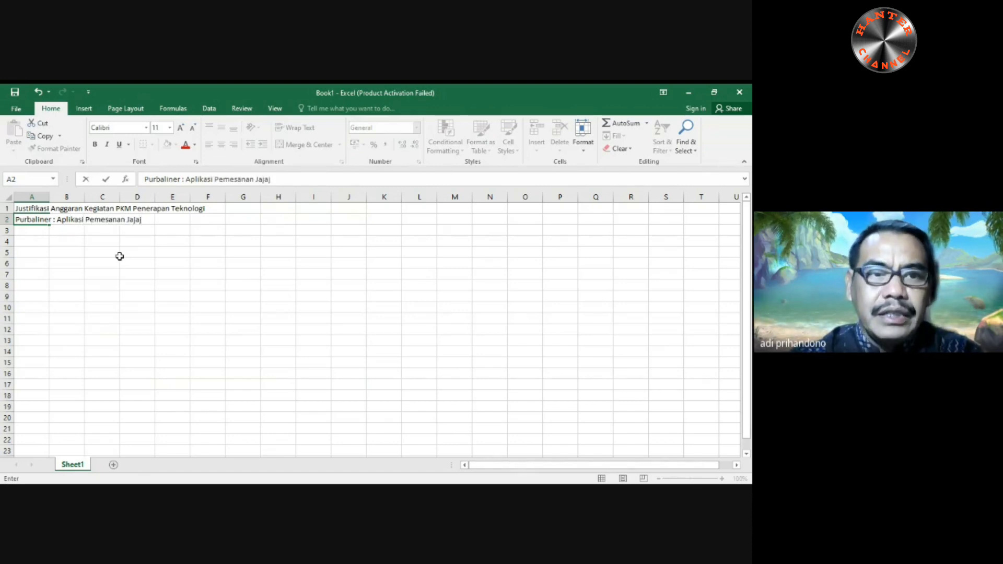
key(BackSpace)
text(nan Lokal)
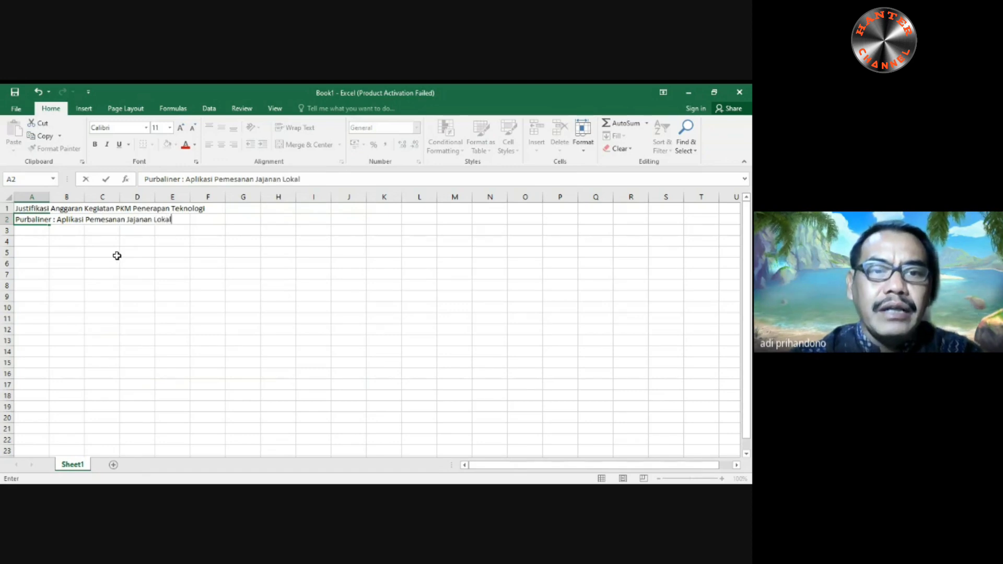
key(Return)
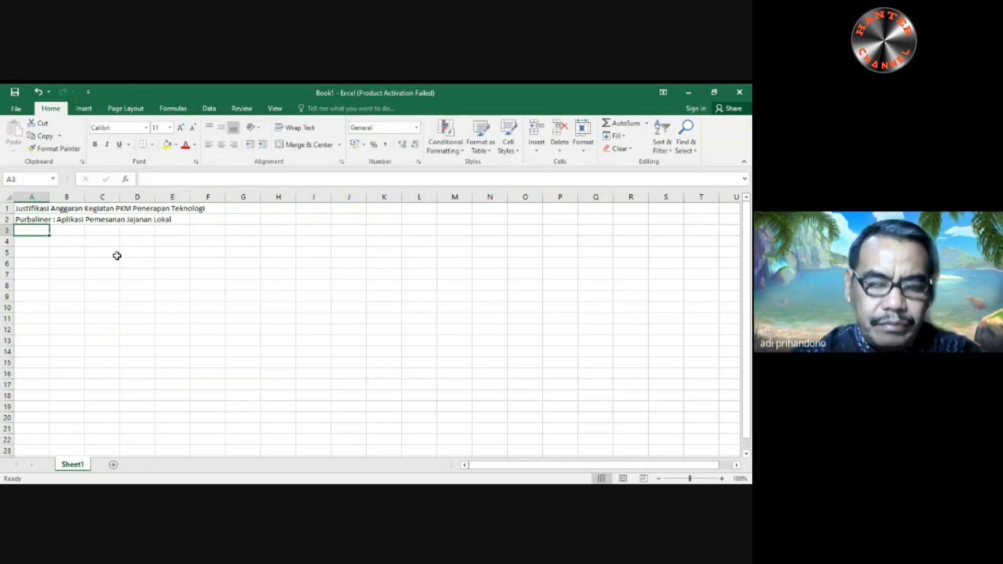
- Enter the author line in cell A3: "Oleh :", the lead author's full name, and ", dan kawan-kawan"
text(Okeh)
key(BackSpace)
key(BackSpace)
key(BackSpace)
text(l)
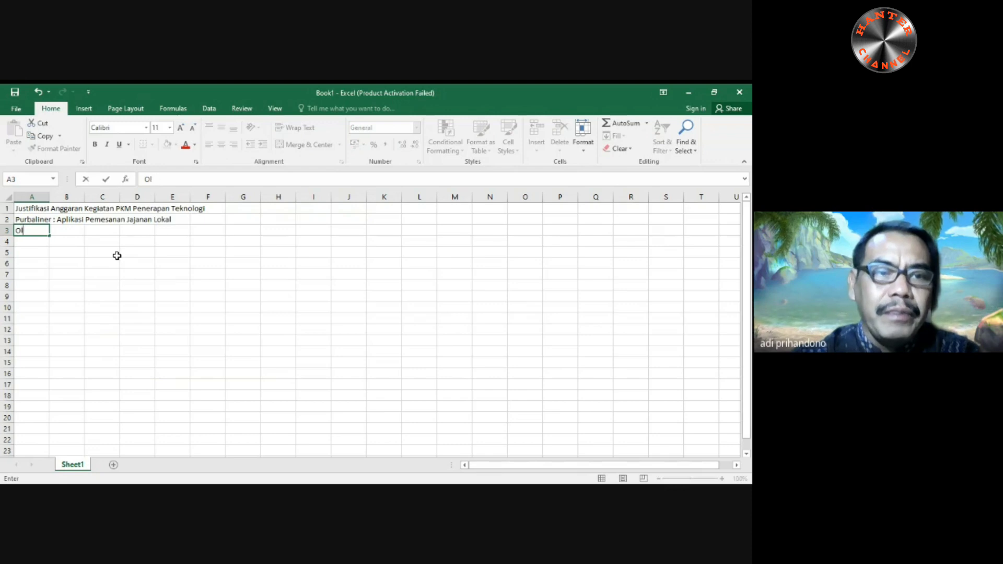
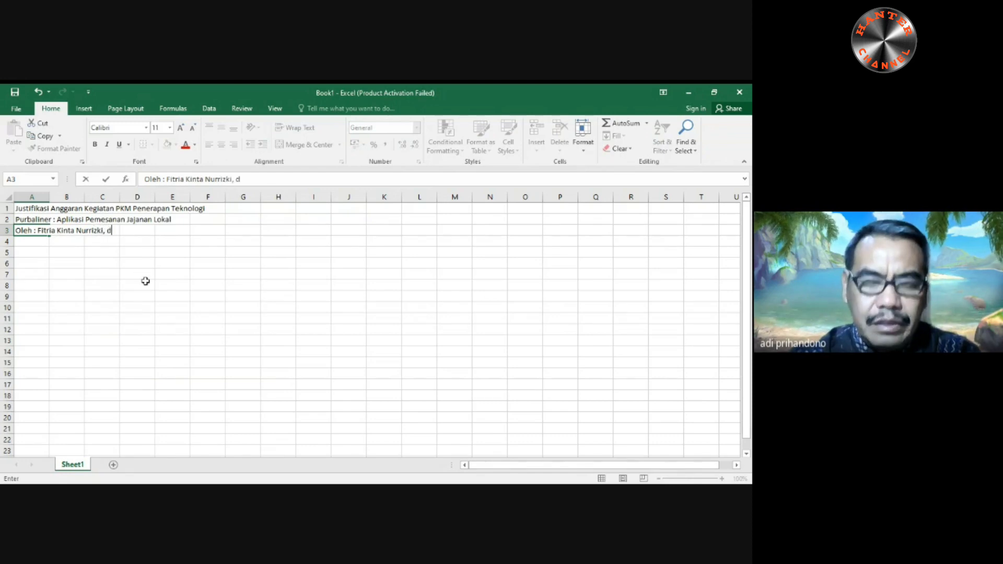
text(an kawan-)
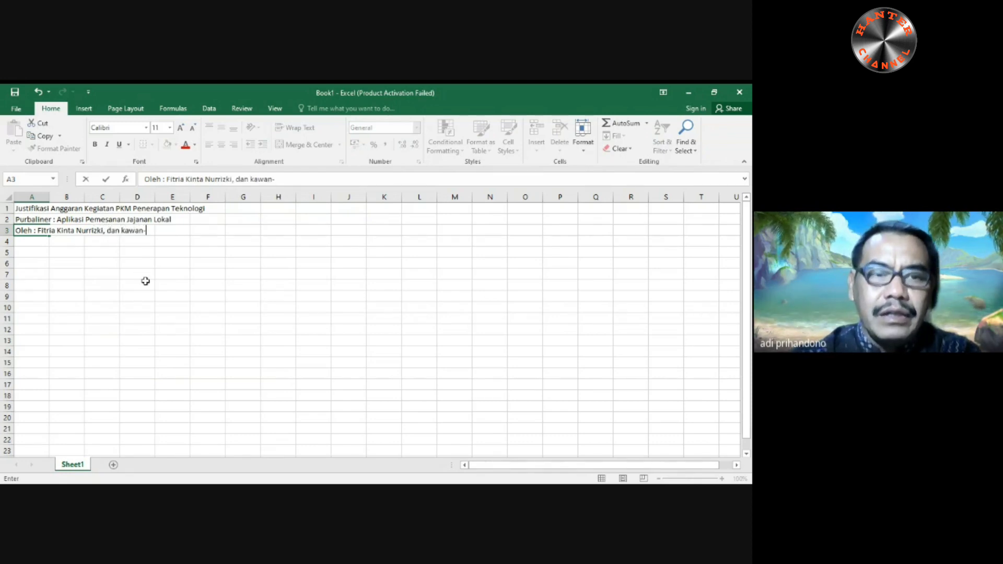
text(kawan)
key(Return)
key(Return)
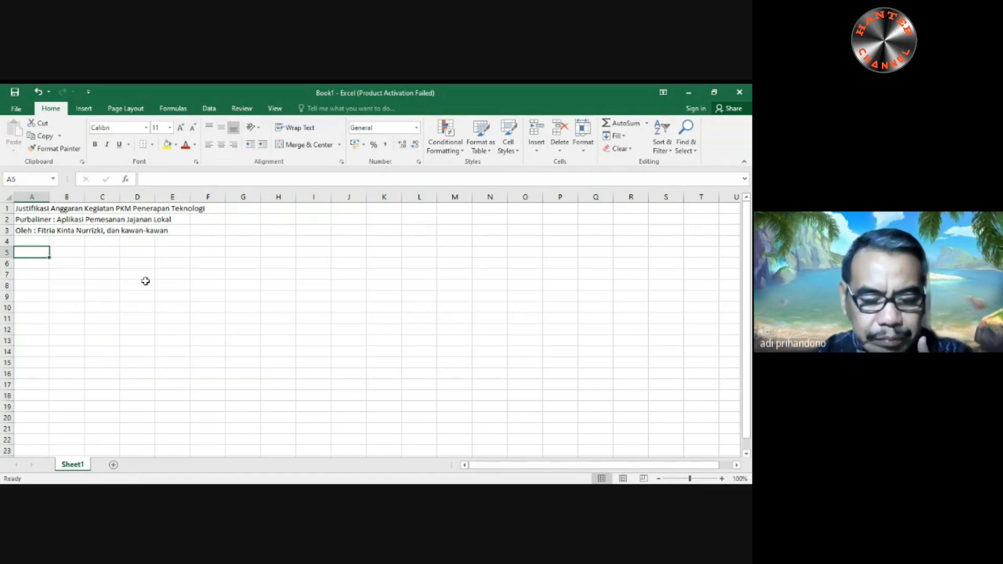
- Enter the year 2016 in cell A4, directly below the author line
click(39, 243)
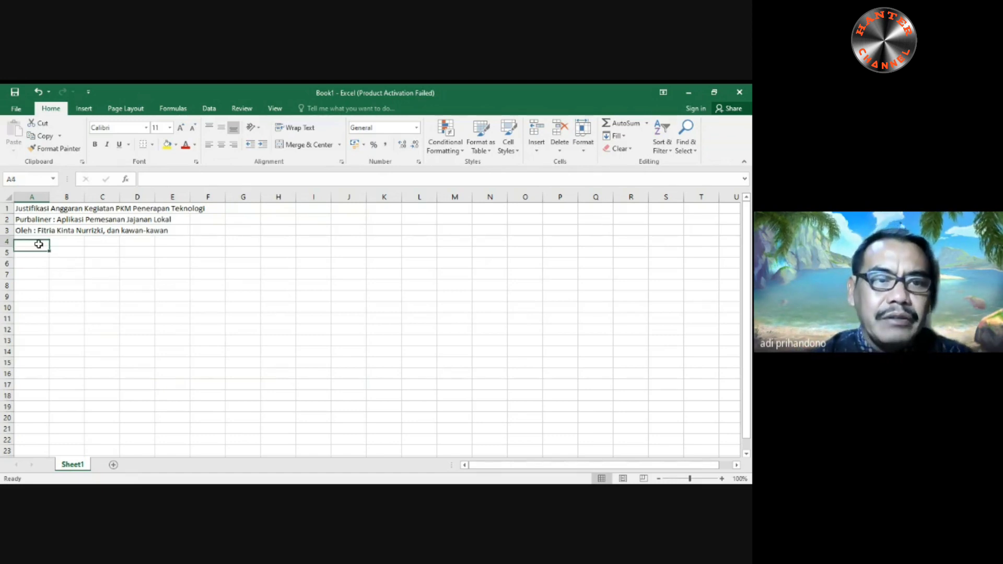
text(20)
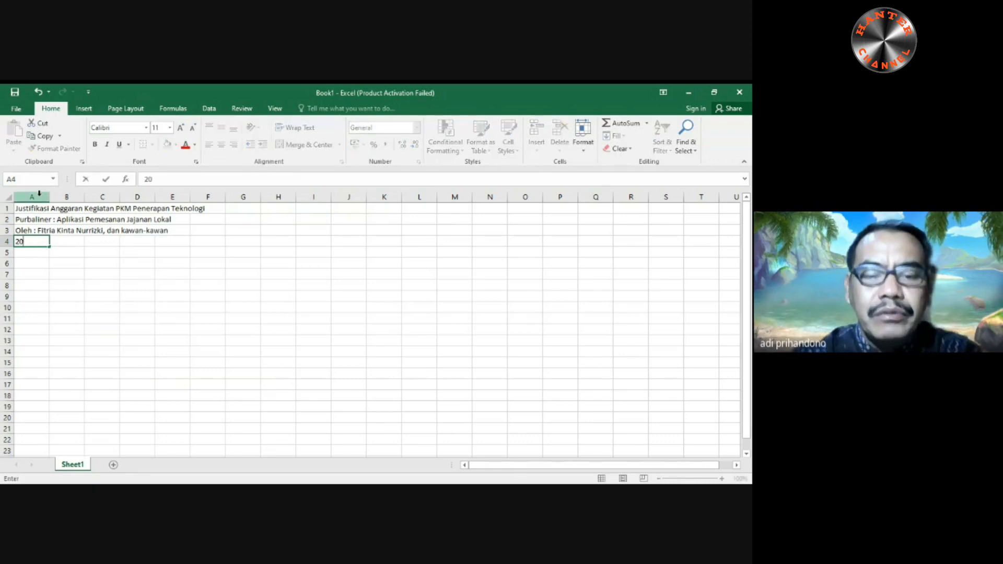
text(16)
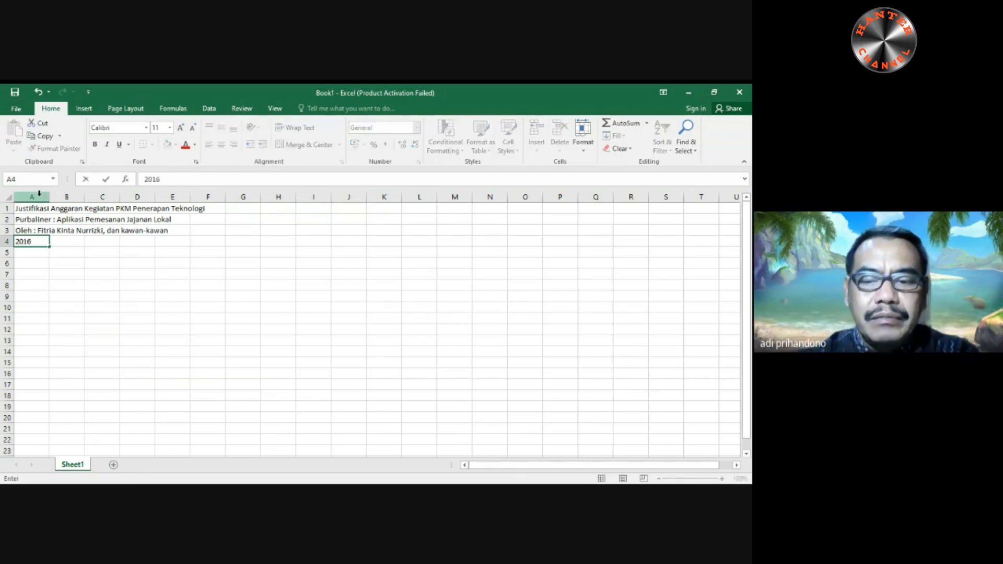
key(Return)
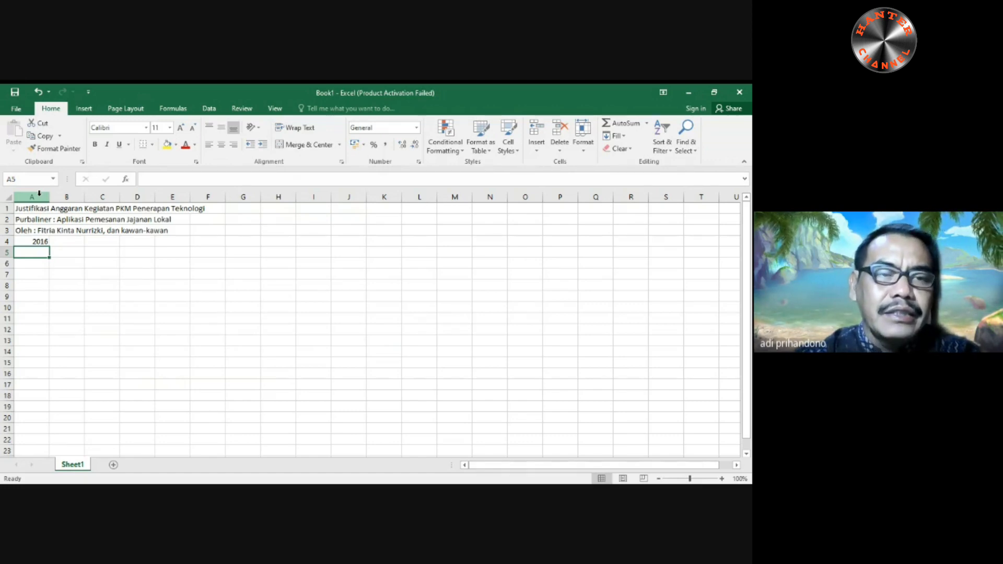
- Leave row 5 empty and enter the section heading "1. Peralatan Penunjang" in cell A6
key(Return)
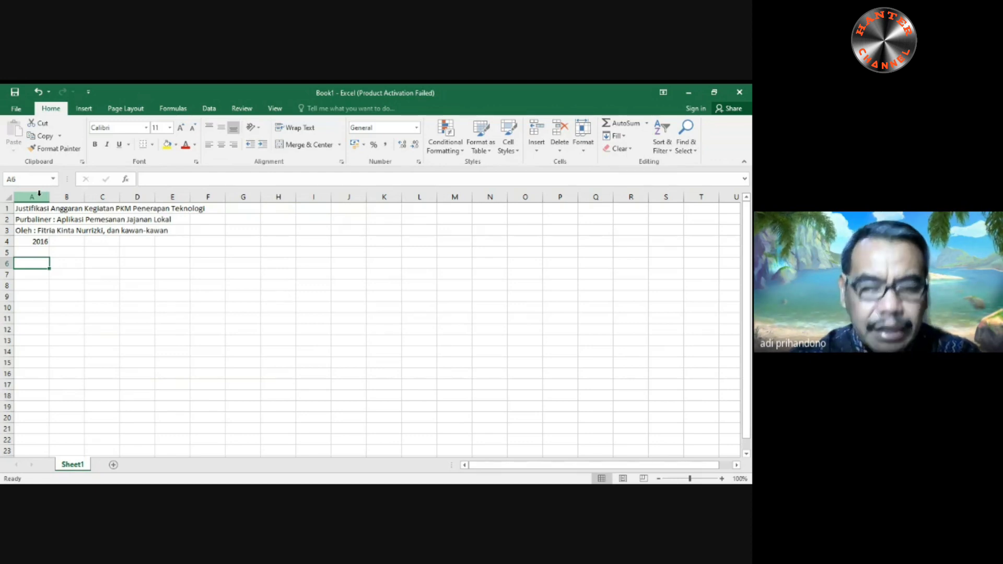
text(1. Perala)
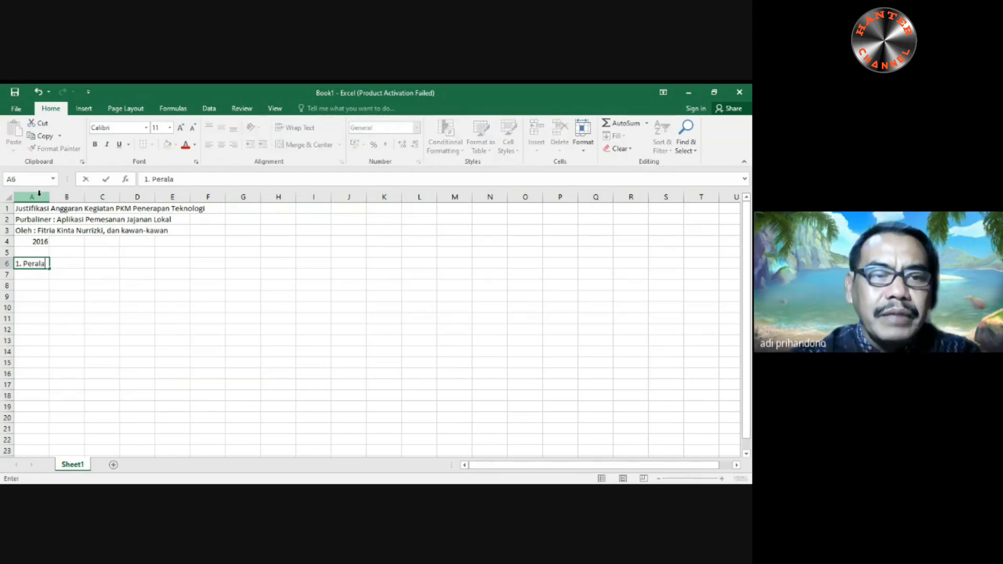
text(tan Pen)
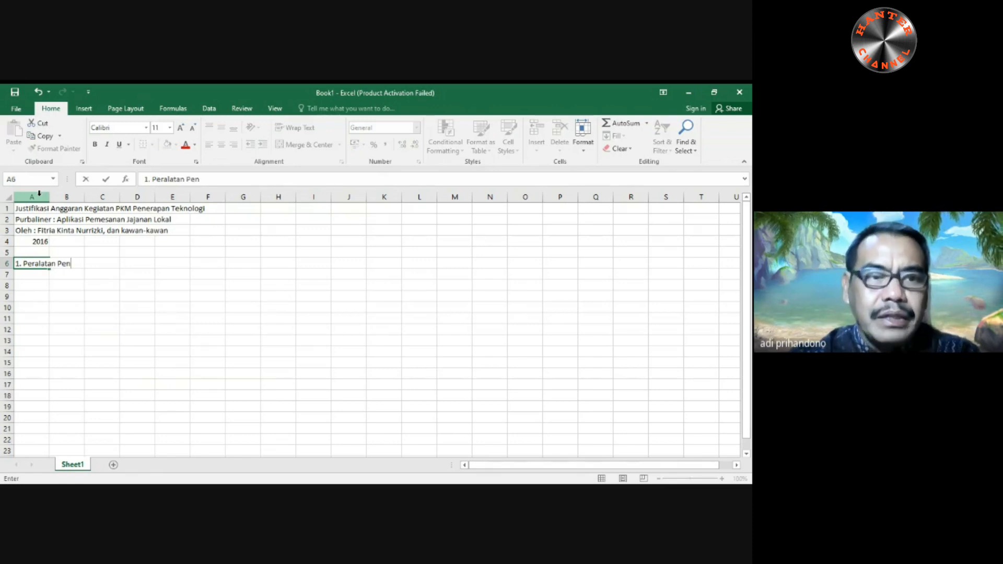
text(unjang)
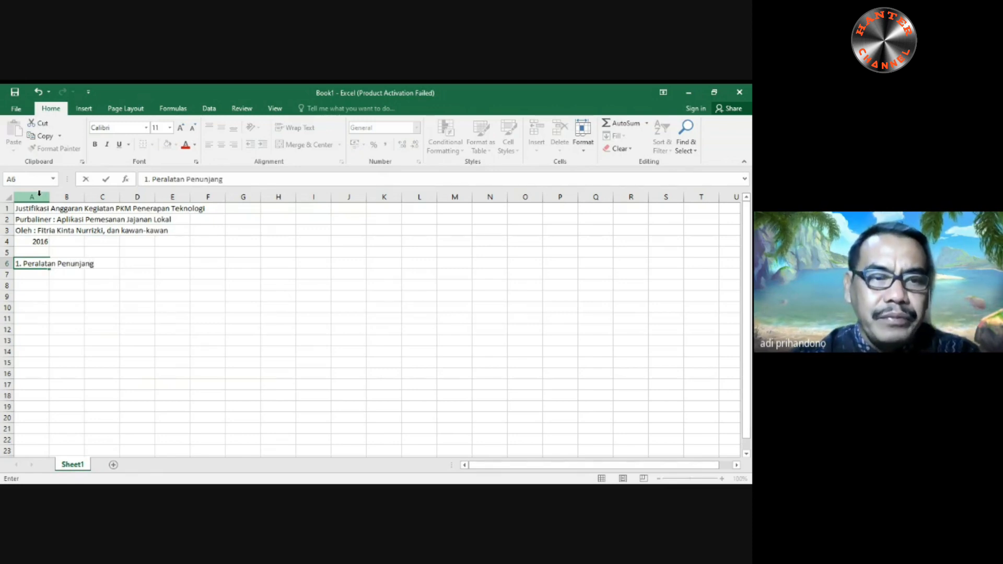
key(Return)
- Enter the column headers "Material" in cell A7 and "Justifikasi Pemakaian" in cell B7
text(Material)
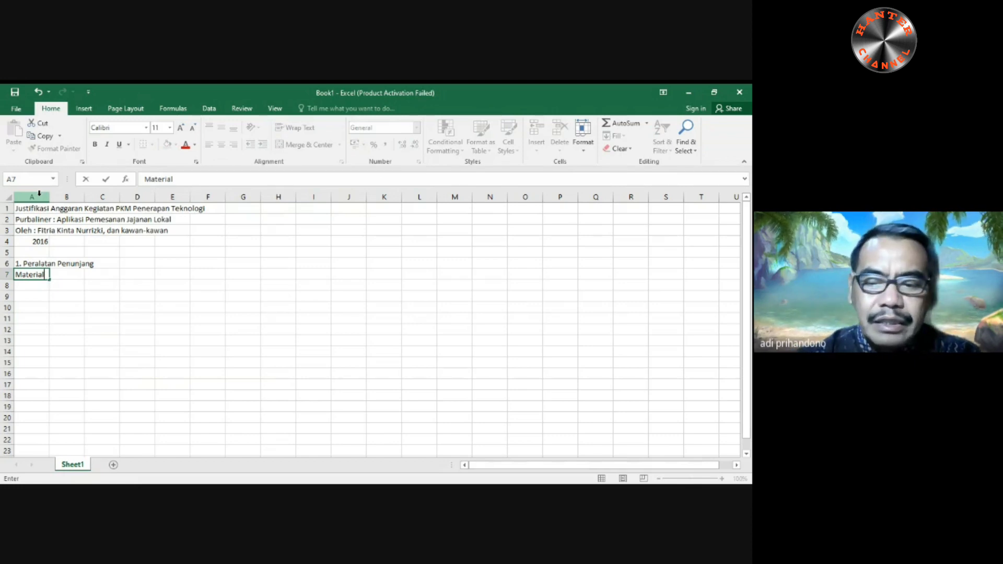
key(Tab)
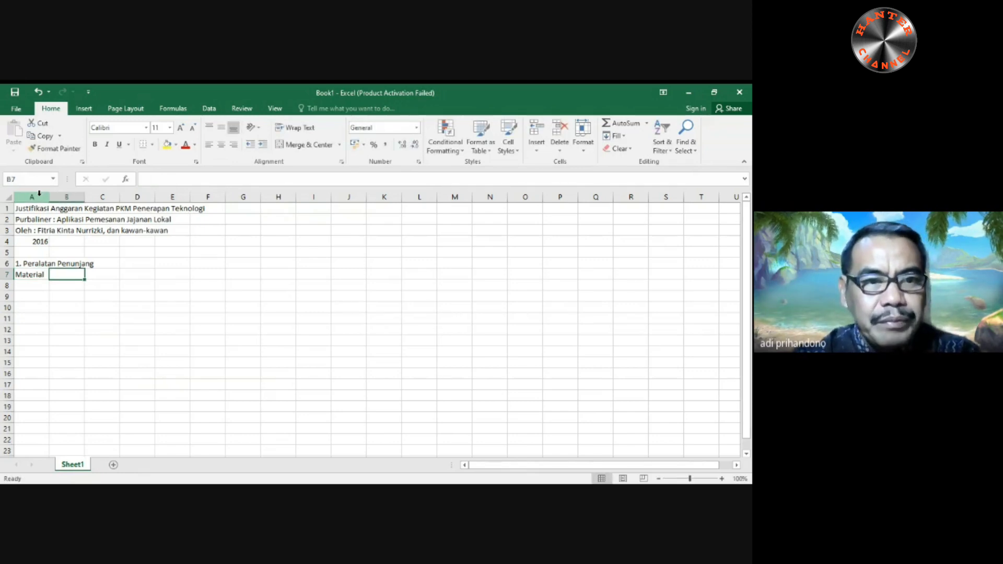
text(J)
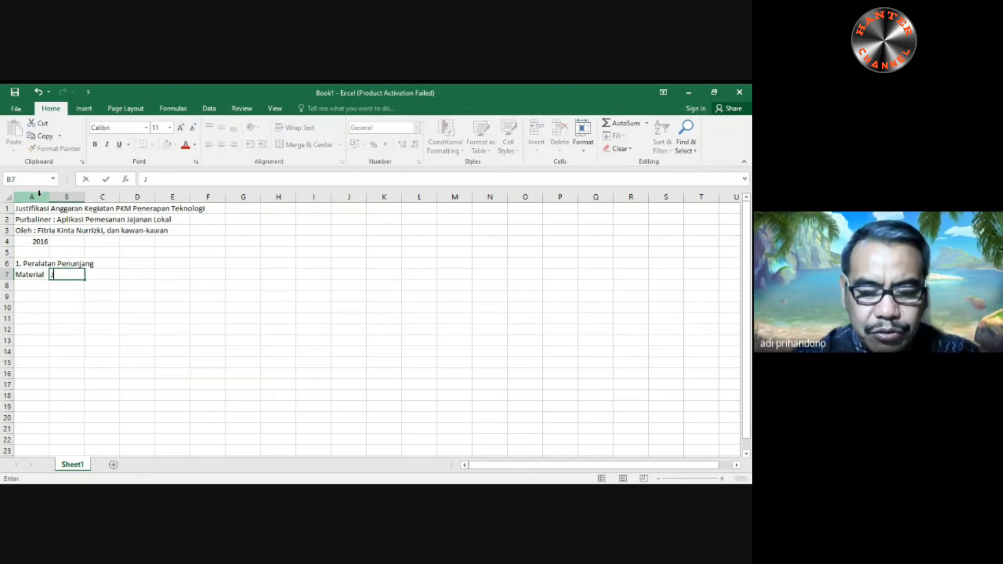
text(ustifikasi)
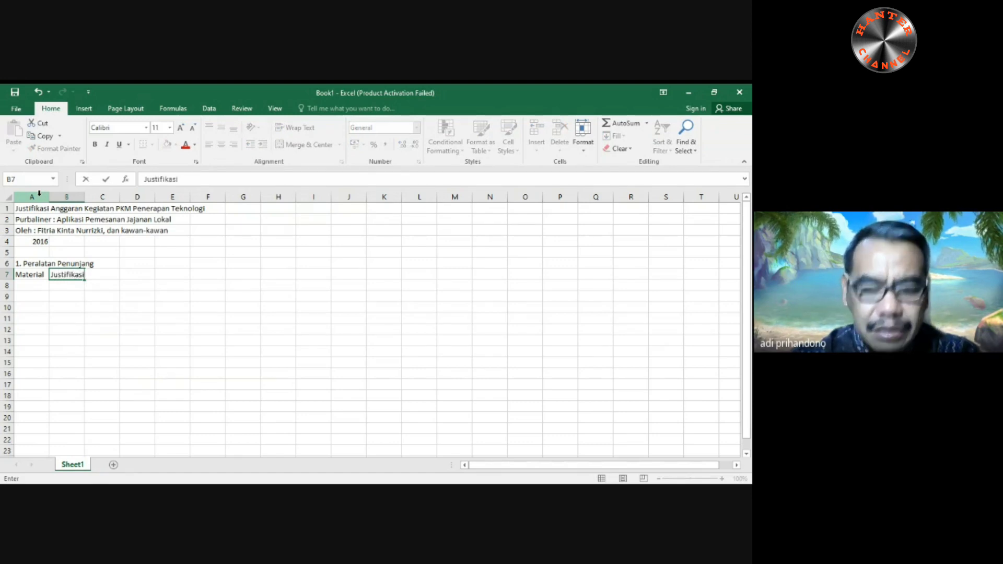
text( Pemakaian)
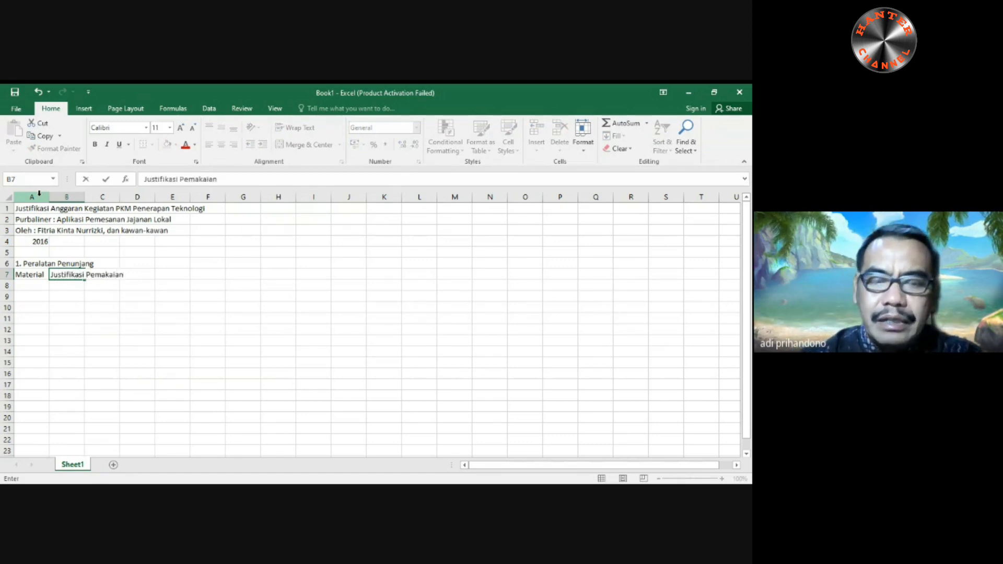
key(Tab)
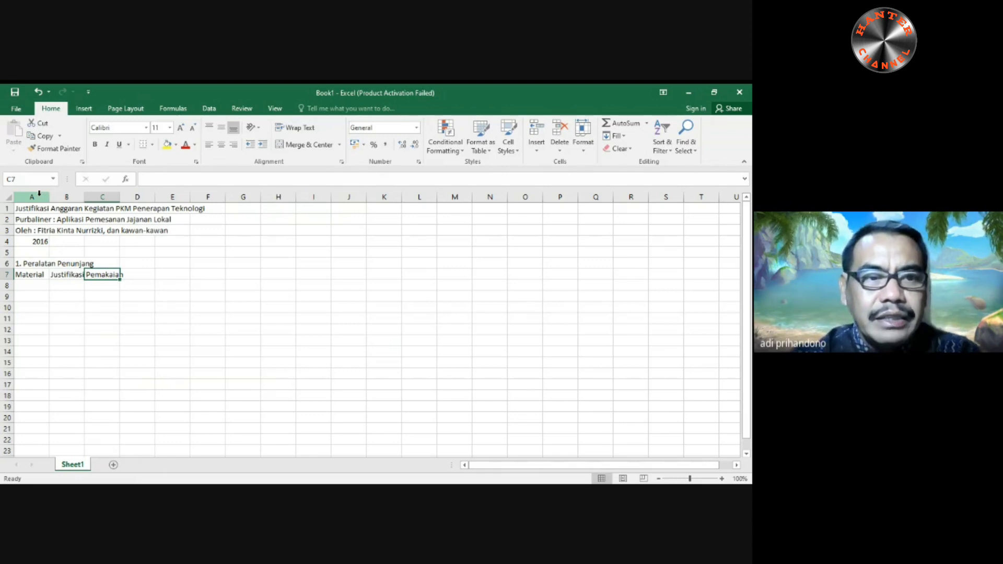
- Enter the column headers "Kuantitas" in cell C7 and "Harga Satua" in cell D7
text(Kua)
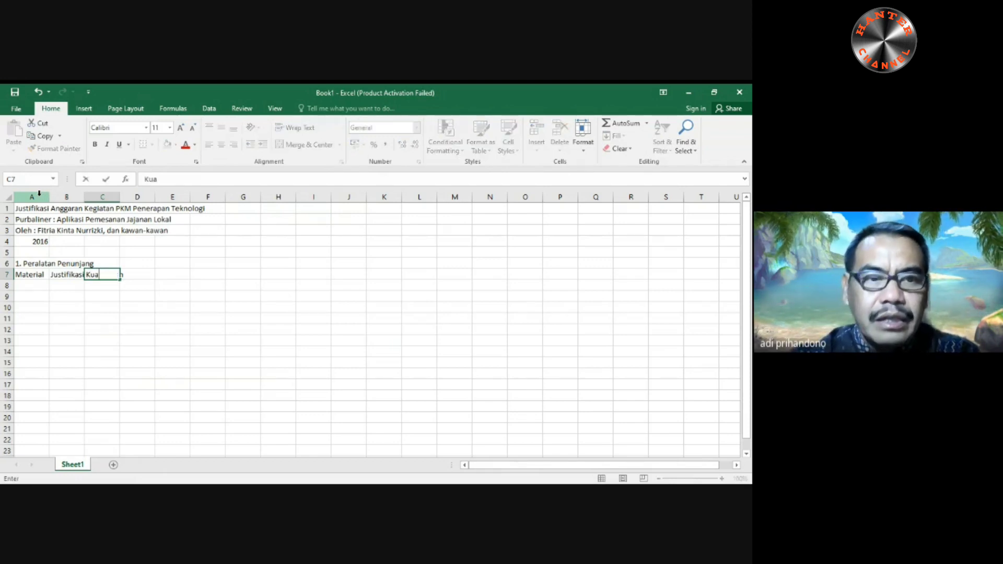
text(ntitas)
key(Tab)
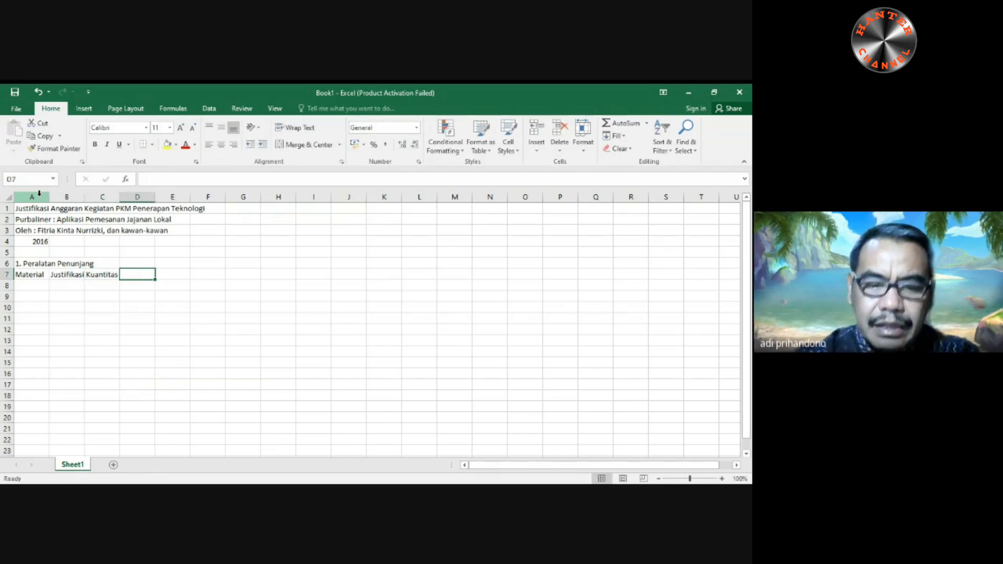
text(Harga Sa)
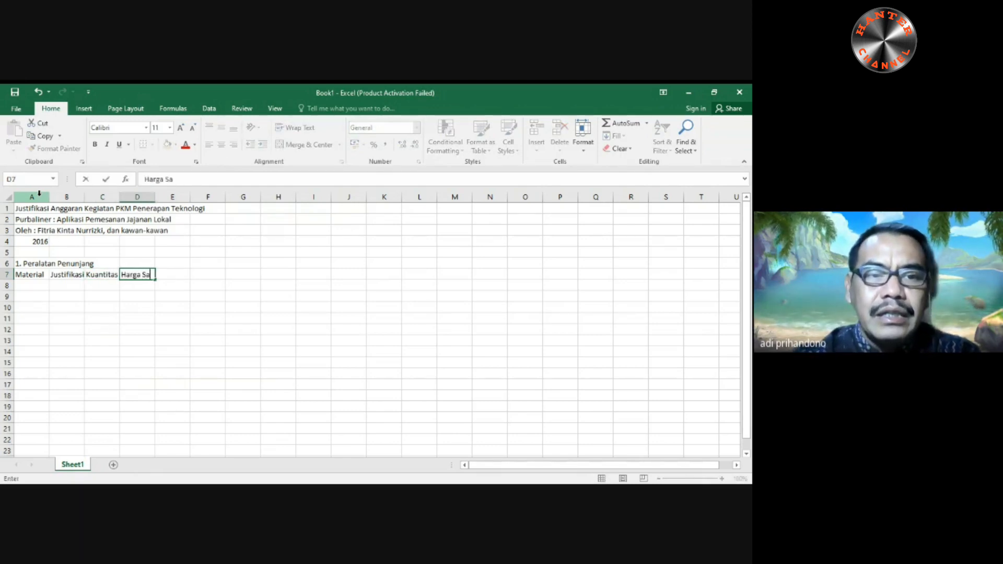
text(tua)
key(Tab)
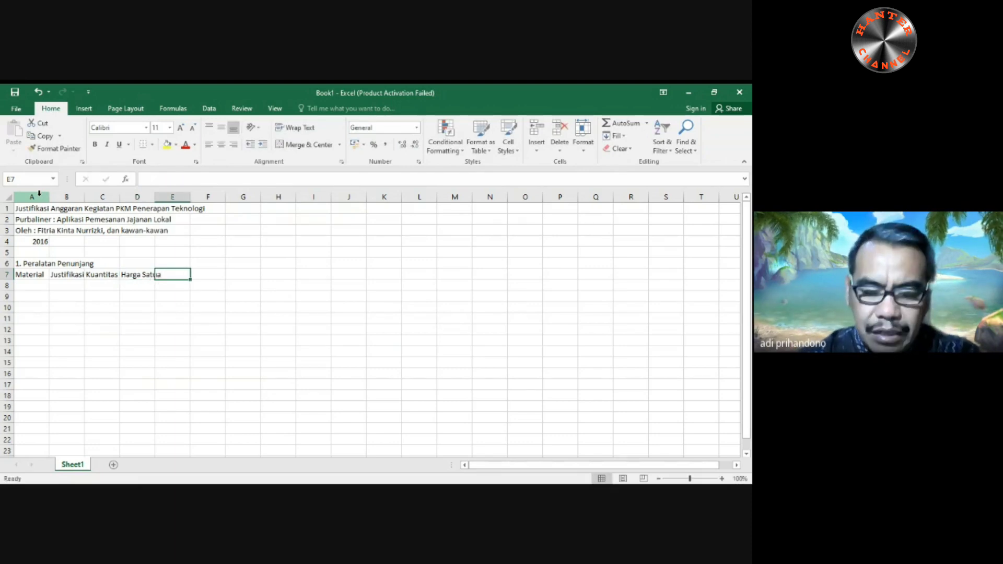
- Enter the column header "Jumlah" in cell E7 and the first material, "Hosting dan domain", in cell A8
text(Jumlah)
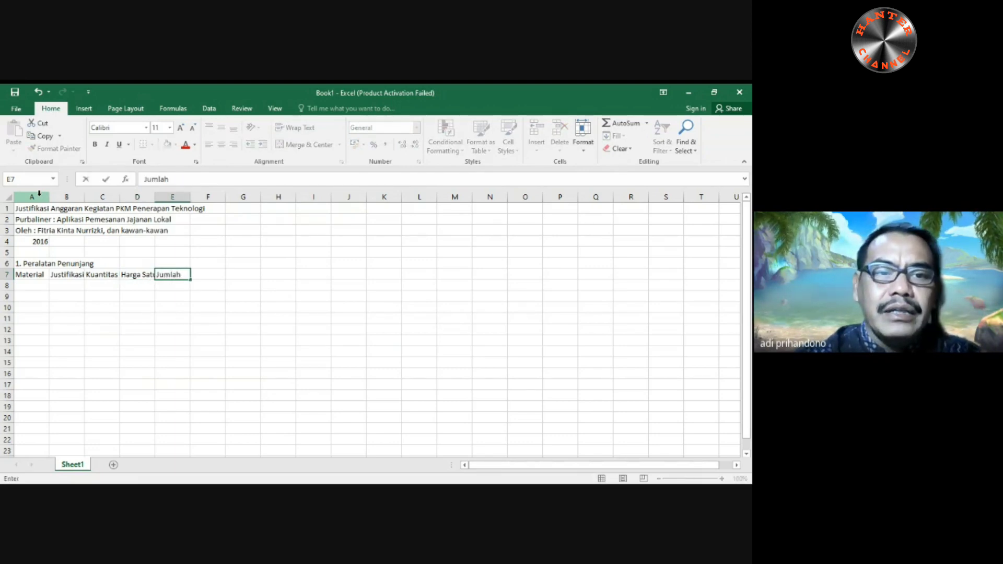
key(Return)
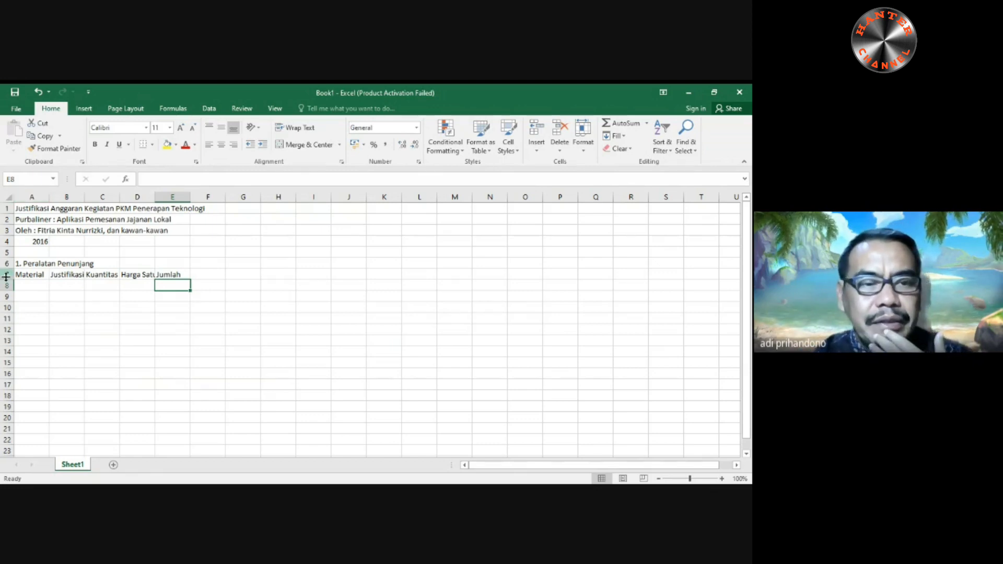
click(21, 285)
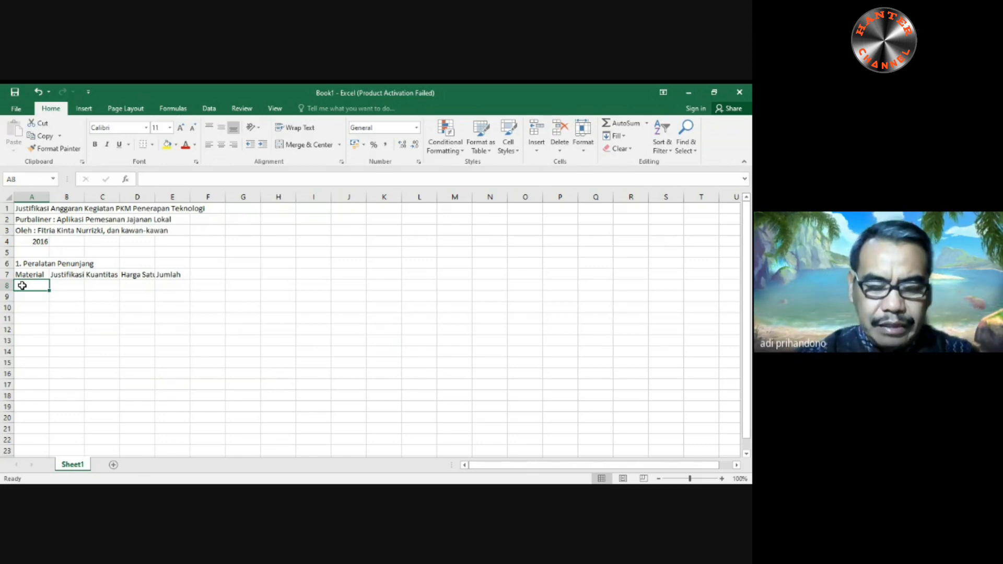
text(Ho)
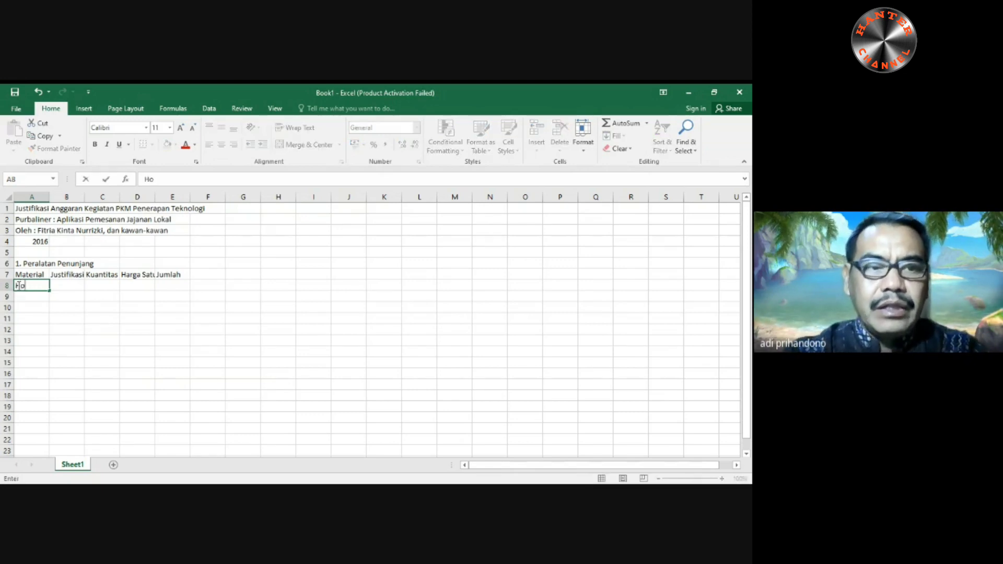
text(sting dan do)
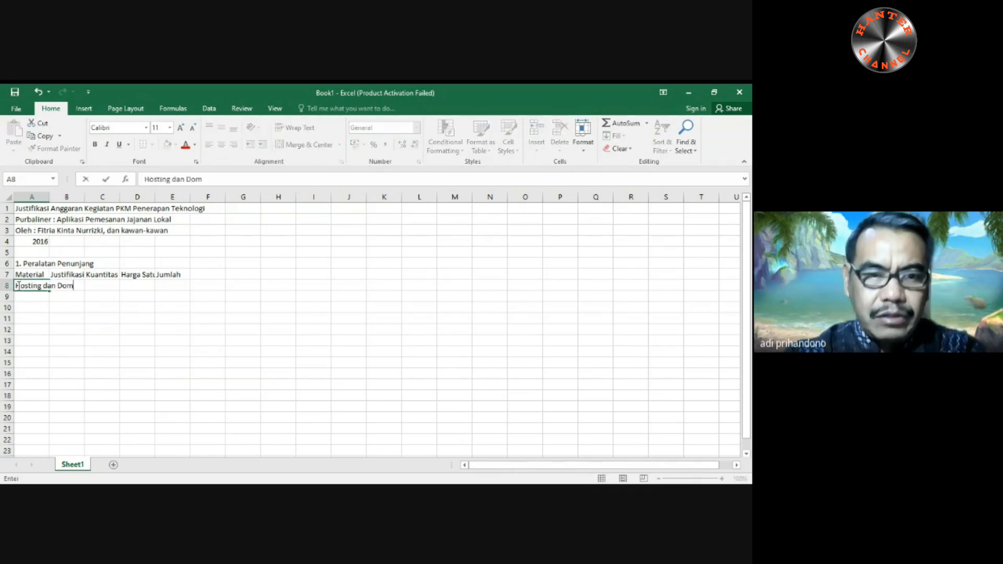
text(n)
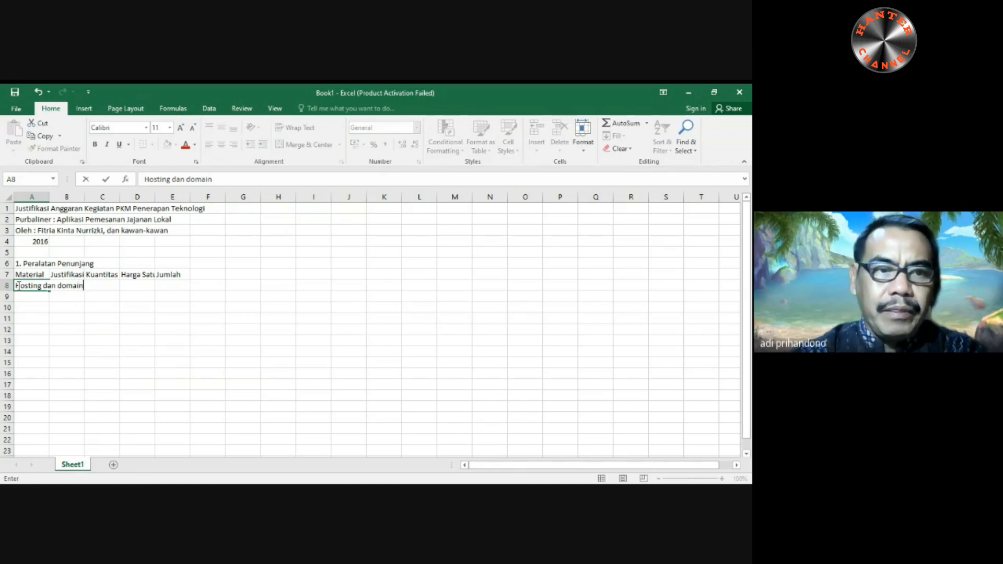
key(Return)
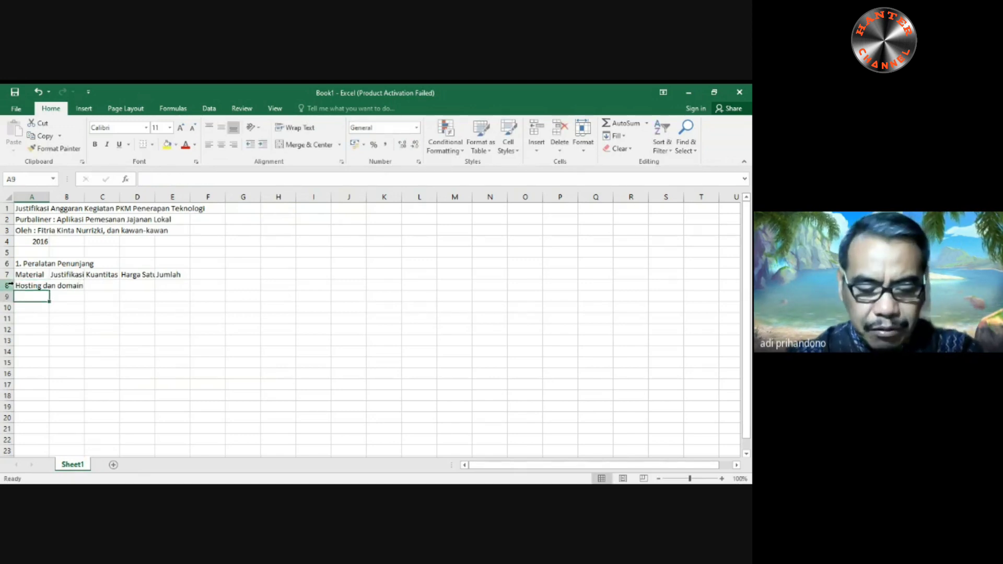
- Enter the material "Online Storage" in cell A9
text(Online Storage)
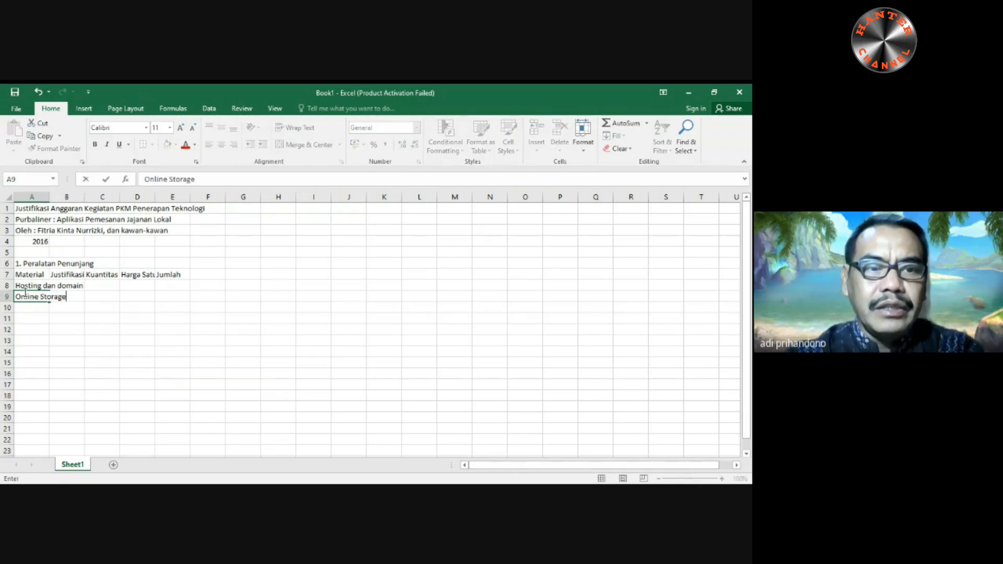
click(25, 293)
key(Return)
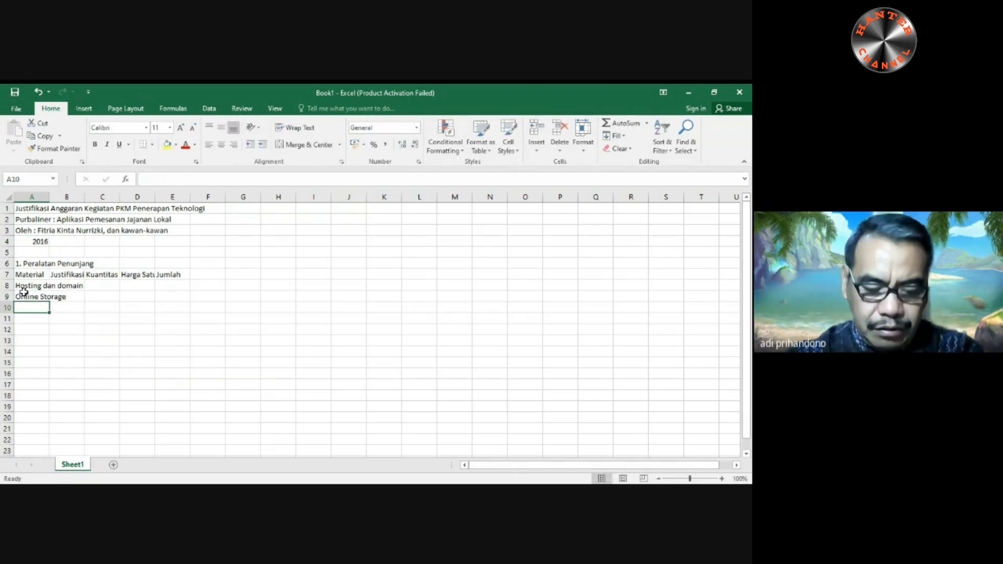
- Enter the material "Online Project Colaboration tool" in cell A10
text(Online Proje)
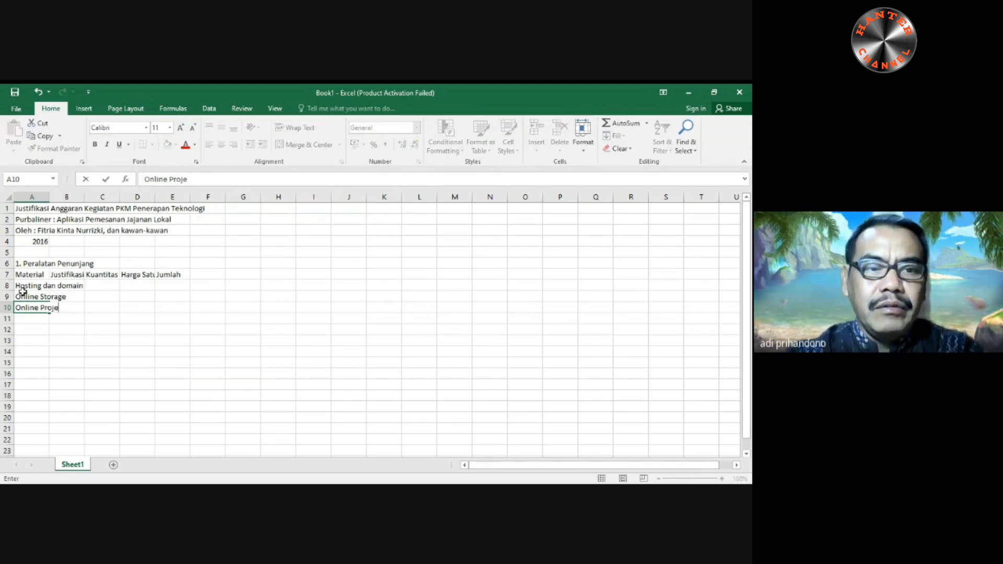
text(ct)
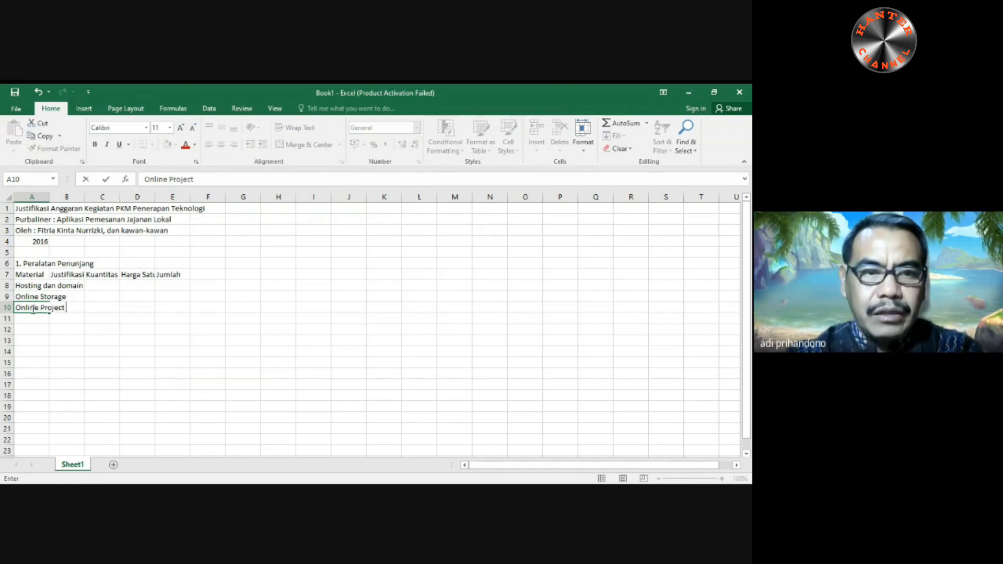
text( Colabor)
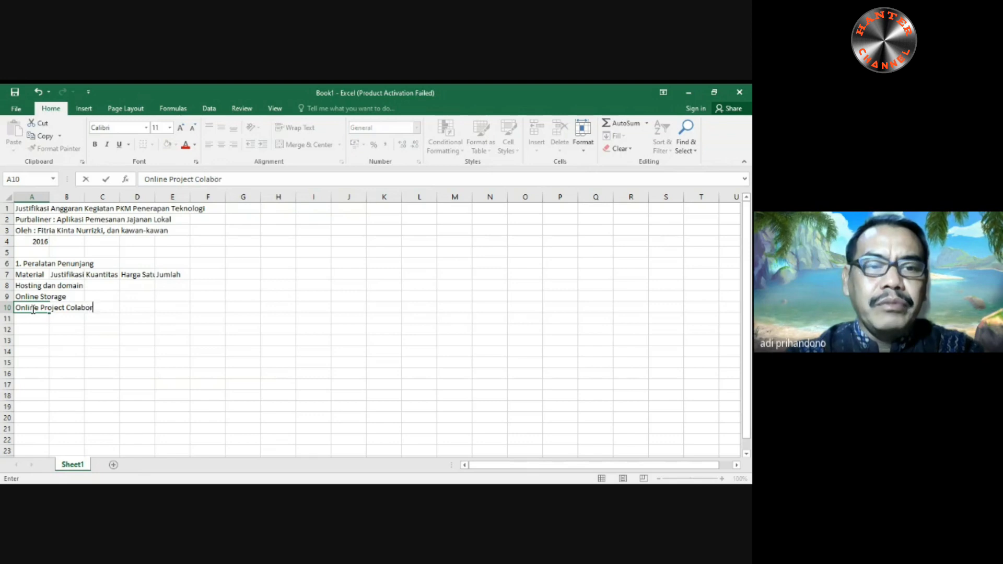
text(ation)
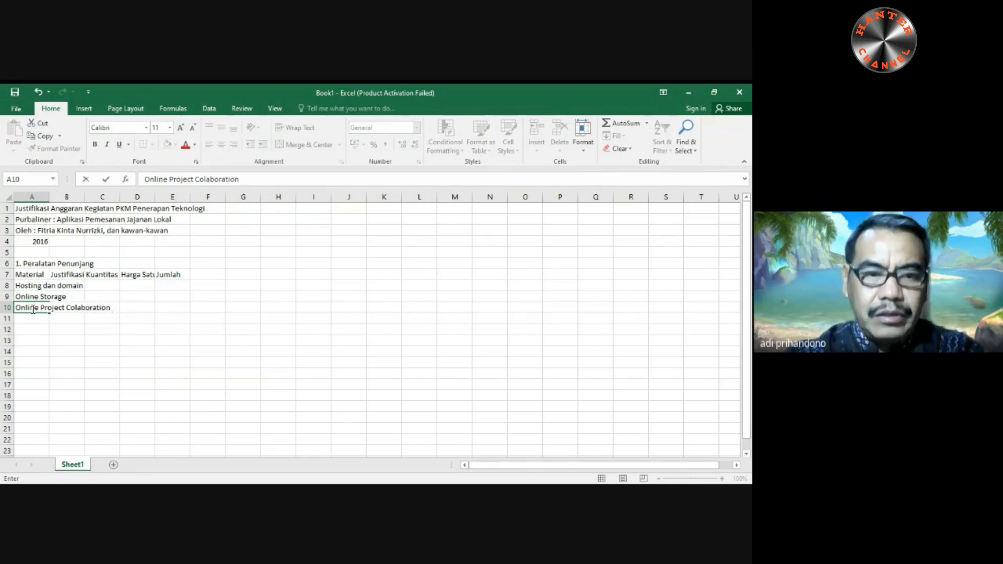
text( tool)
key(Return)
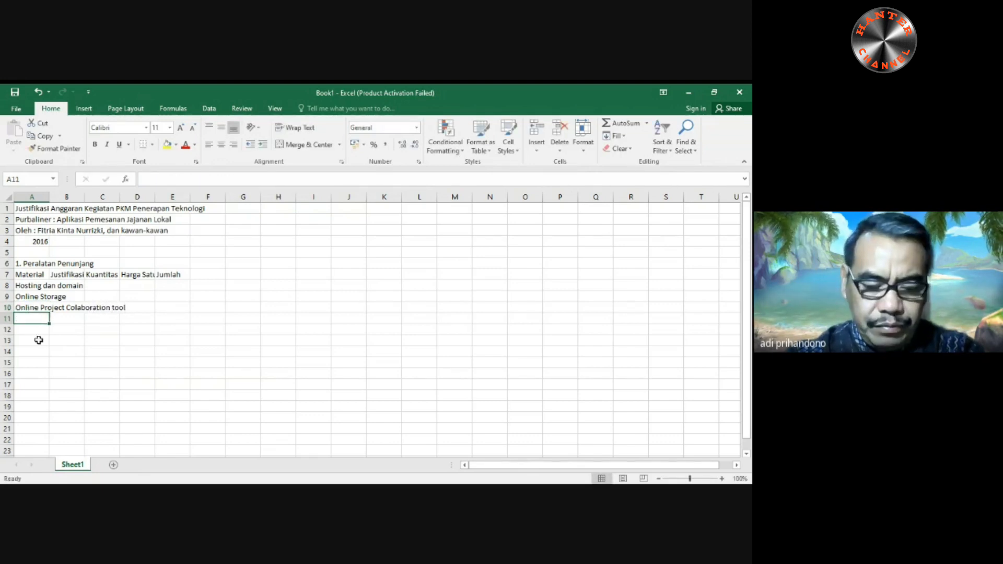
- Enter the material "Modem" in cell A11 and the row label "SUB TOTAL" in cell A12
text(Modem)
key(Return)
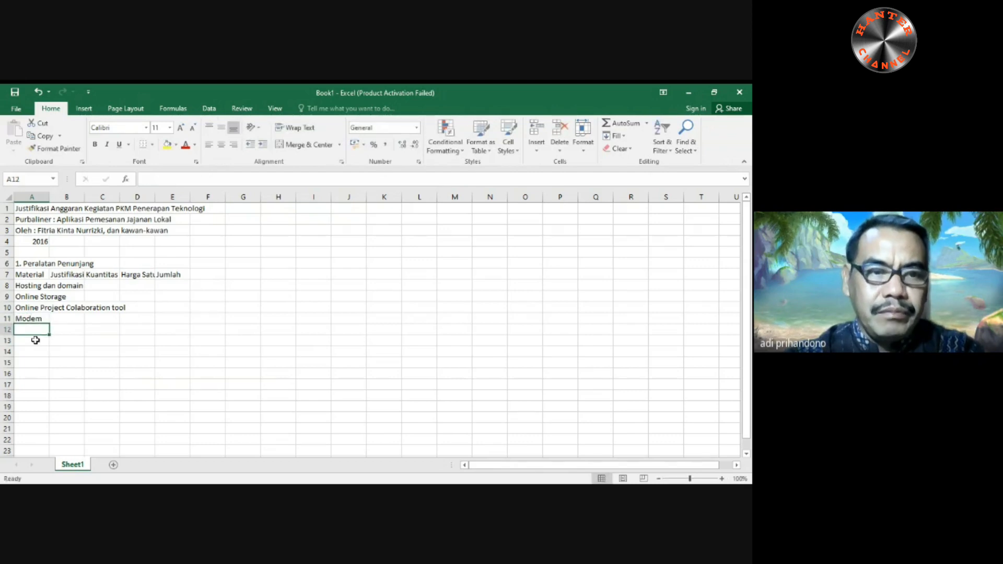
text(SUB)
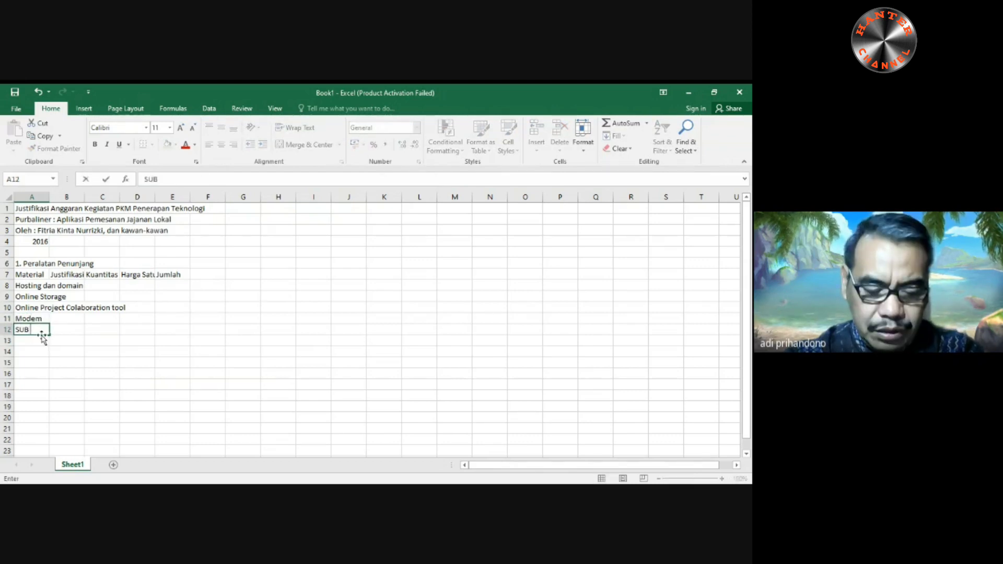
text( TOTAL)
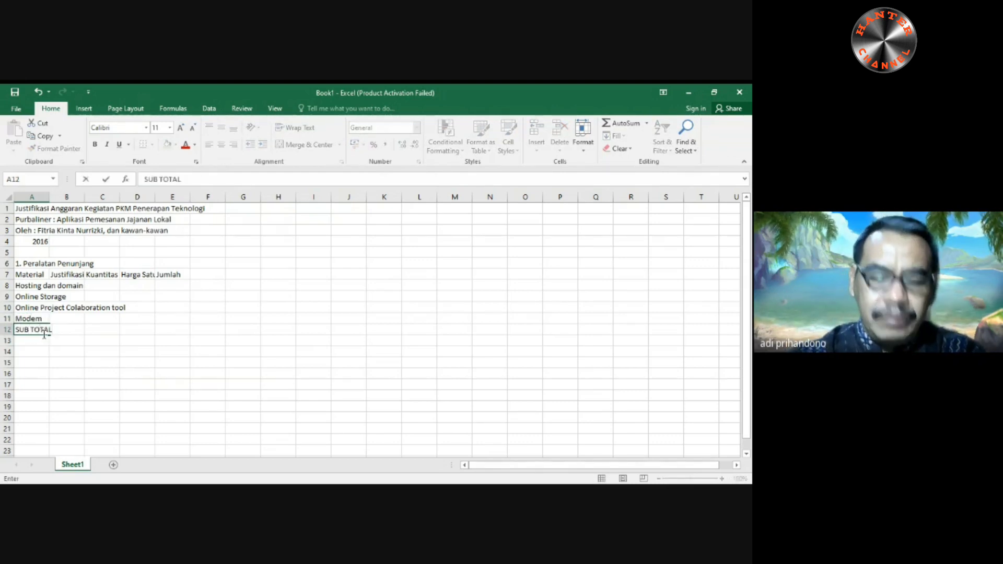
key(Return)
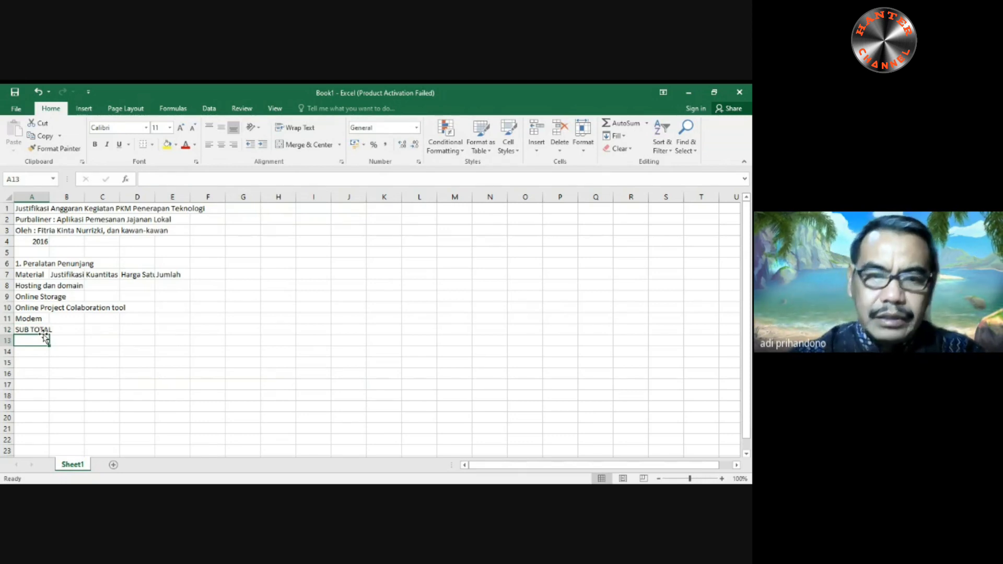
- Leave row 13 empty and enter the section heading "2. Bahan Habis Pakai" in cell A14
key(Return)
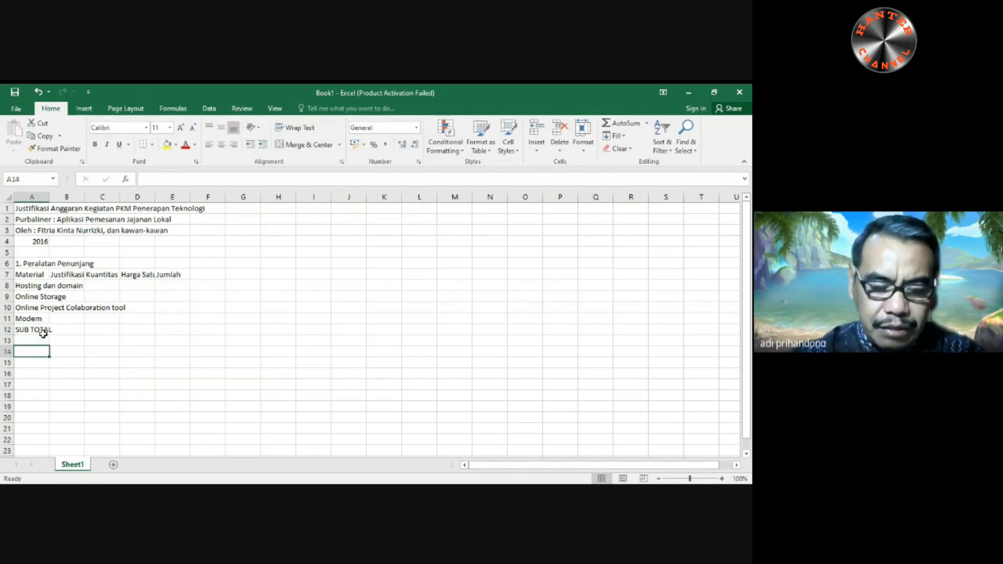
text(2. b)
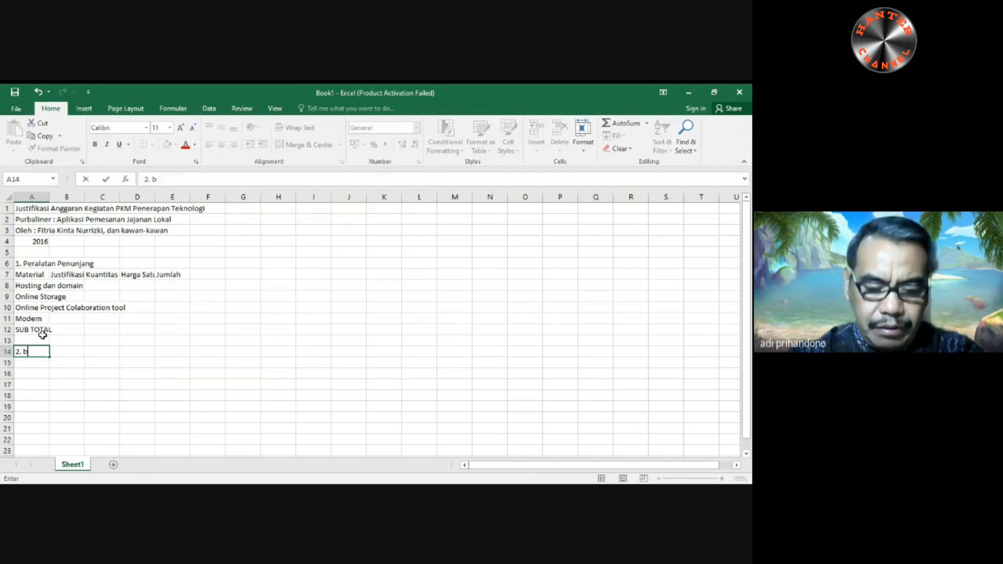
text(ahan Habi)
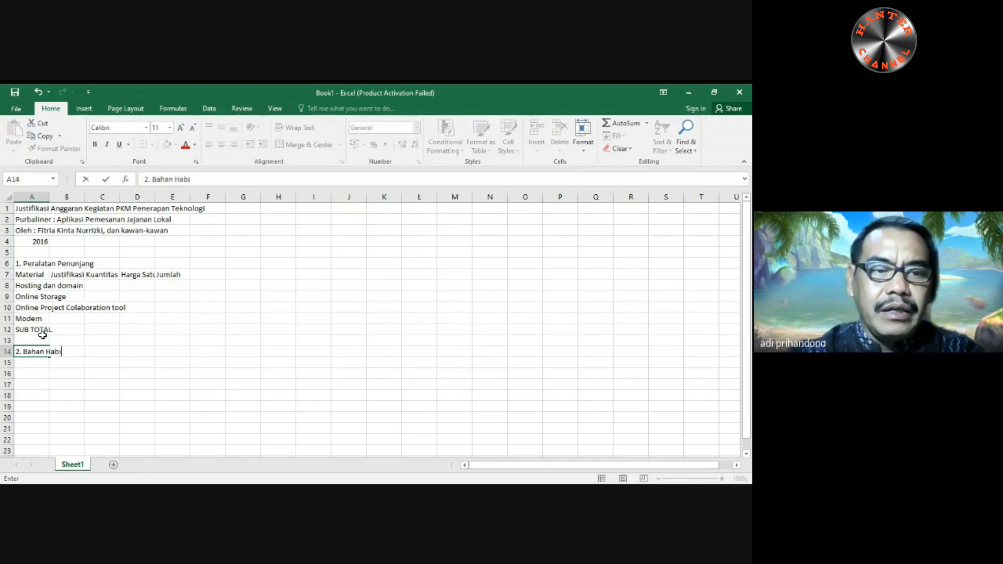
text(spak)
key(BackSpace)
key(BackSpace)
key(BackSpace)
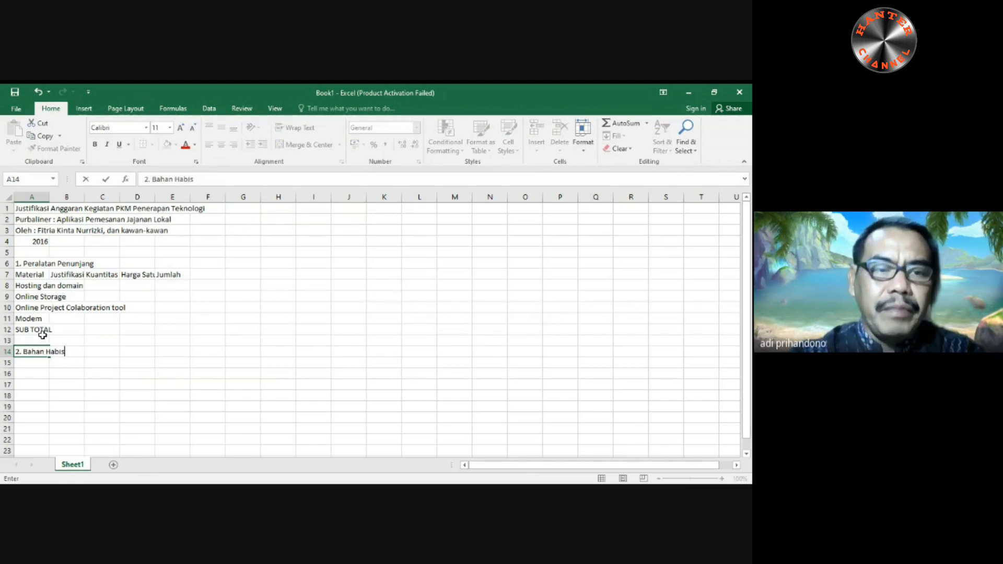
text(Pakai)
key(Return)
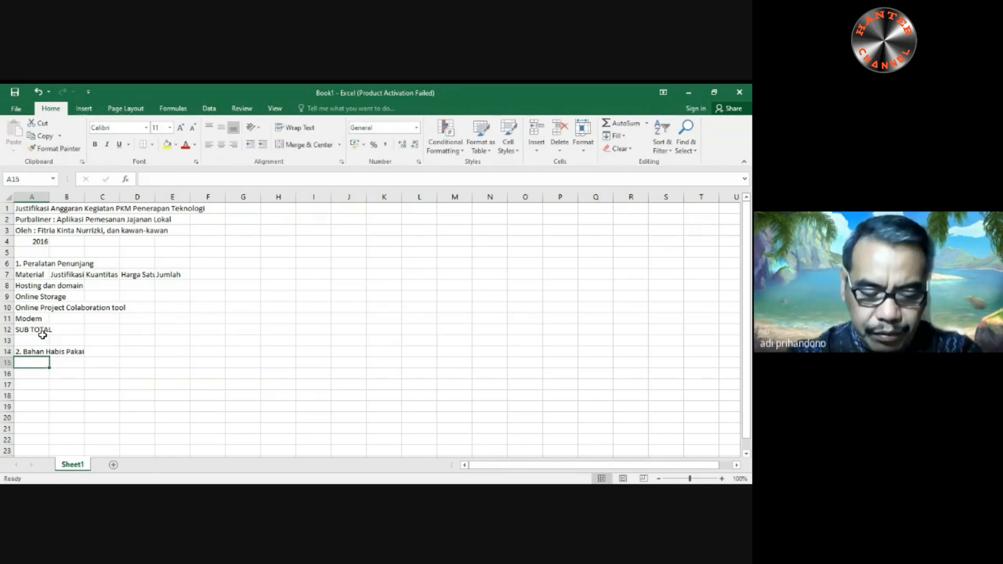
- Enter the column header "Material" in cell A15 and the item "Kertas A4" in cell A16
text(Material)
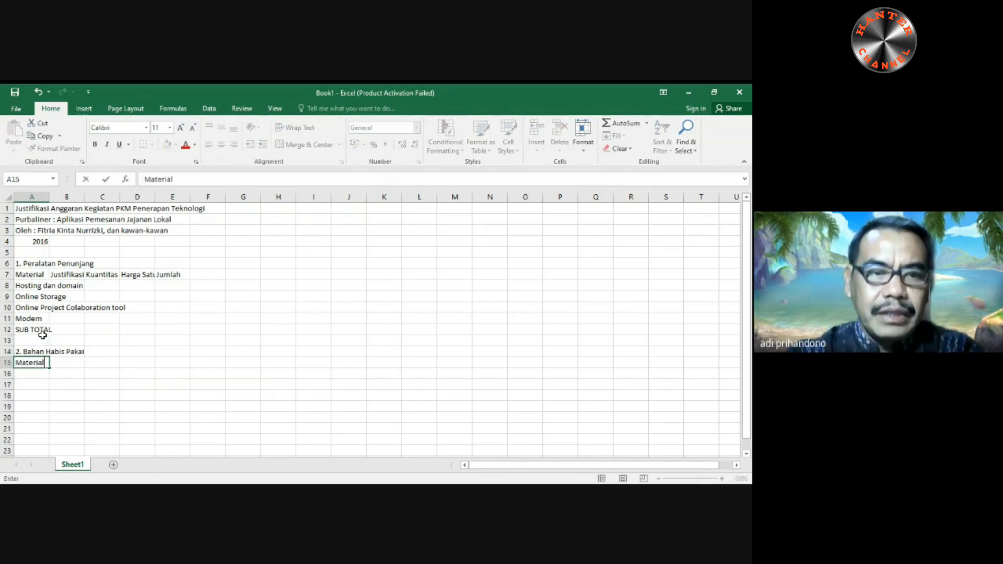
key(Return)
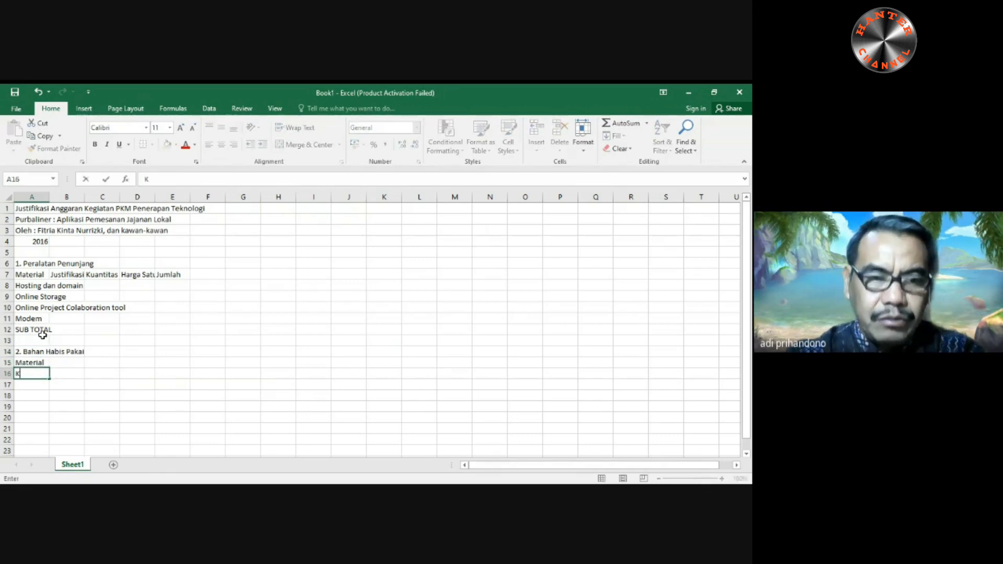
text(Kertas A4)
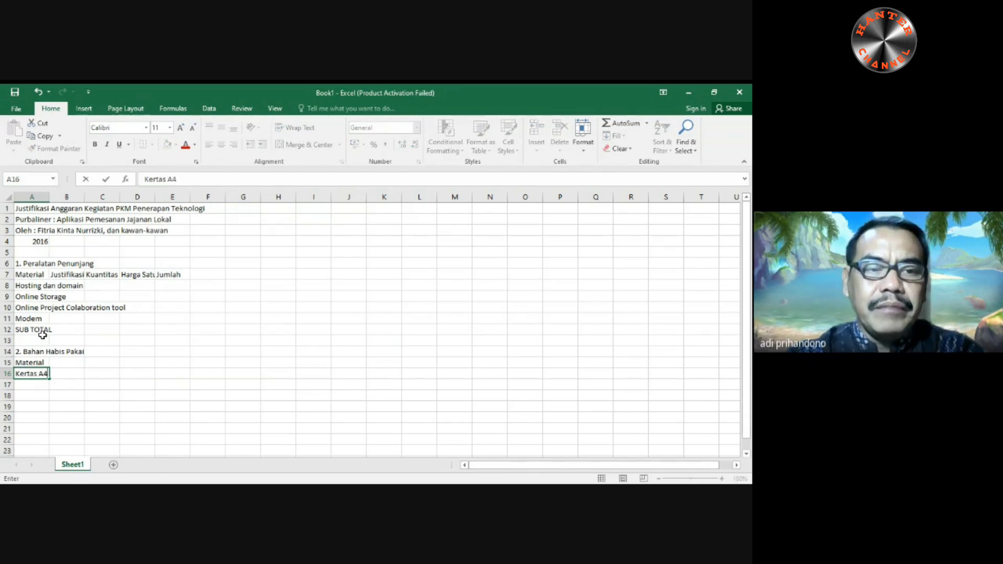
key(Return)
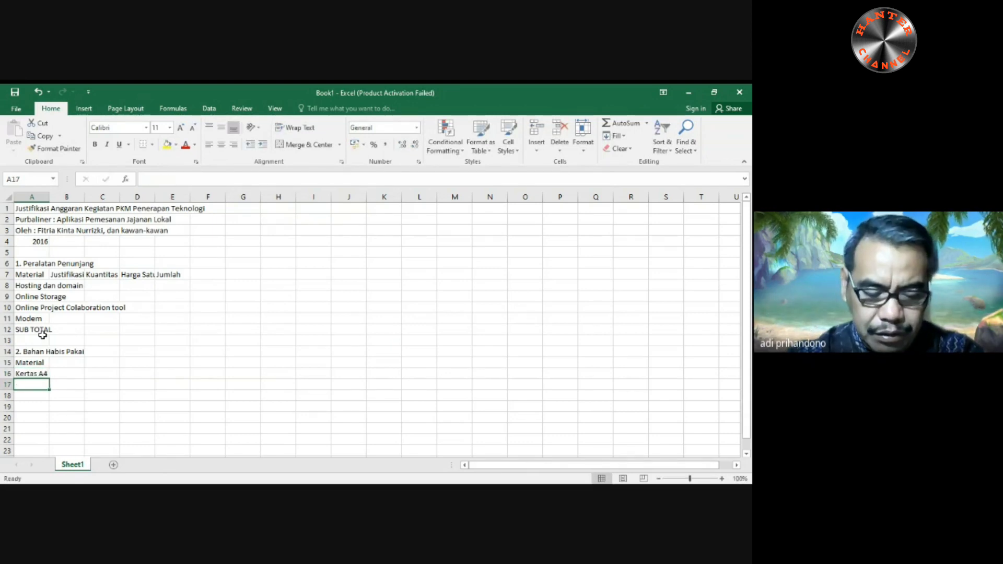
- Enter the item "Cartidge Printer" in cell A17
text(Car)
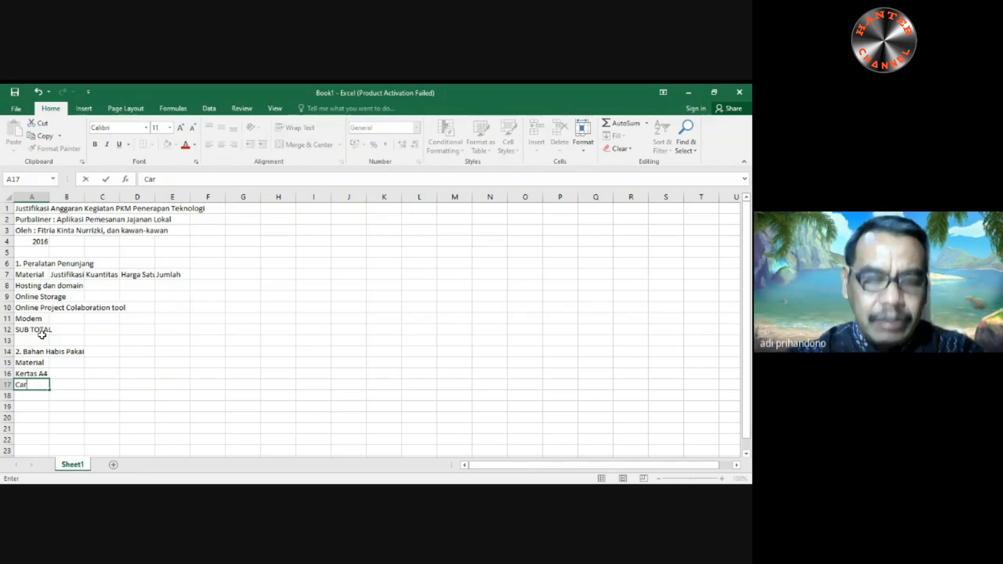
text(t)
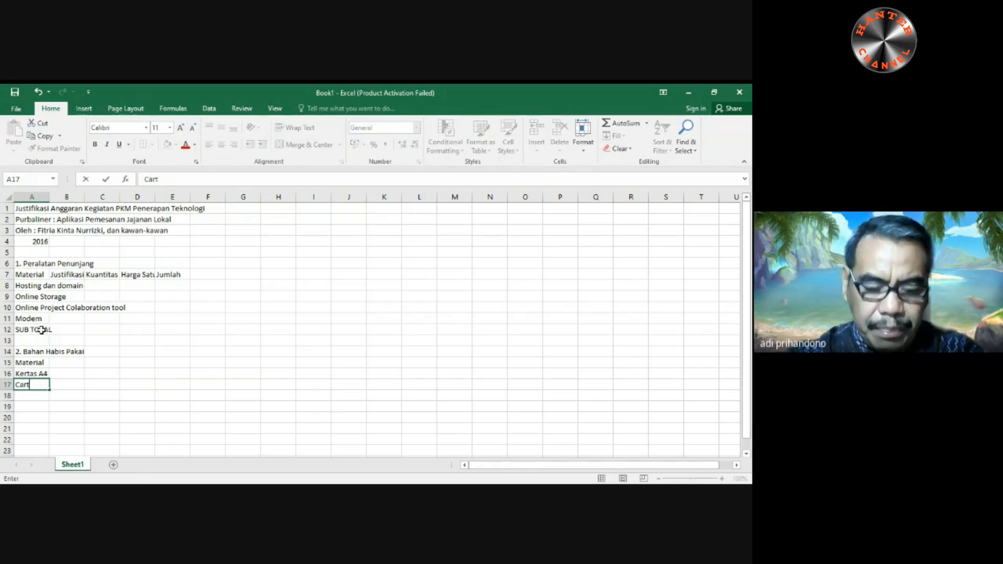
text(idge Printer)
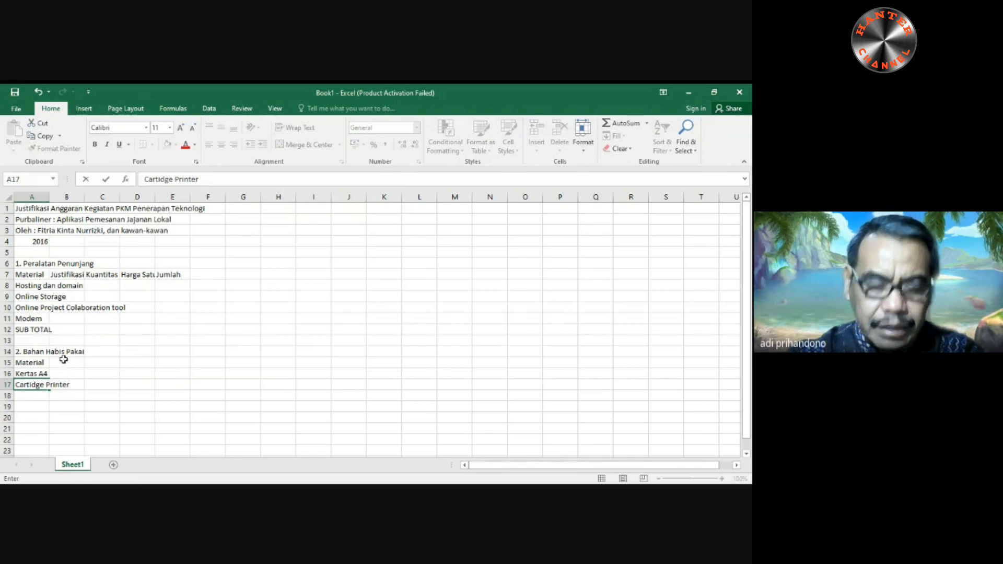
key(Return)
text(b)
key(Up)
text(b)
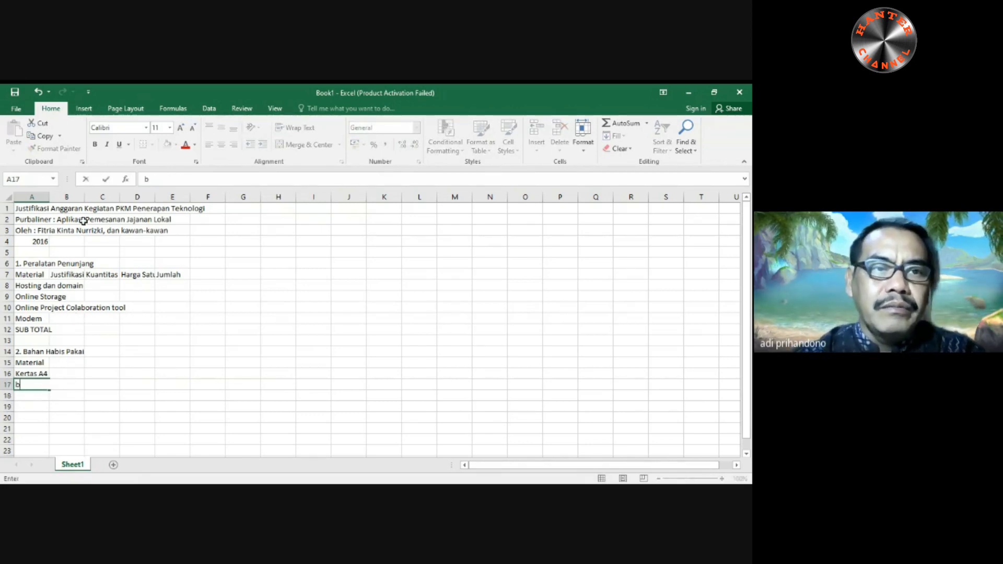
click(39, 93)
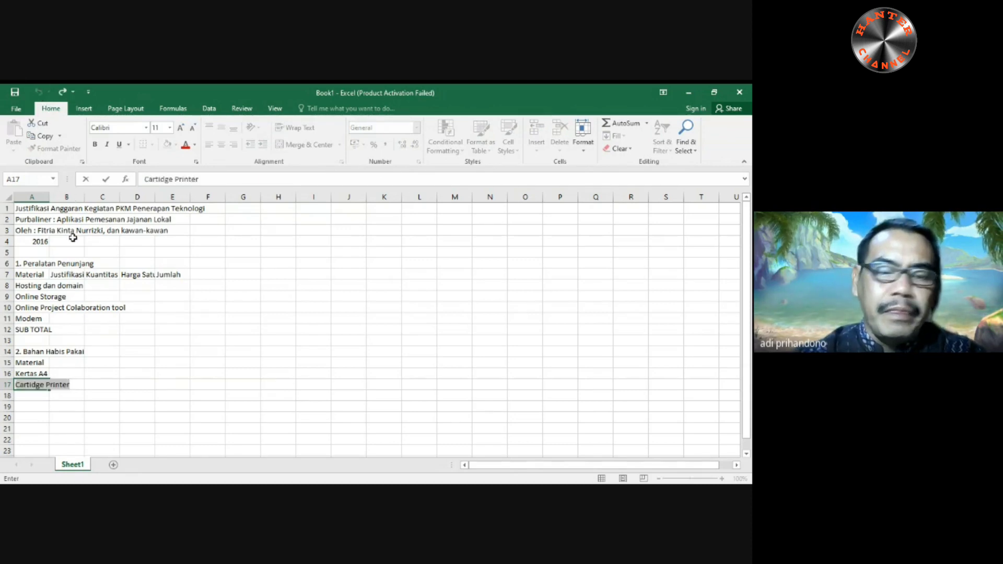
- Enter the item "Buku Agenda" in cell A18, directly below the printer cartridge entry
key(Down)
text(Buk)
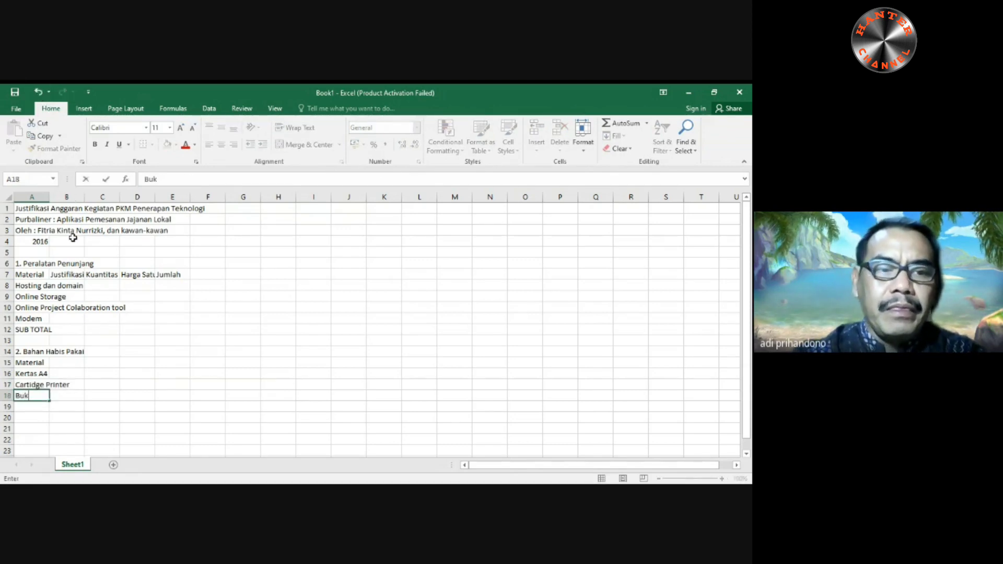
text(u Agenda)
key(Return)
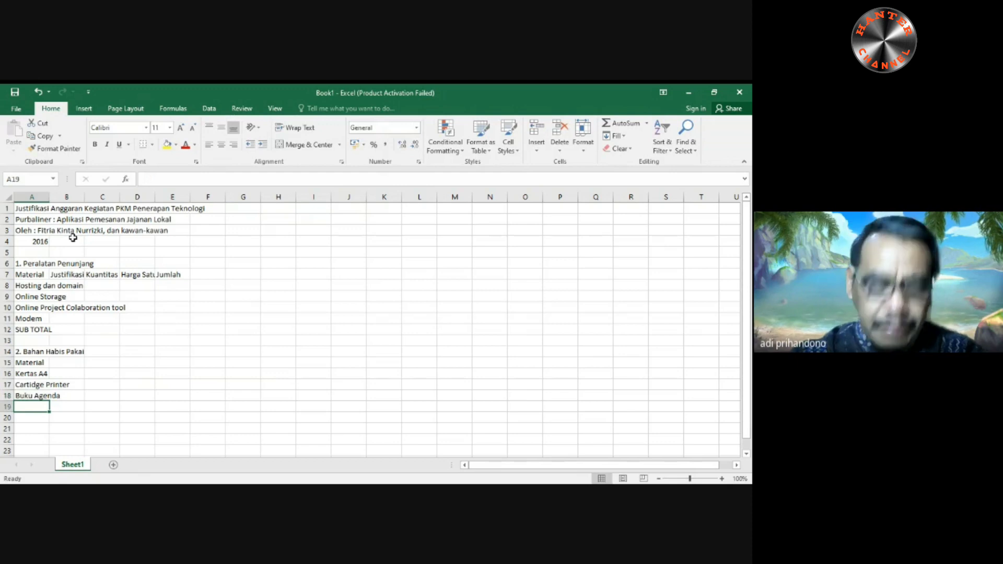
- Enter the item "Buku Logbook" in cell A19 and the label "SUB TOTAL" in cell A20
text(Buku Lo)
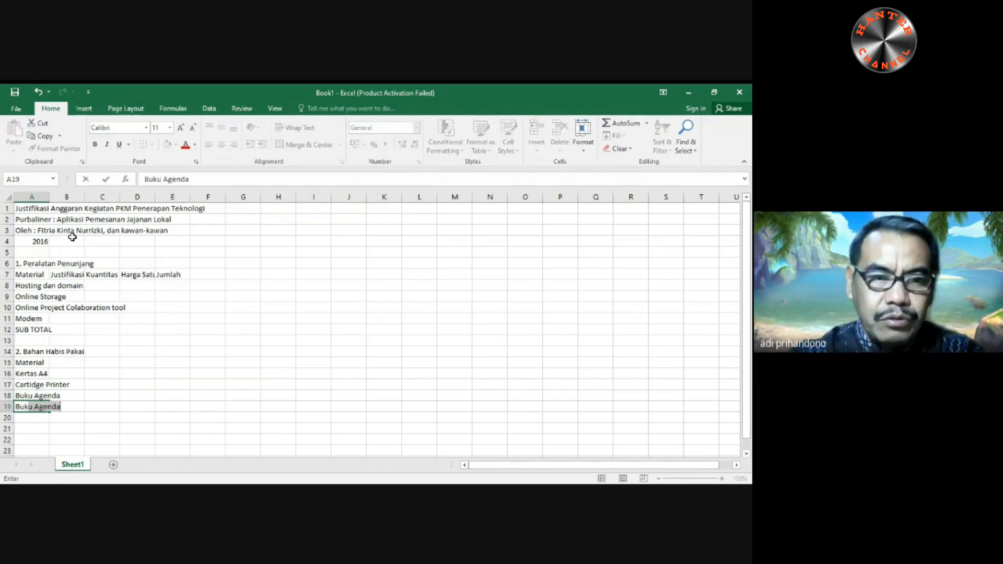
text(g)
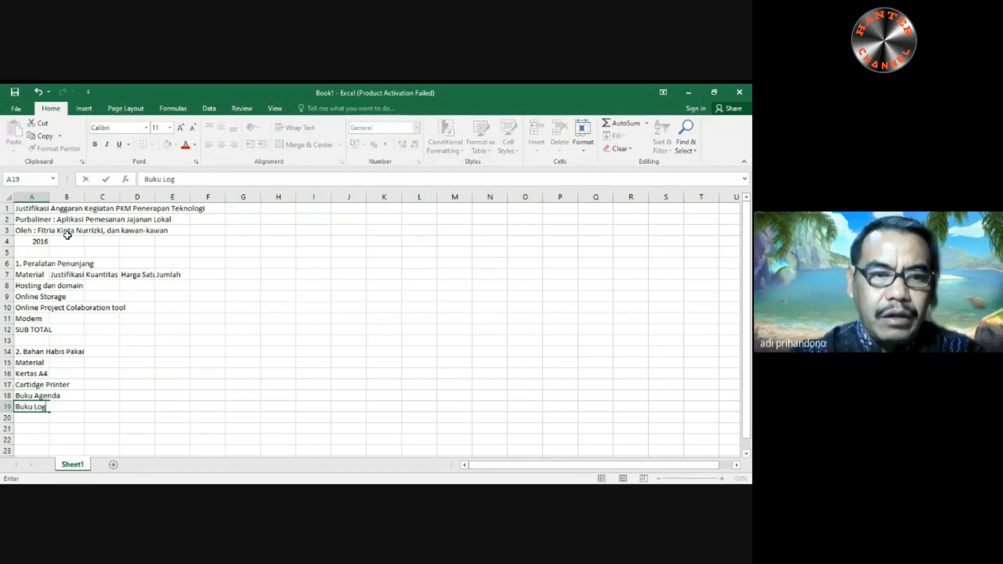
text(book)
key(Return)
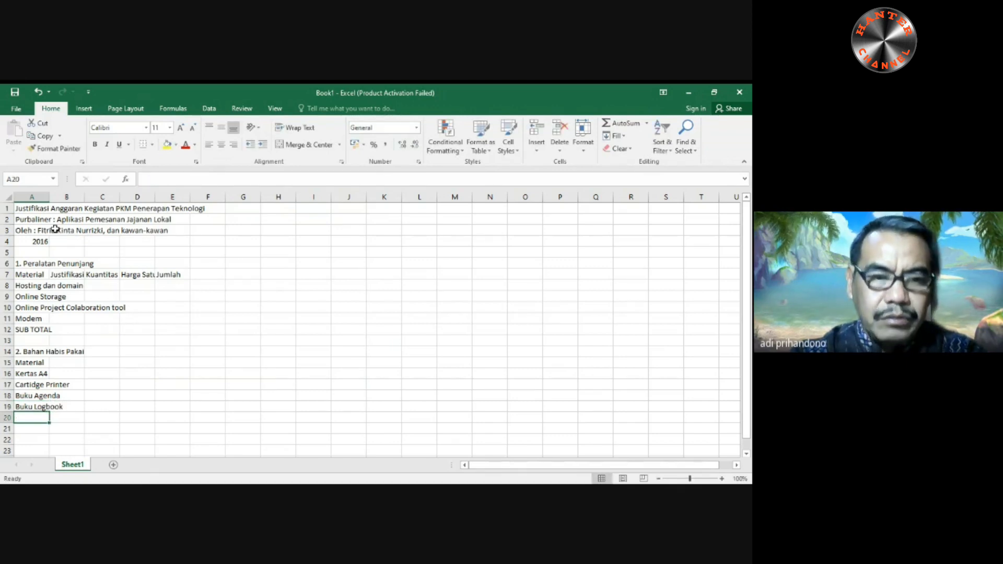
text(SUB TOTAL)
key(Return)
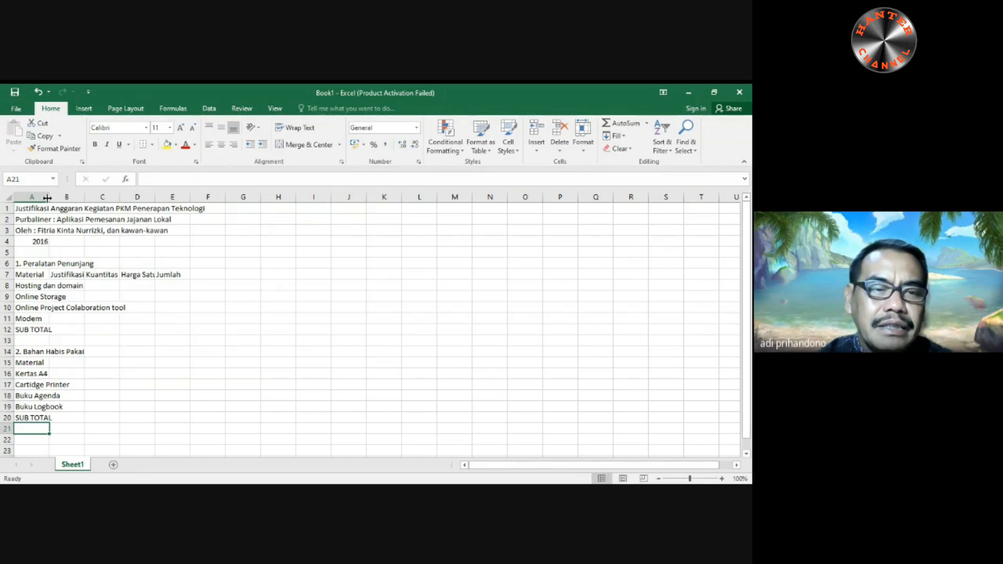
- Widen column A to fit its longest item name and autofit columns B, C and D to their contents
drag(47, 197, 82, 209)
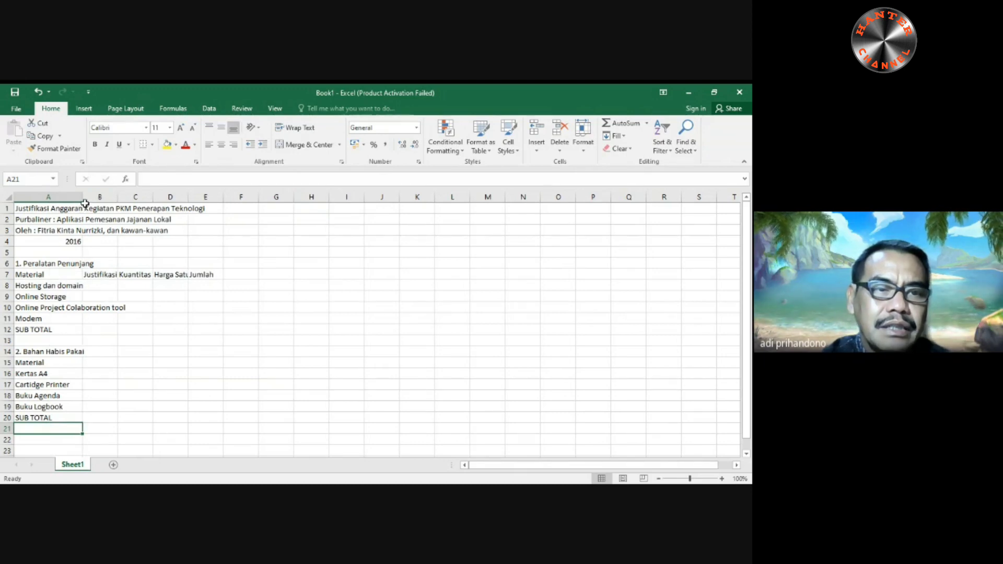
drag(84, 199, 132, 196)
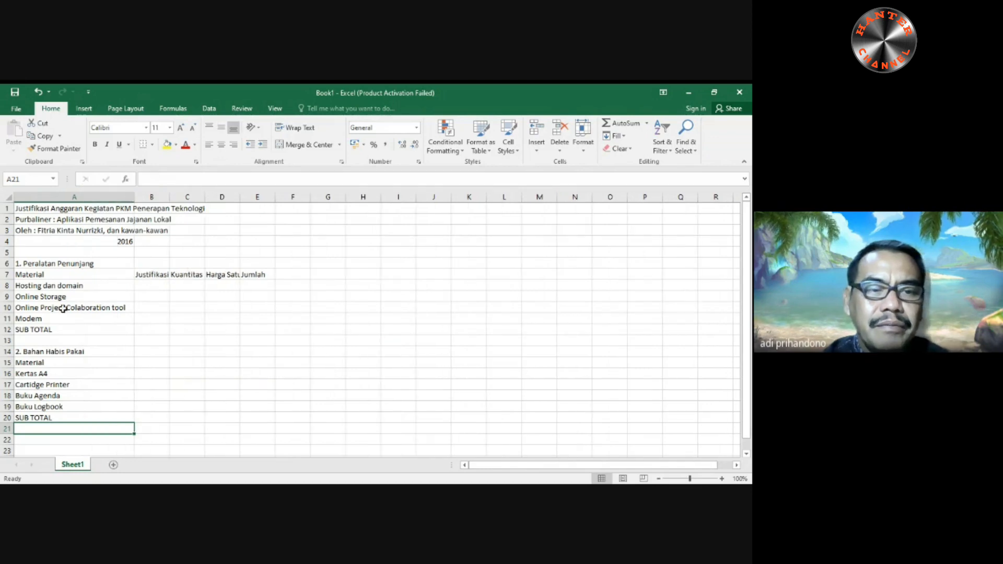
double_click(166, 196)
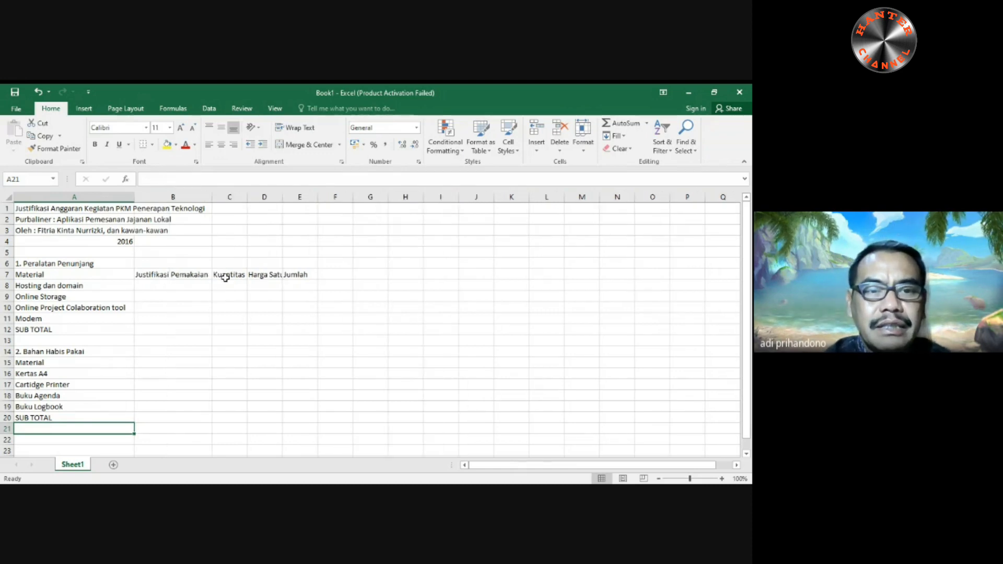
double_click(282, 197)
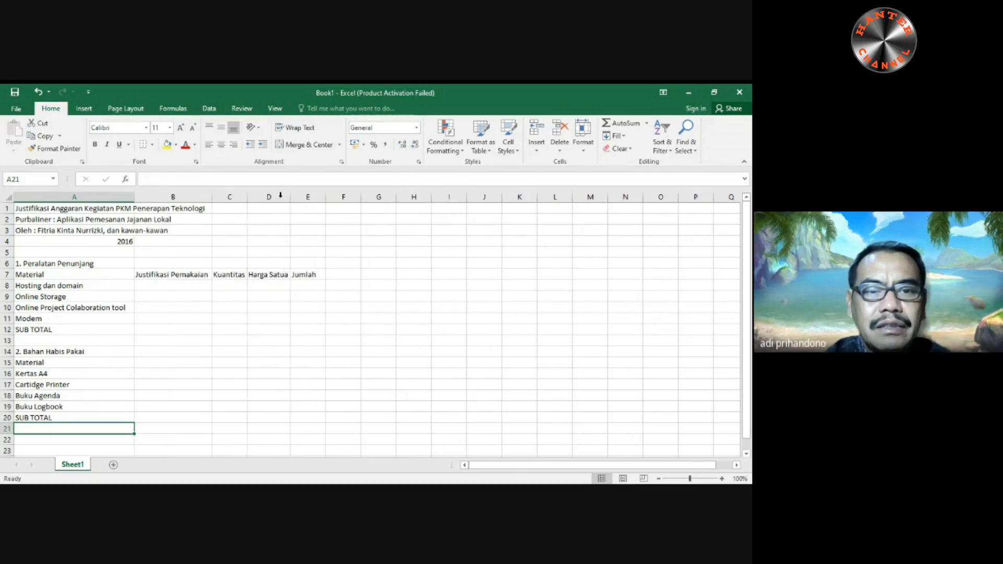
double_click(248, 193)
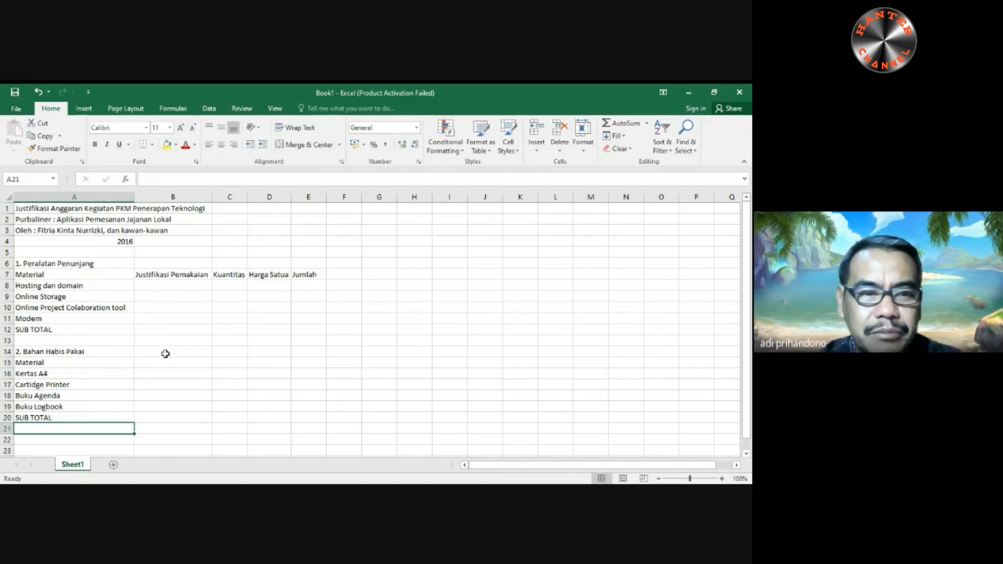
- Enter "Tahun" in cell B8 as the usage justification for Hosting dan domain
click(173, 287)
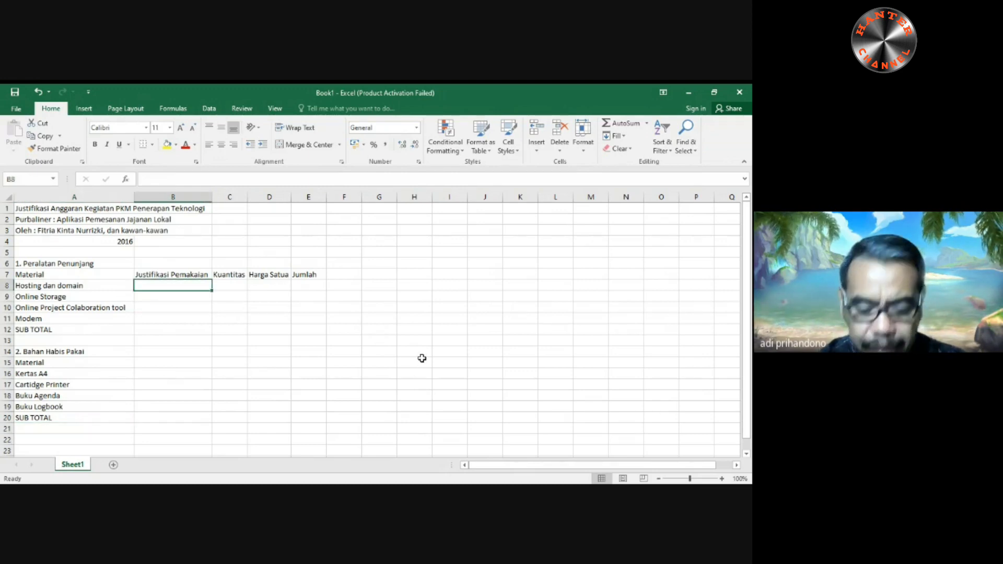
text(tAHUN)
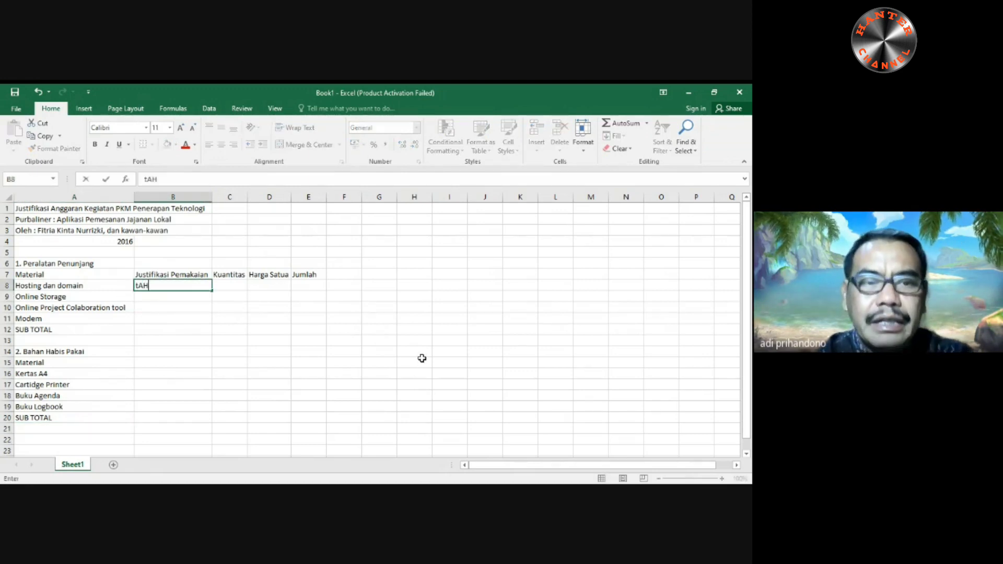
key(BackSpace)
key(BackSpace)
key(BackSpace)
key(BackSpace)
key(BackSpace)
text(Tahun)
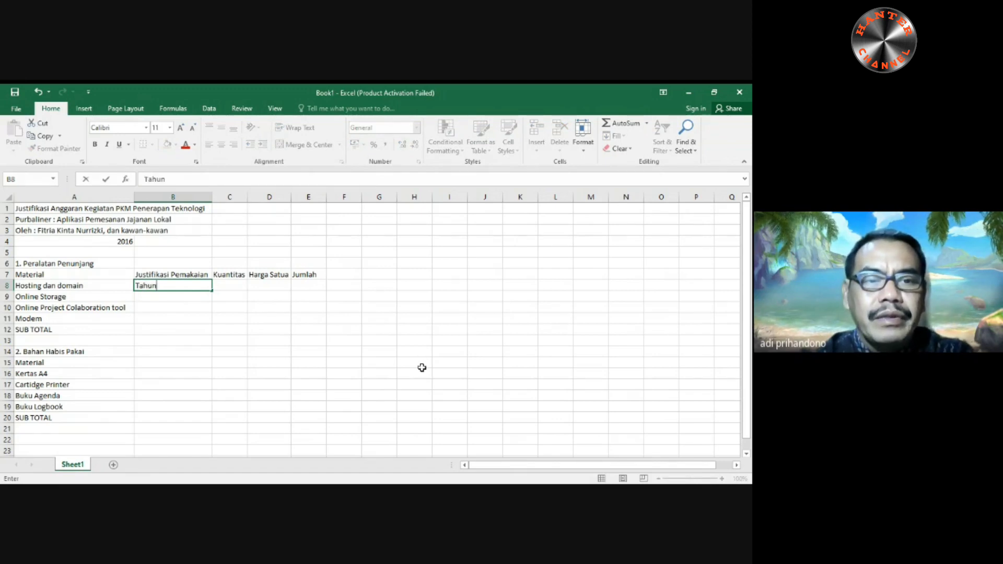
key(Return)
- Enter "Bulanan" in cells B9 and B10 and "Buah" in cell B11 for the remaining supporting equipment
text(Bulanan)
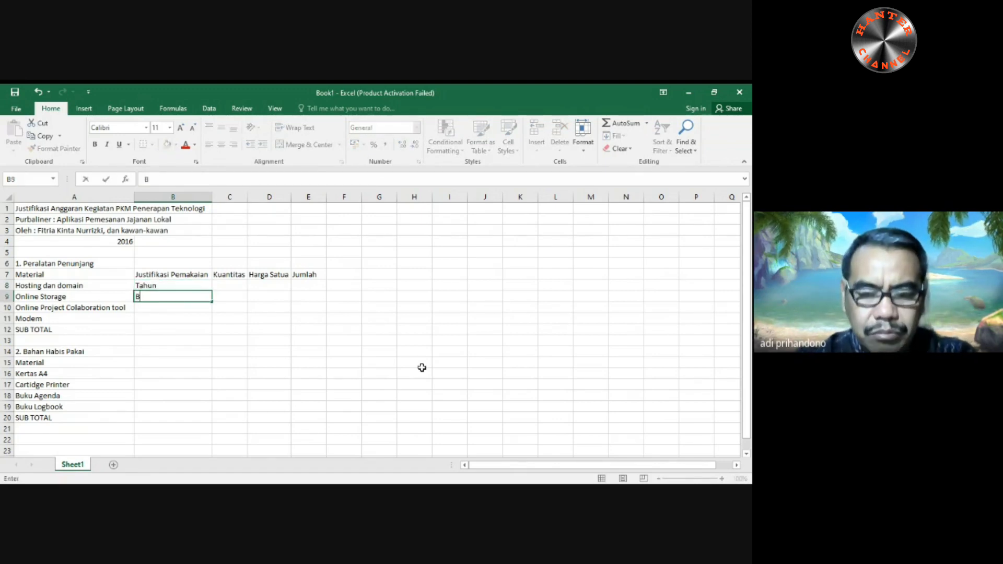
key(Return)
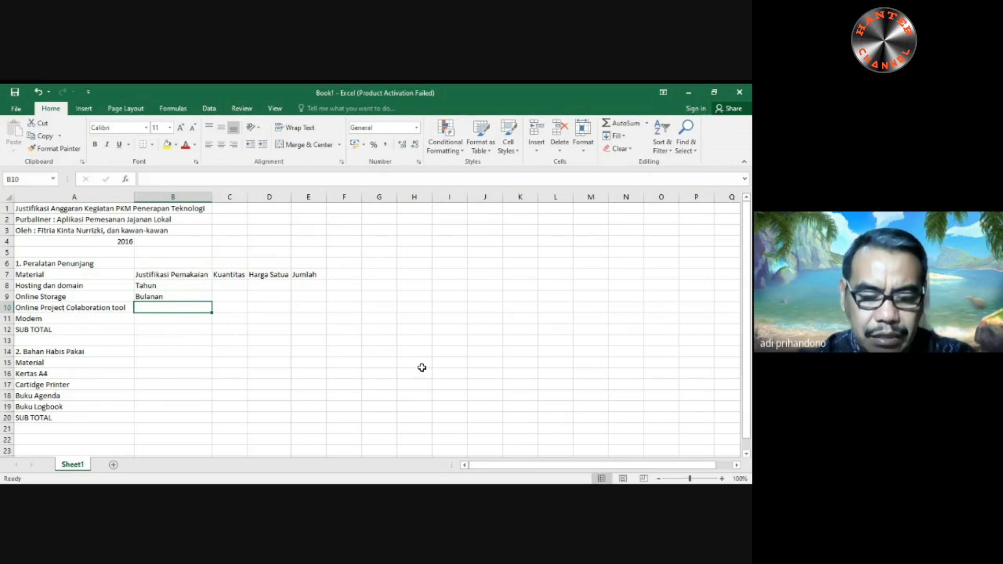
text(Bulanan)
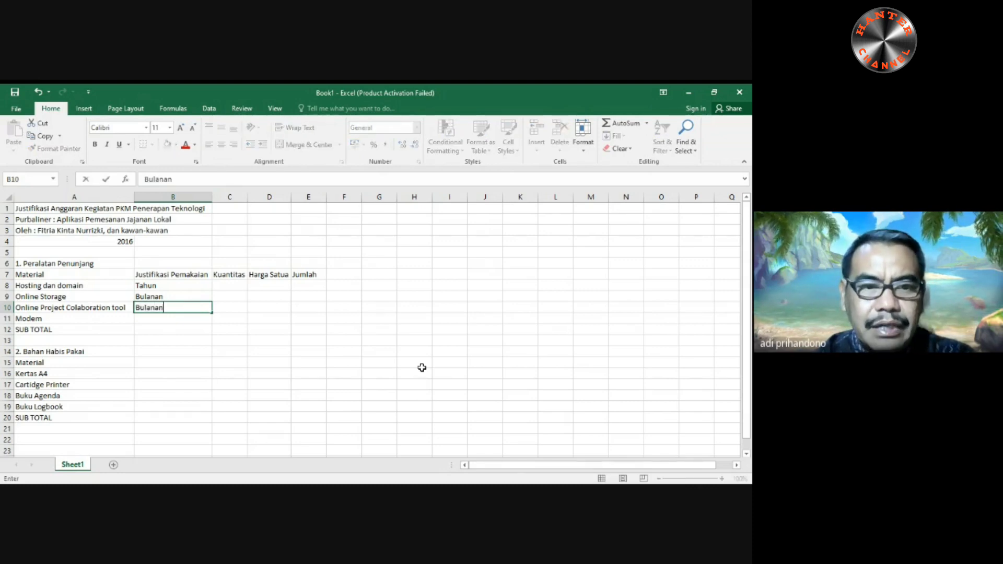
key(Return)
text(Buah)
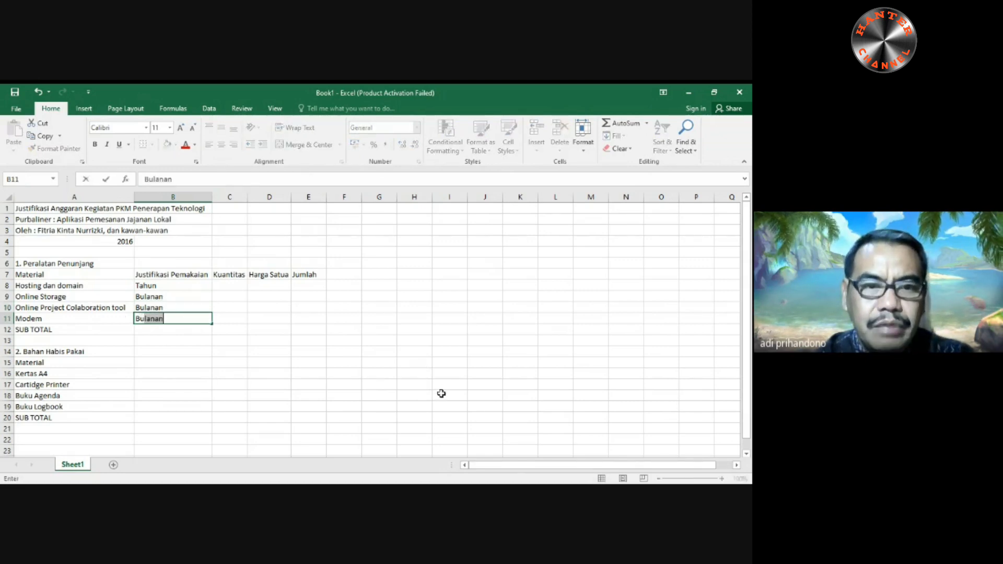
key(Return)
key(Return)
key(Return)
key(Return)
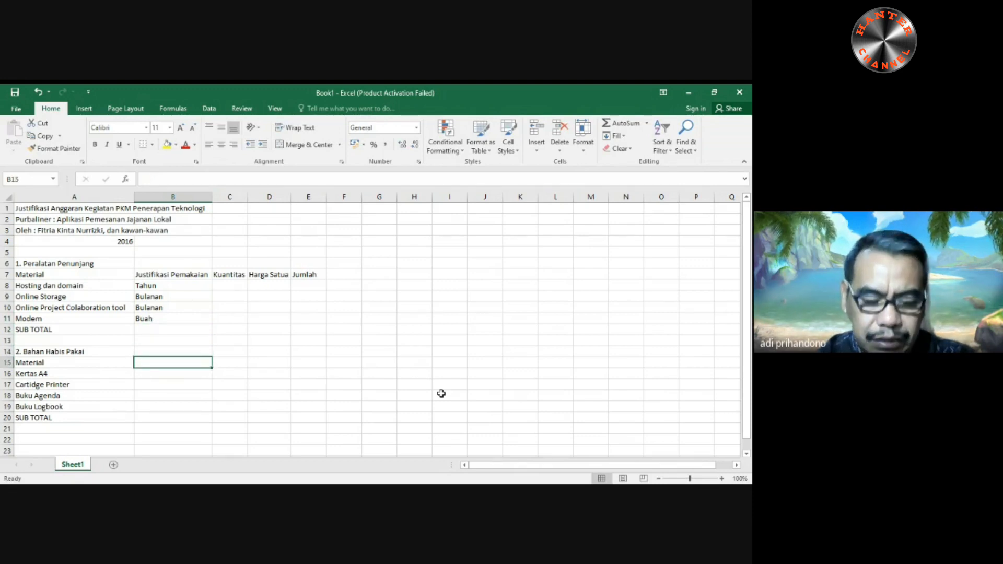
- Enter the column header "Justifikasi Pemakaian" in cell B15 of the Bahan Habis Pakai table
text(Ju)
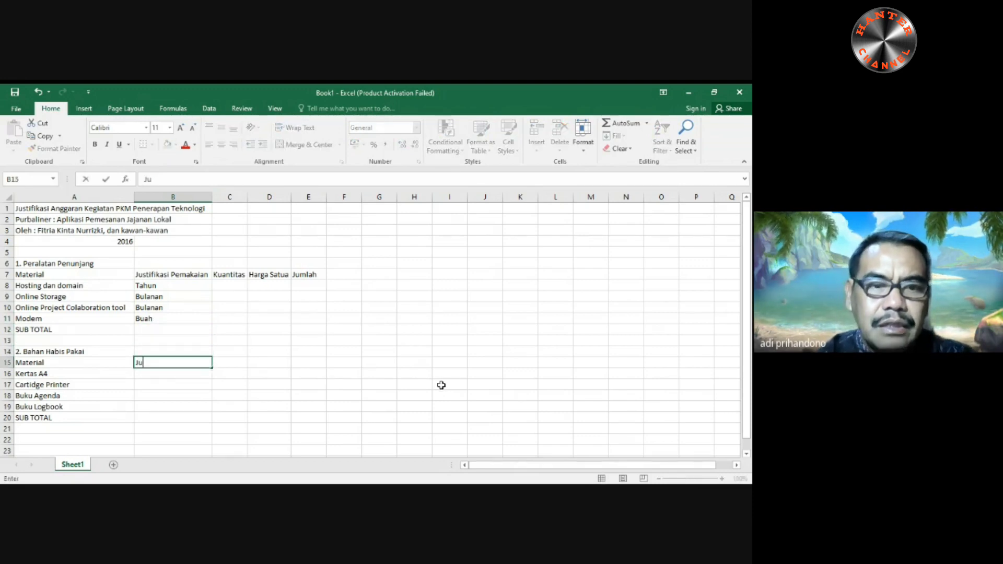
text(stifikasi )
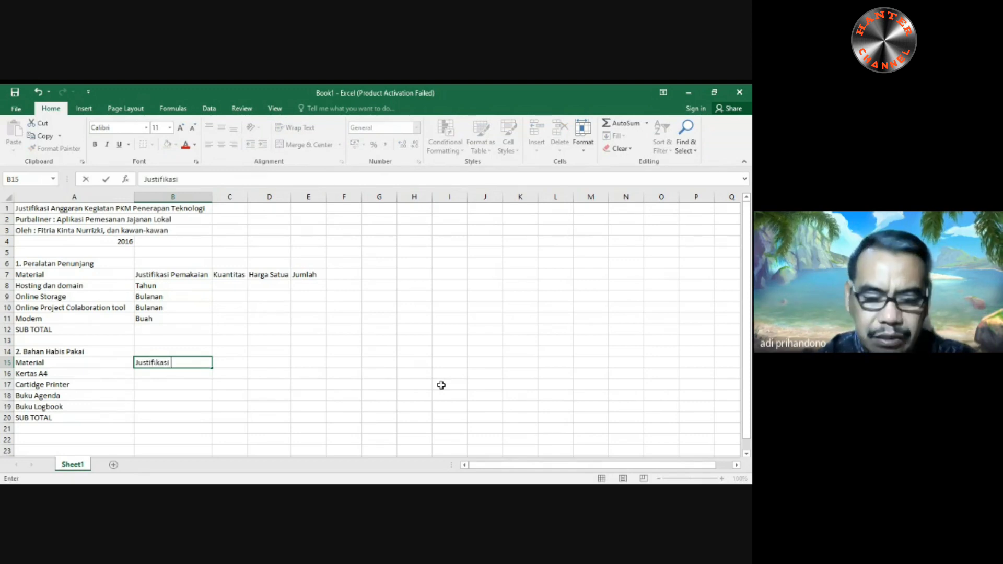
text(Pemaik)
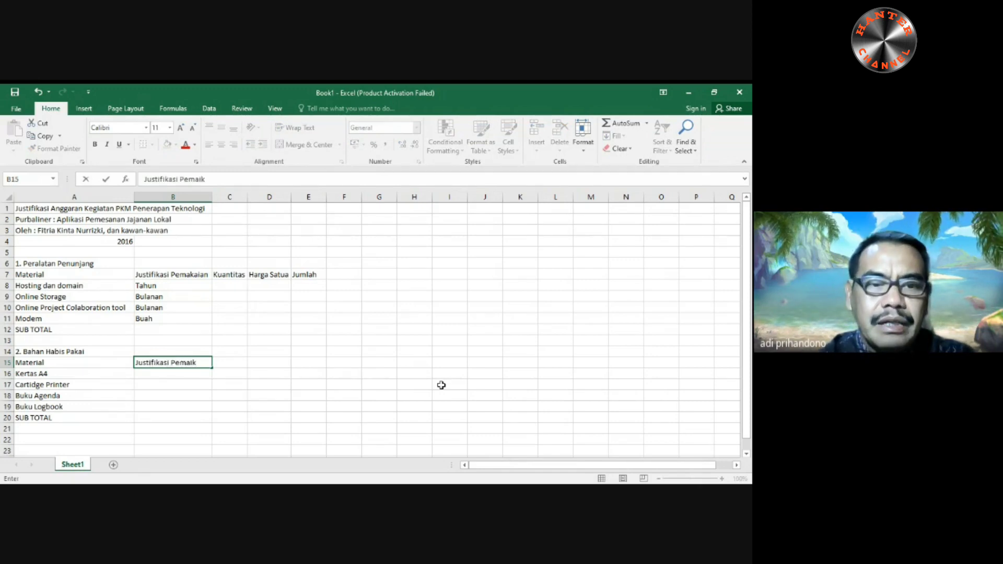
key(BackSpace)
key(BackSpace)
text(ka)
key(BackSpace)
key(BackSpace)
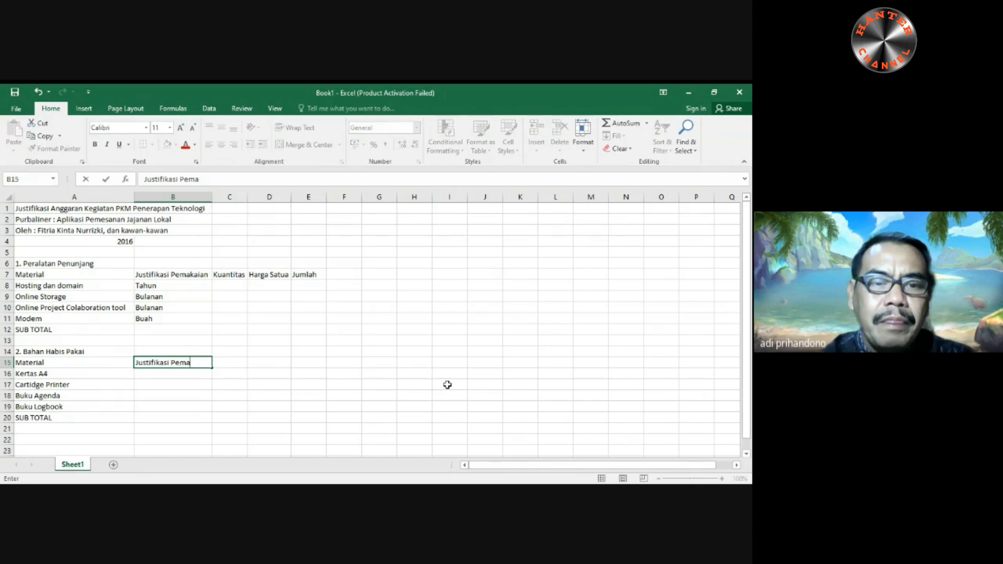
text(kaian)
key(Return)
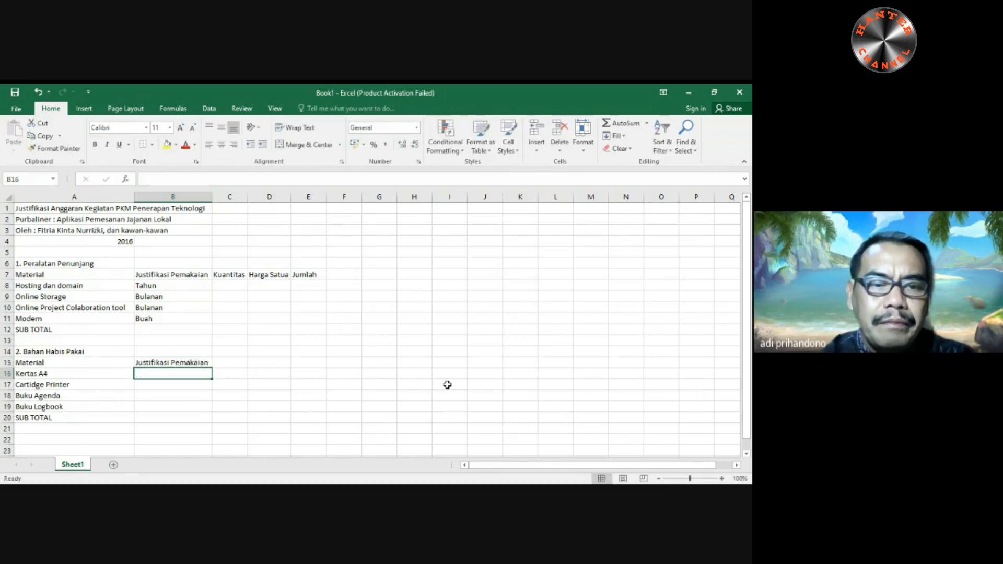
- Fill cells B16 to B19 with the units "Rim", "Paket", "Buku" and "Buku"
text(Rim)
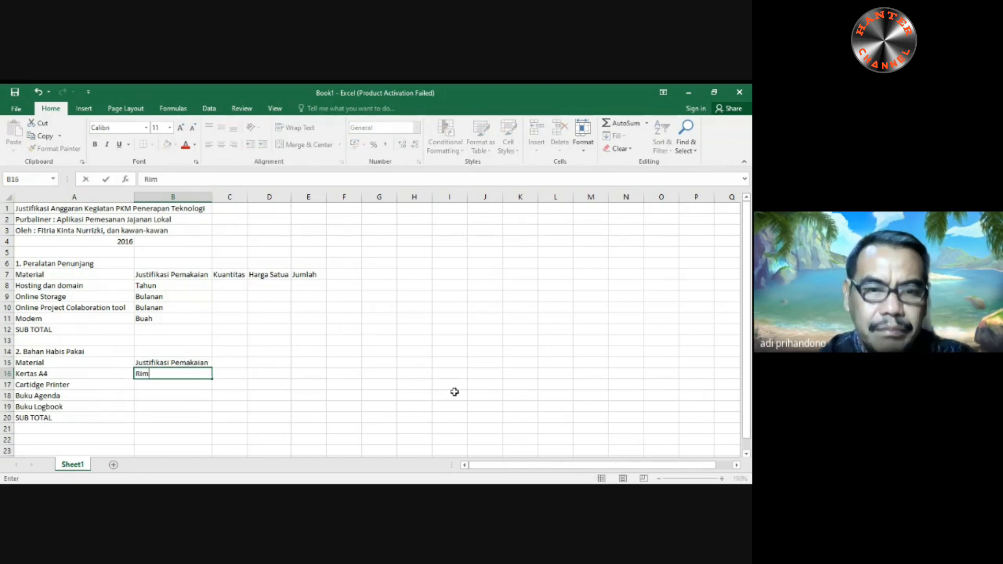
key(Return)
text(Pa)
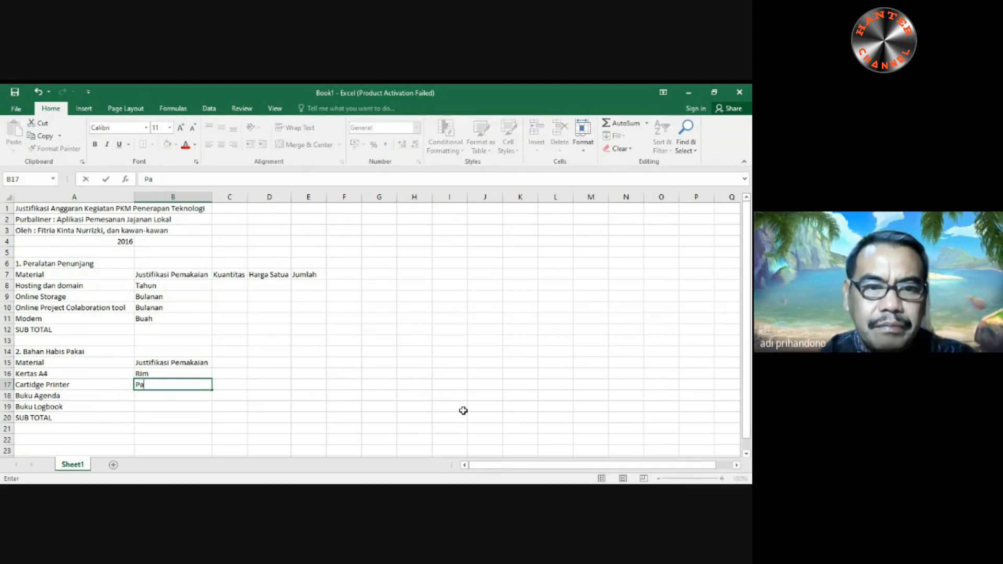
text(ket)
key(Return)
text(Bu)
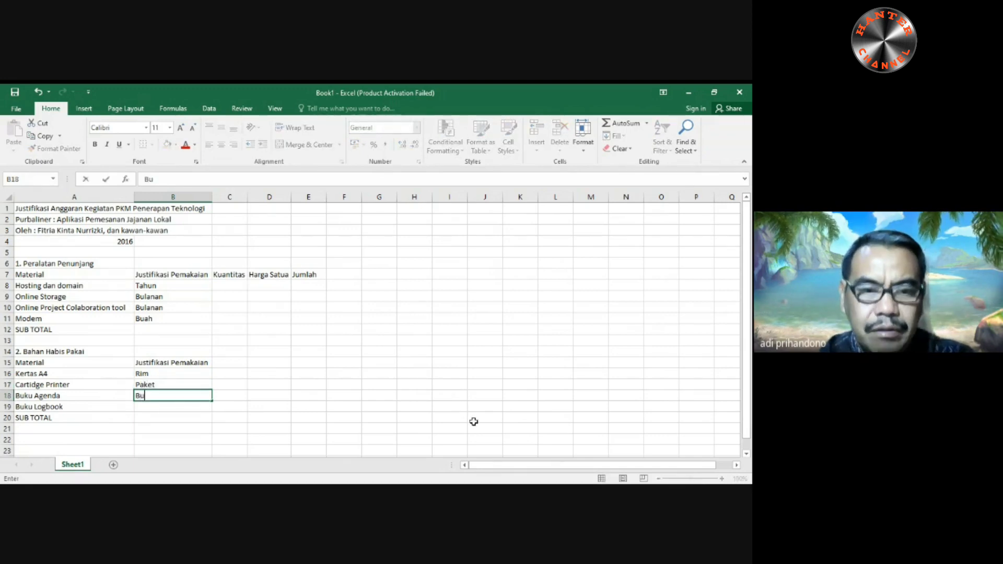
text(ku)
key(Return)
text(Buku)
key(Return)
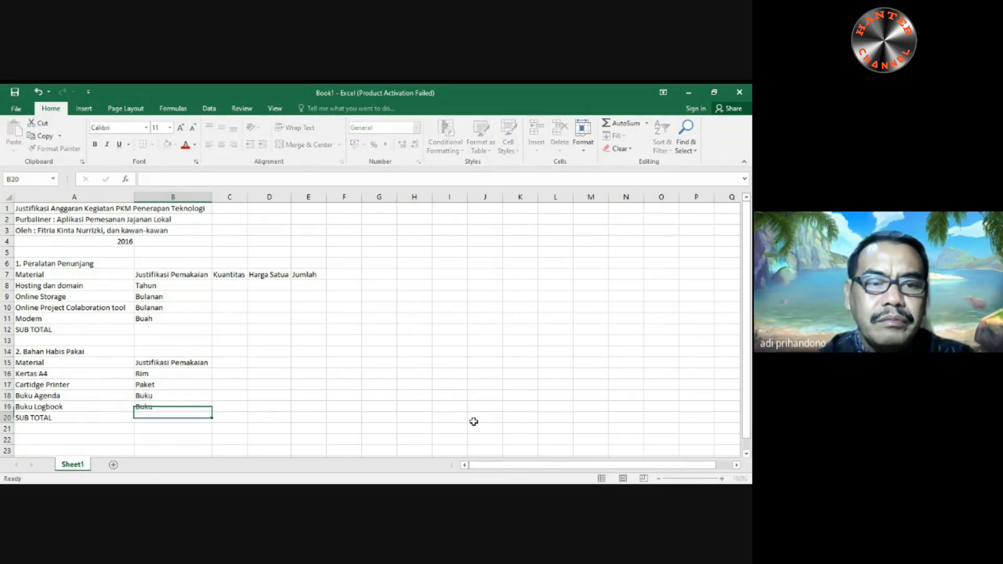
- Leave C8 empty and enter the quantities 5, 5 and 1 in cells C9 to C11
click(244, 286)
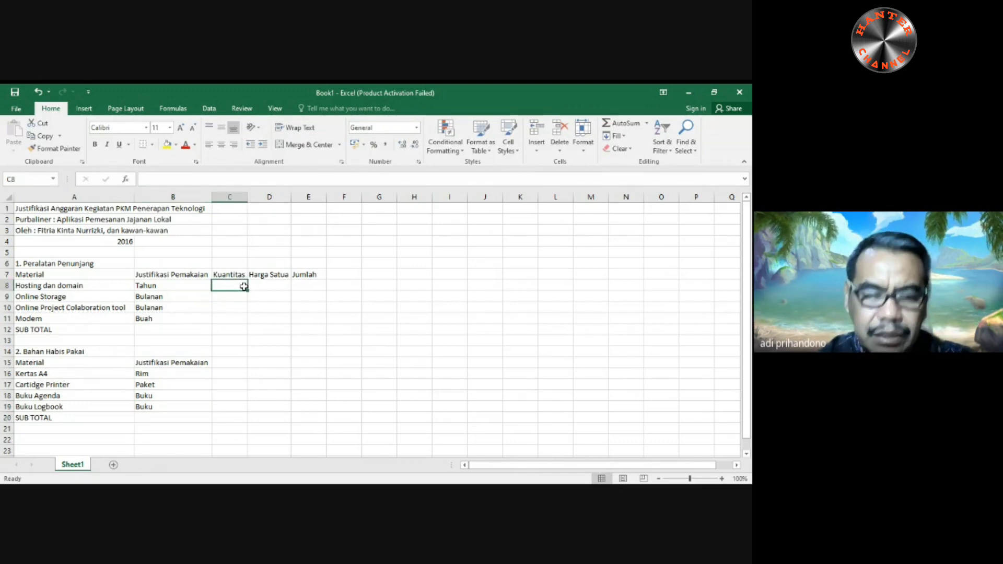
key(Return)
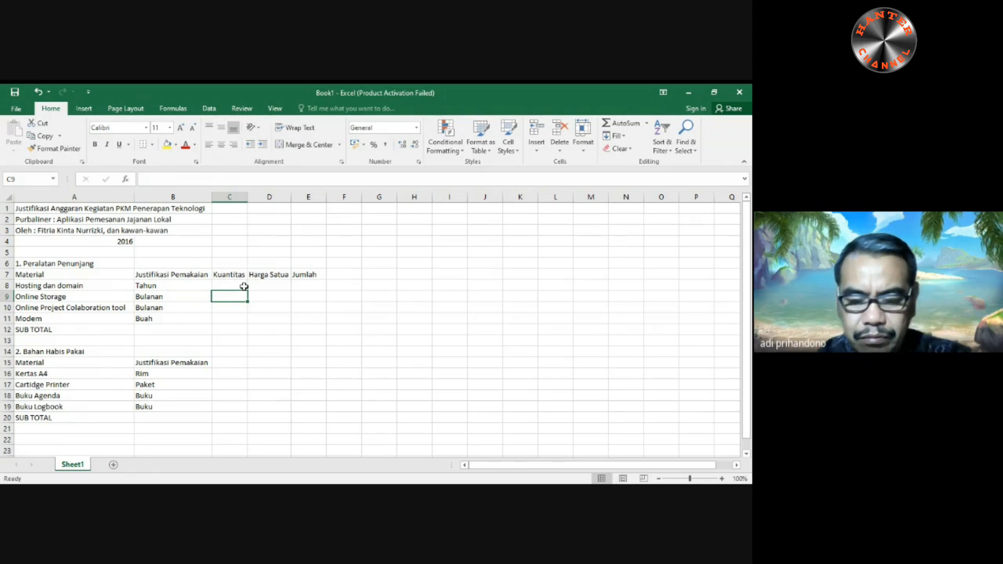
text(5)
key(Return)
text(5)
key(Return)
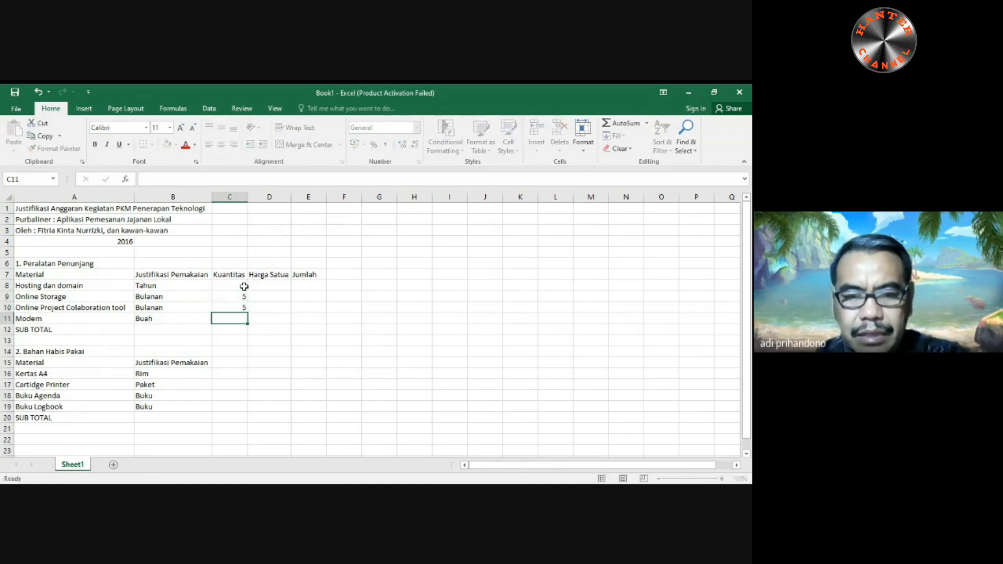
text(1)
key(Return)
- Enter the column header "Kuantitas" in cell C15 of the Bahan Habis Pakai table
key(Down)
key(Down)
key(Down)
key(Down)
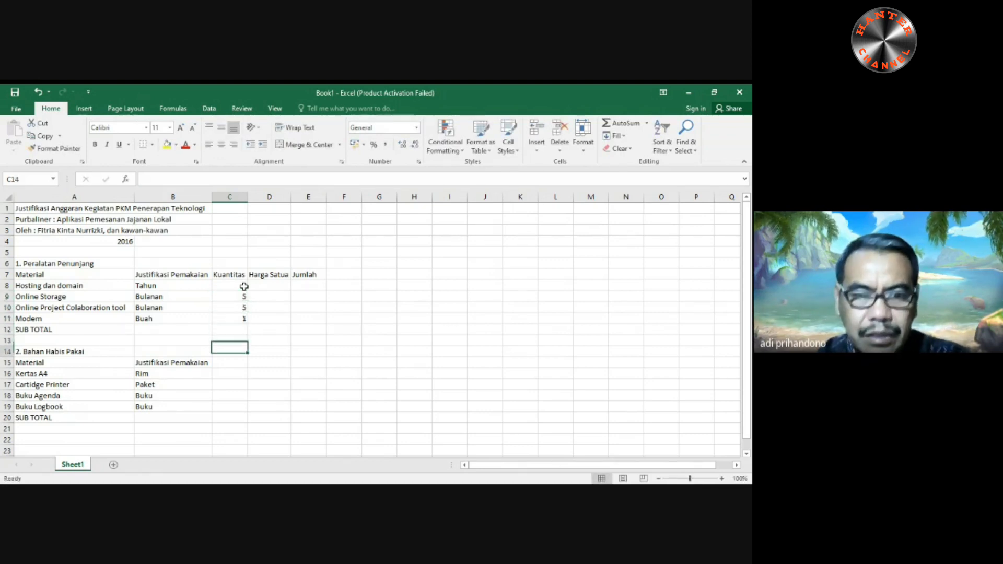
key(Up)
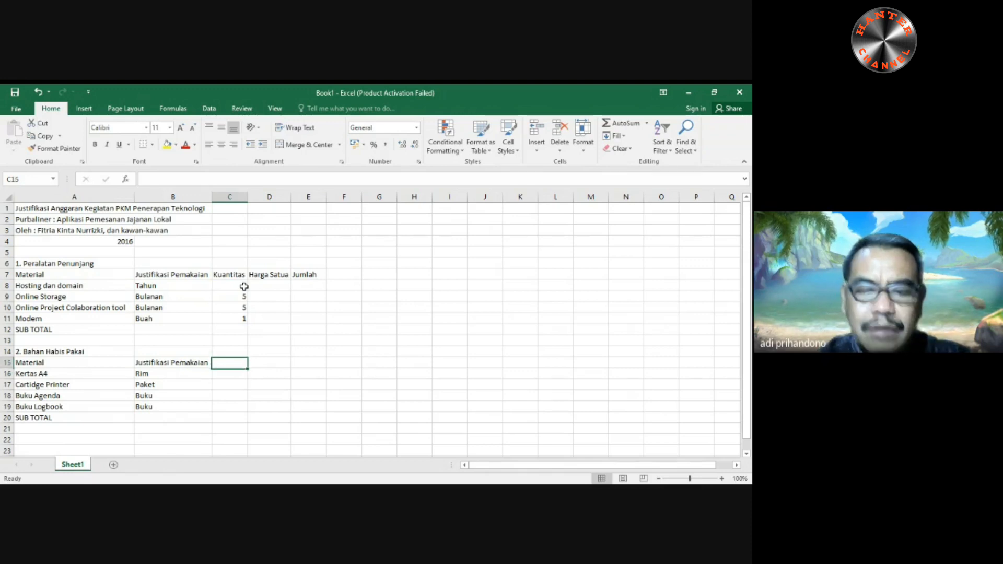
text(Kuantias)
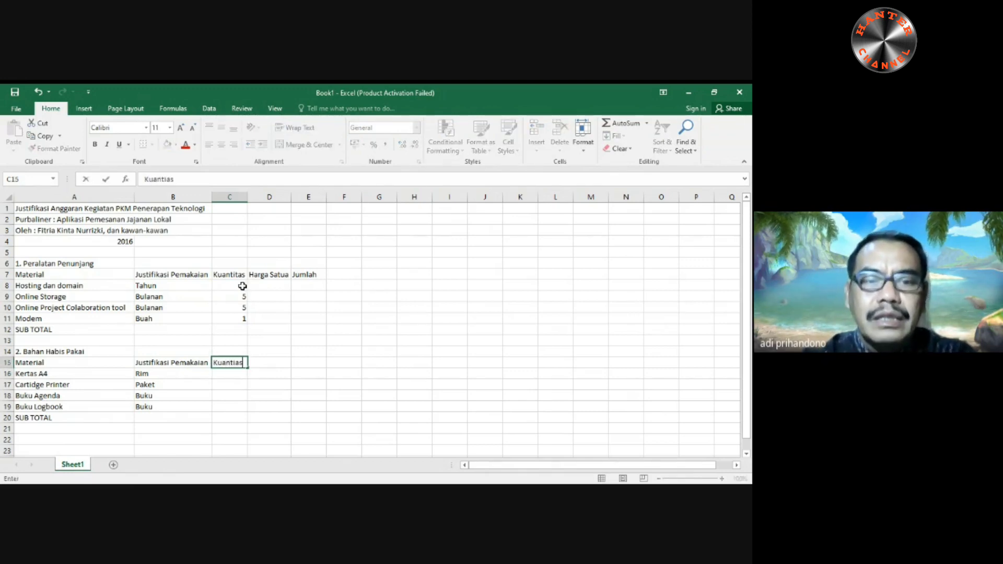
key(BackSpace)
key(BackSpace)
text(tas)
key(Return)
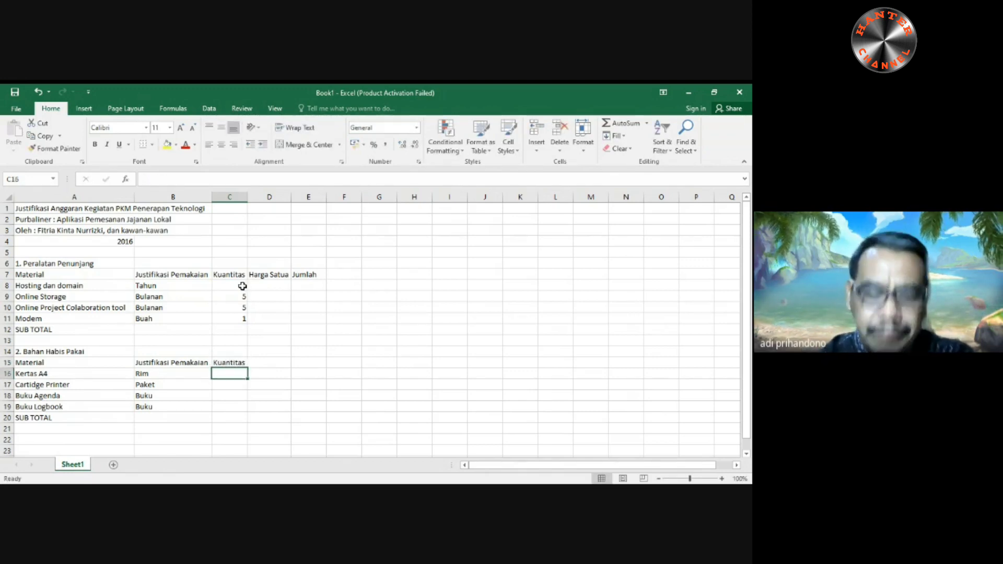
- Enter the quantities 4, 4, 2 and 2 in cells C16 to C19 of the Bahan Habis Pakai table
text(4)
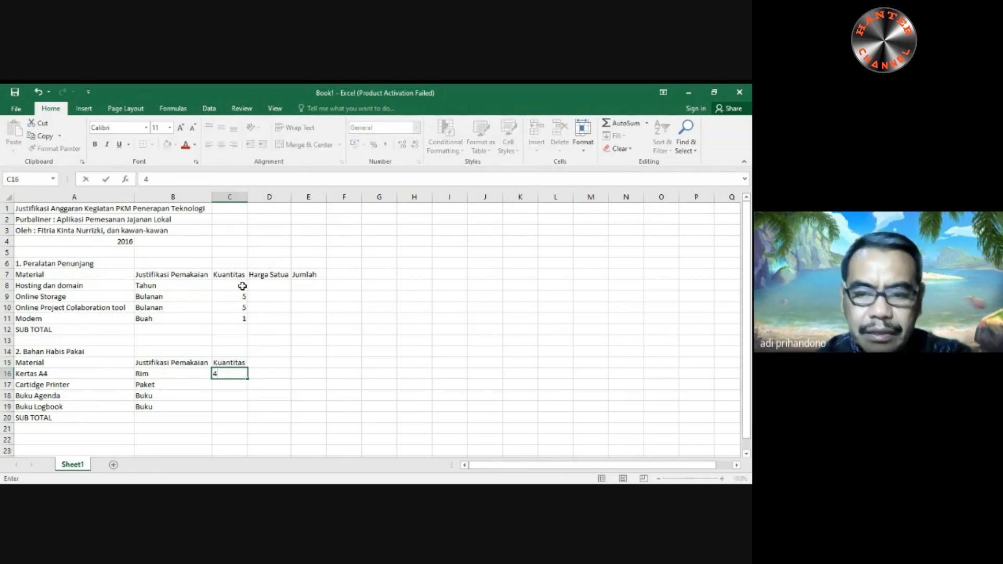
key(Return)
text(4)
key(Return)
text(2)
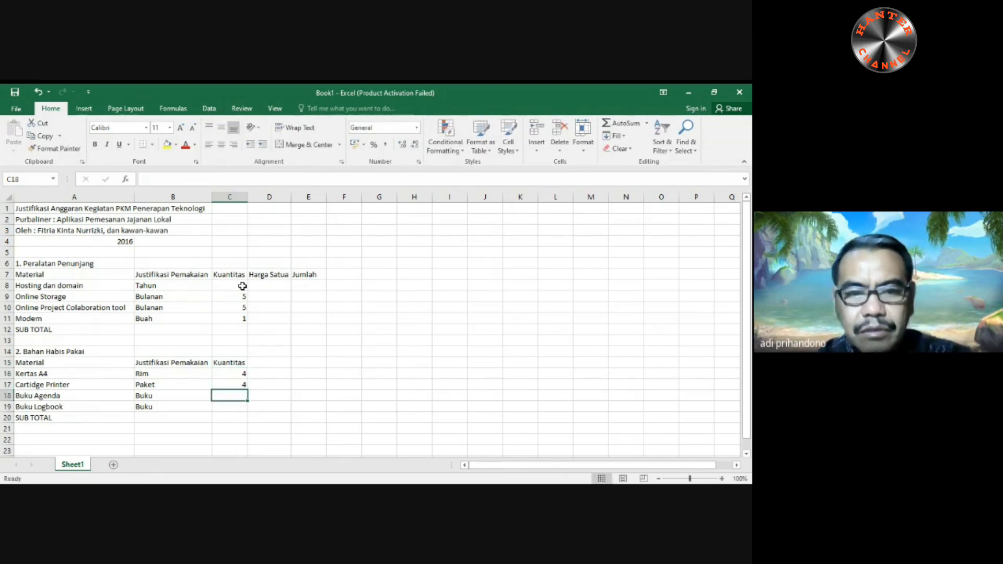
key(Return)
text(2)
key(Return)
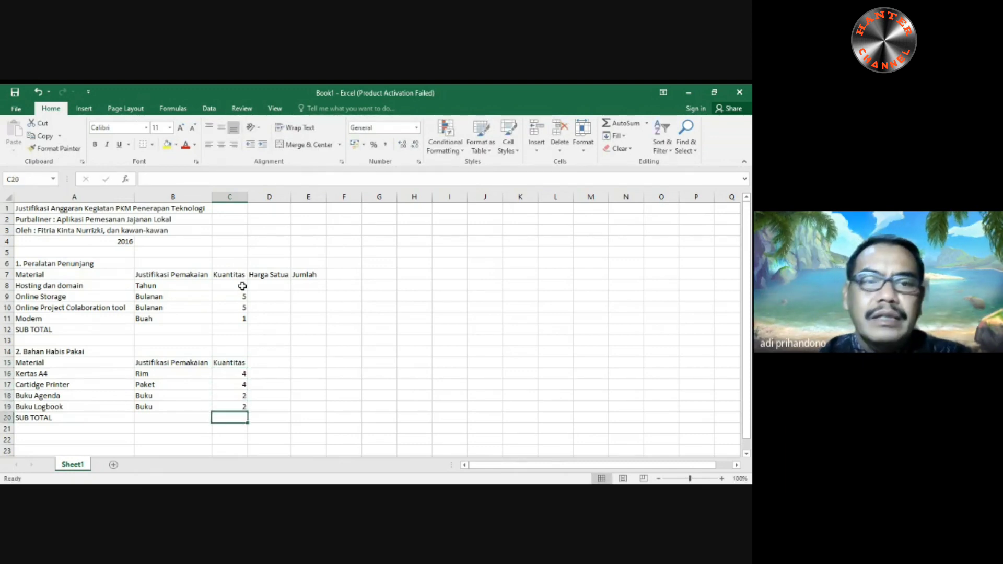
- Enter the unit prices 2000000, 150000, 150000 and 500000 in cells D8 to D11 of the Peralatan Penunjang table
click(273, 287)
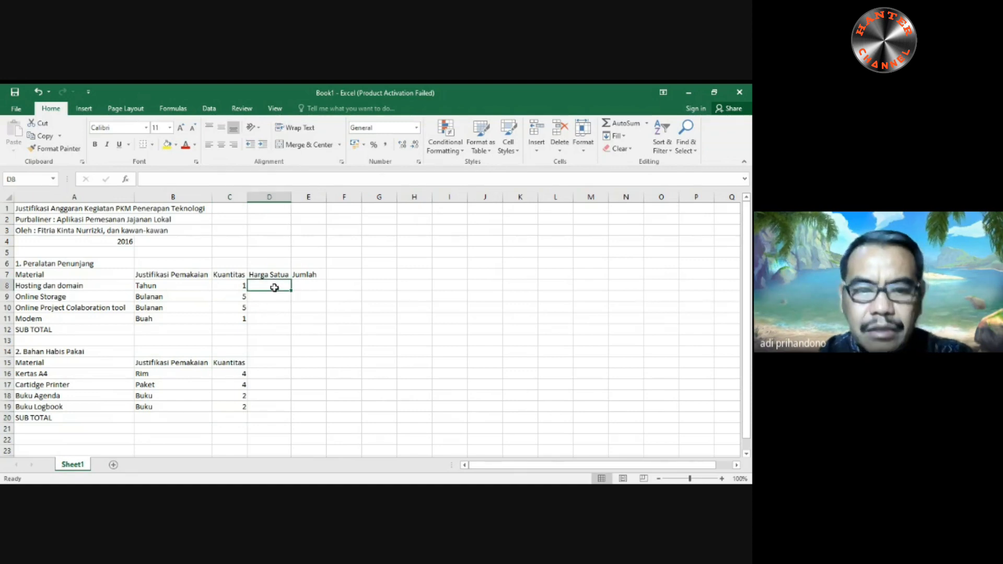
text(2000000)
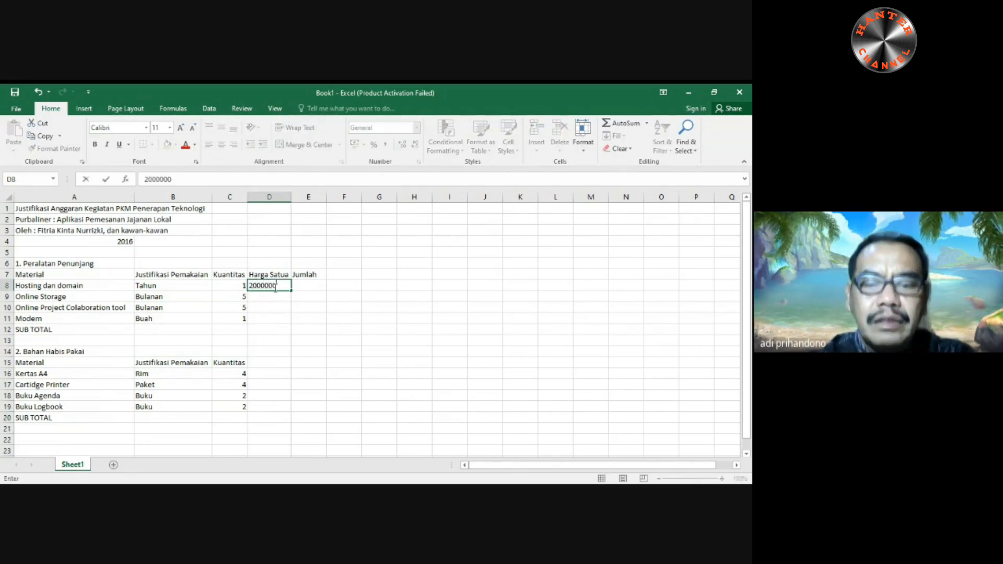
key(Return)
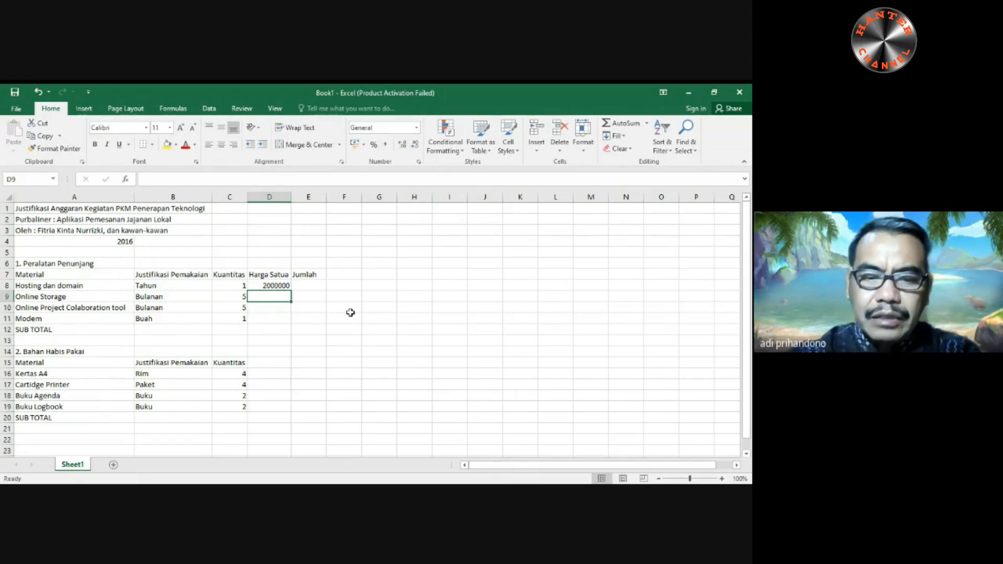
text(1500)
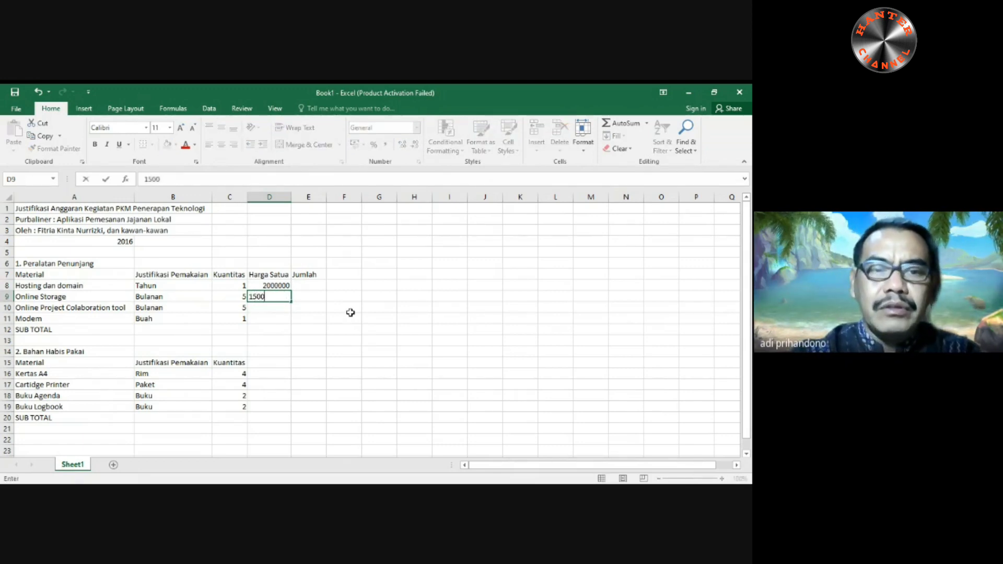
text(00)
key(Return)
text(15)
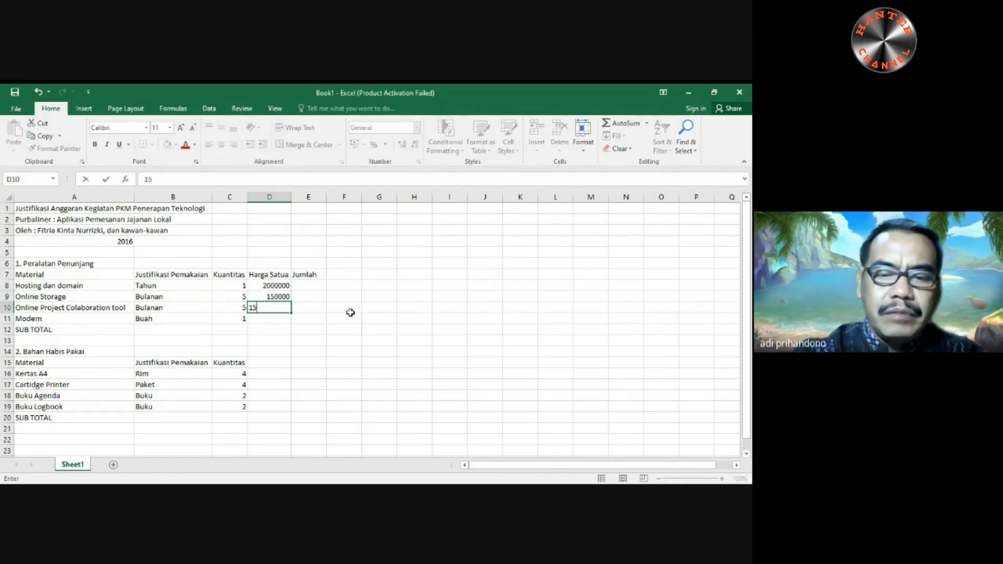
text(0000)
key(Return)
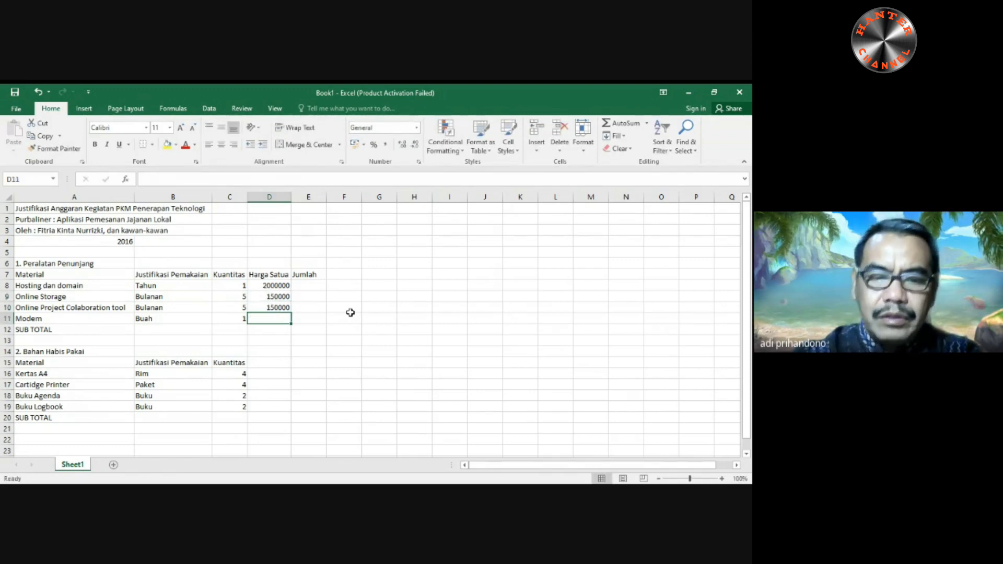
text(500000)
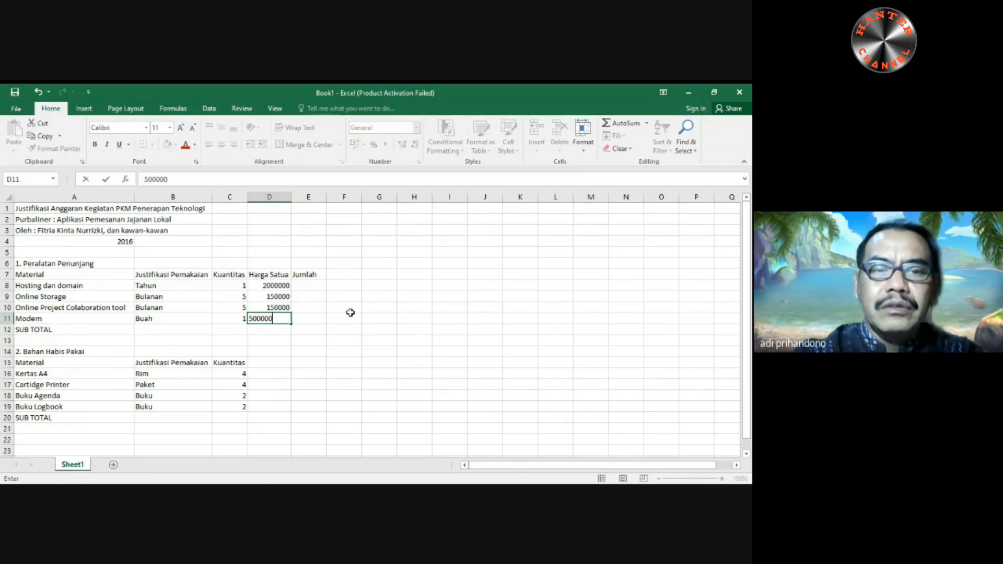
text(\)
key(BackSpace)
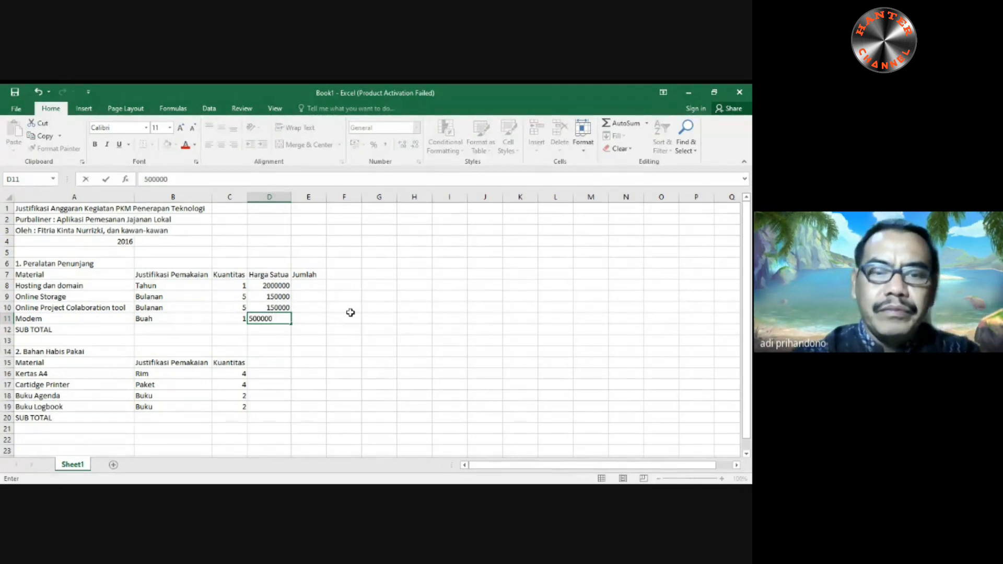
key(Return)
click(258, 372)
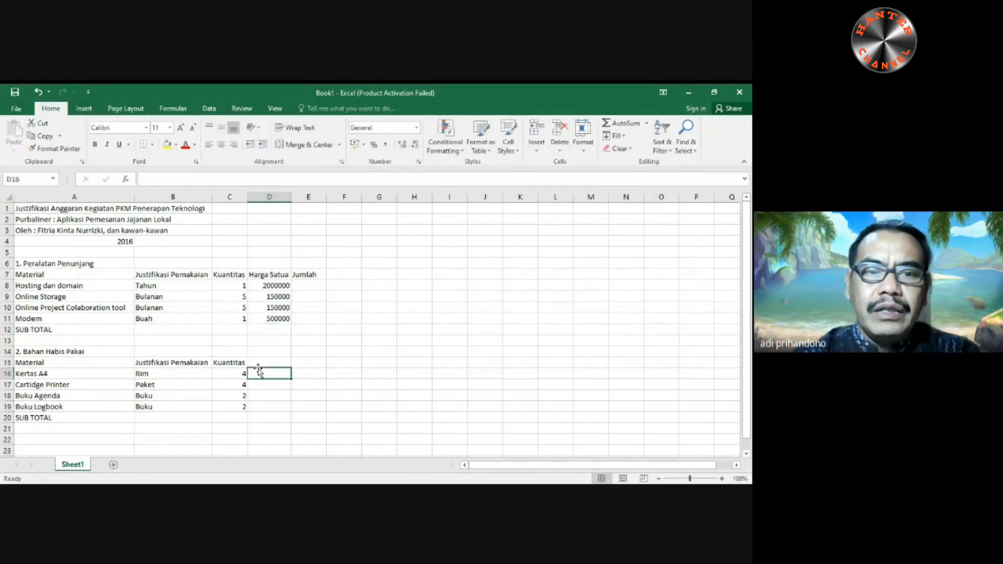
text(Harga)
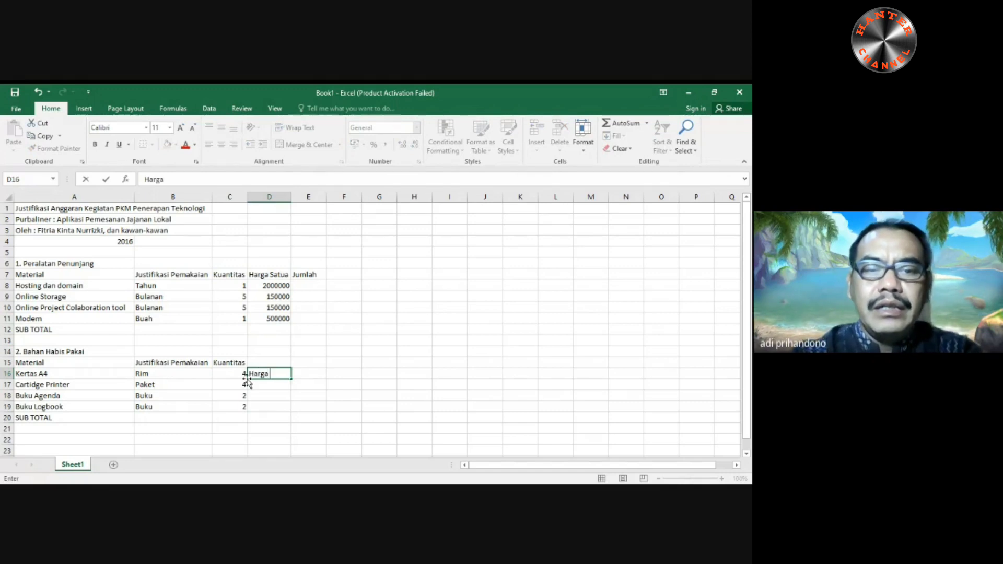
text( S)
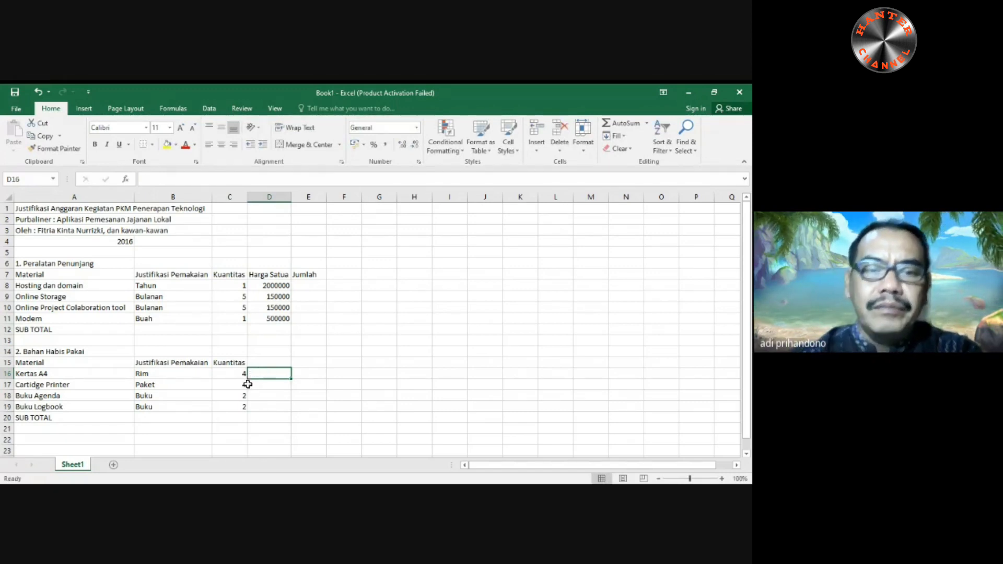
- Enter the column header "Harga Satuan" in cell D15 of the Bahan Habis Pakai table
click(260, 361)
text(Harg)
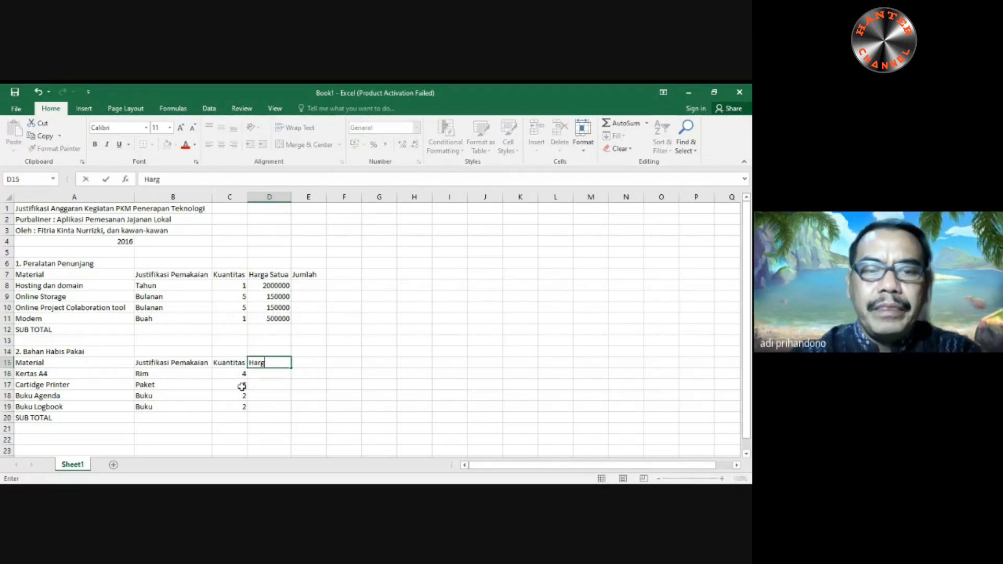
text(a Satuan)
key(Return)
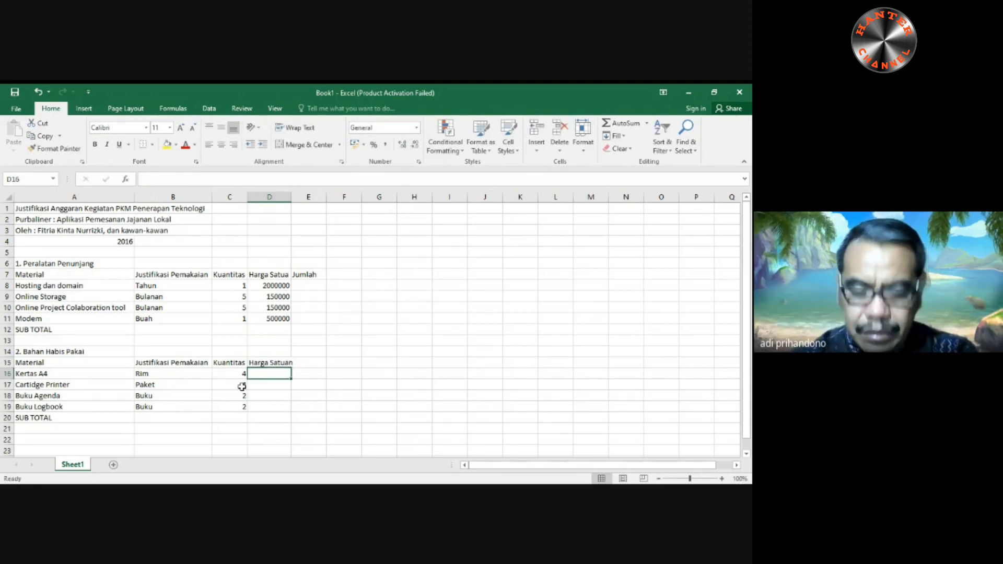
- Enter the unit prices 50000, 150000, 50000 and 50000 in cells D16 to D19 of the Bahan Habis Pakai table
text(50000)
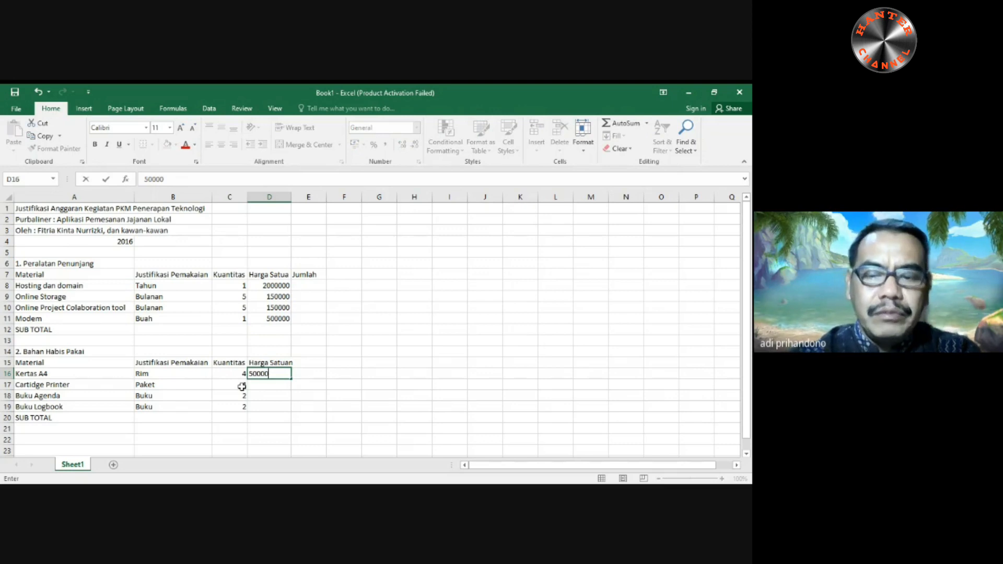
key(Return)
text(15)
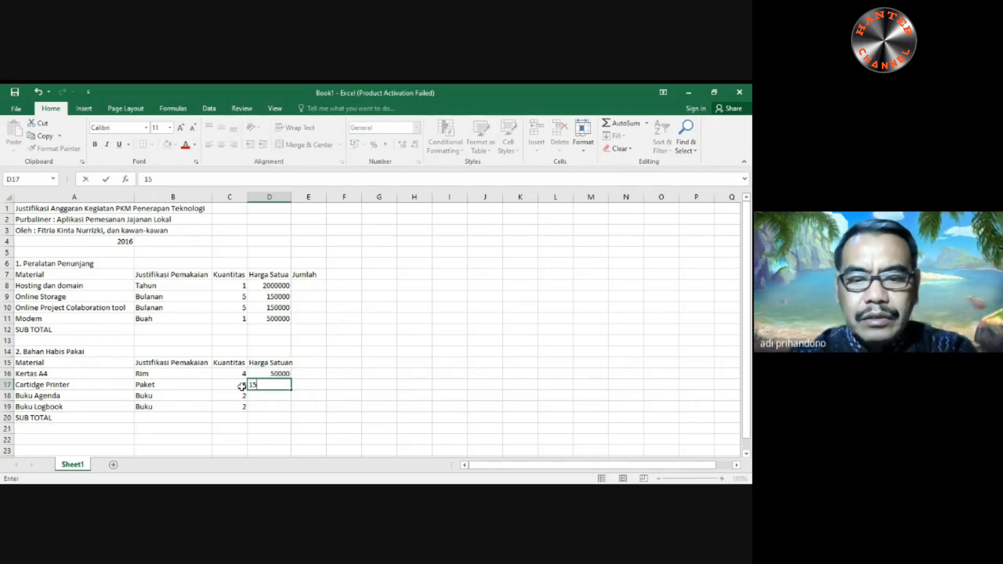
text(0000)
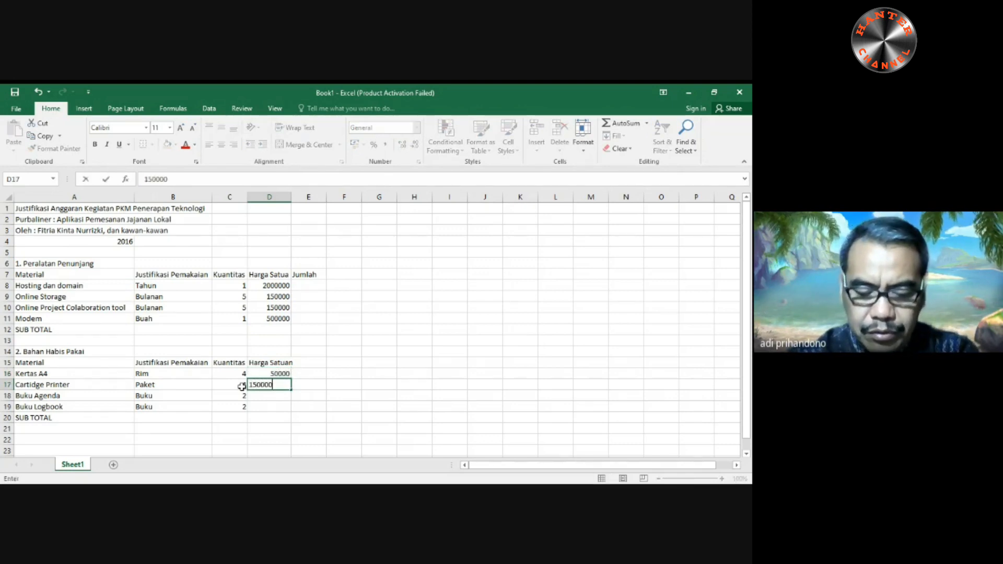
key(Return)
text(50000)
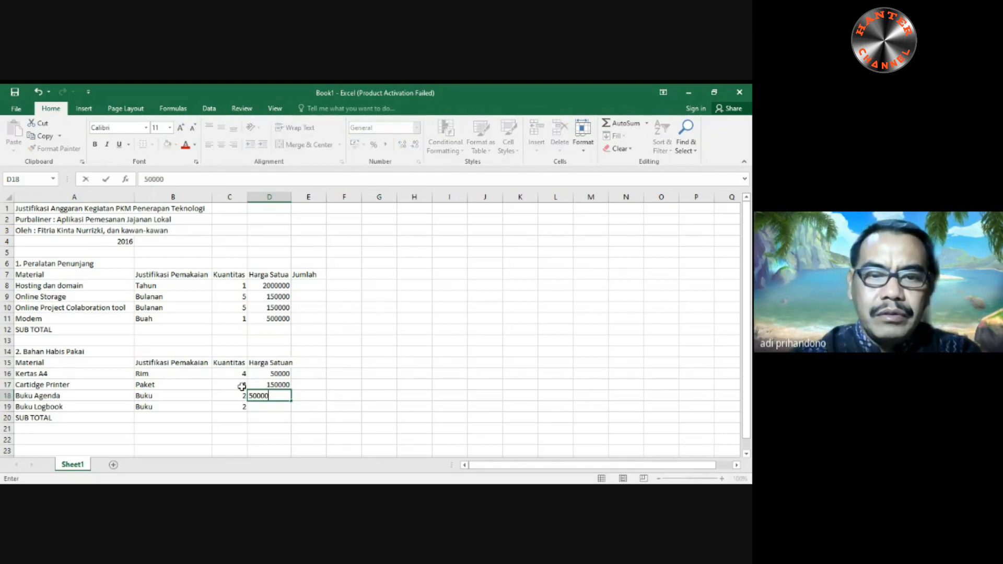
key(Return)
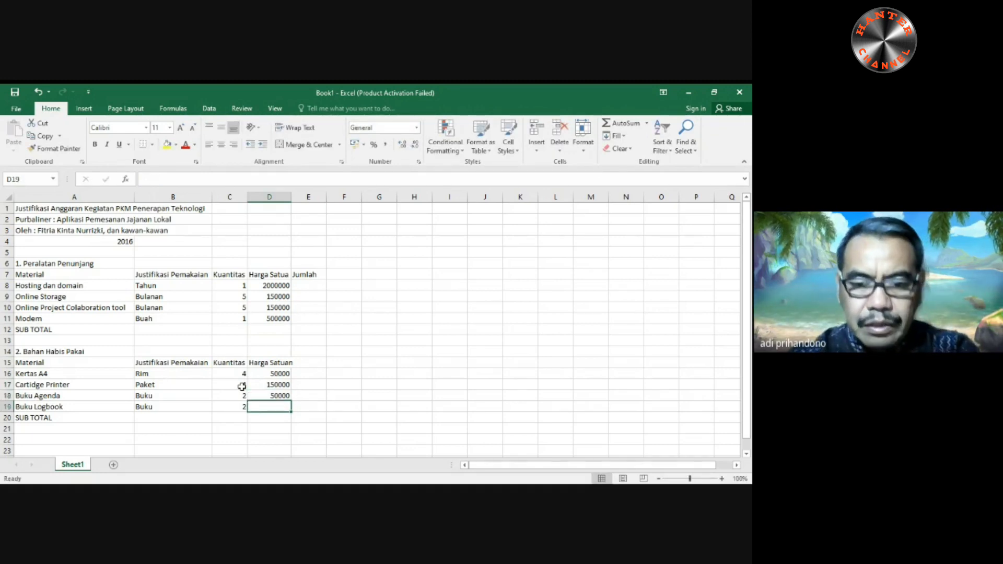
text(50000)
key(Return)
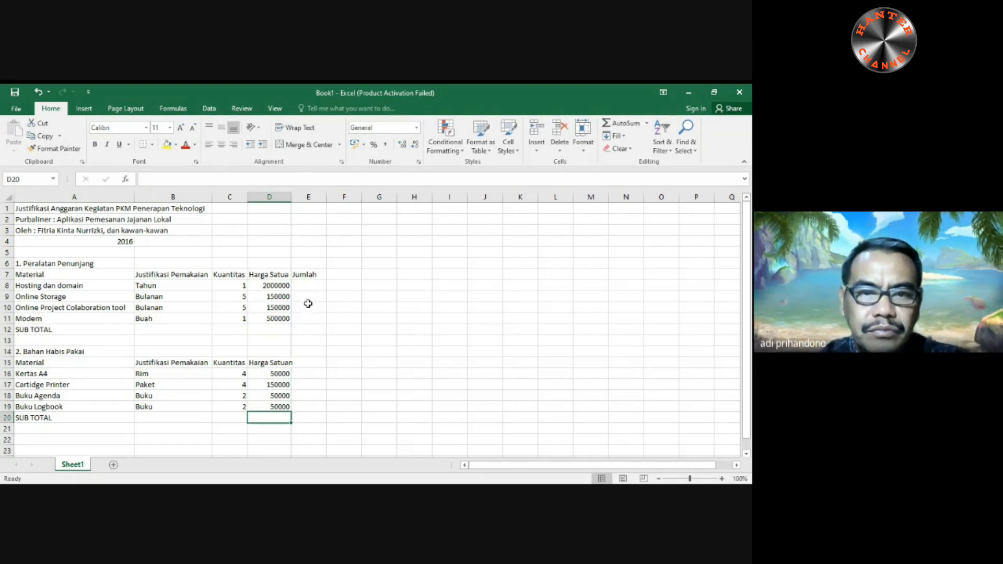
- Autofit the width of column D and complete the header in cell D7 as "Harga Satuan"
double_click(293, 199)
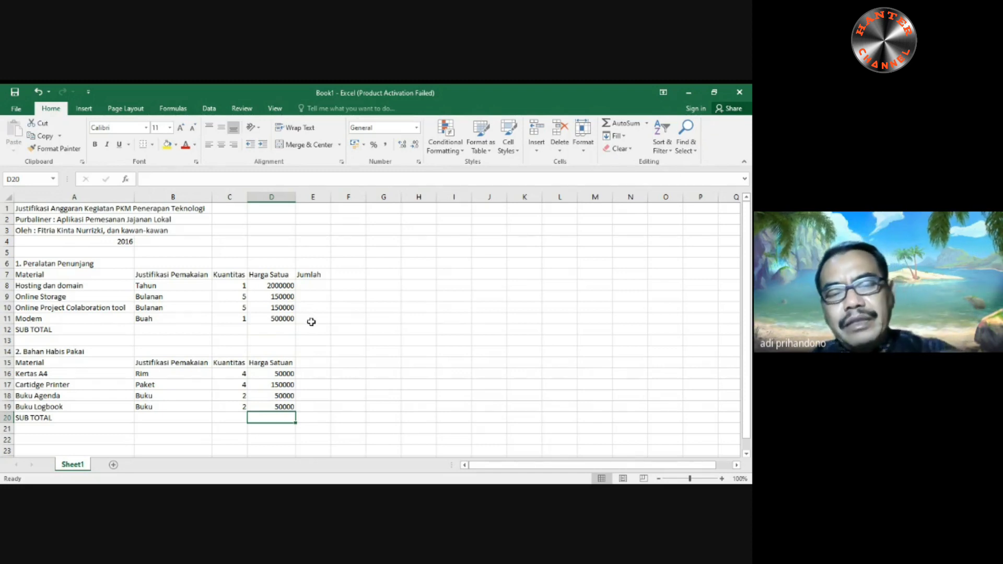
click(311, 283)
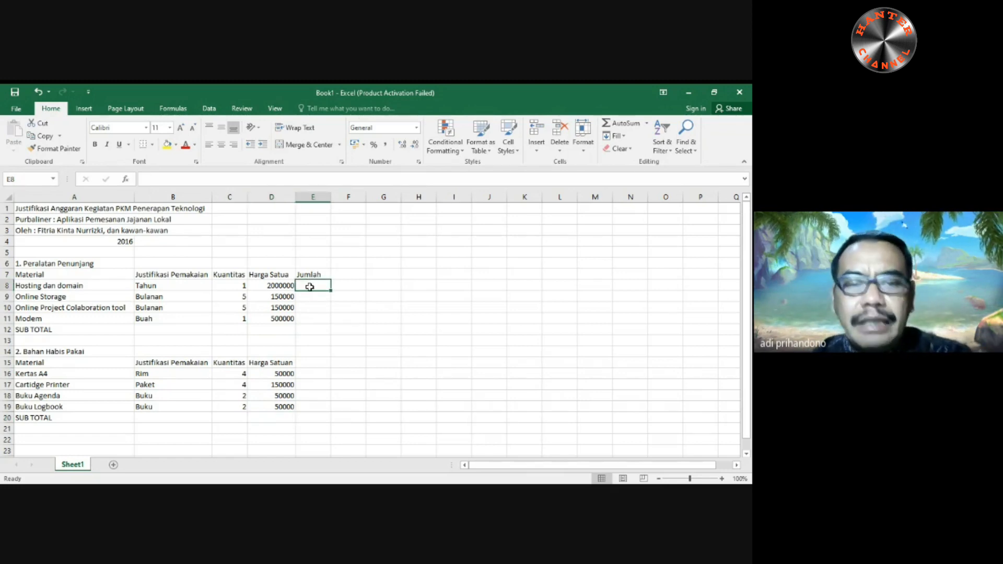
click(282, 276)
click(226, 178)
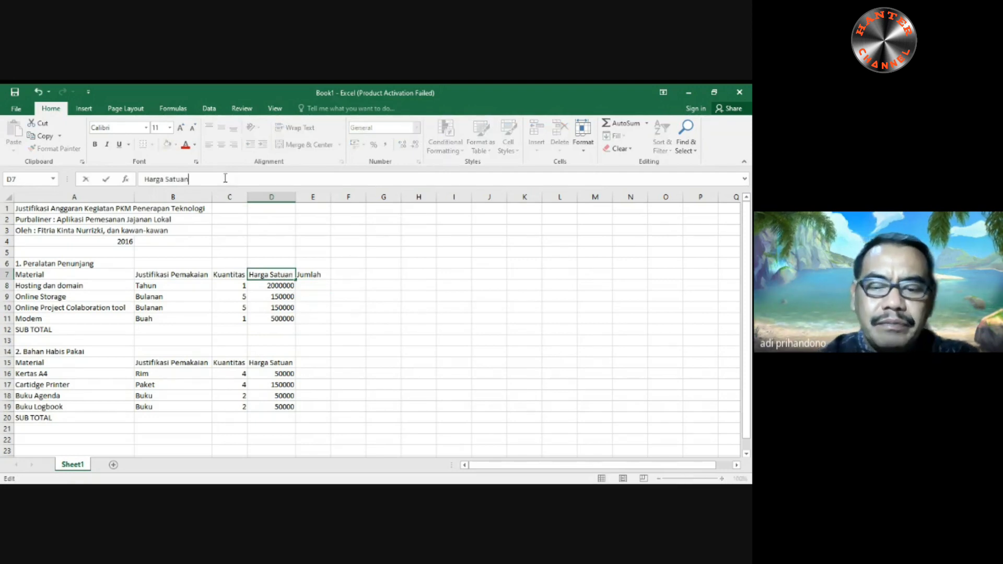
key(Return)
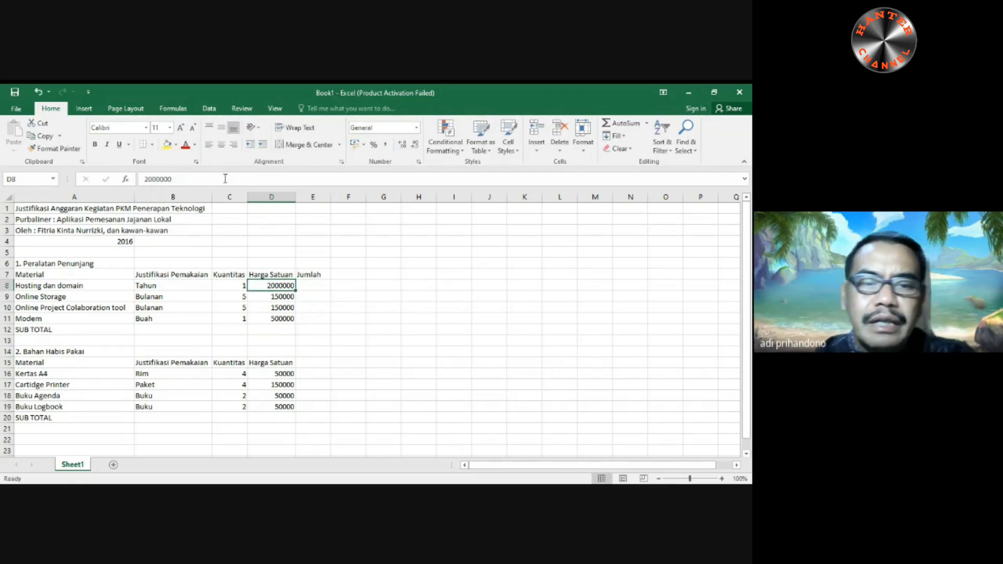
- Calculate the Jumlah in cell E8 with the formula =C8*D8 and fill it down to E11
click(312, 286)
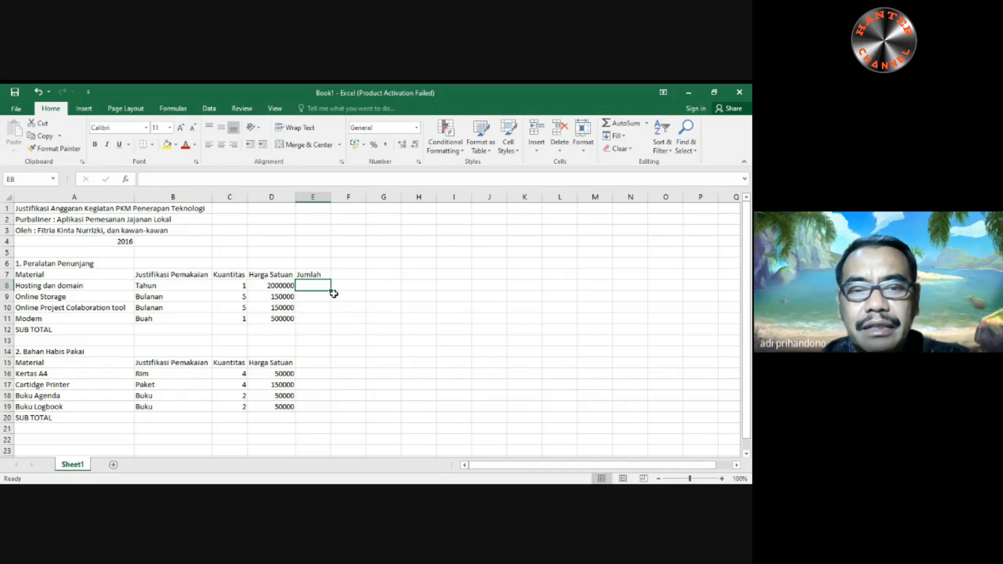
text(=)
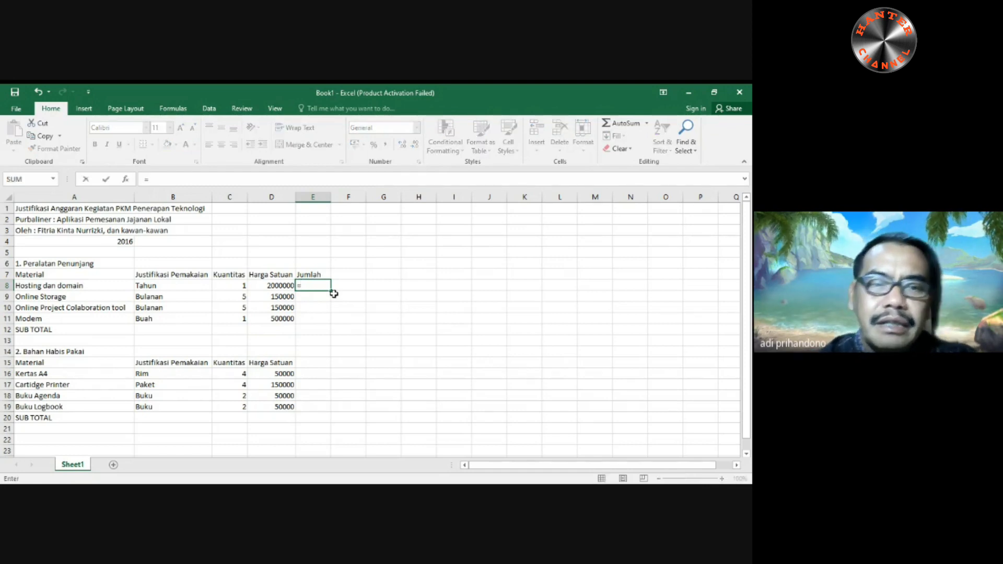
click(234, 284)
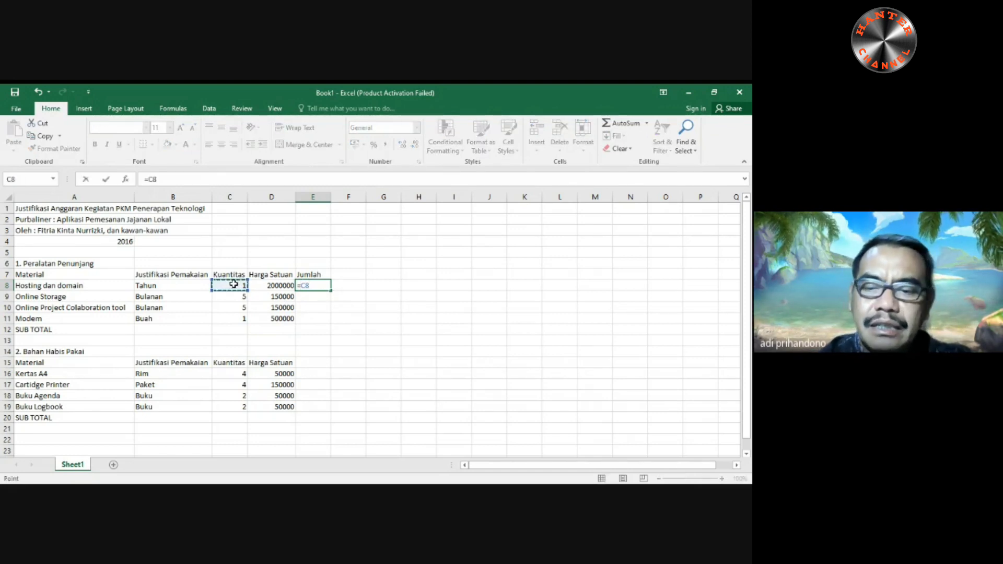
text(*)
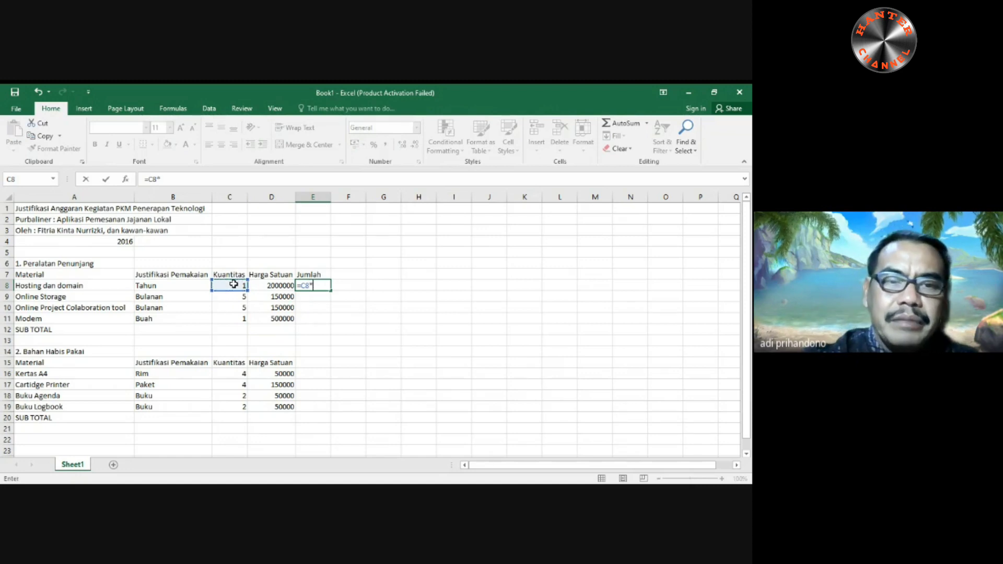
click(266, 286)
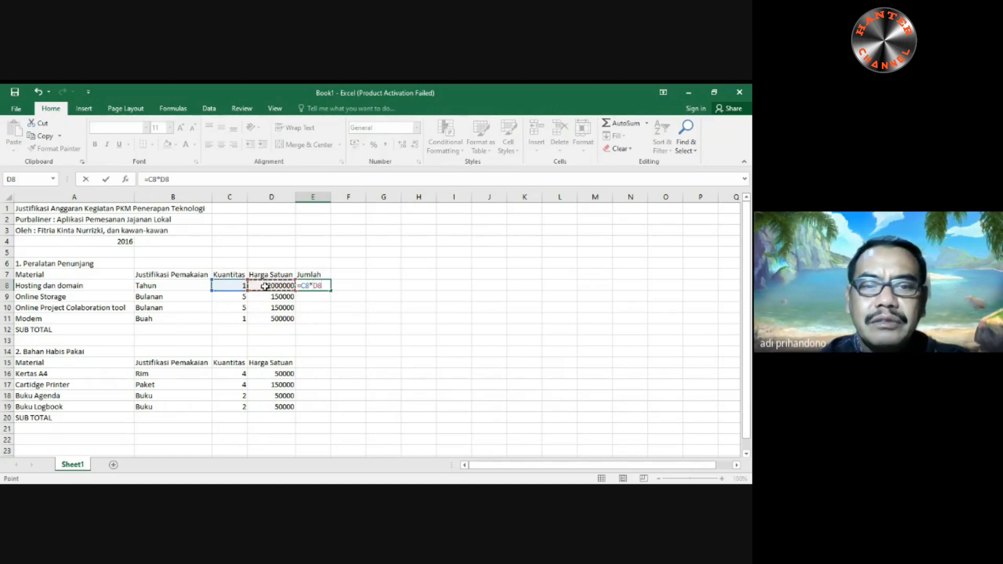
key(Return)
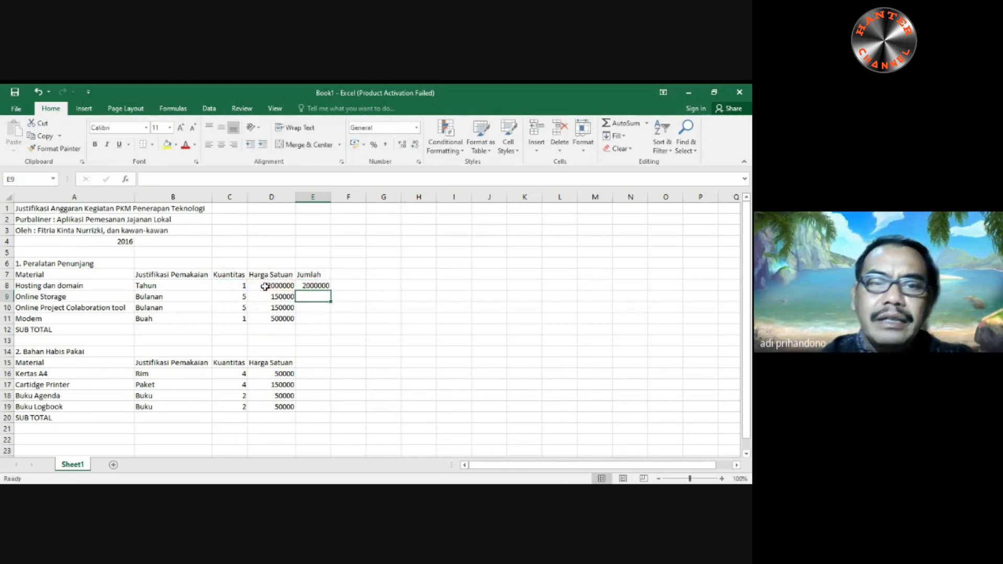
click(318, 287)
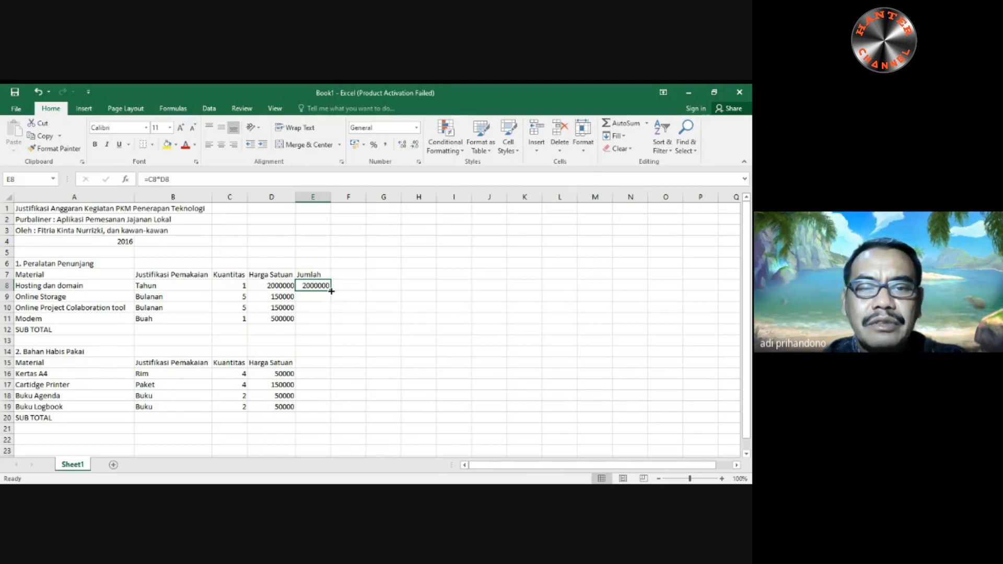
drag(331, 291, 332, 326)
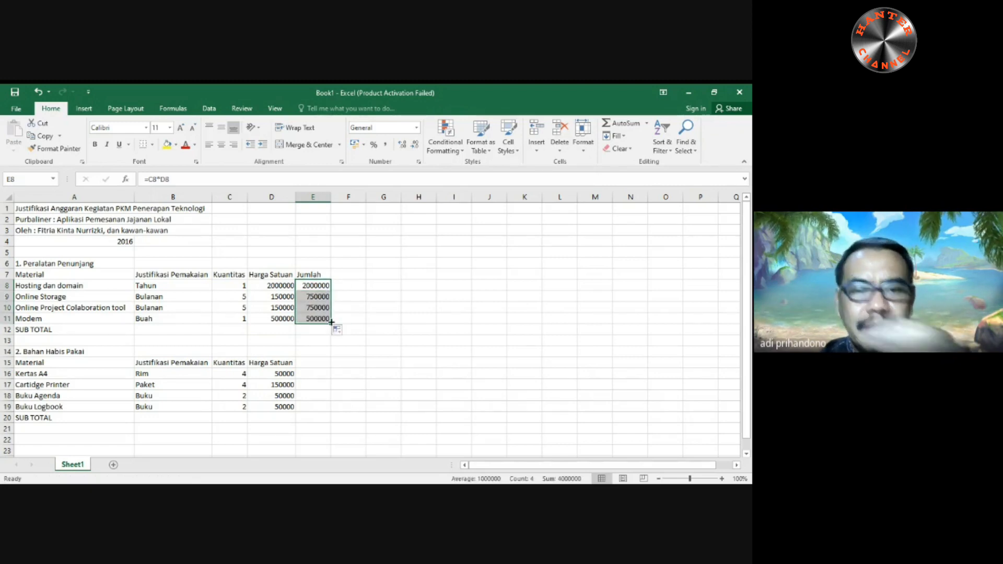
- Enter the column header "Jumlah" in cell E15 of the Bahan Habis Pakai table
click(313, 364)
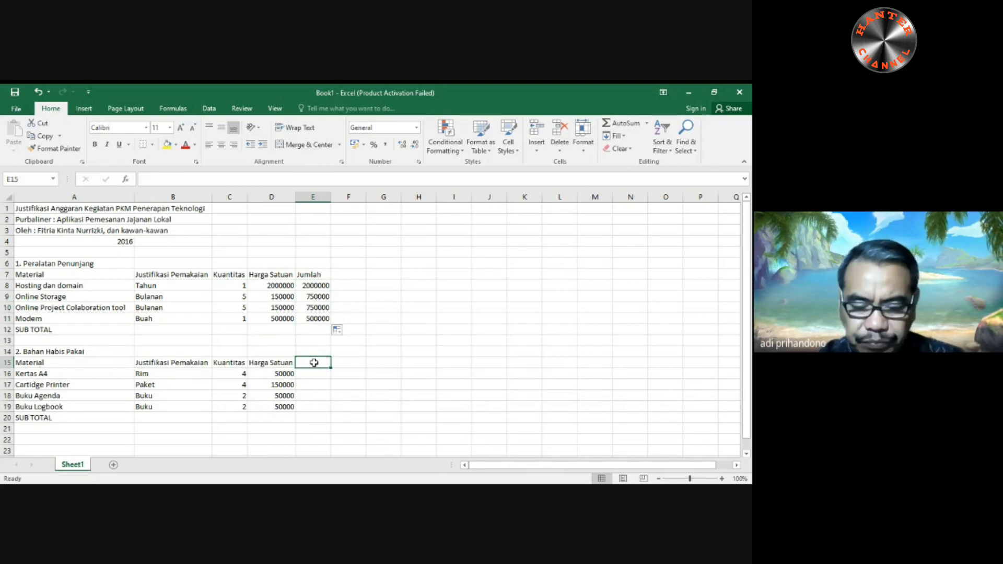
text(=)
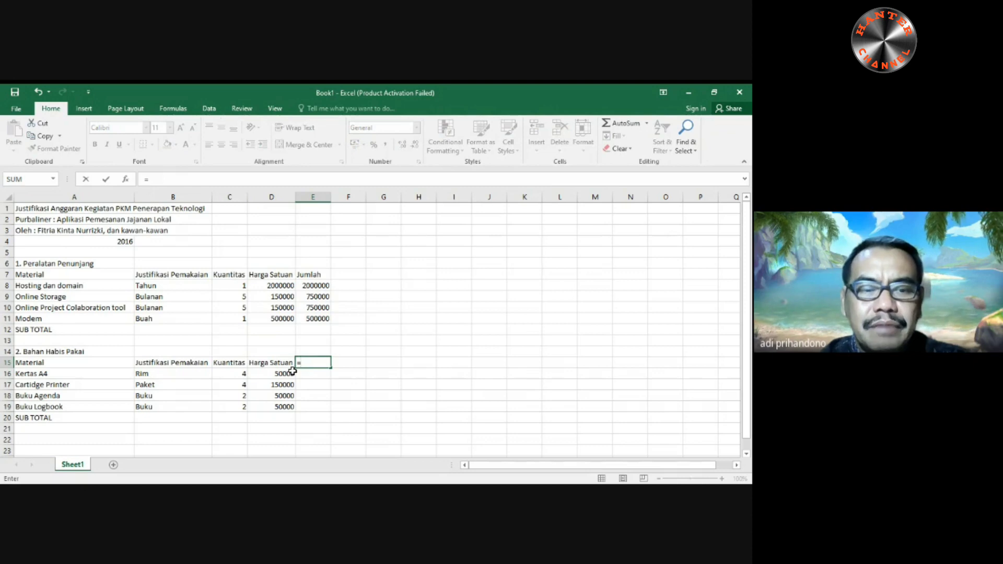
key(Escape)
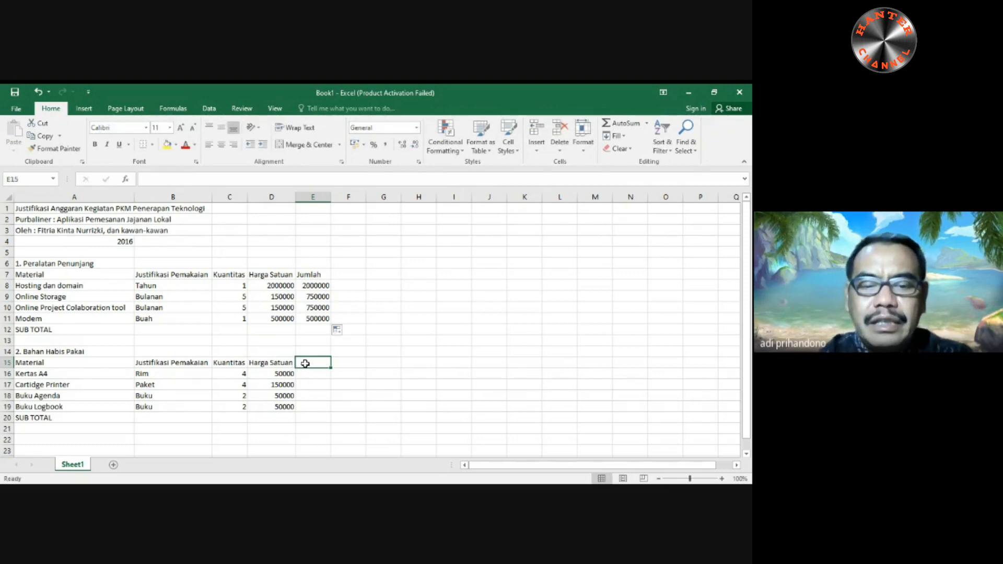
text(Jumlah)
key(Return)
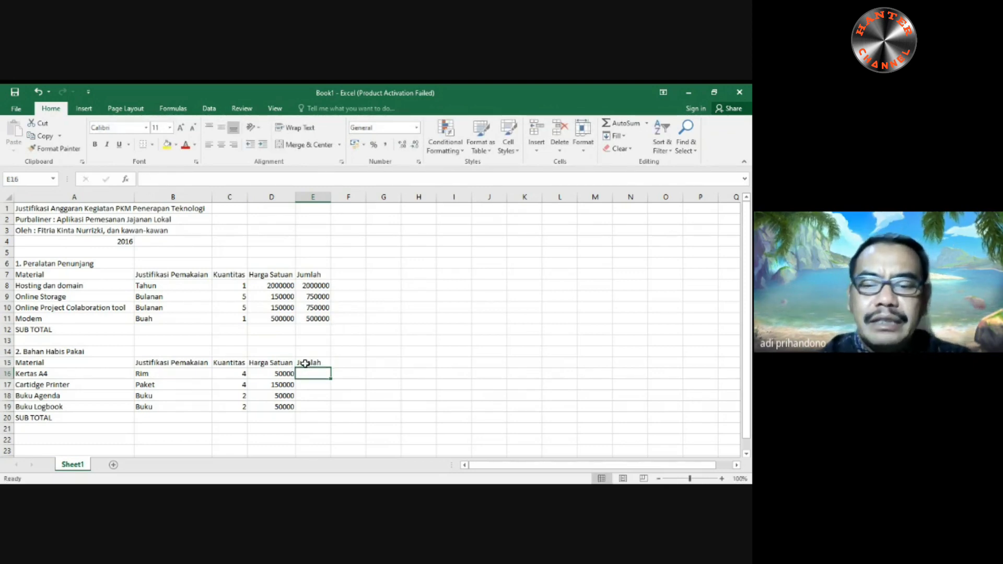
- Calculate the Jumlah in cell E16 with the formula =D16*C16 and fill it down to E19
text(=)
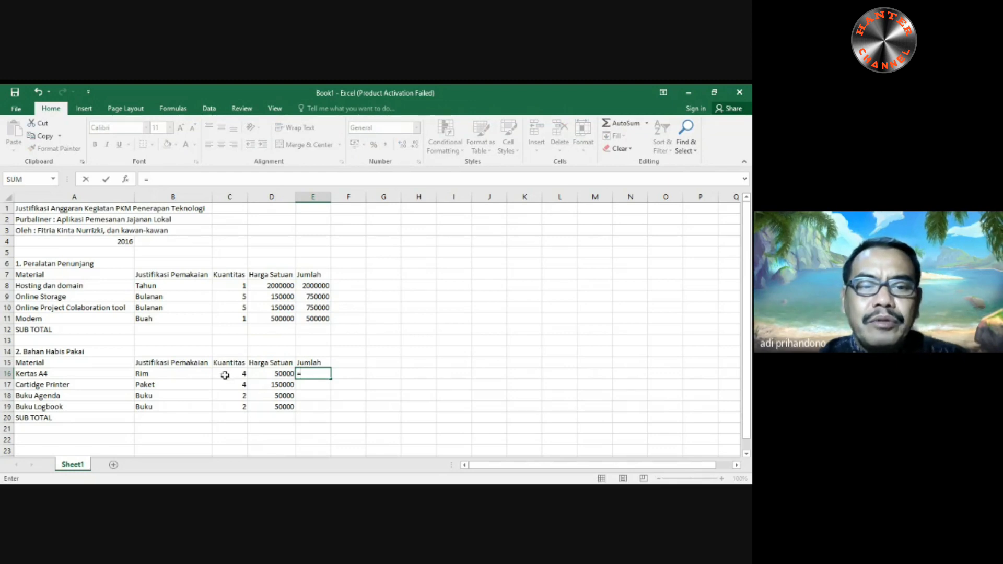
click(279, 374)
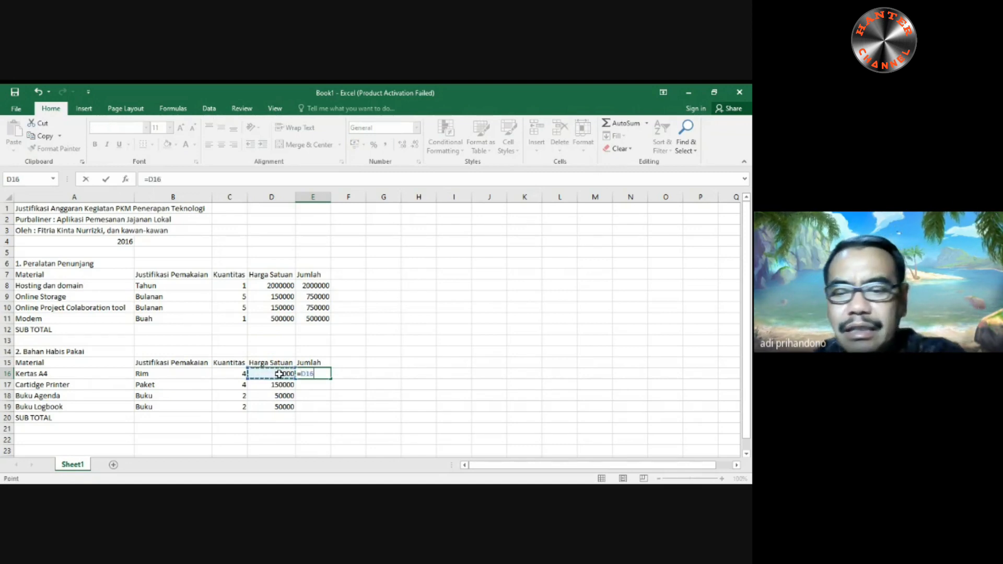
text(*)
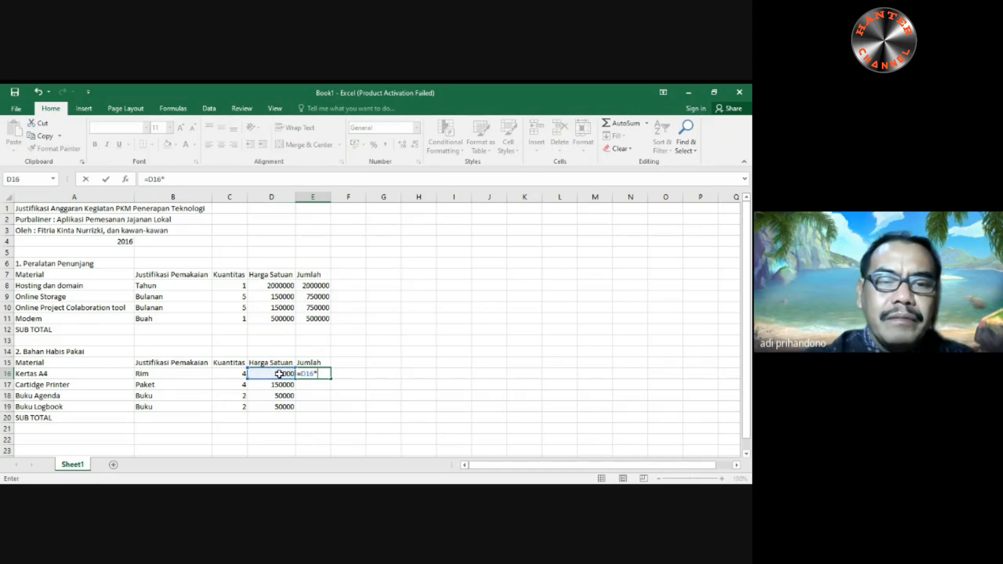
click(235, 373)
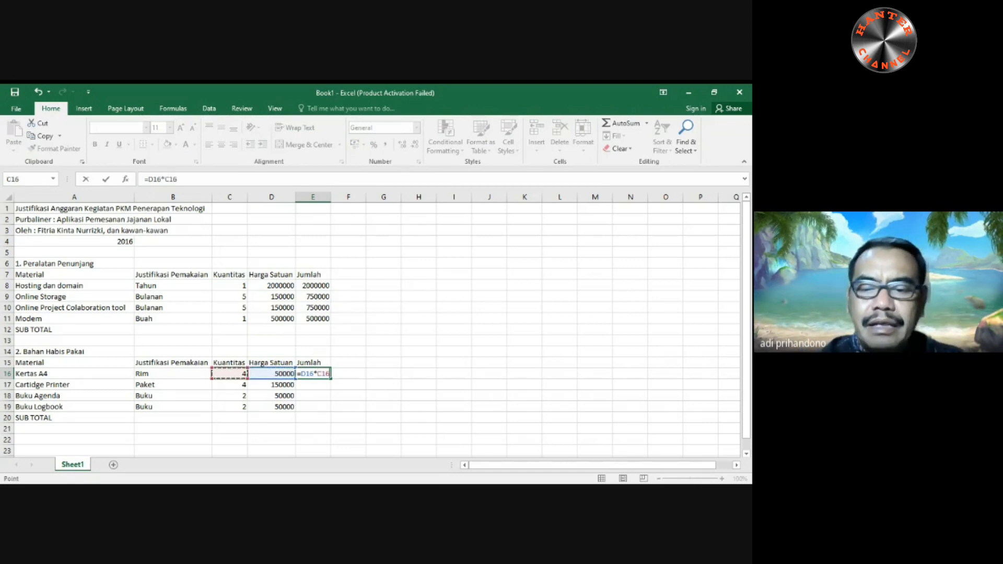
key(Return)
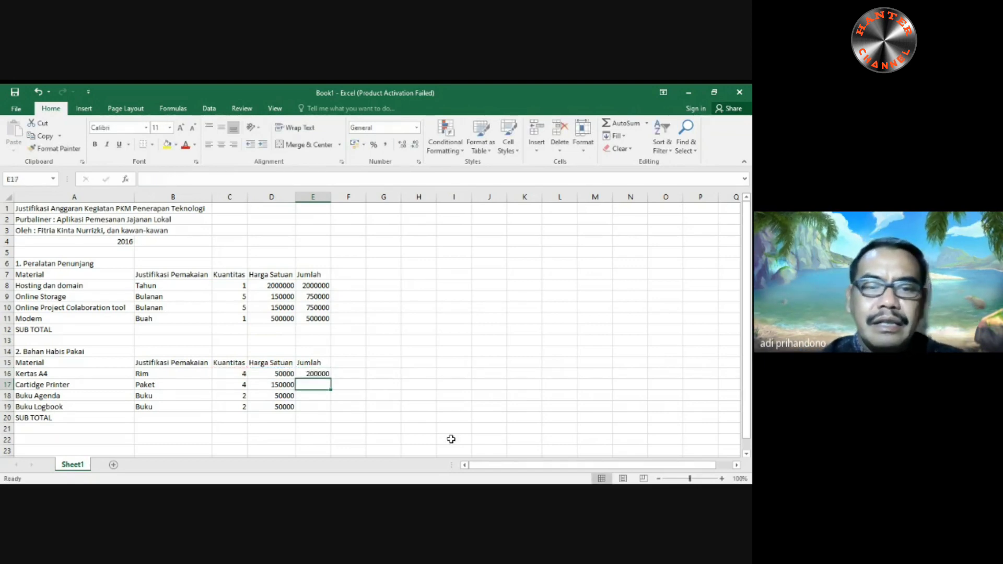
click(318, 373)
drag(333, 378, 328, 408)
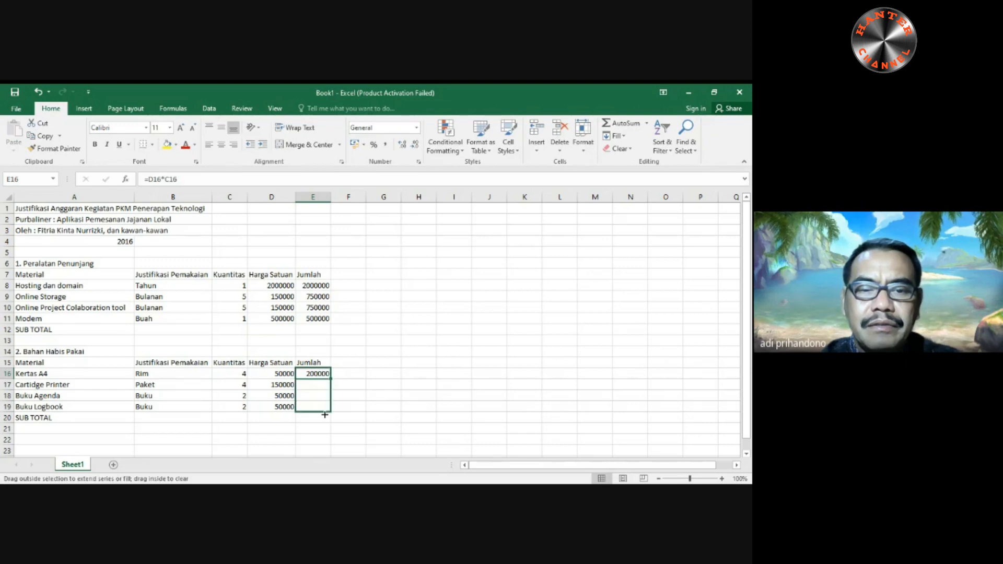
click(386, 397)
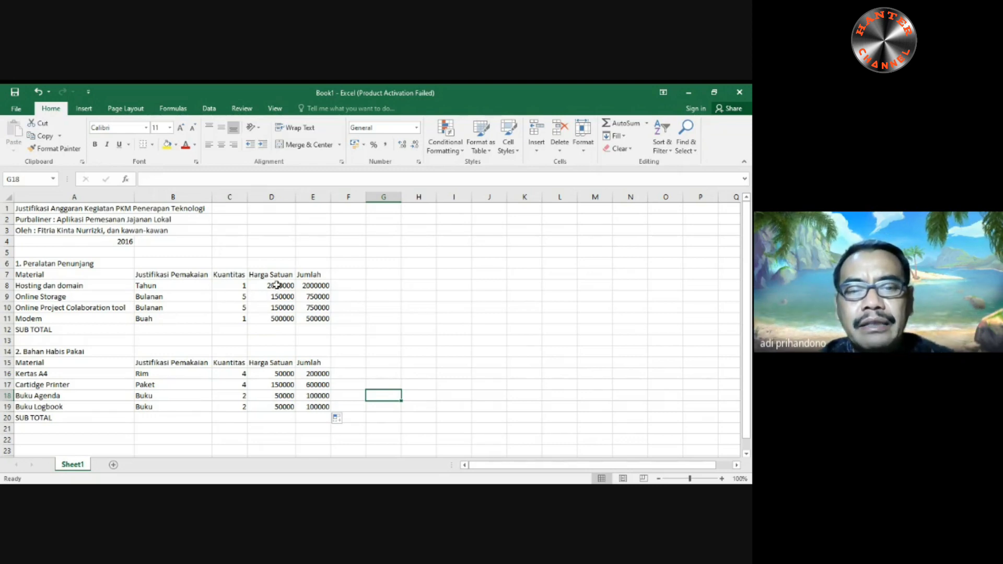
- Apply the Accounting number format to D8:E11 of the Peralatan Penunjang table and widen columns D and E
drag(277, 285, 316, 318)
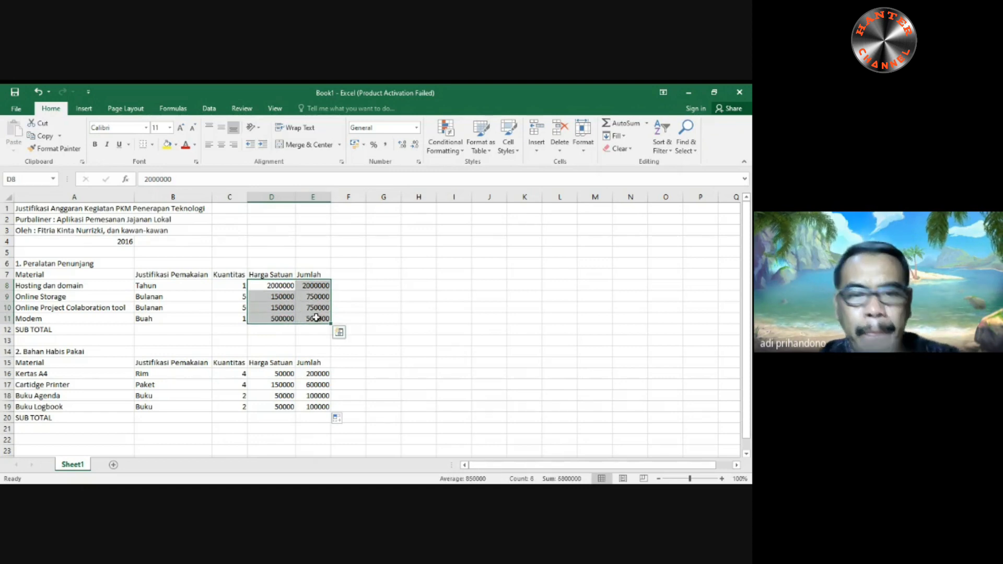
click(419, 134)
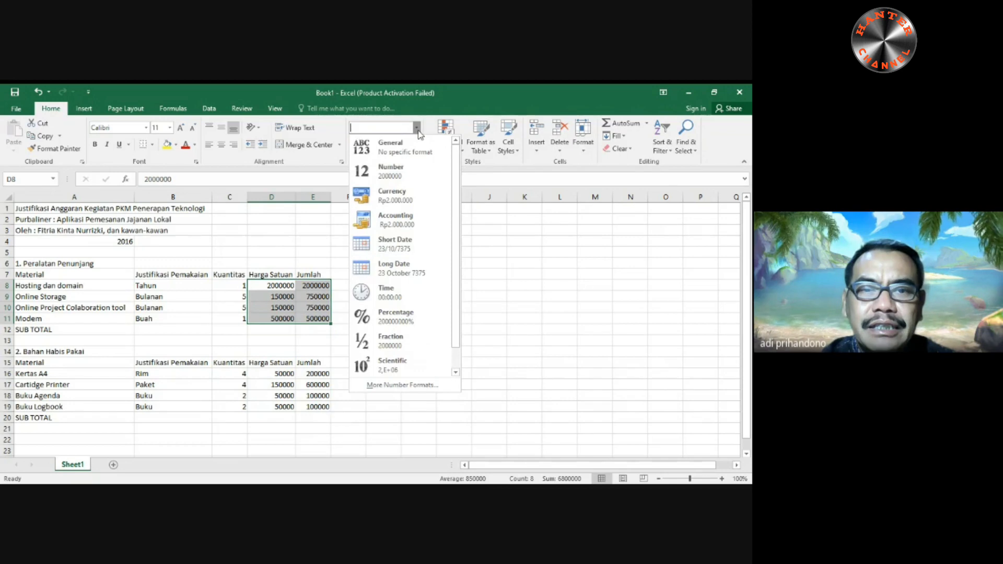
click(403, 216)
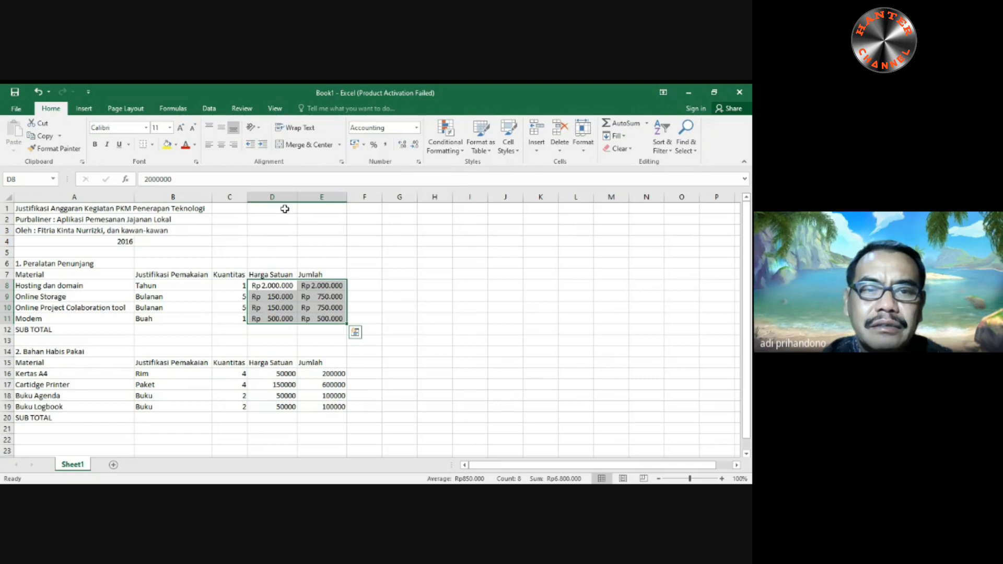
drag(296, 198, 369, 199)
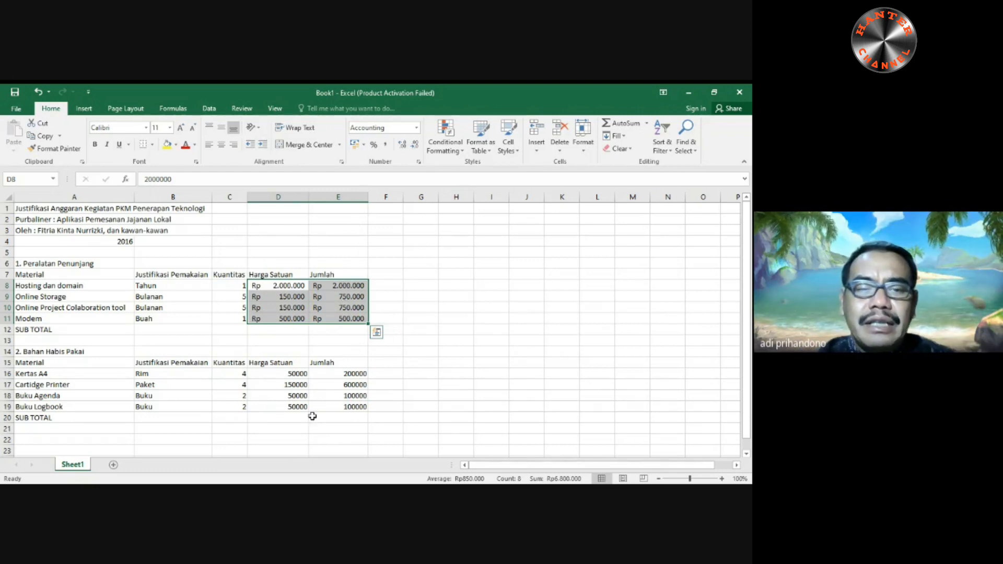
- Apply the Accounting number format to the prices and amounts in D16:E19
drag(280, 374, 327, 405)
click(416, 127)
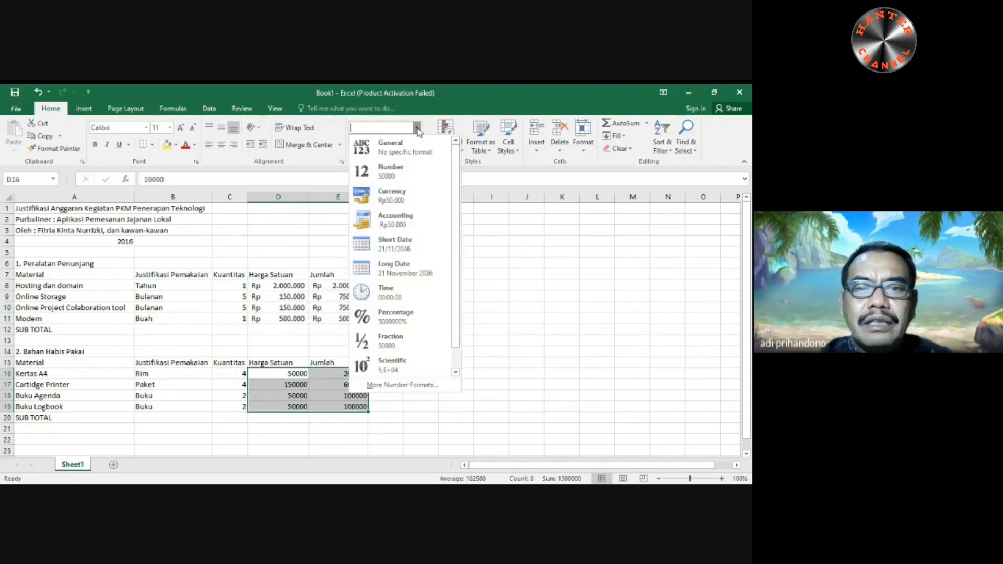
click(400, 220)
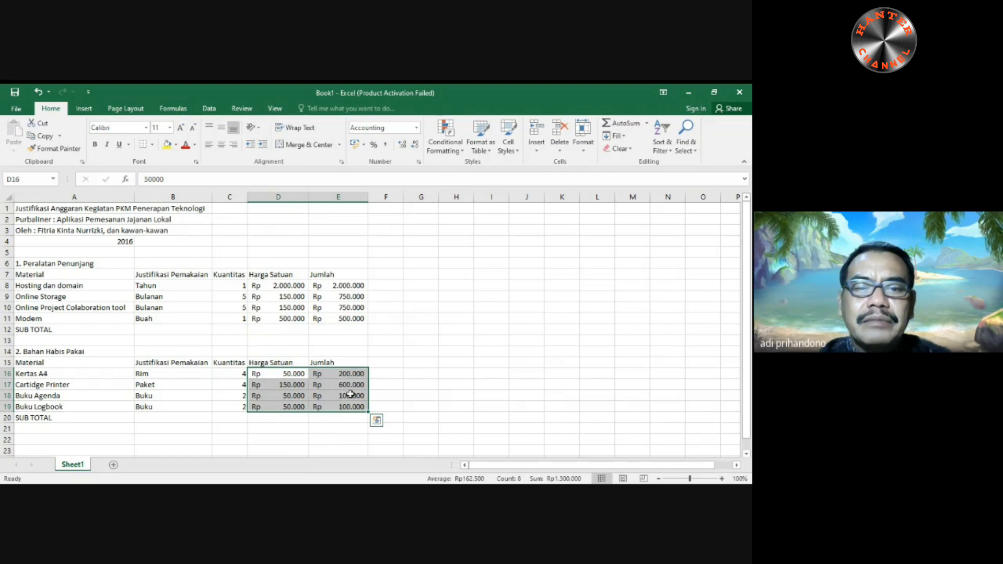
- Center the Kuantitas values in C8:C11 and C16:C19 horizontally
drag(224, 285, 230, 316)
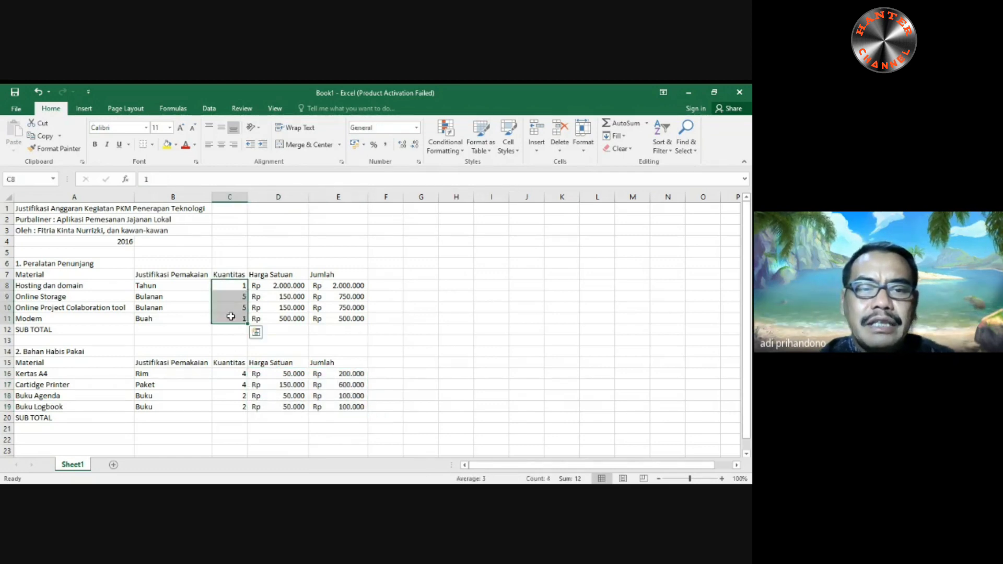
click(220, 144)
drag(224, 371, 230, 407)
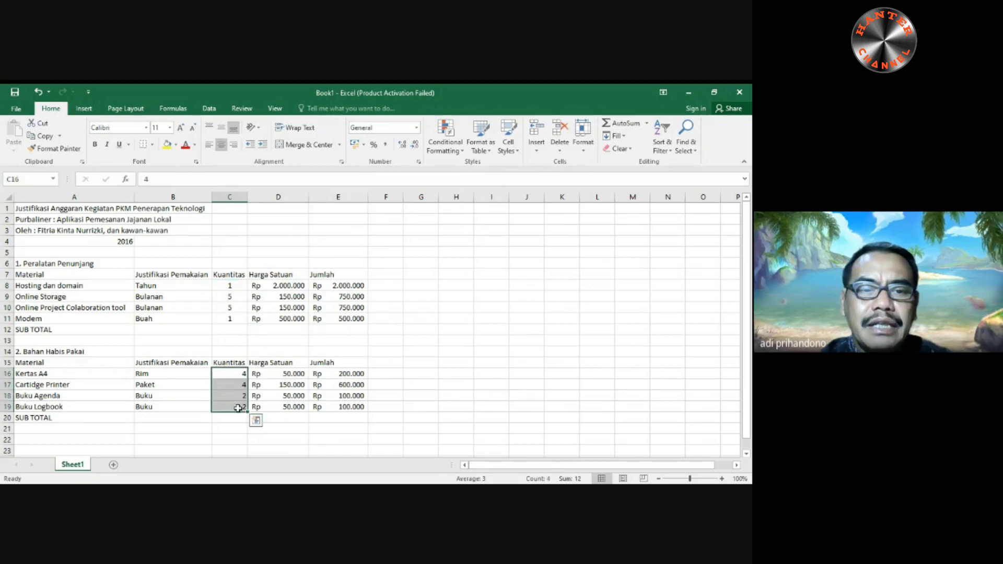
click(221, 144)
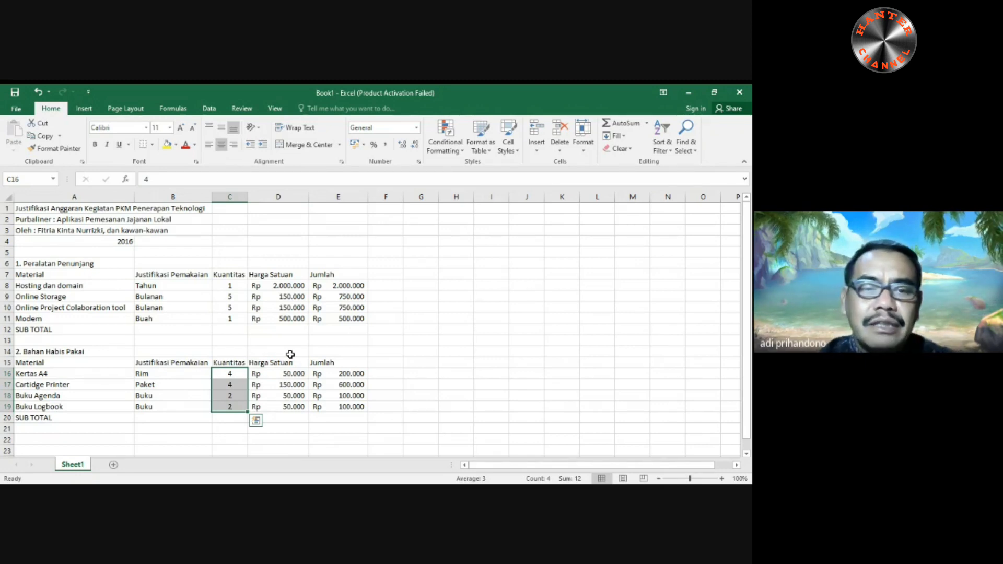
- Undo the centering of both Kuantitas ranges and the Accounting format on D16:E19
click(39, 92)
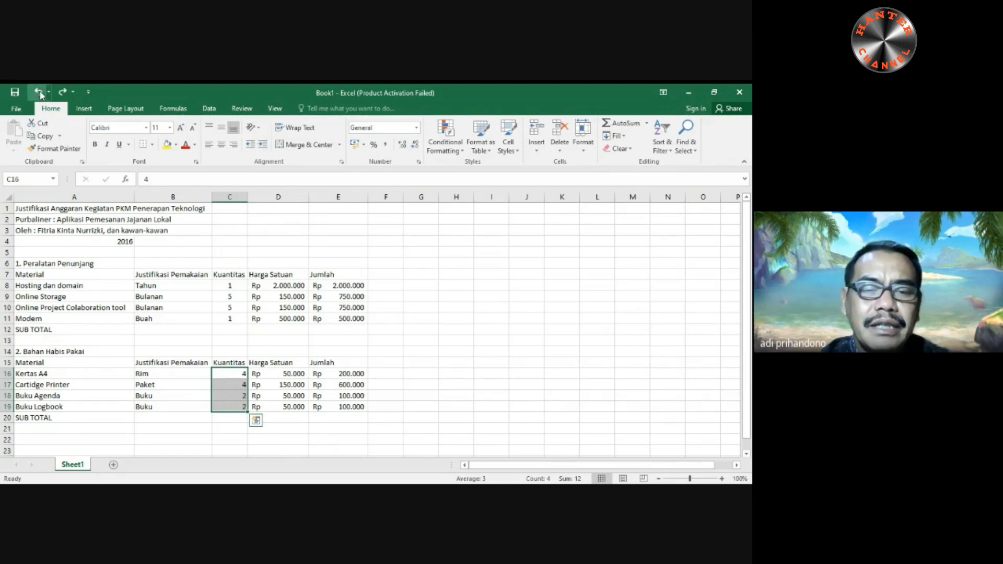
click(39, 92)
click(38, 92)
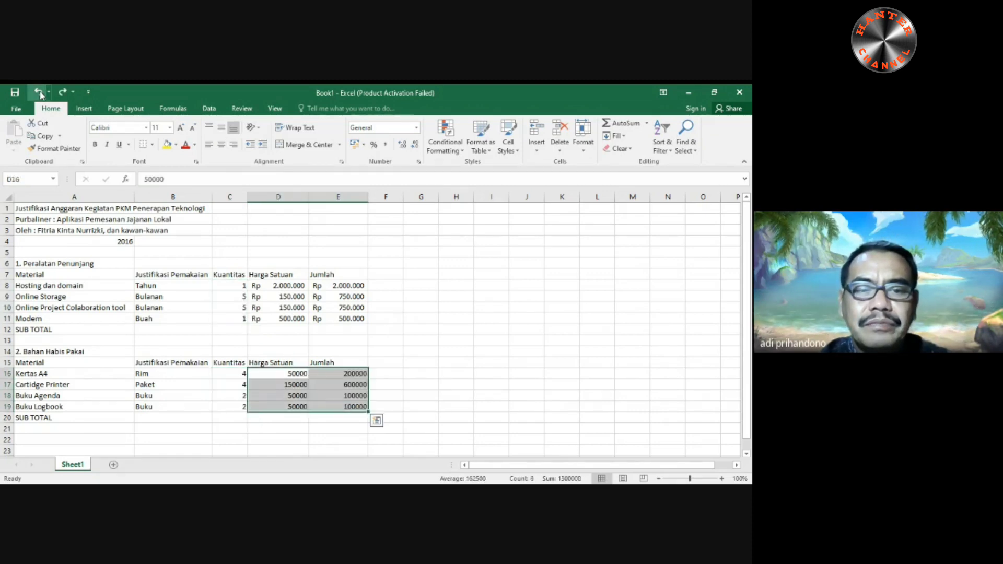
click(421, 439)
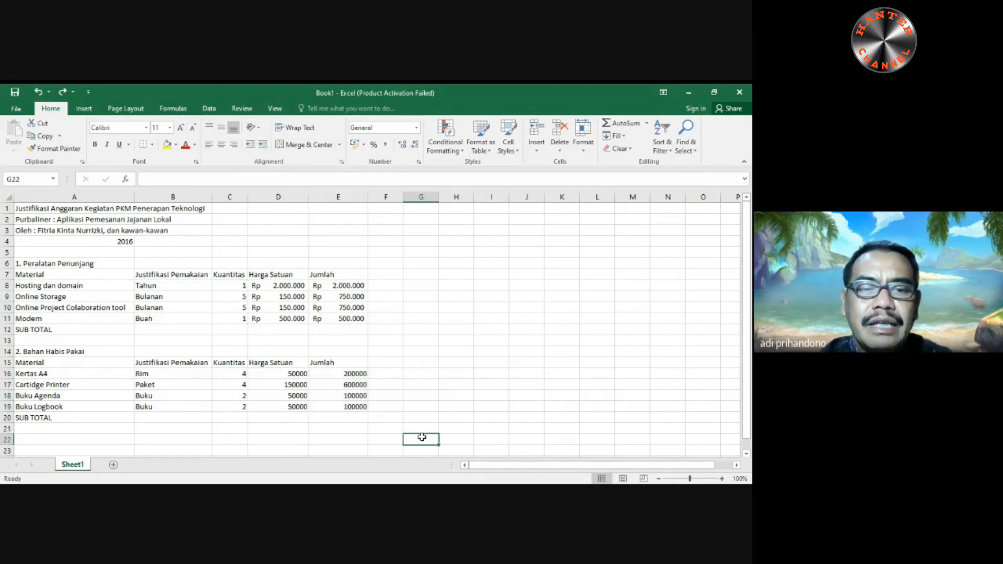
- Apply the Accounting number format to cell D16 and copy its format to D17:D19 with Format Painter
click(285, 375)
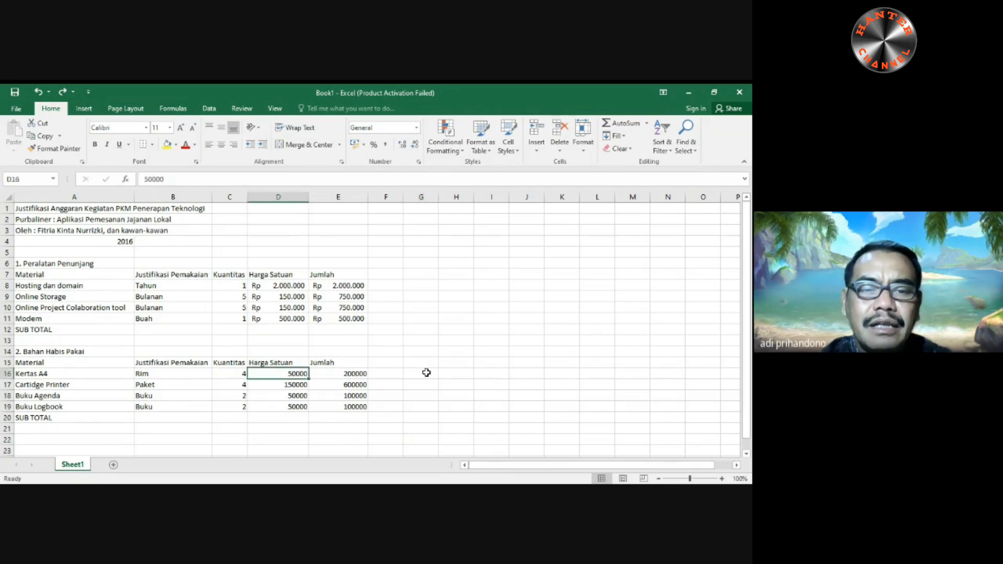
click(416, 131)
click(400, 220)
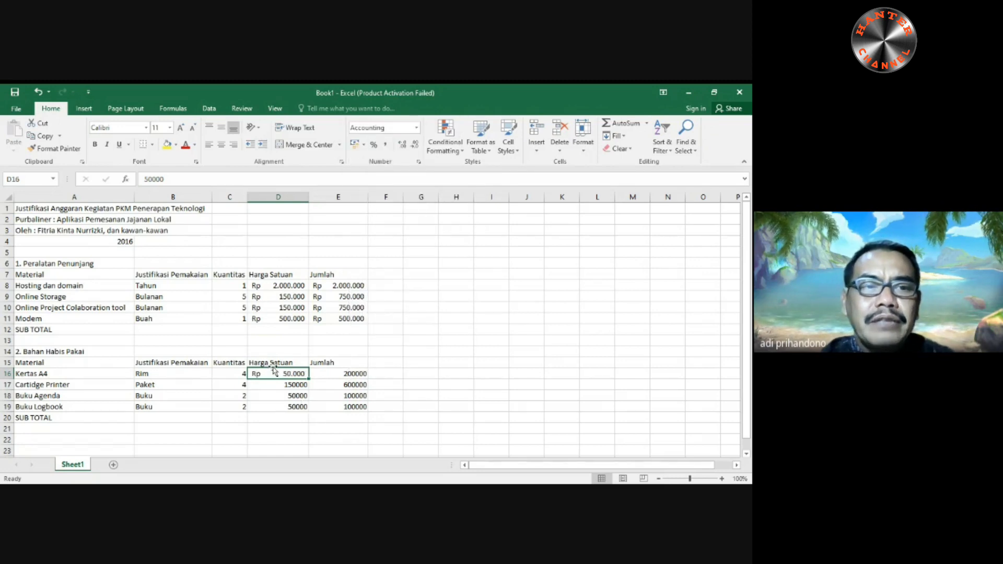
click(57, 149)
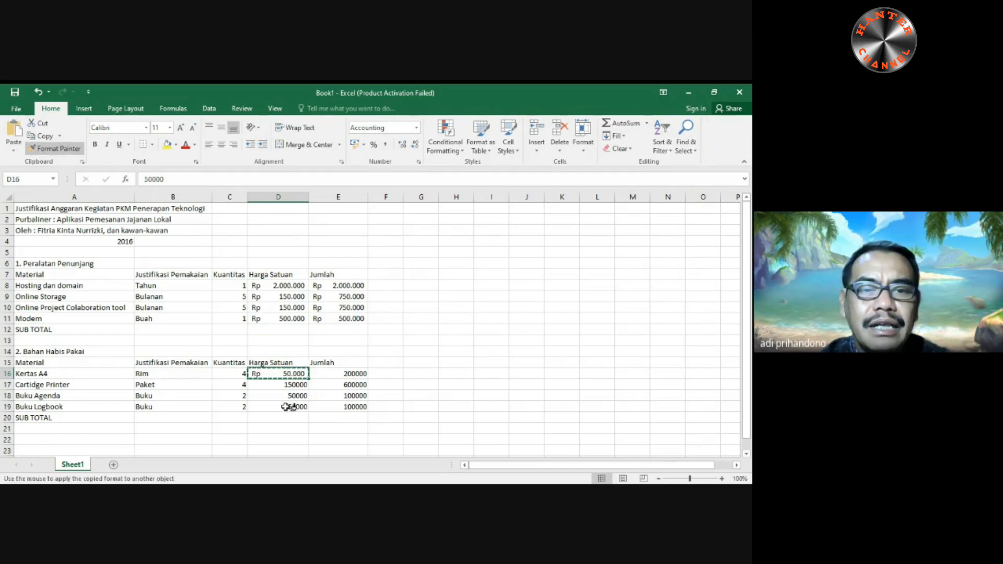
drag(279, 384, 279, 405)
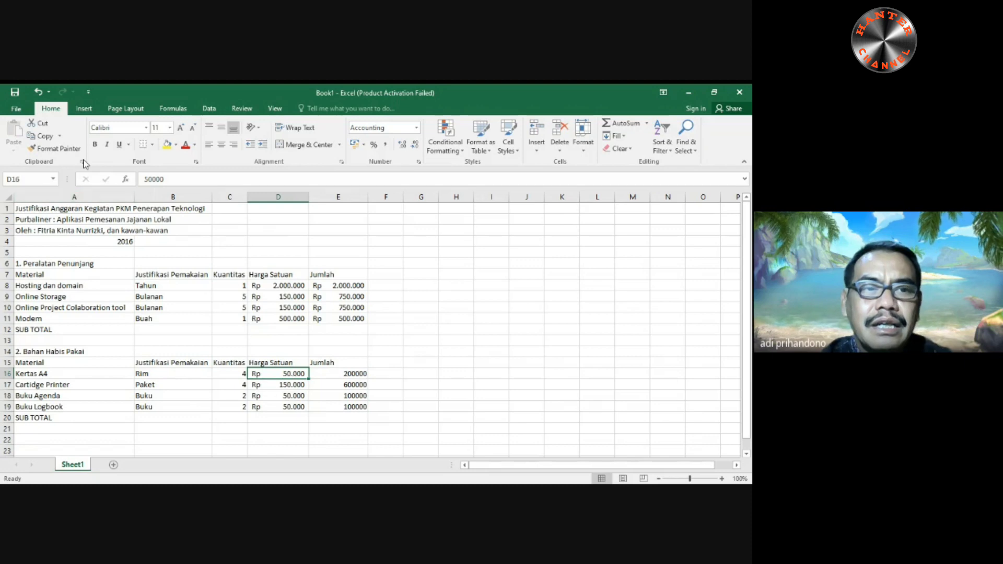
- Copy the format of cell D16 to the Jumlah cells E16:E19 with Format Painter
click(55, 148)
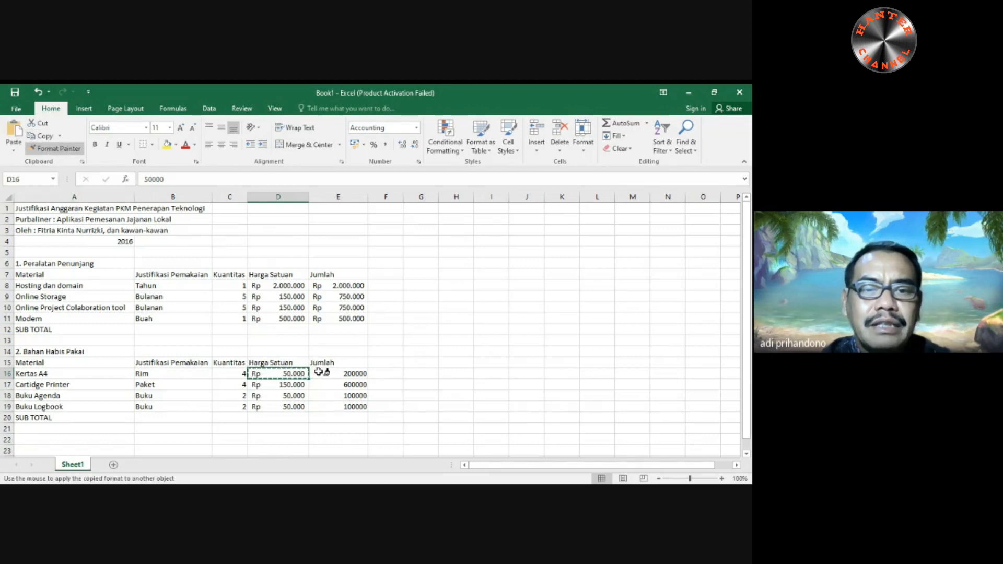
drag(328, 376, 331, 407)
click(405, 372)
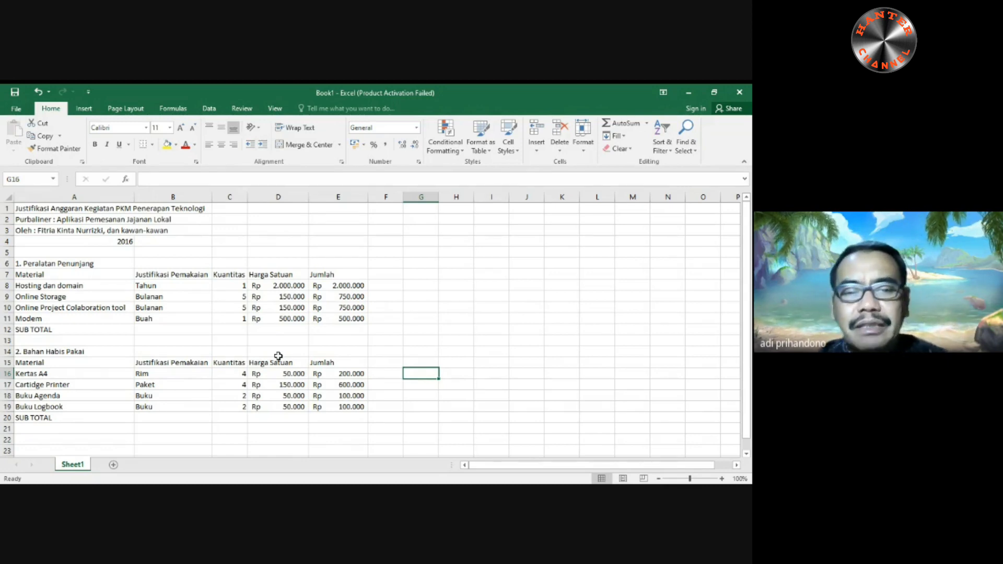
- Center the Kuantitas values of both tables, C8:C11 and C16:C19, horizontally
drag(229, 287, 235, 316)
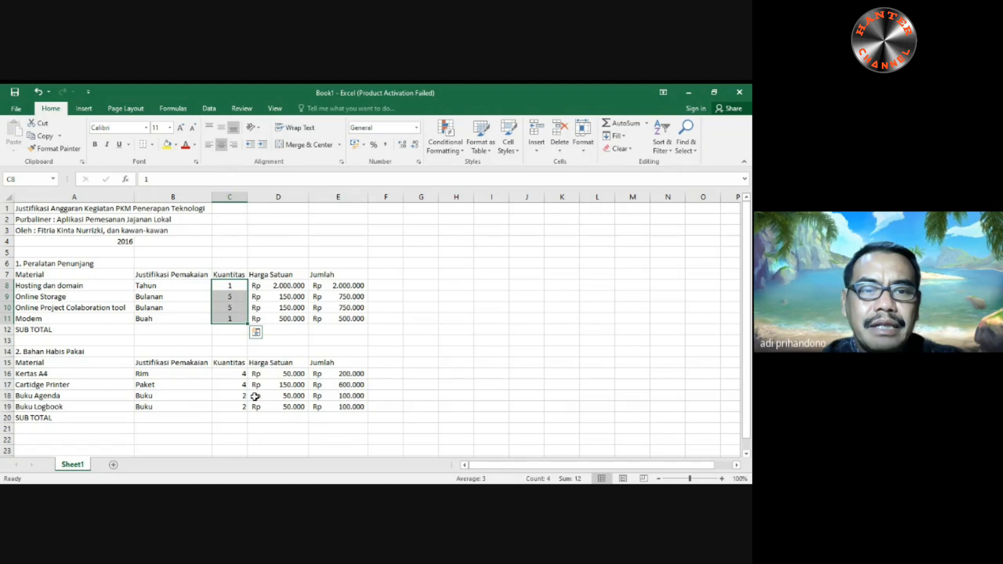
drag(228, 374, 226, 406)
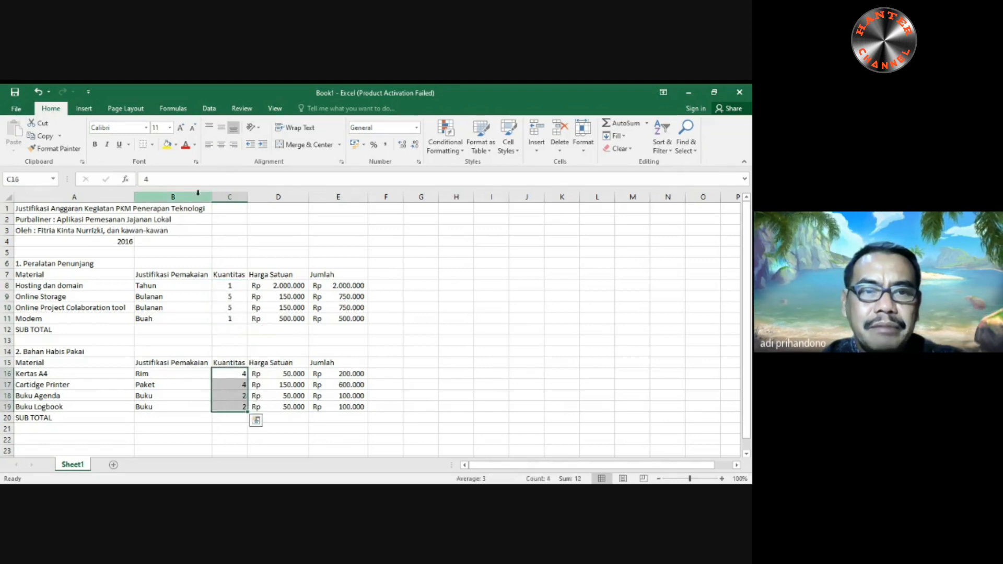
click(221, 144)
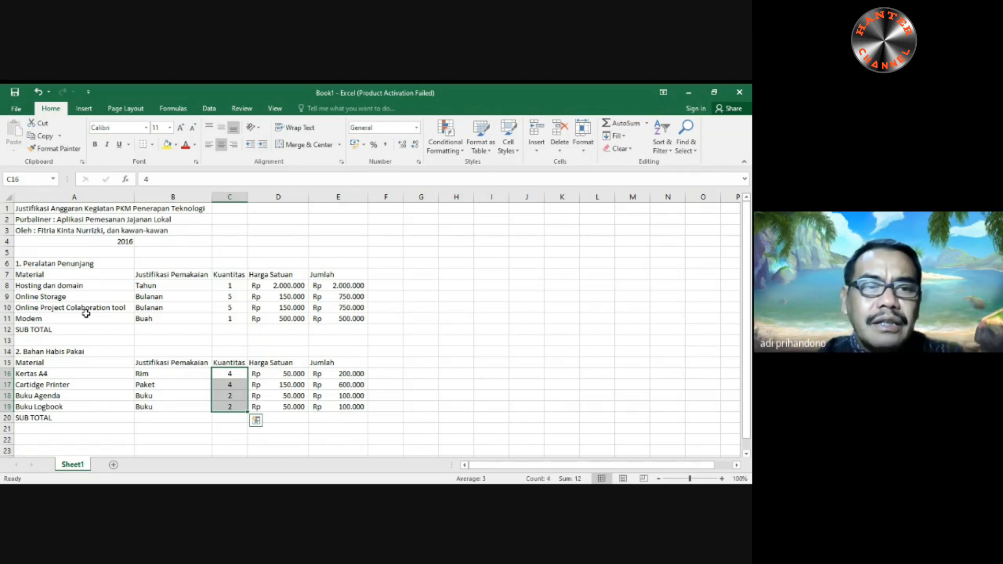
- Merge and center the title "Justifikasi Anggaran Kegiatan PKM Penerapan Teknologi" across A1:E1
click(24, 209)
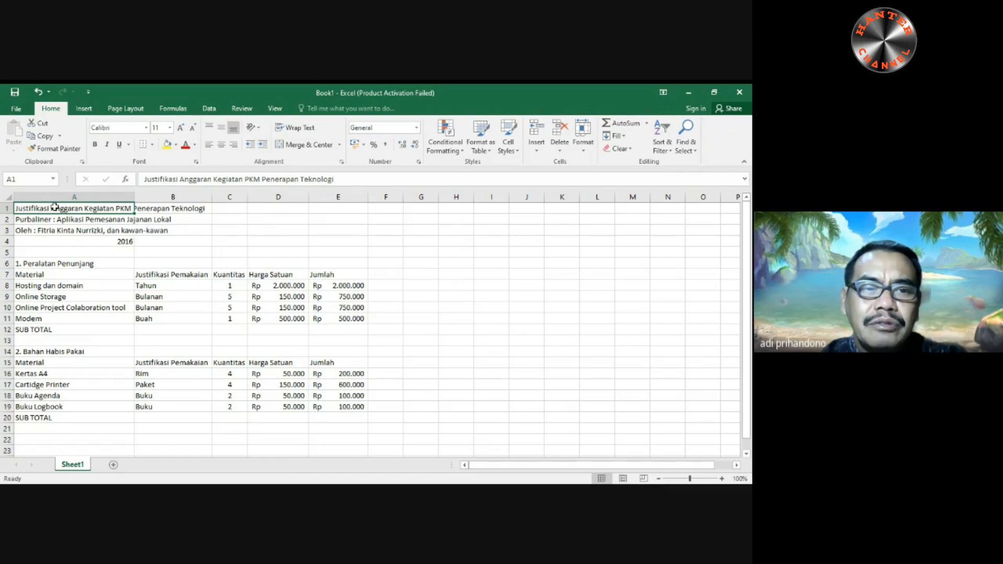
drag(55, 207, 336, 209)
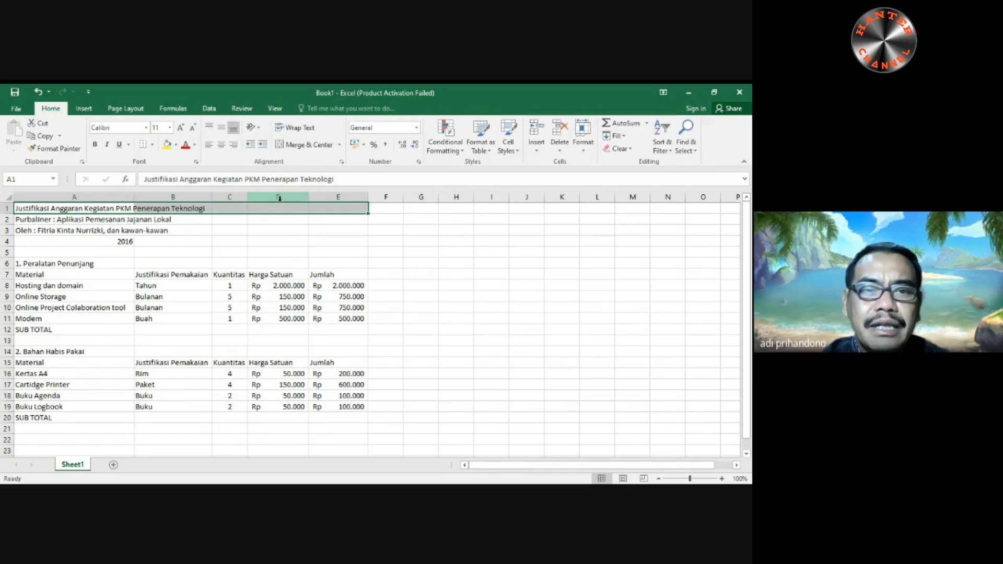
click(312, 145)
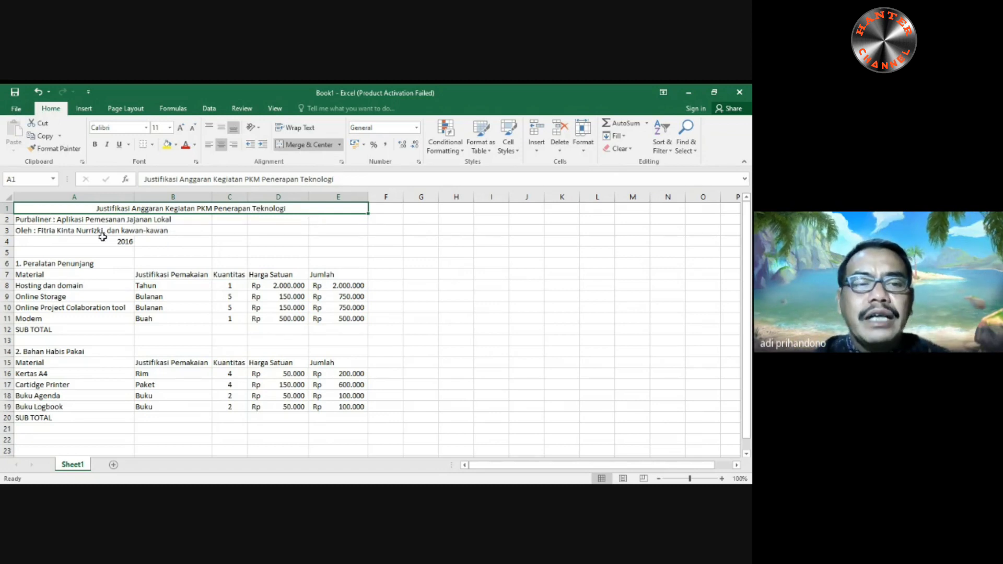
- Center the title lines in rows 2 to 4 horizontally across A2:E4 using the cell alignment settings
drag(21, 219, 327, 241)
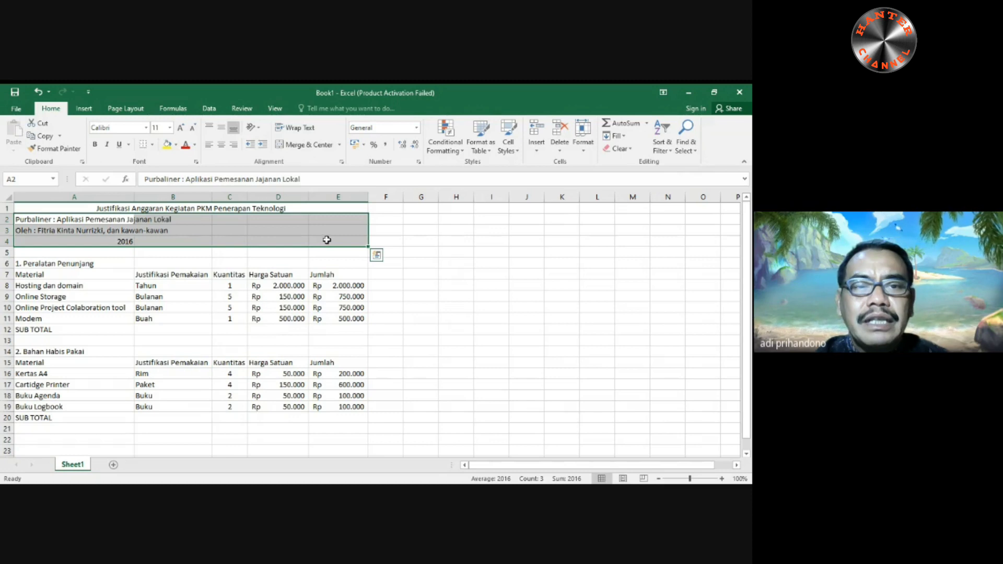
click(341, 162)
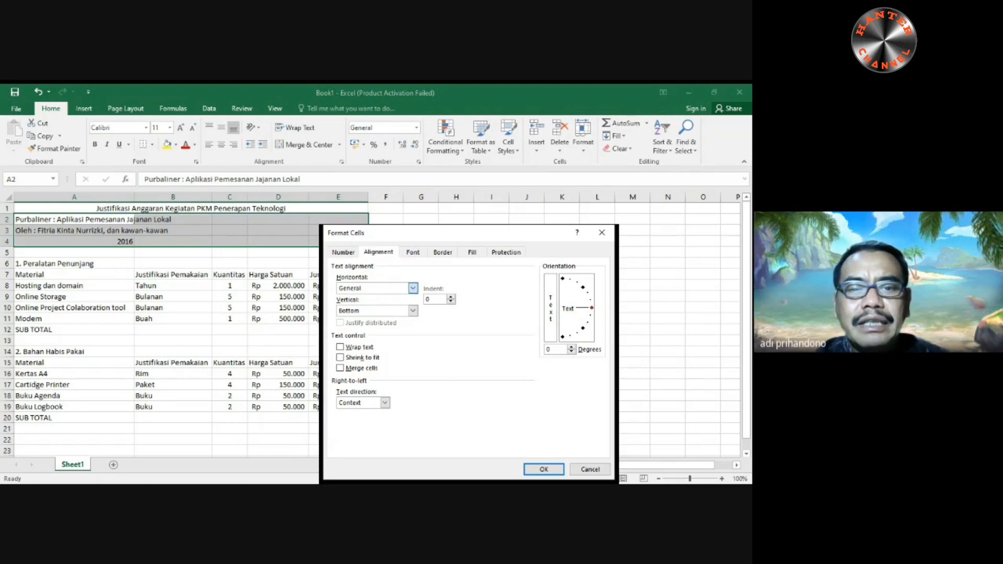
click(544, 469)
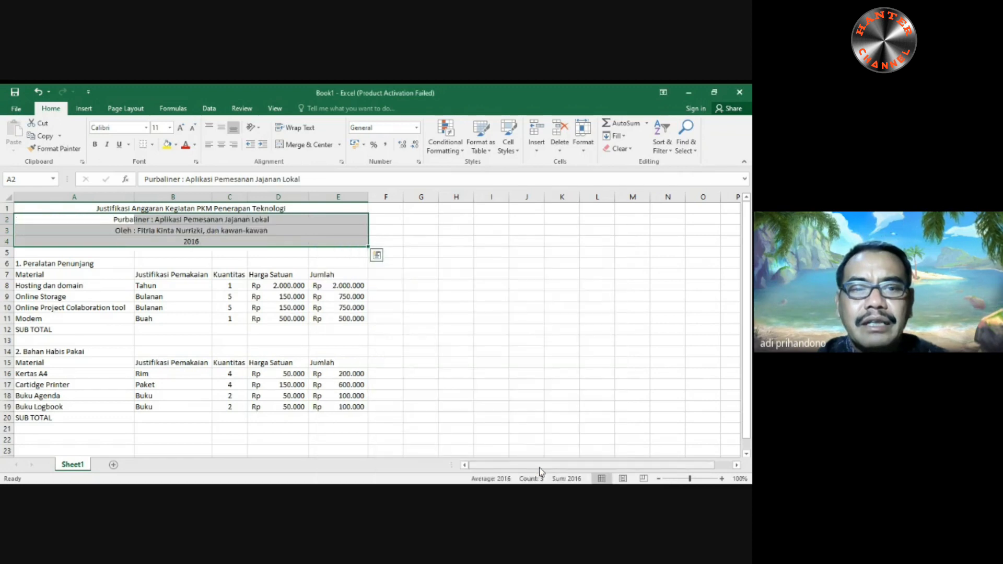
click(440, 314)
- Make the four title lines in A1:E4 bold and increase their font size to 14
drag(22, 208, 78, 242)
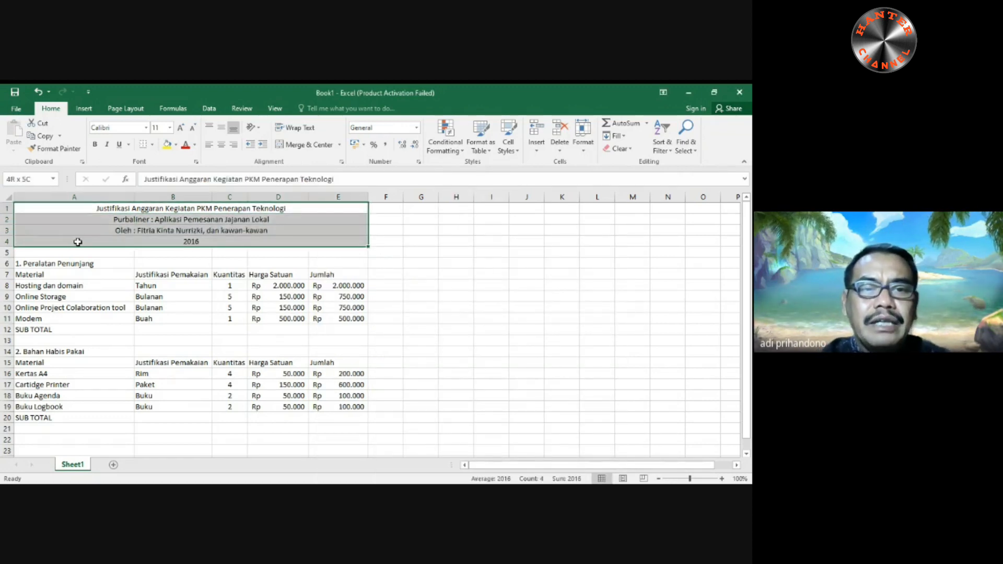
click(95, 146)
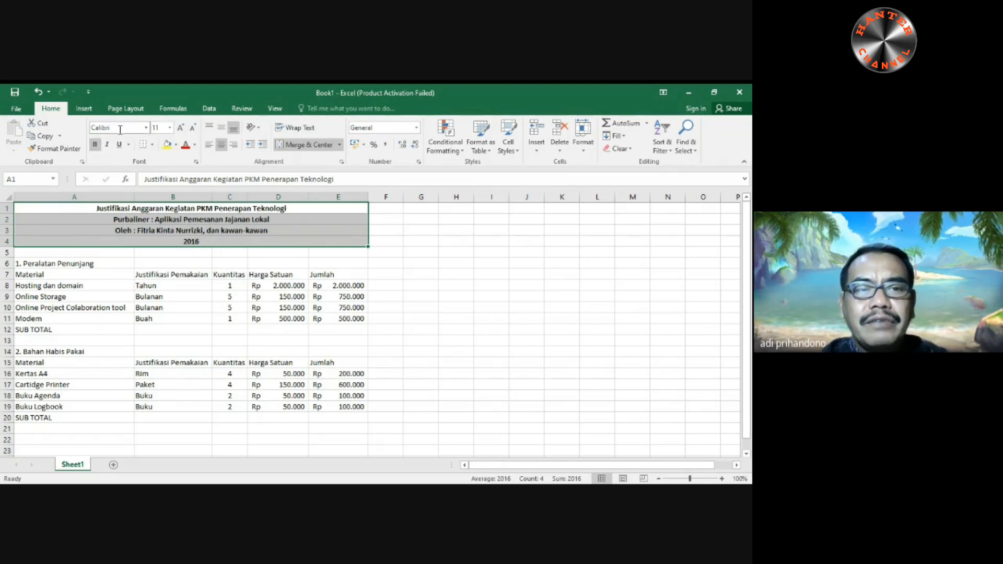
click(182, 128)
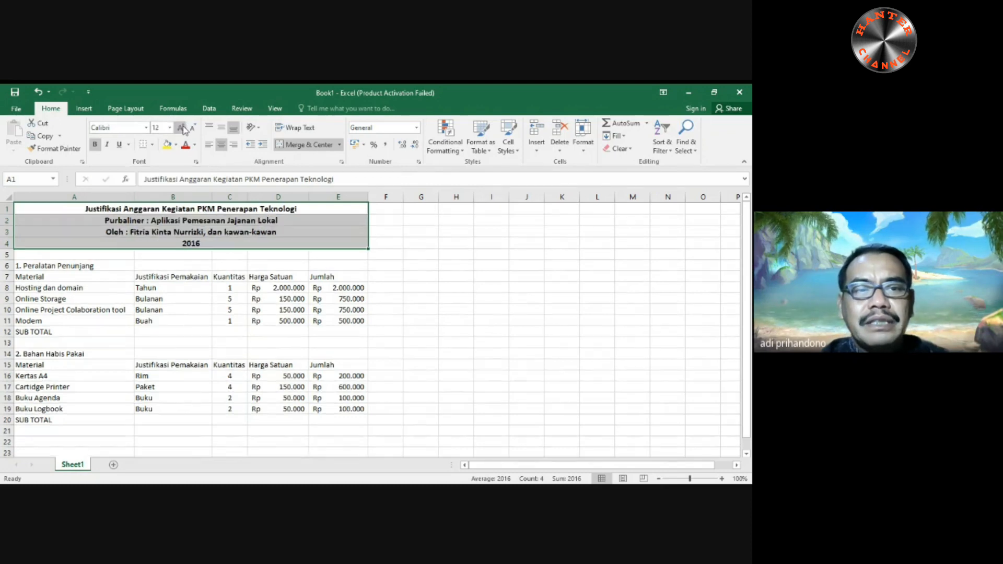
click(181, 128)
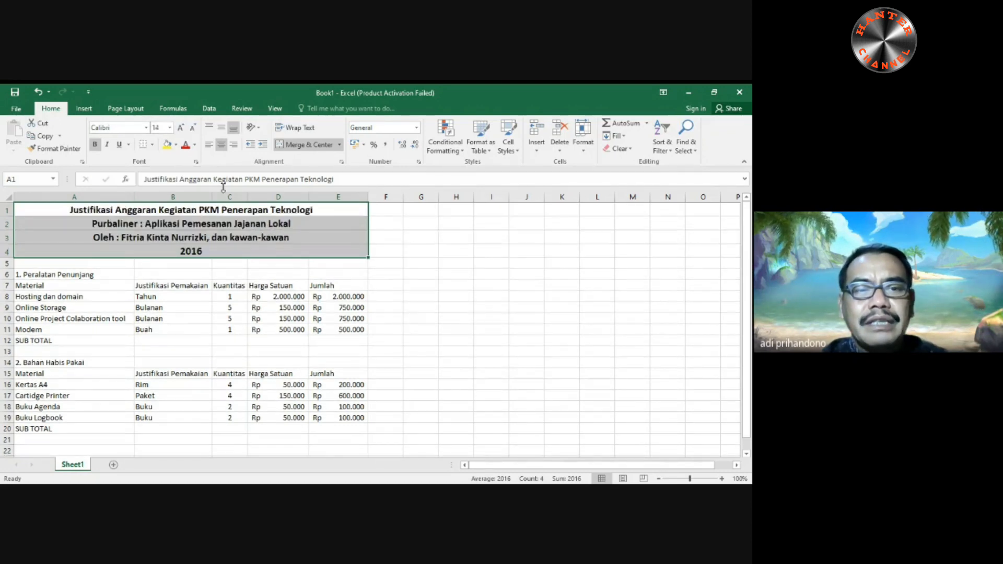
click(400, 297)
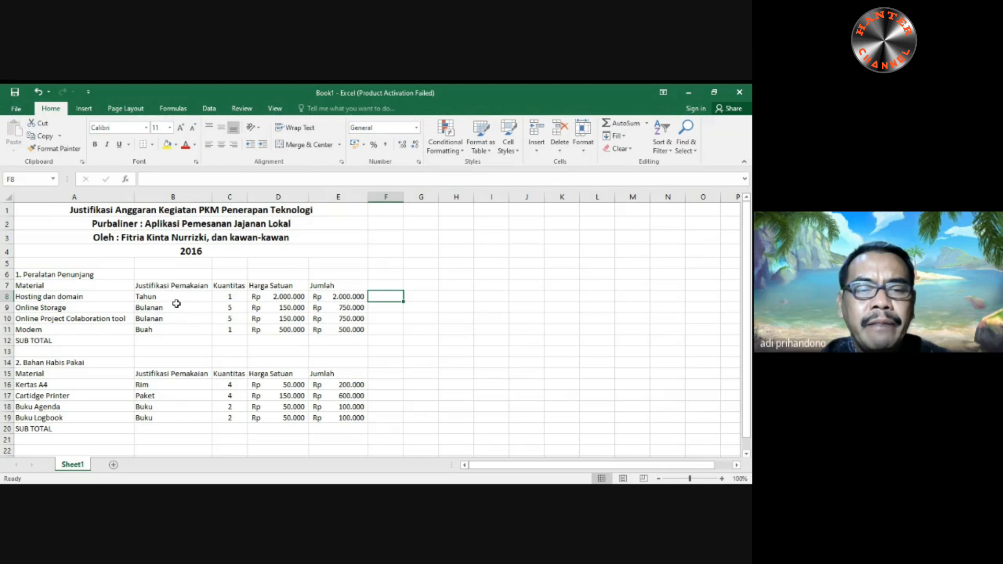
- Wrap the "Justifikasi Pemakaian" header in B7 onto two lines, narrowing column B and making row 7 taller to fit
click(193, 286)
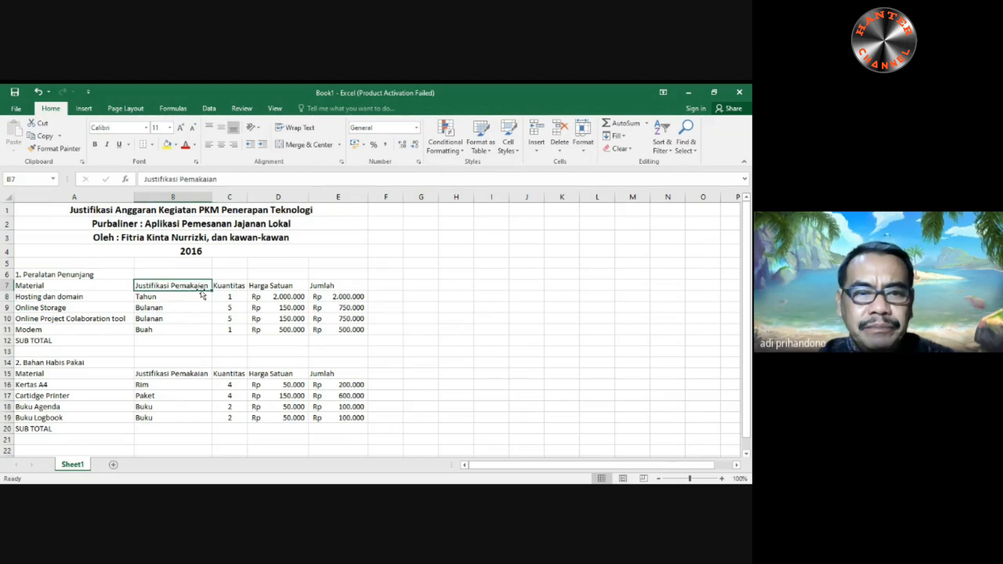
click(301, 128)
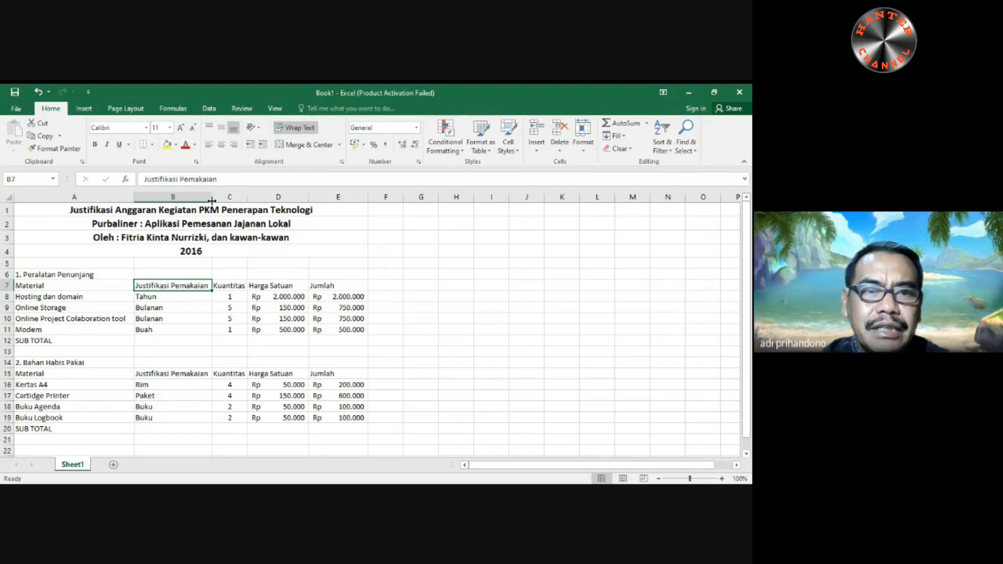
drag(212, 200, 171, 202)
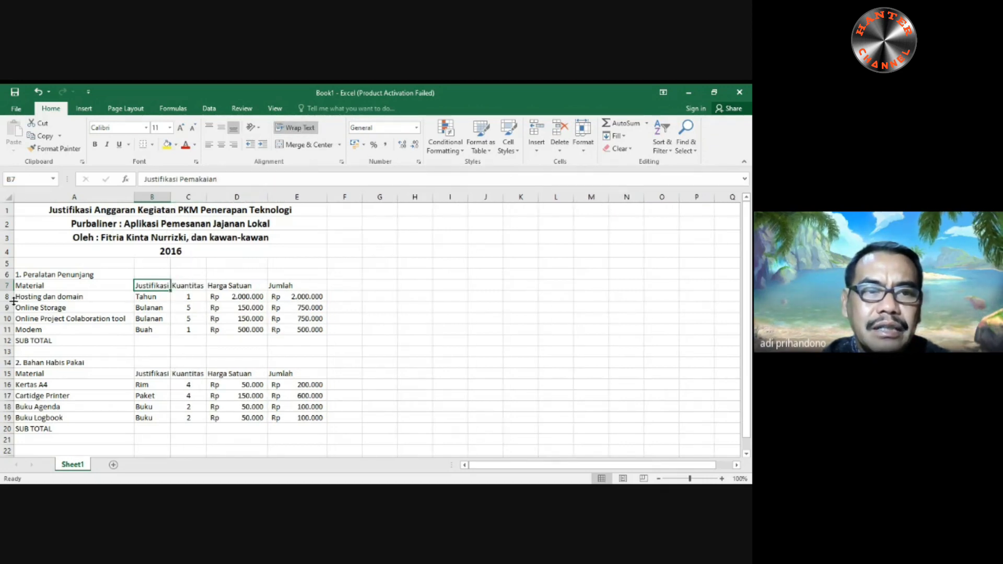
drag(11, 291, 11, 299)
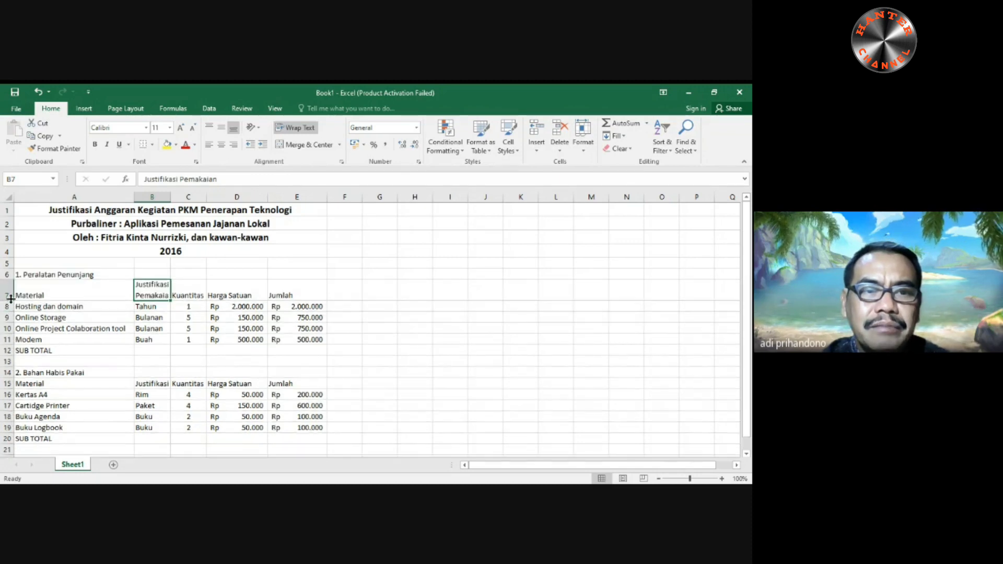
drag(171, 201, 178, 201)
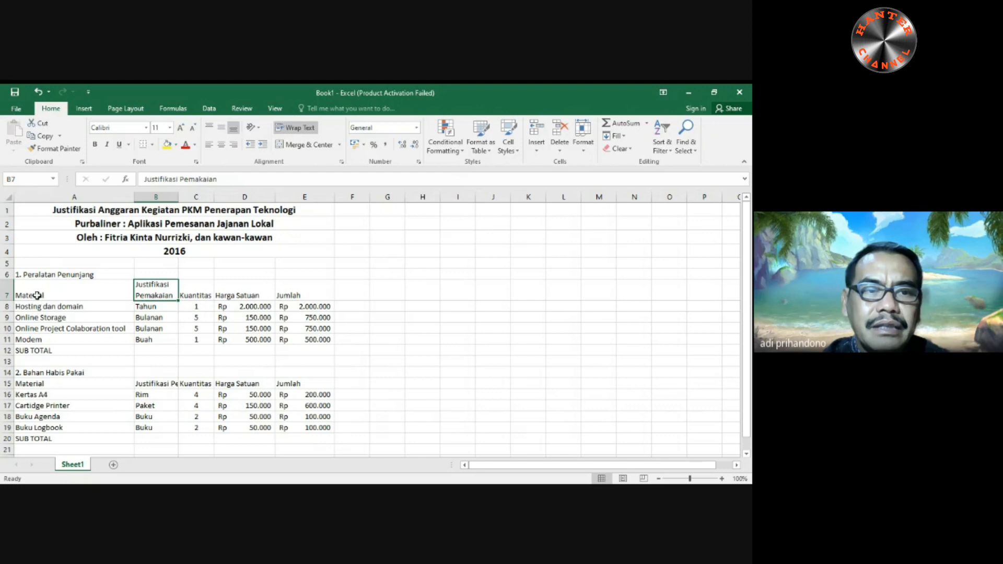
- Center the "Justifikasi Pemakaian" header in B15 horizontally and wrap it onto two lines, increasing the height of row 15
click(158, 381)
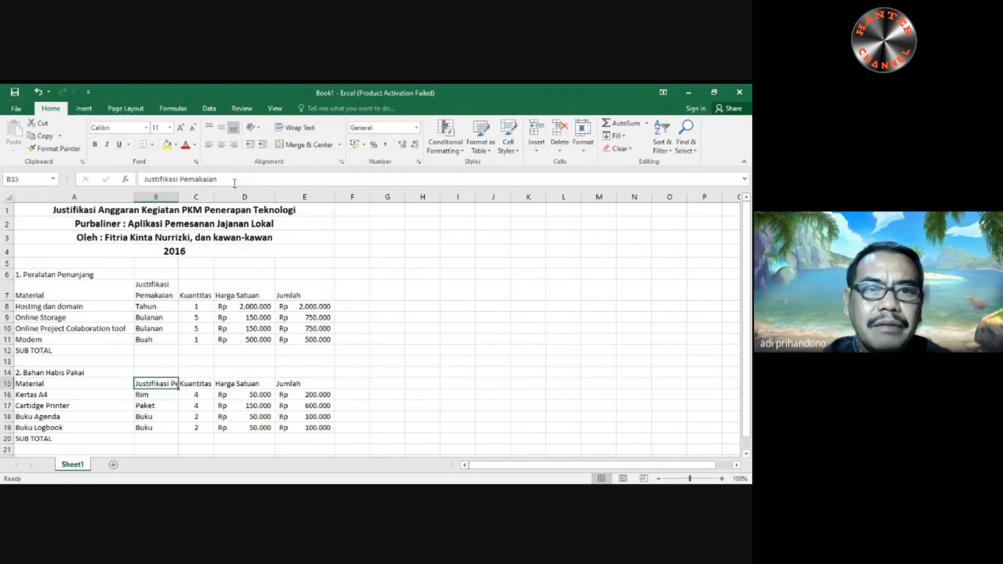
click(221, 144)
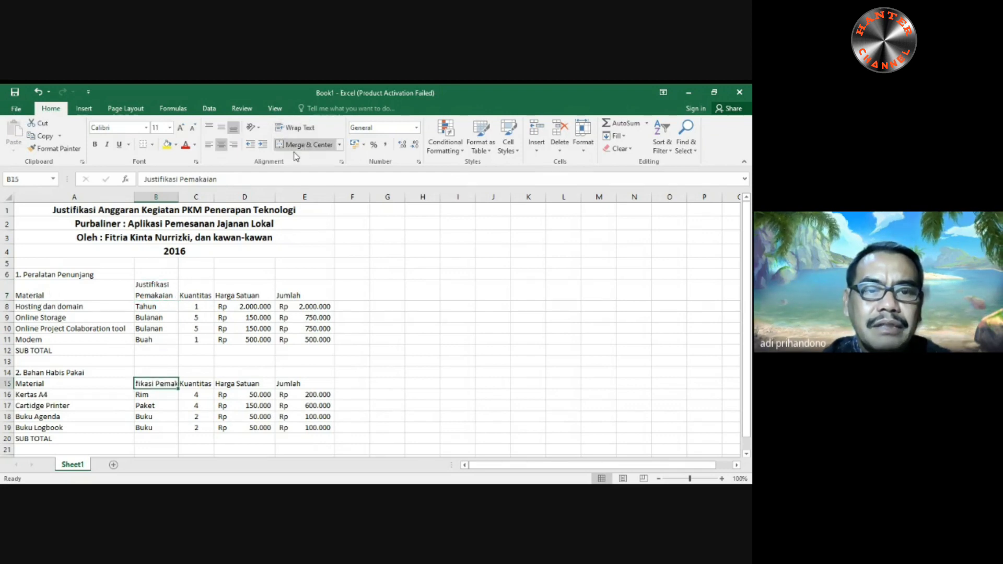
click(11, 389)
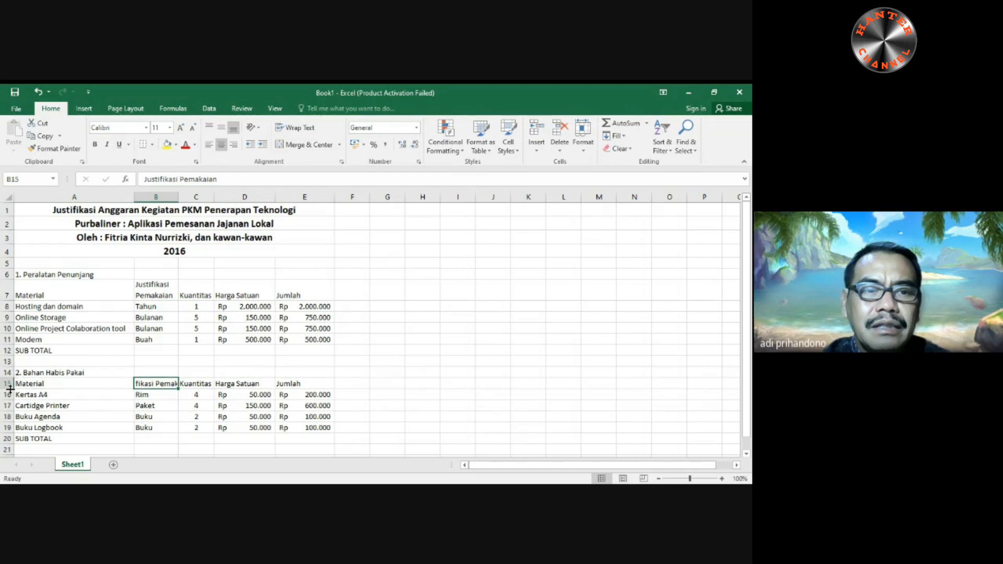
click(9, 380)
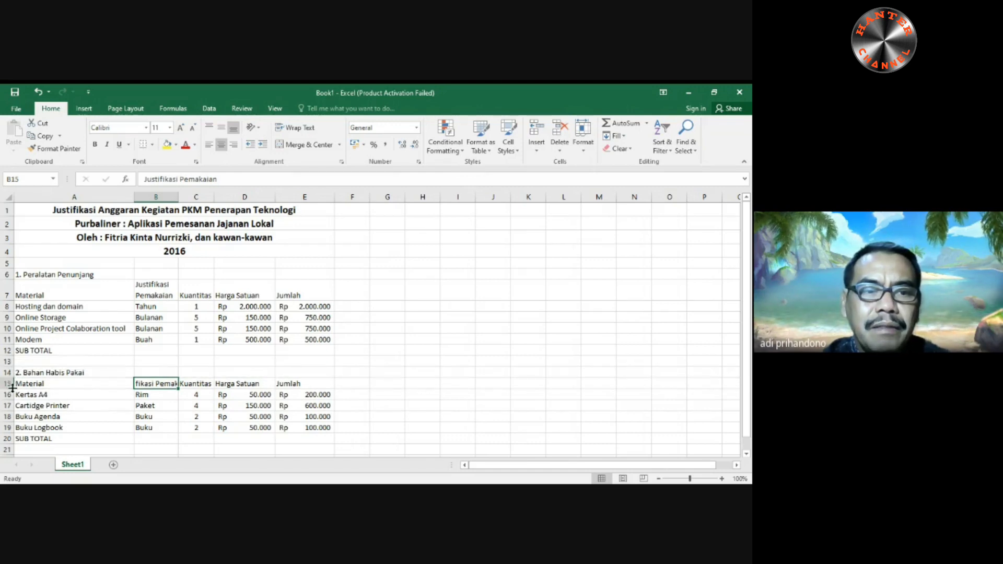
drag(12, 388, 11, 400)
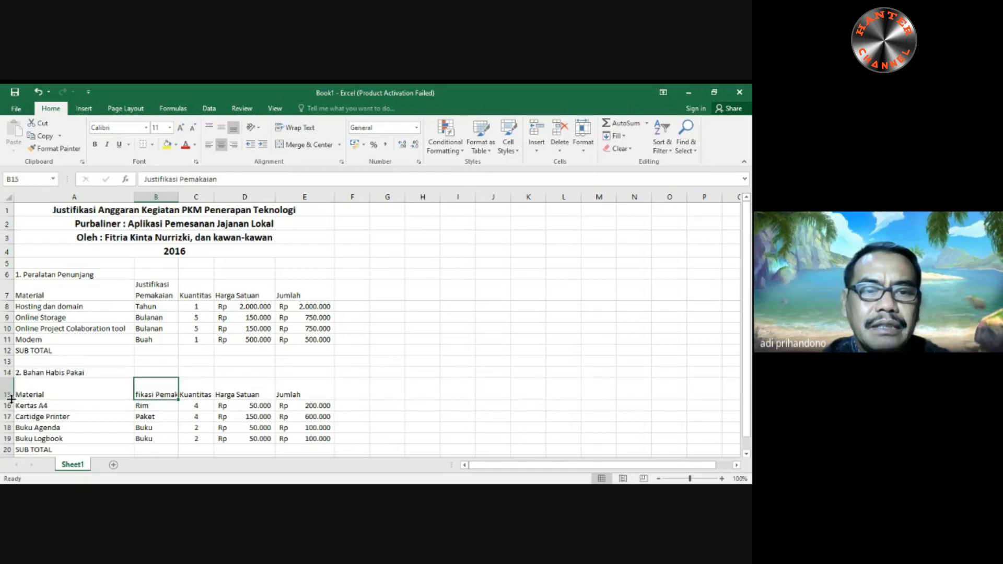
click(295, 128)
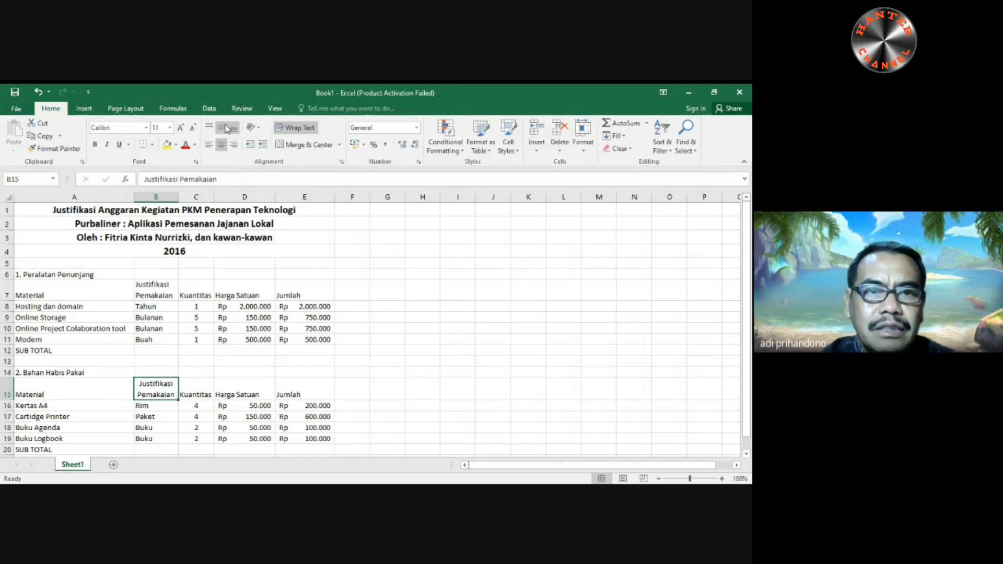
- Middle-align the first table's headers in A7:E7 vertically and center the "Material" header in A7 horizontally
click(160, 291)
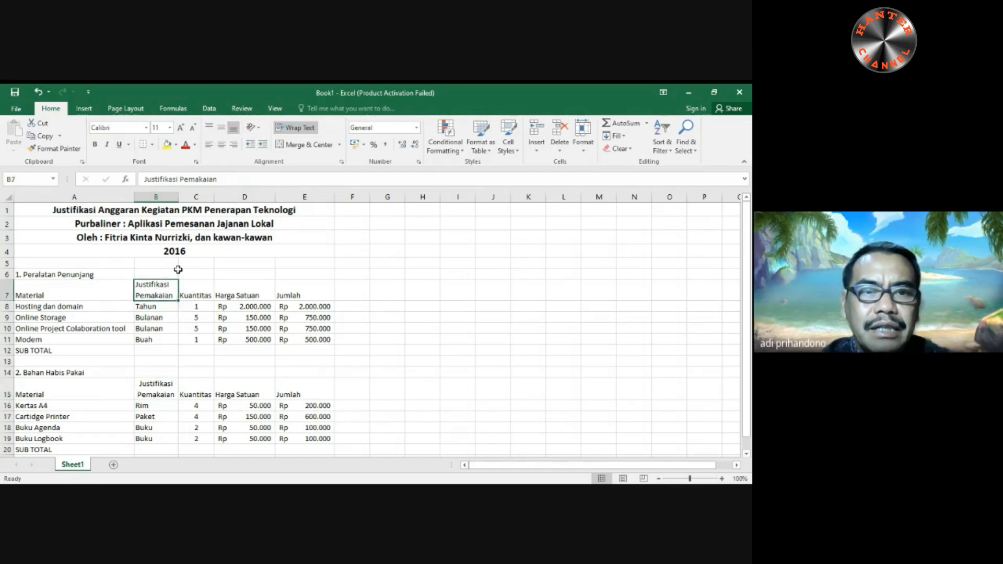
click(221, 127)
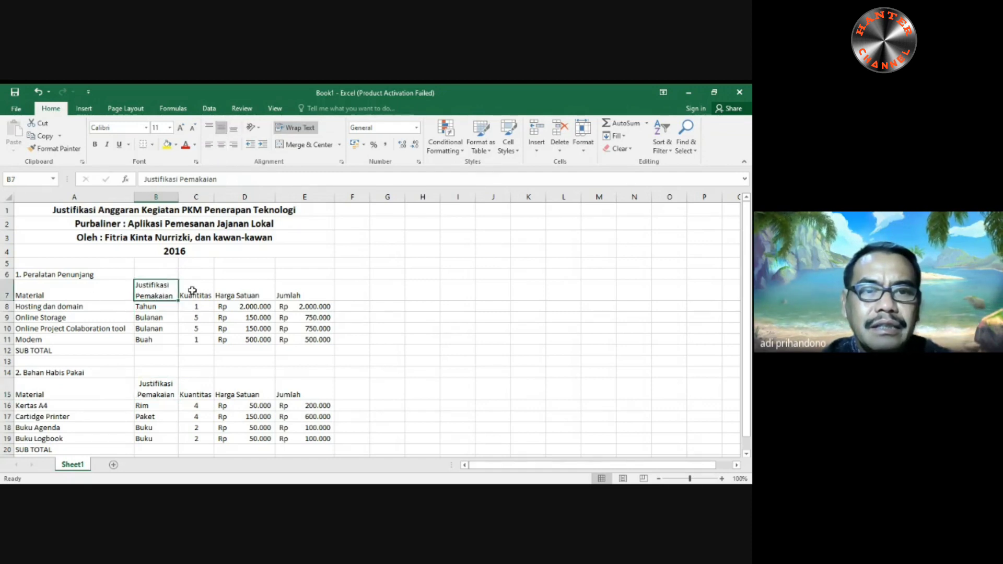
drag(192, 291, 277, 288)
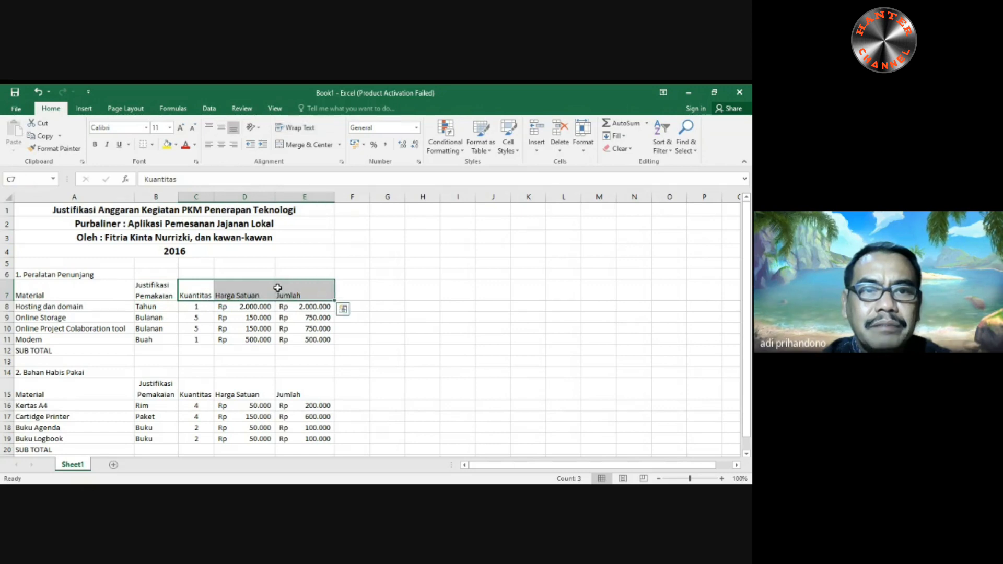
click(222, 128)
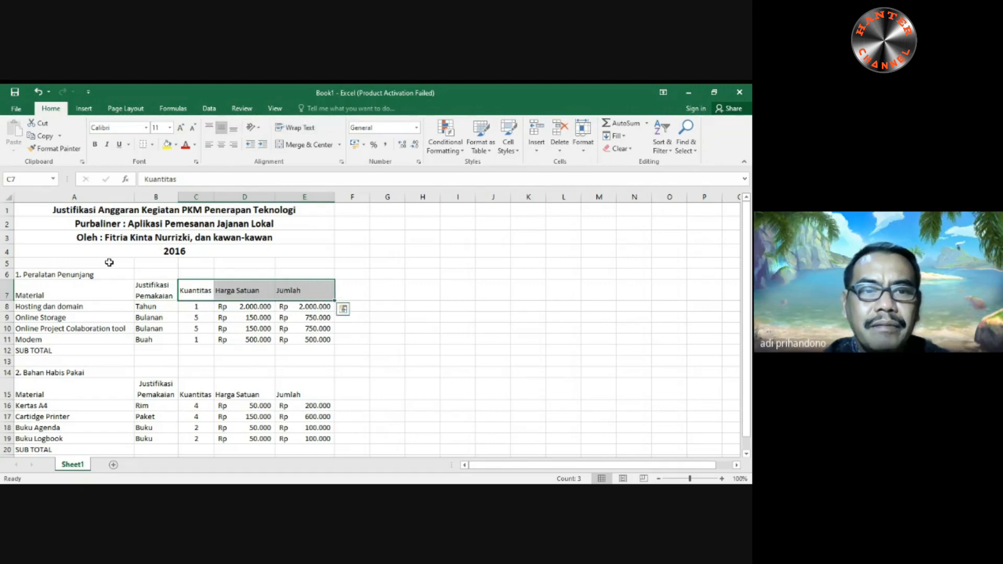
click(65, 293)
click(222, 128)
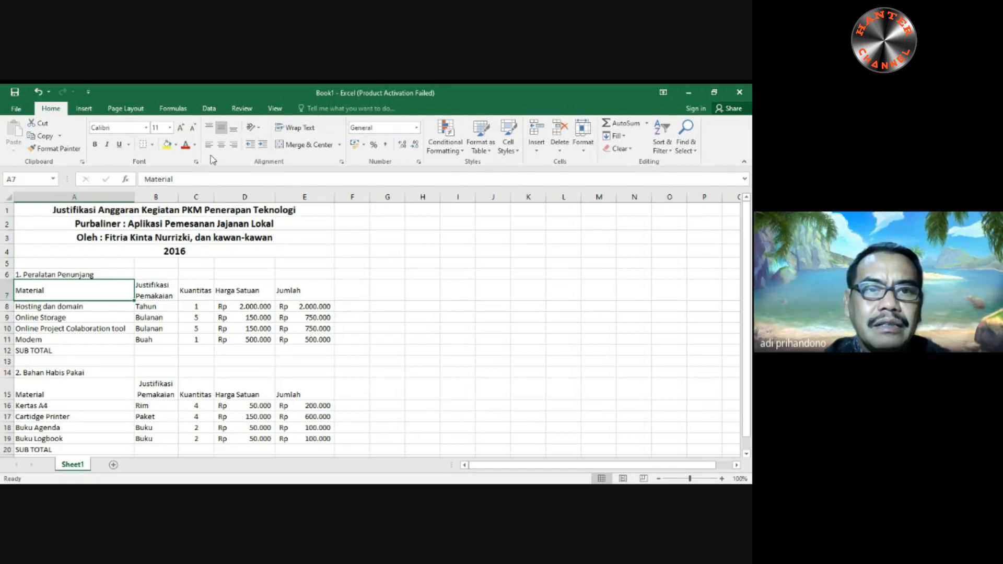
click(221, 146)
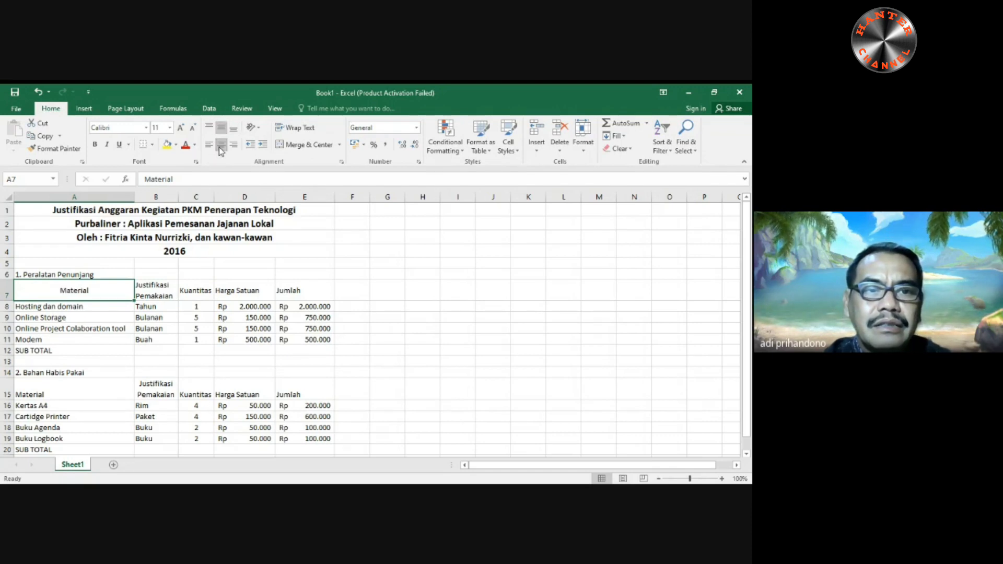
- Center the second table's headers in A15 and C15:E15 both horizontally and vertically, and center C7:E7 horizontally
click(46, 397)
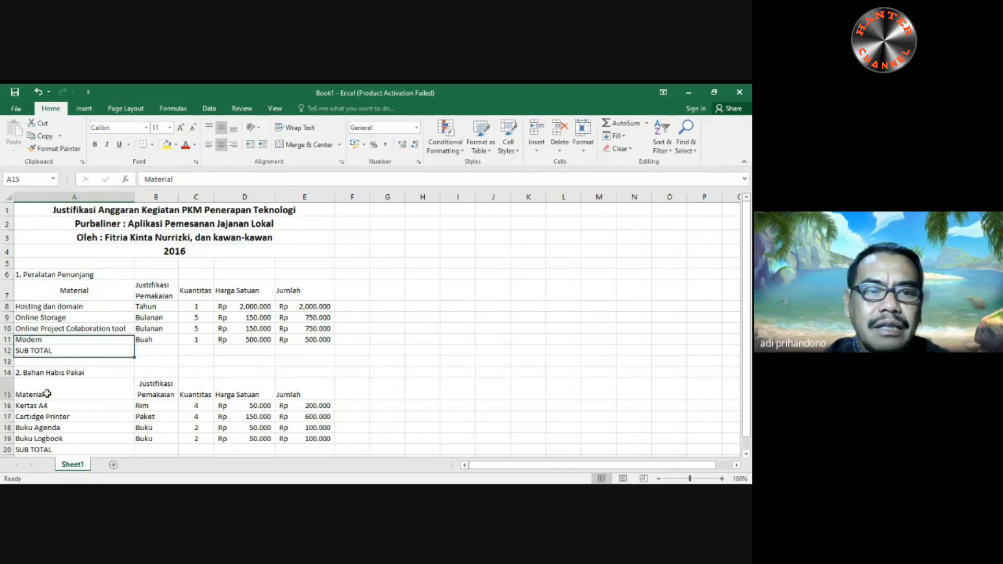
click(221, 145)
click(222, 128)
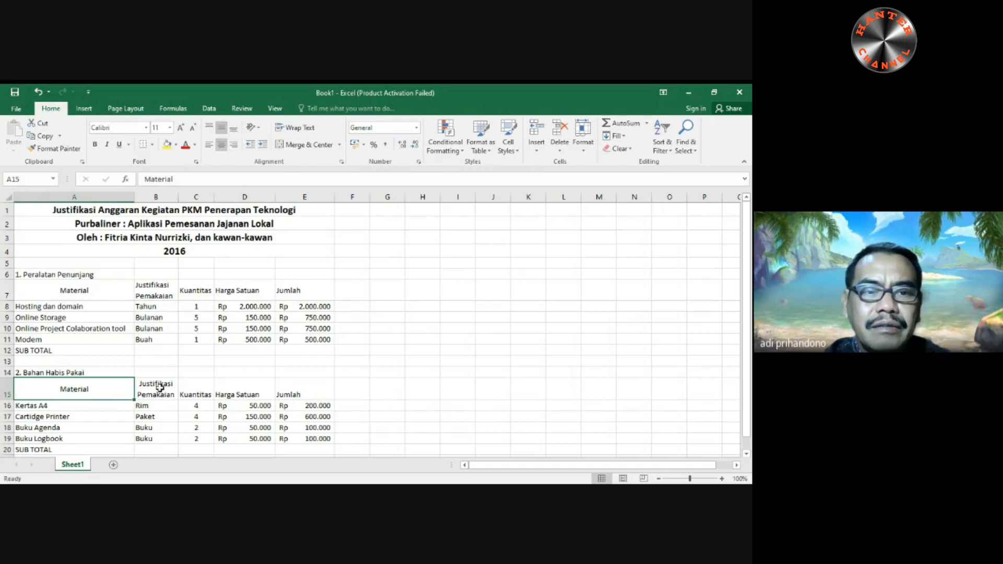
drag(186, 394, 314, 391)
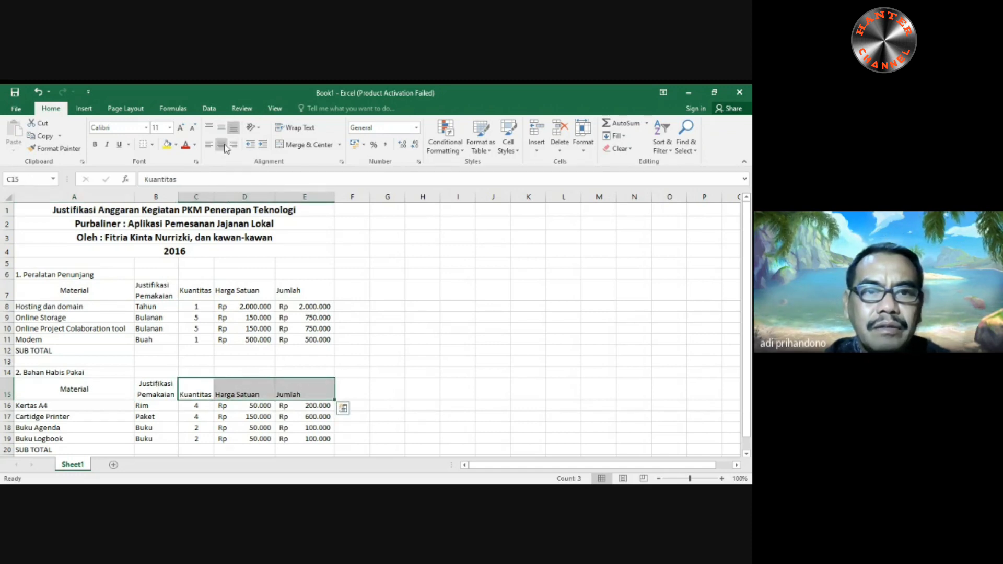
click(222, 128)
click(221, 145)
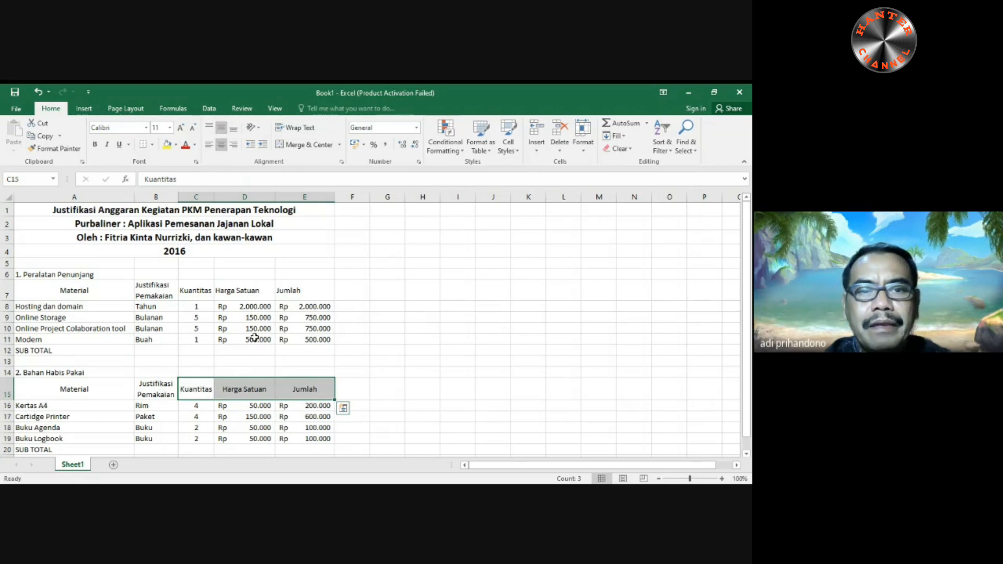
drag(197, 291, 278, 288)
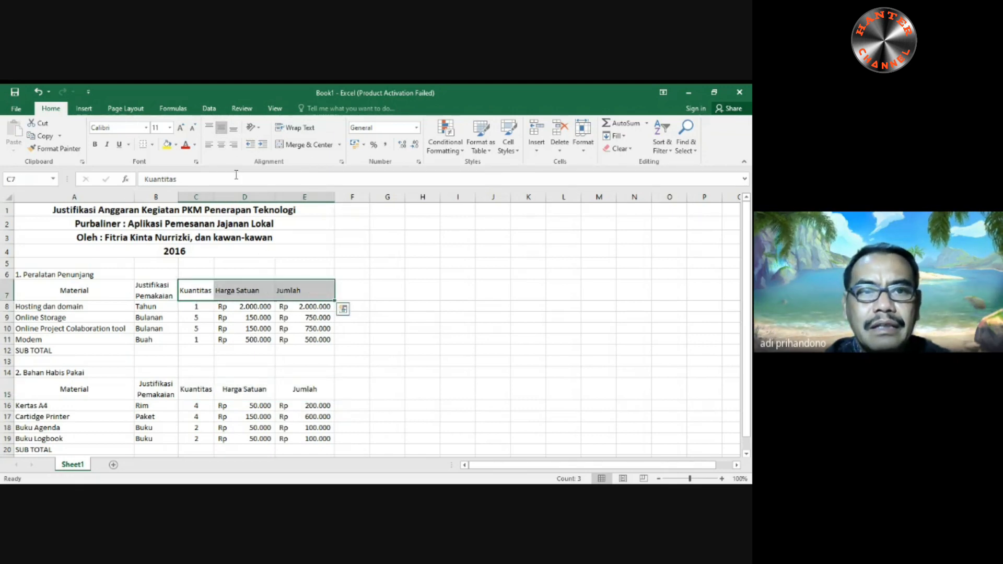
click(222, 148)
- Merge and center the first table's SUB TOTAL label across A12:C12 and make it bold
scroll(458, 347, down, 2)
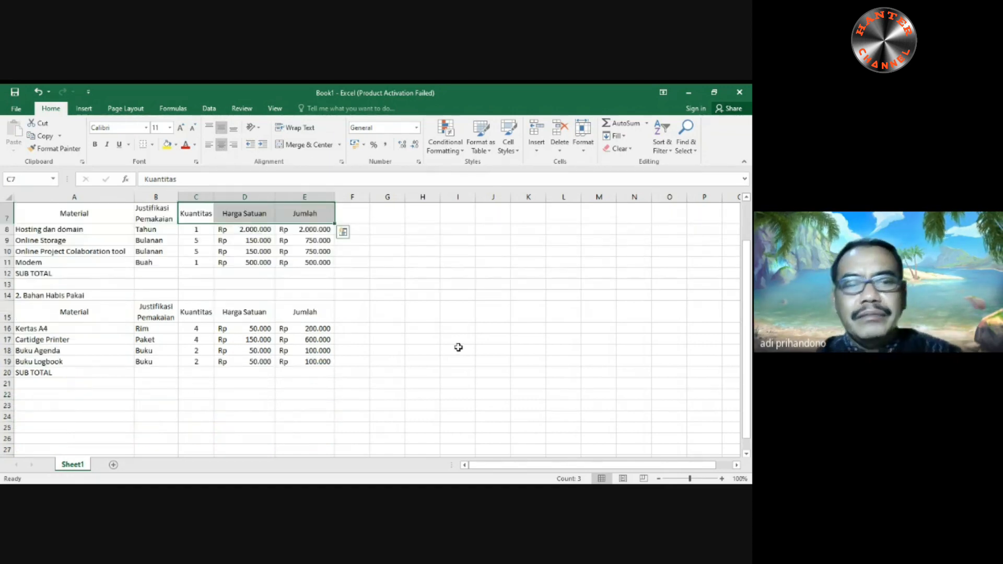
scroll(458, 347, up, 1)
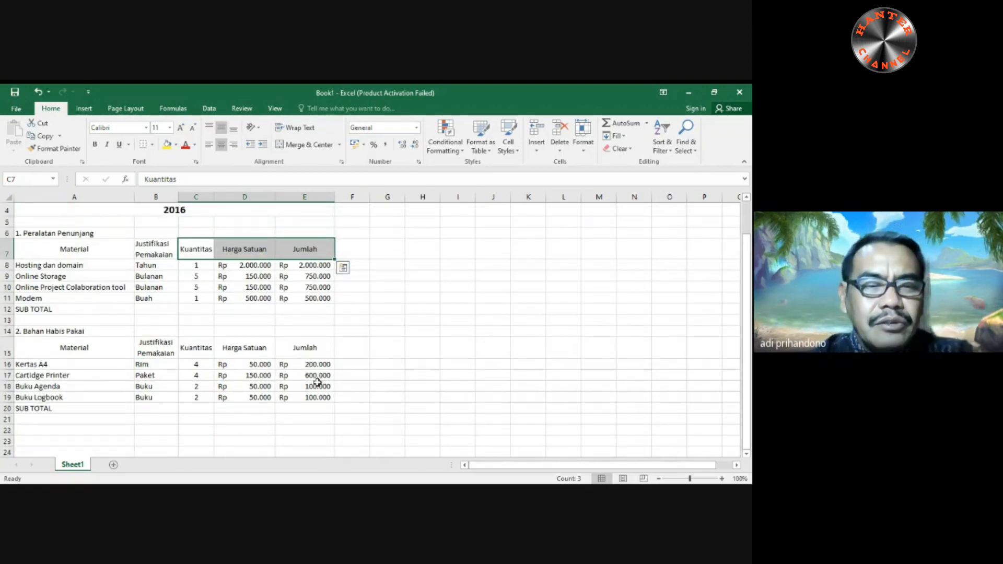
drag(24, 308, 184, 310)
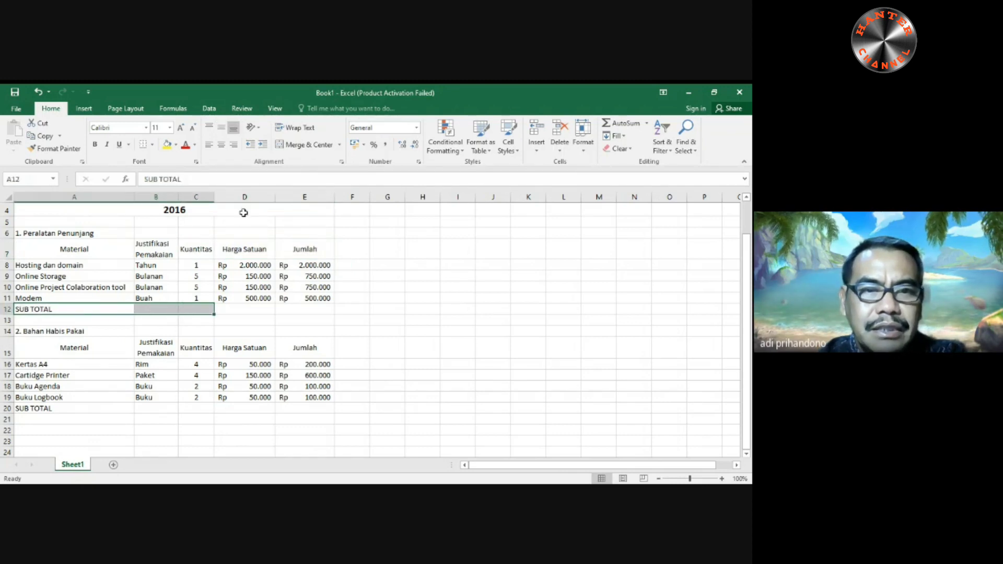
click(308, 145)
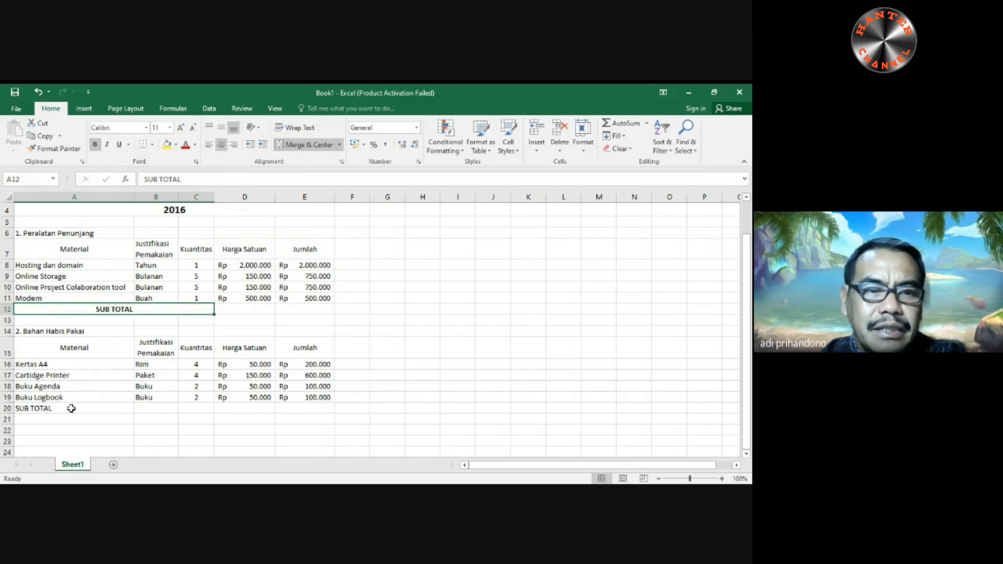
- Merge and center the second table's SUB TOTAL label across A20:C20 and make it bold
drag(26, 416, 195, 407)
click(134, 419)
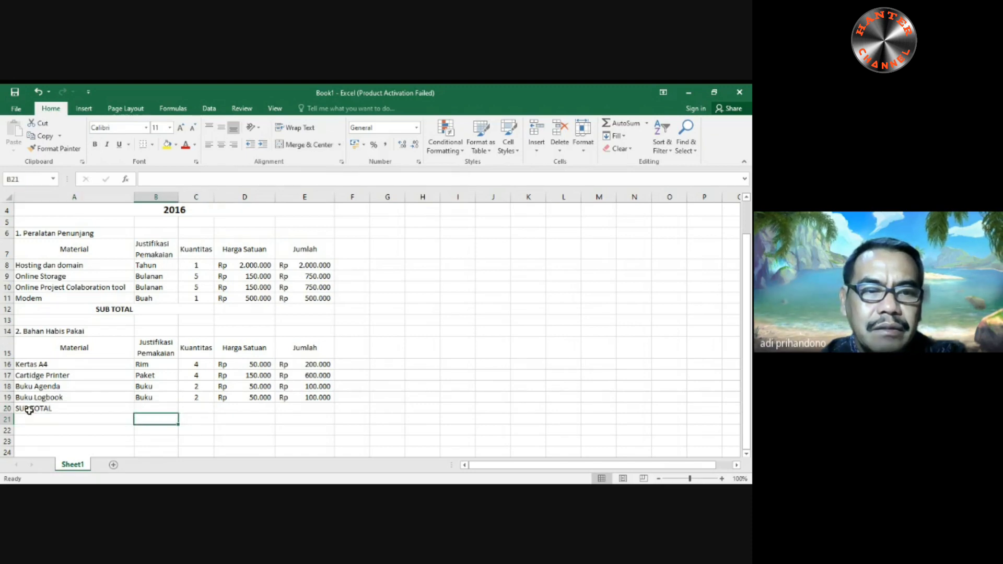
drag(31, 408, 184, 408)
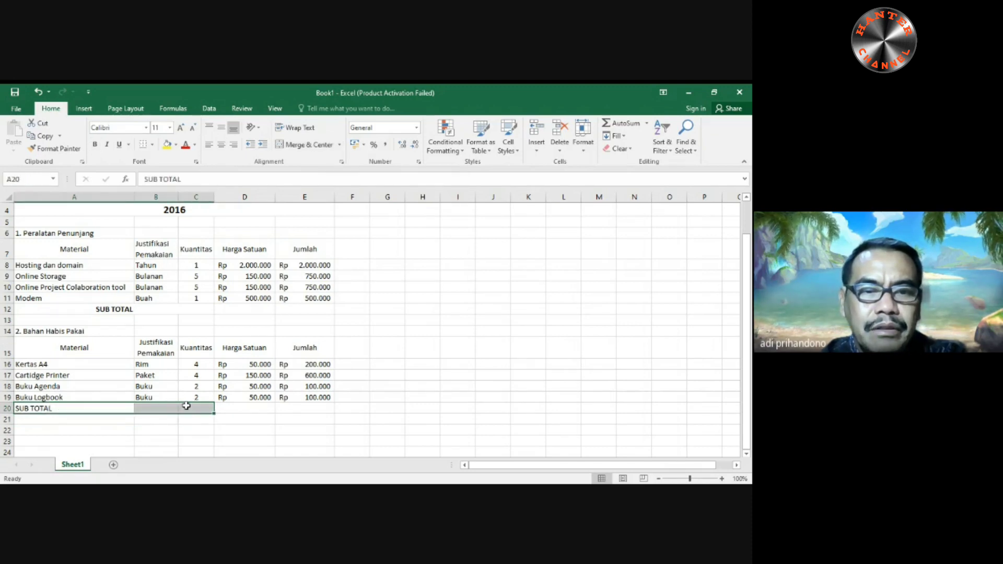
click(306, 148)
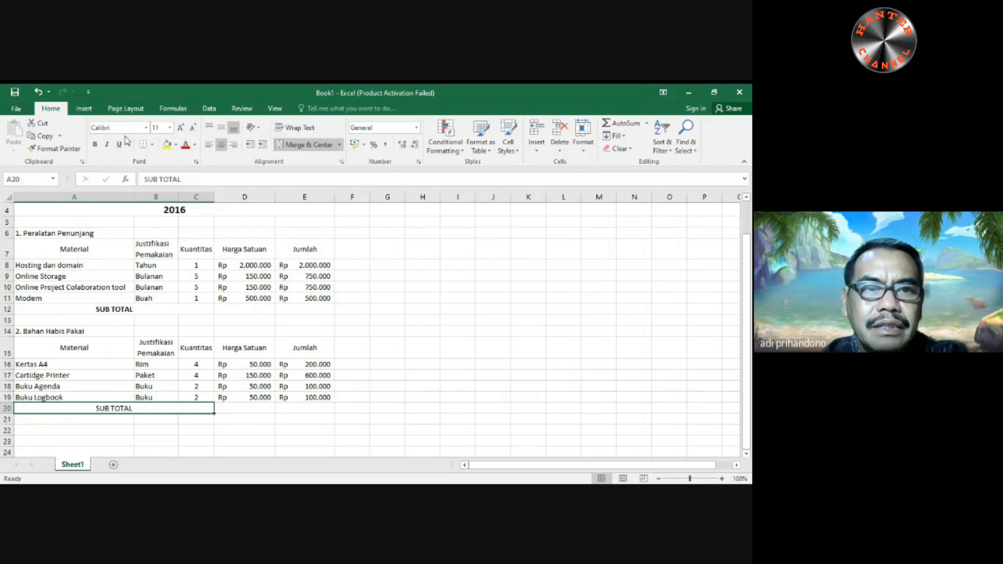
click(95, 144)
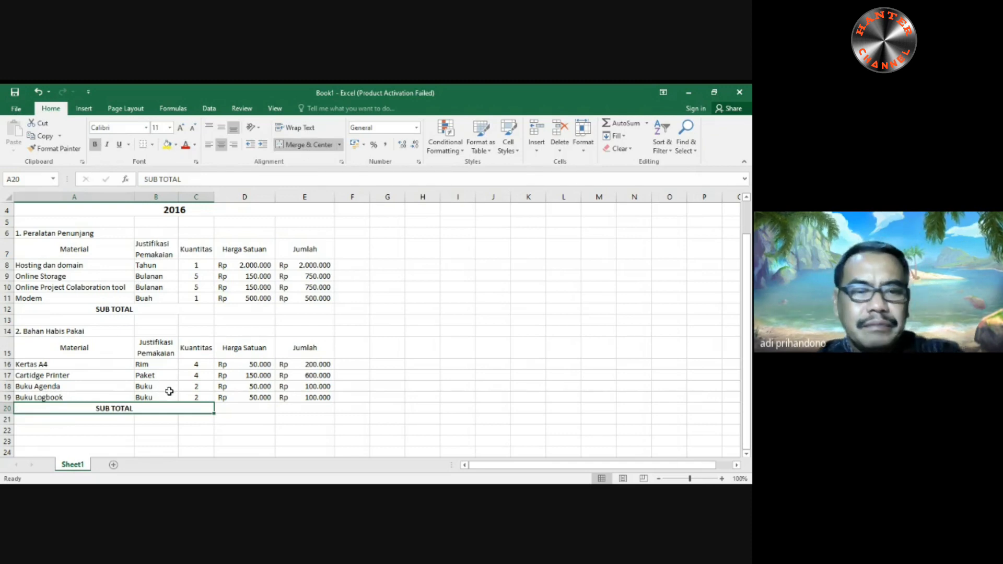
- Make the header rows of both tables bold, A15:E15 and A7:E7
click(55, 351)
drag(56, 351, 286, 361)
click(286, 360)
drag(74, 348, 289, 345)
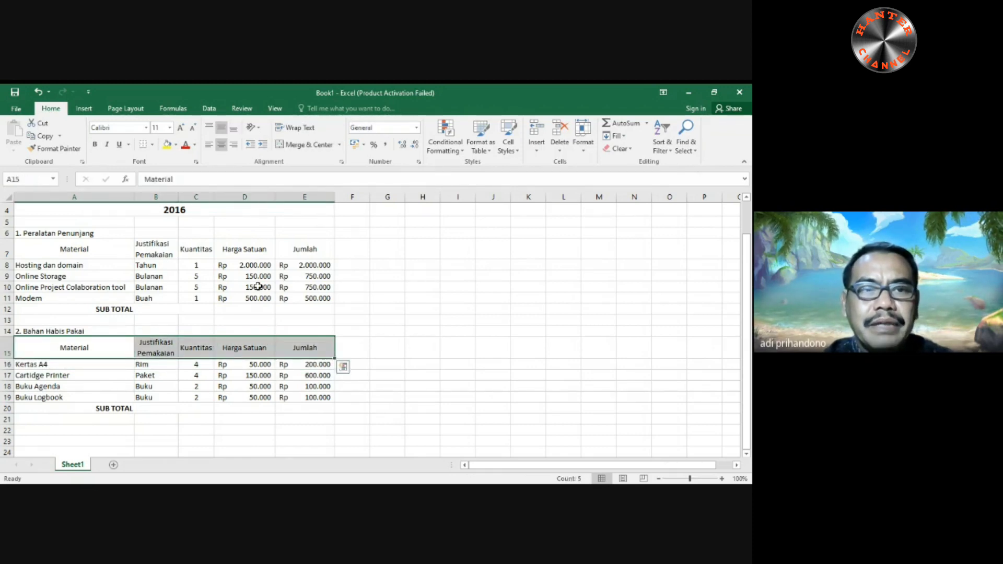
click(95, 144)
drag(32, 245, 313, 246)
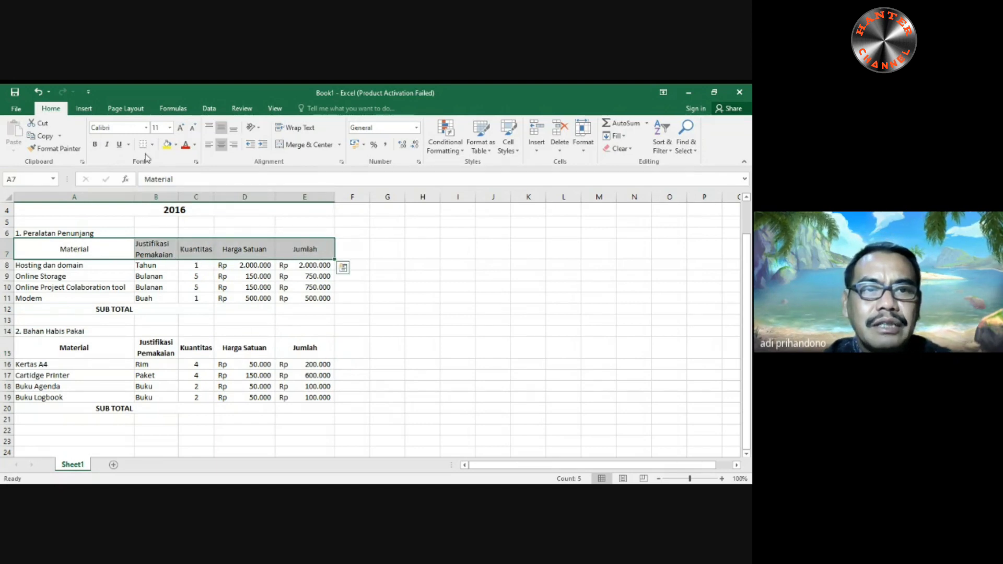
click(94, 144)
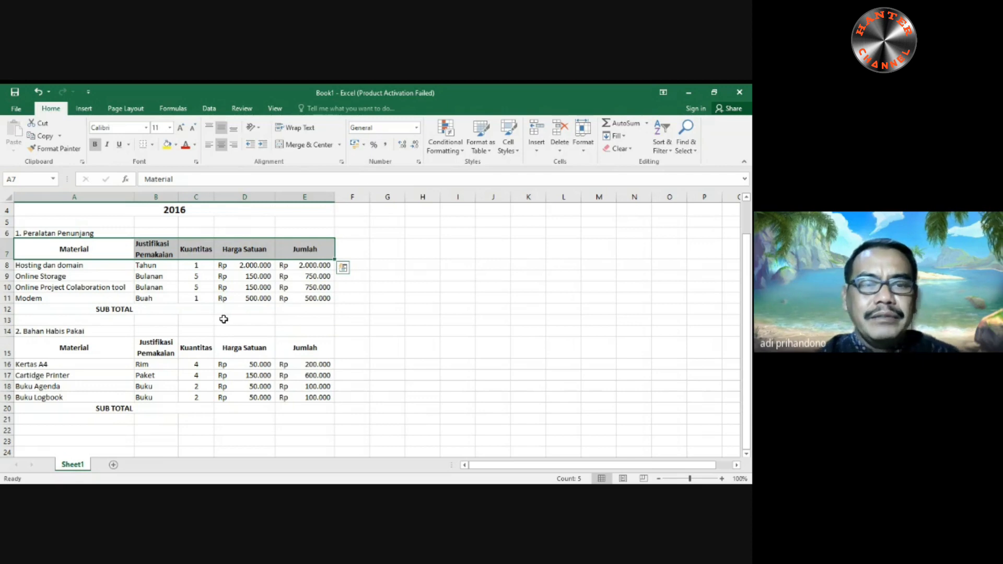
click(345, 340)
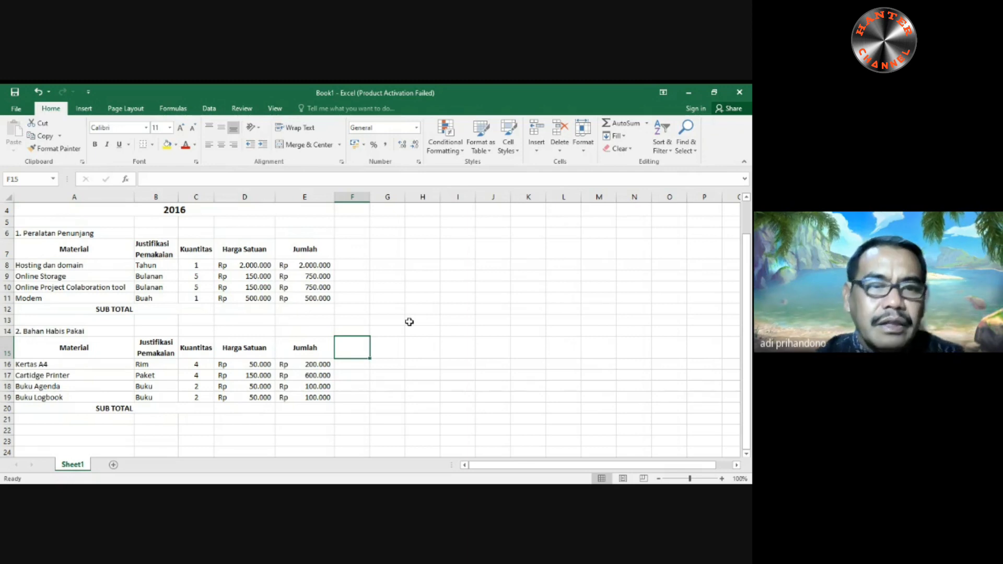
- Wrap the "Online Project Colaboration tool" text in A10 onto two lines, narrowing column A and increasing the height of row 10
click(91, 287)
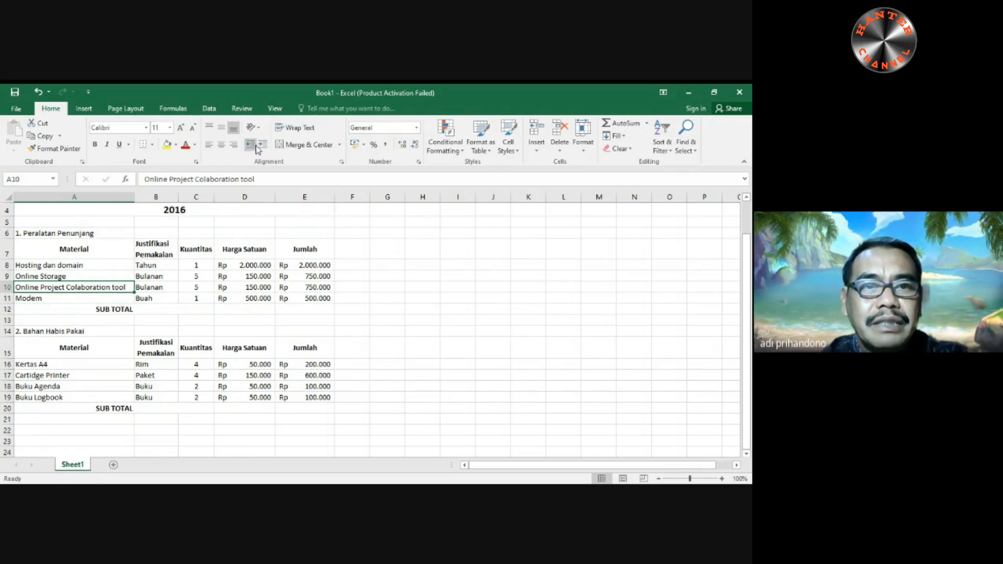
click(304, 130)
drag(134, 197, 95, 213)
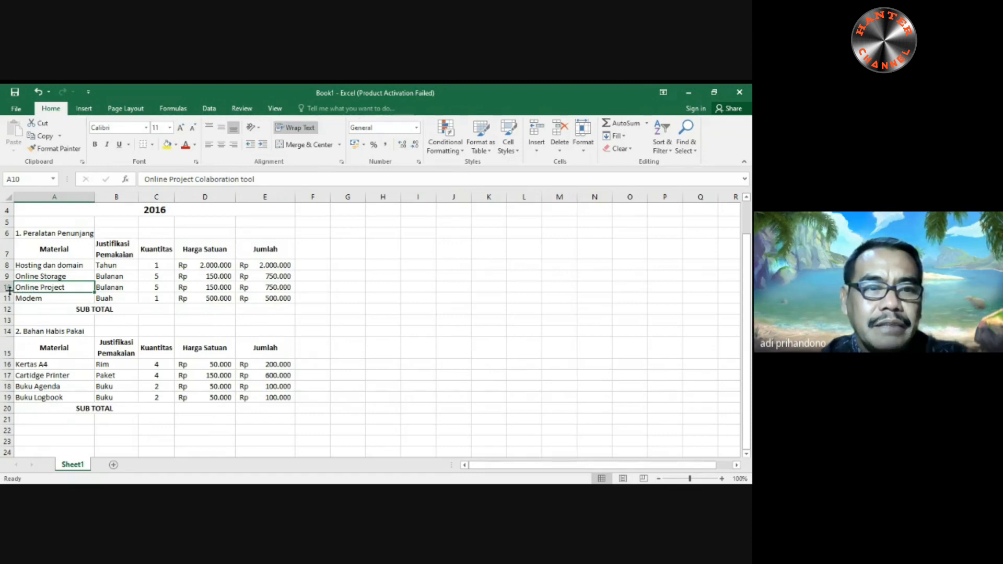
drag(10, 292, 10, 304)
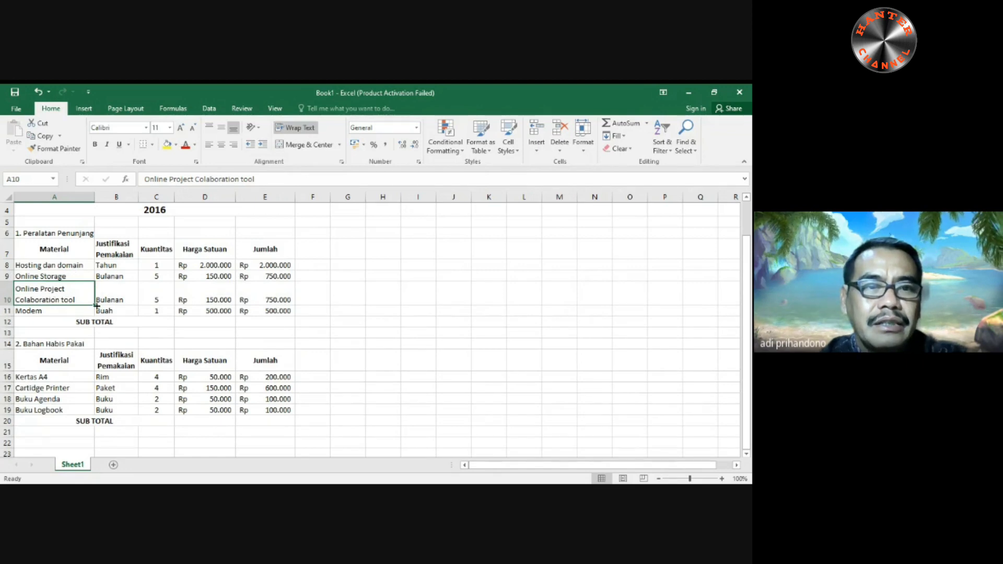
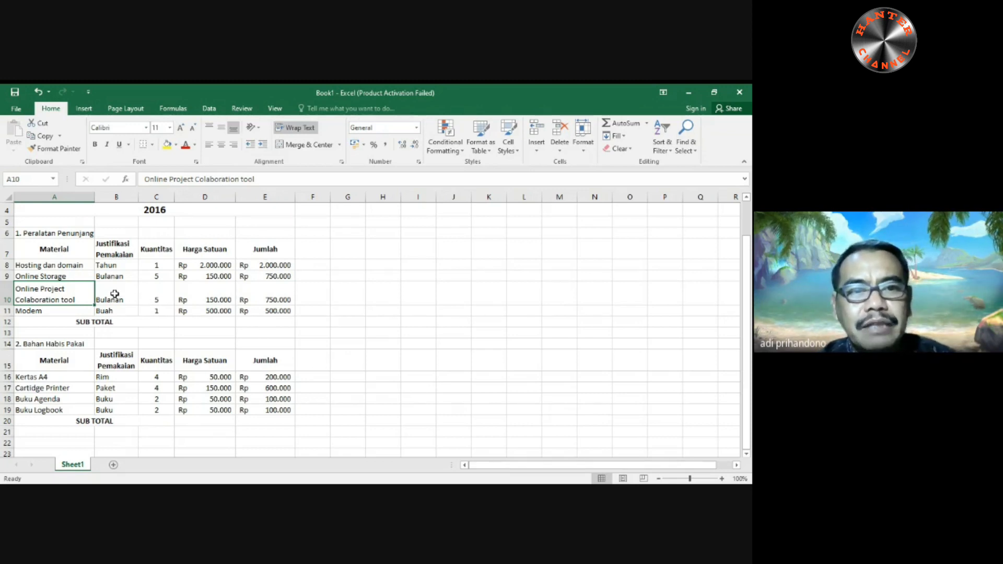
- Align the contents of B10:E10 vertically to the middle of the row
drag(115, 294, 264, 303)
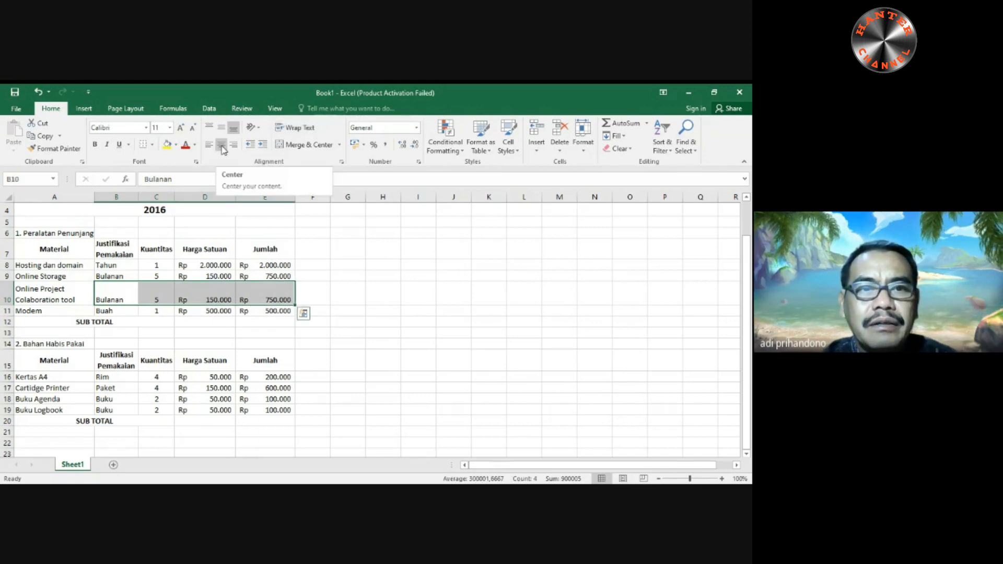
click(223, 130)
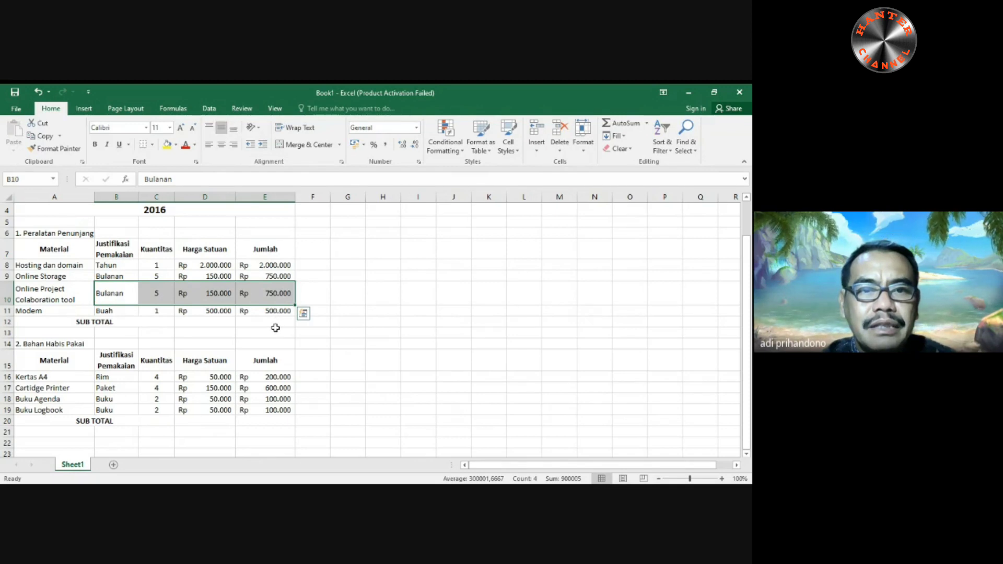
click(205, 300)
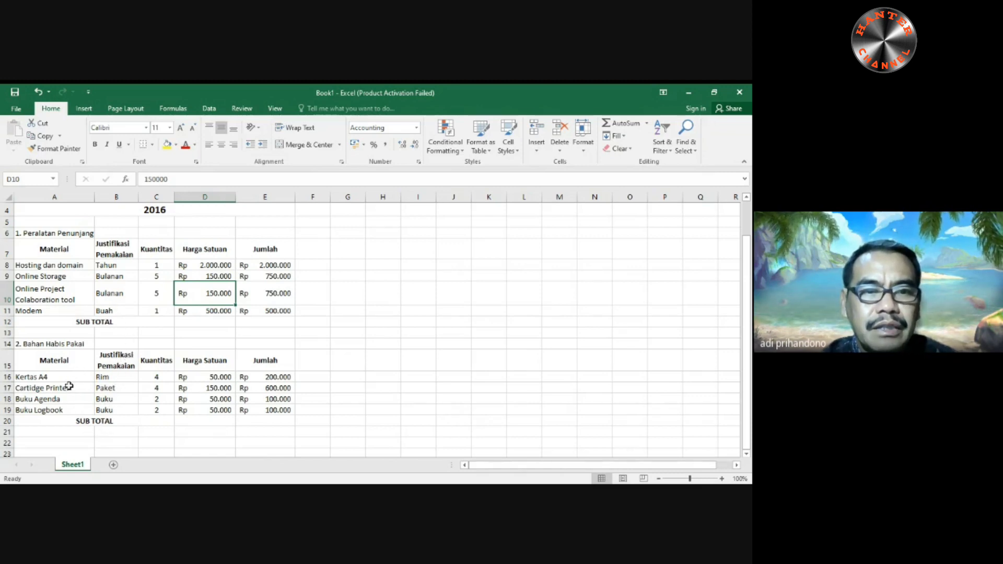
- Make the section titles "2. Bahan Habis Pakai" in A14 and "1. Peralatan Penunjang" in A6 bold at size 12
click(19, 344)
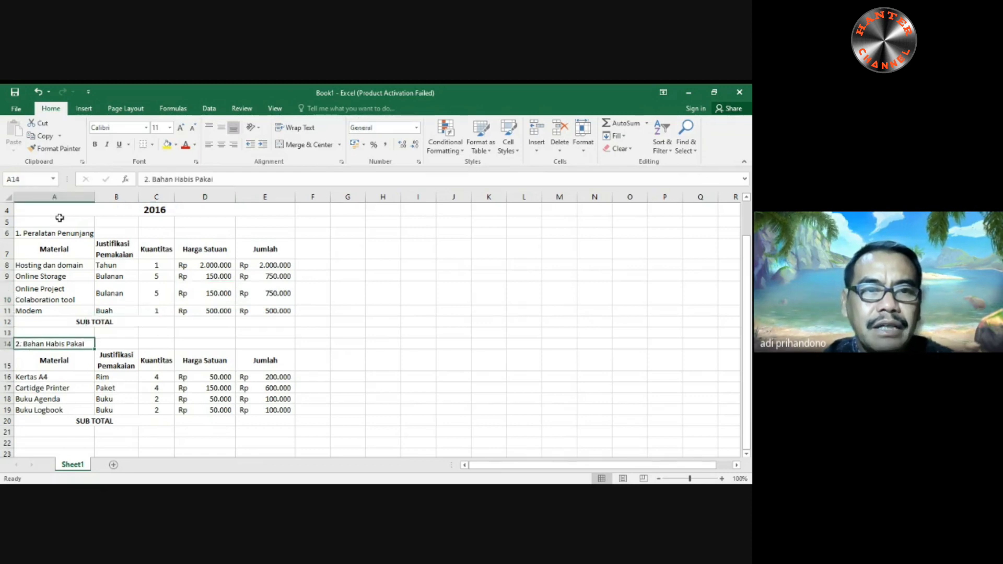
click(95, 144)
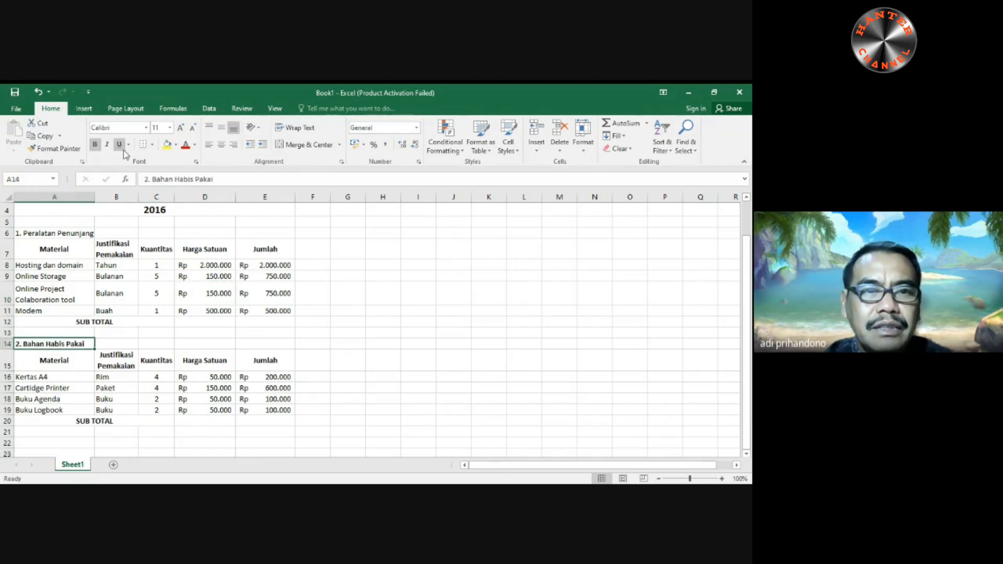
click(21, 233)
click(95, 145)
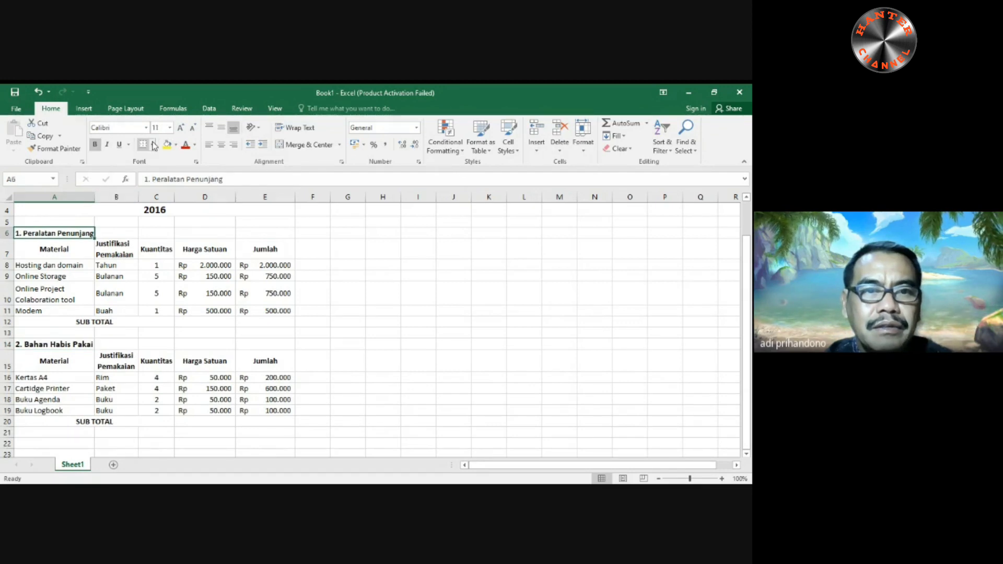
click(181, 128)
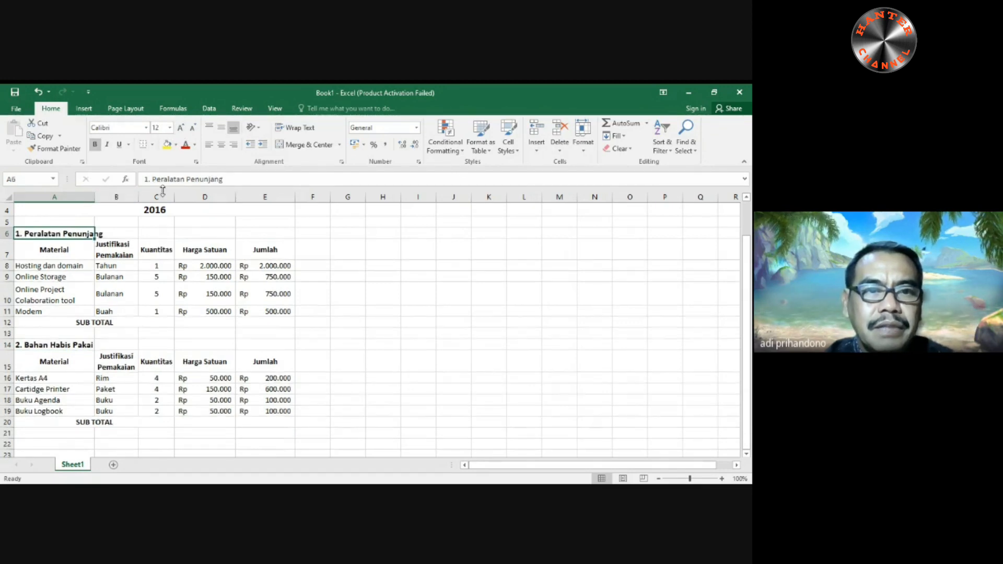
click(355, 353)
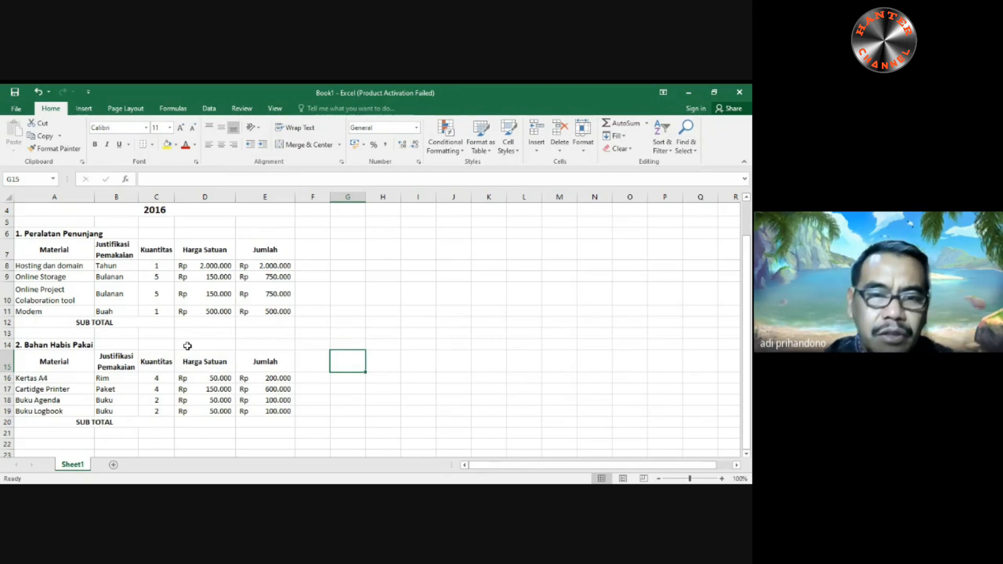
- Enter the formula =sum(E8:E10) in E12 as the first table's subtotal
click(263, 324)
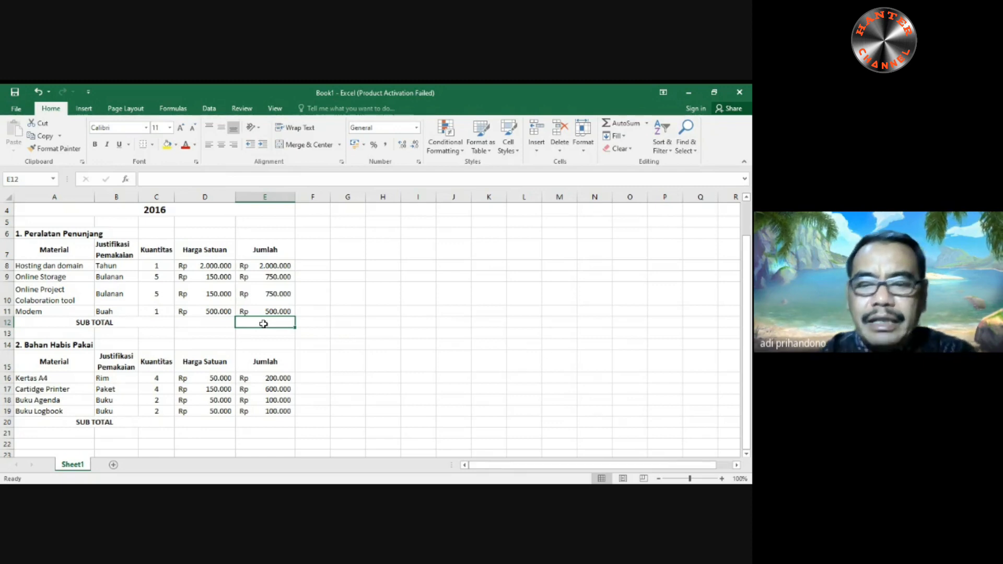
text(=sum()
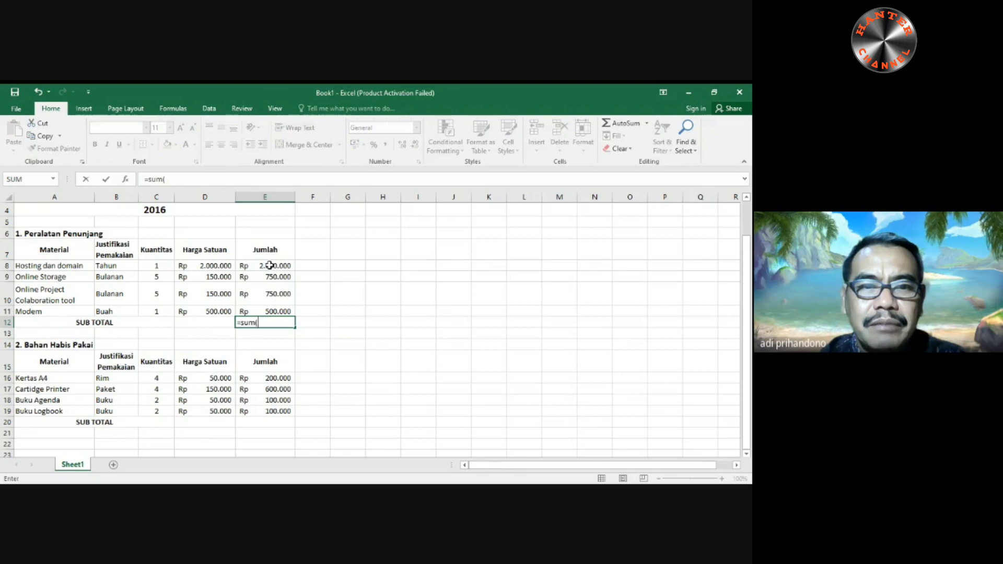
drag(269, 265, 277, 296)
text())
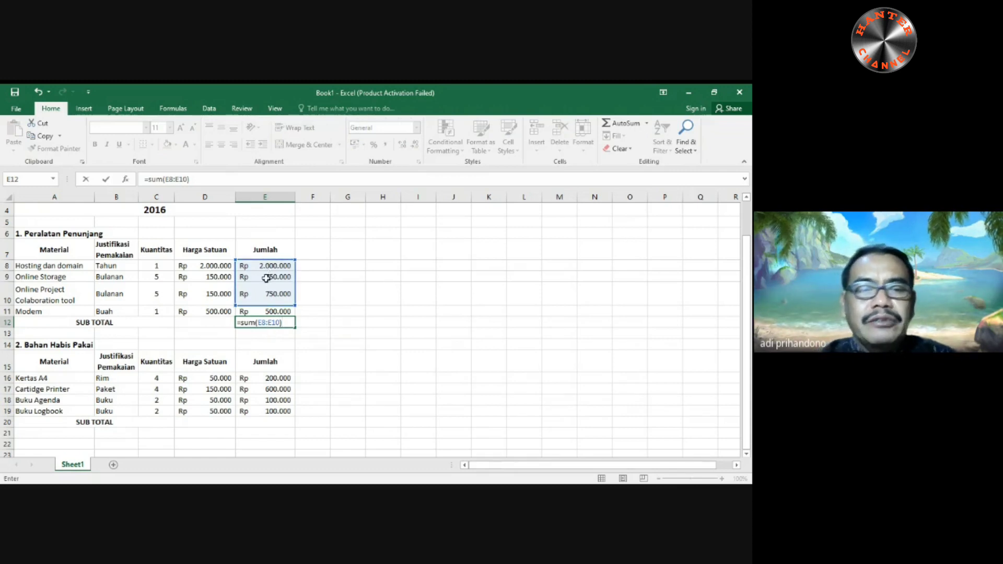
key(Return)
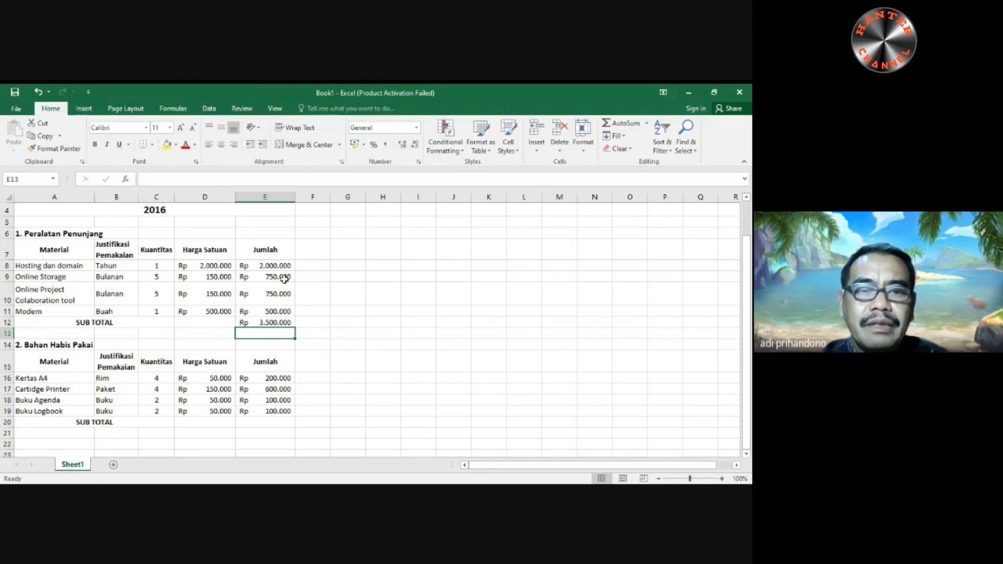
- Total the second table's Jumlah amounts in E20 using AutoSum
click(272, 423)
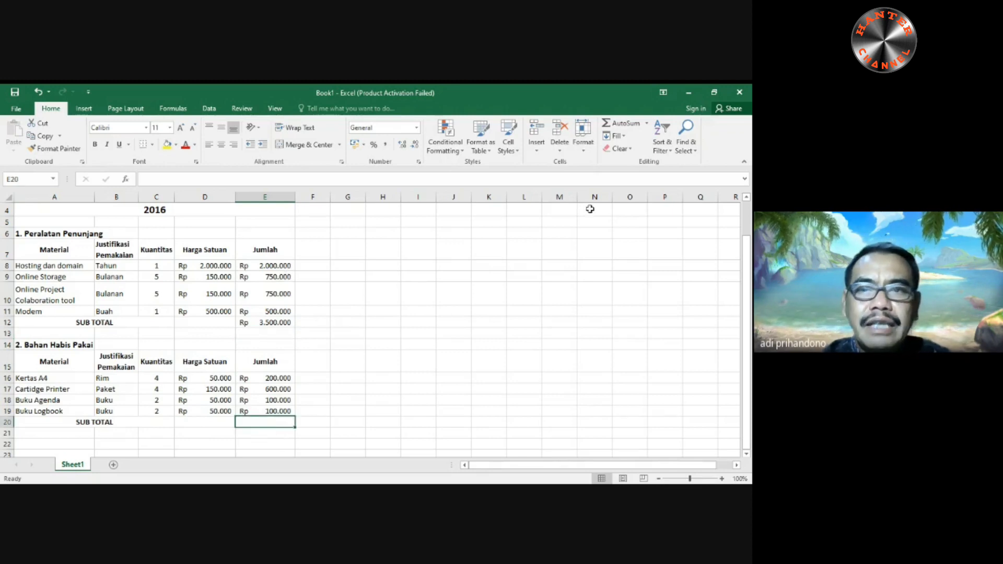
click(632, 126)
key(Return)
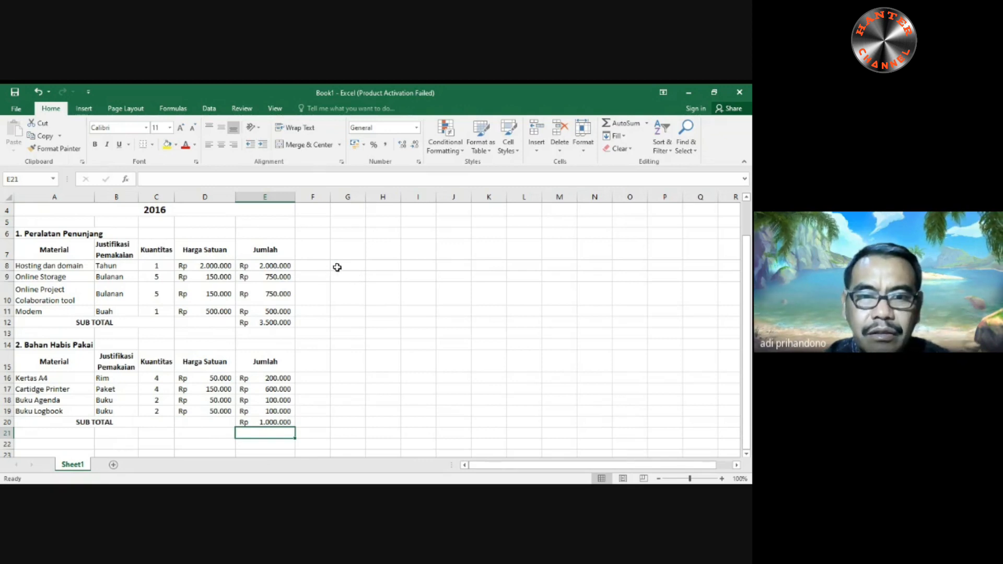
- Enter the heading "Analisa Harga Peralatan" in H7, beside the first table
click(386, 256)
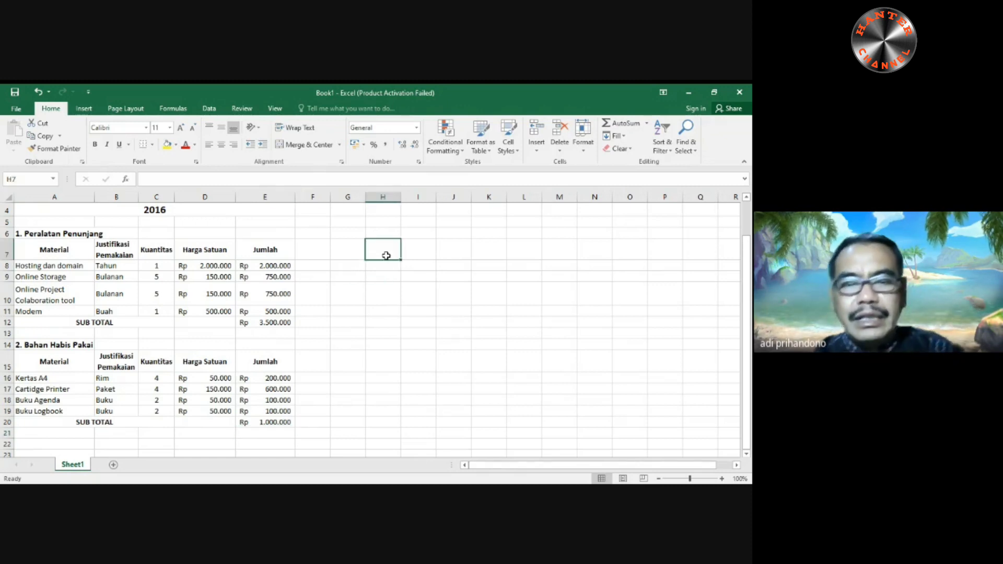
text(Analisa)
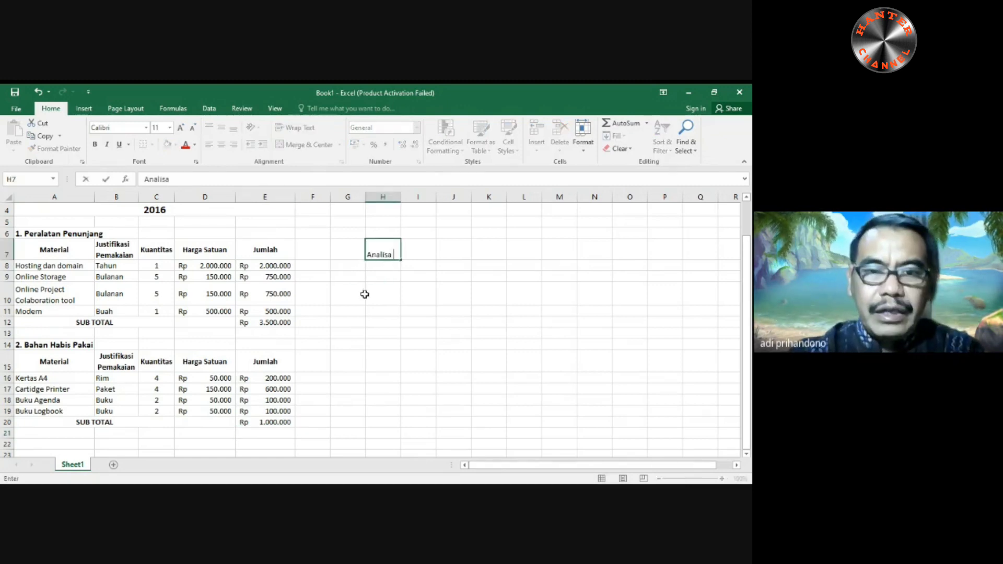
text( Harga)
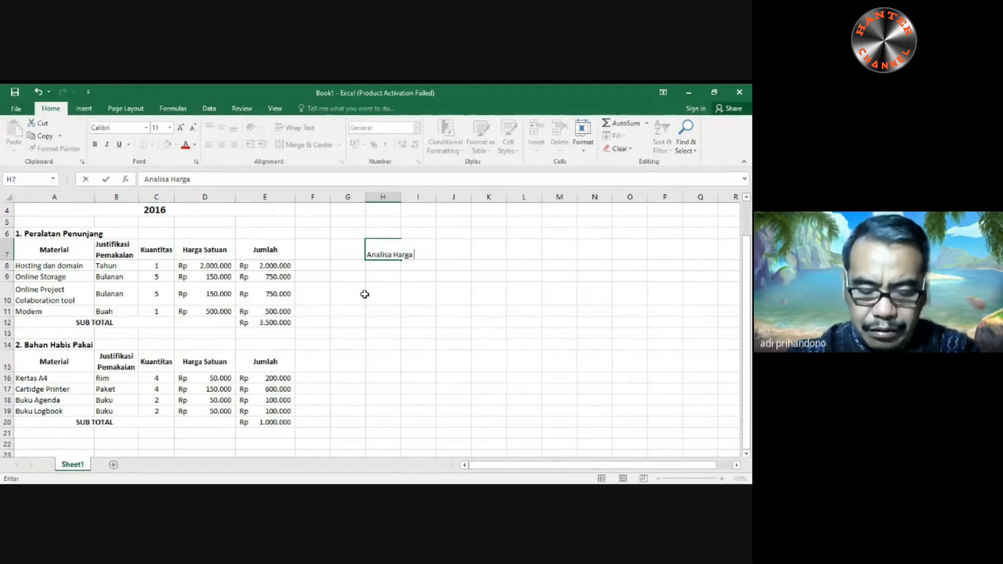
text( Peralata)
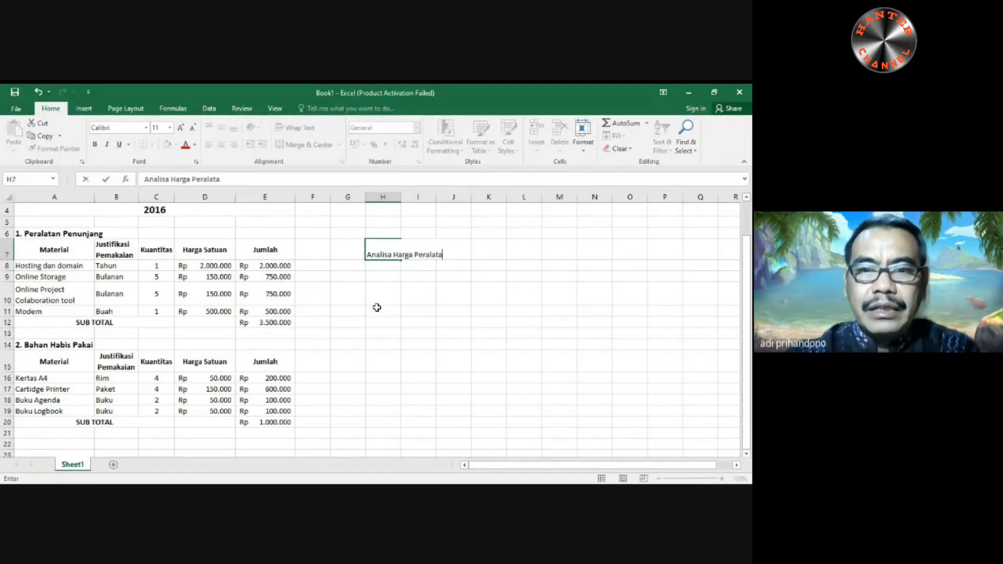
text(n)
key(Return)
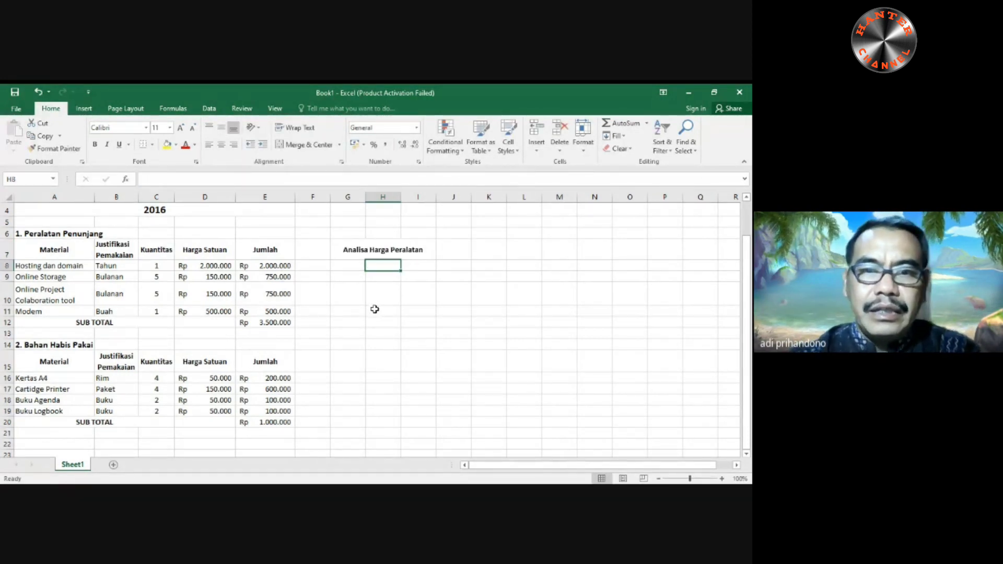
click(368, 254)
- Enter the label "Harga Satuan Terendah" in G8 under the analysis heading
click(354, 268)
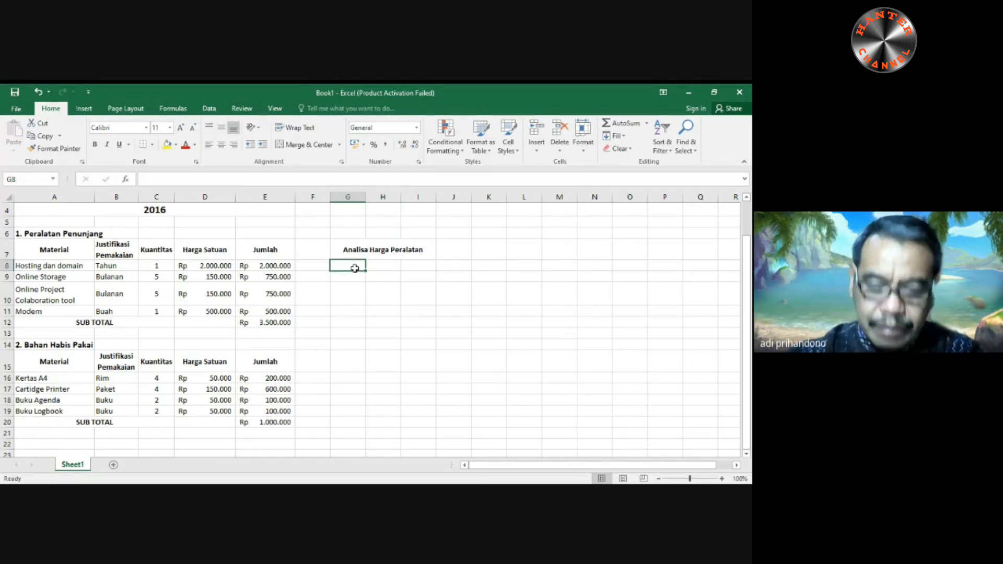
text(har)
key(BackSpace)
key(BackSpace)
key(BackSpace)
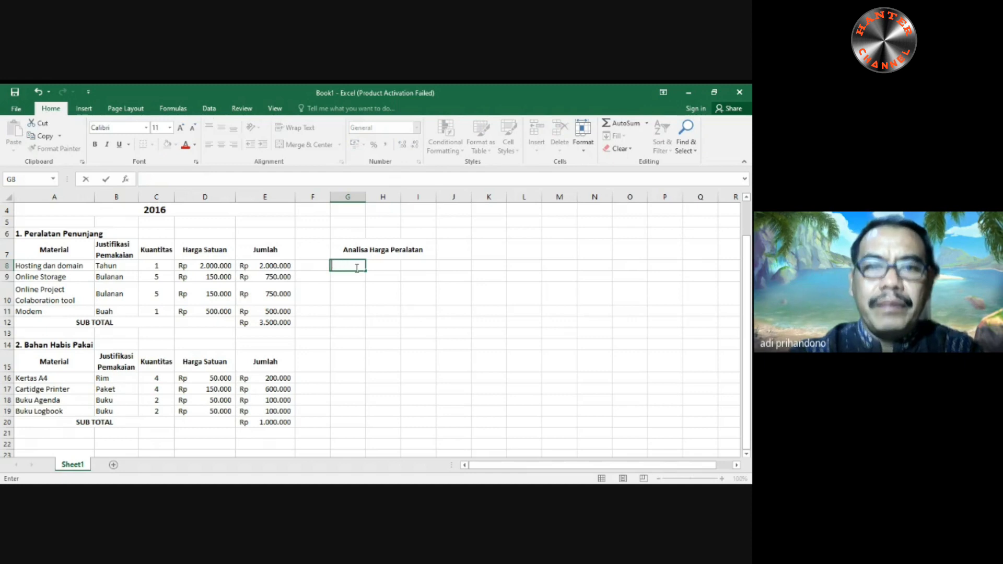
text(Harga)
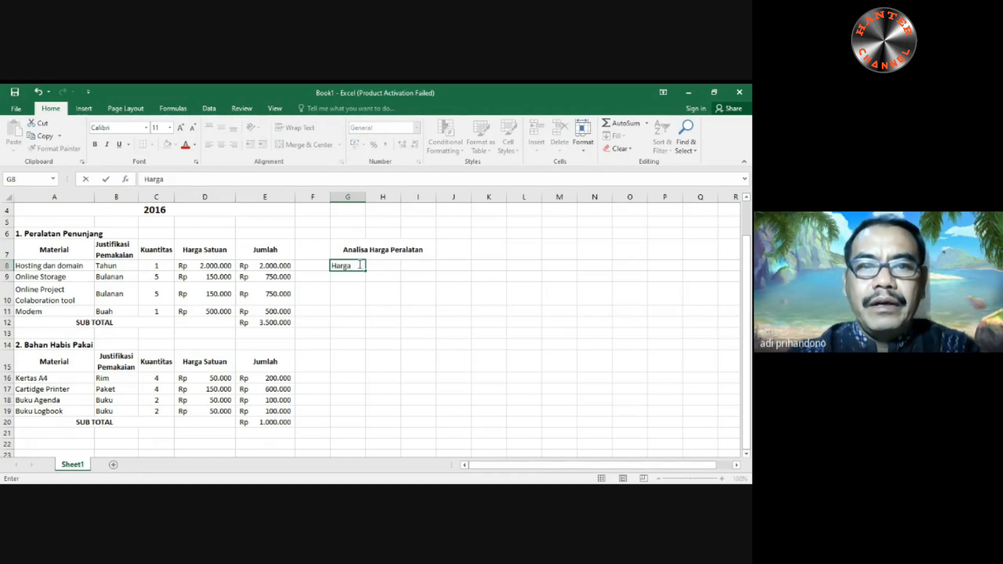
text( Satuan TE)
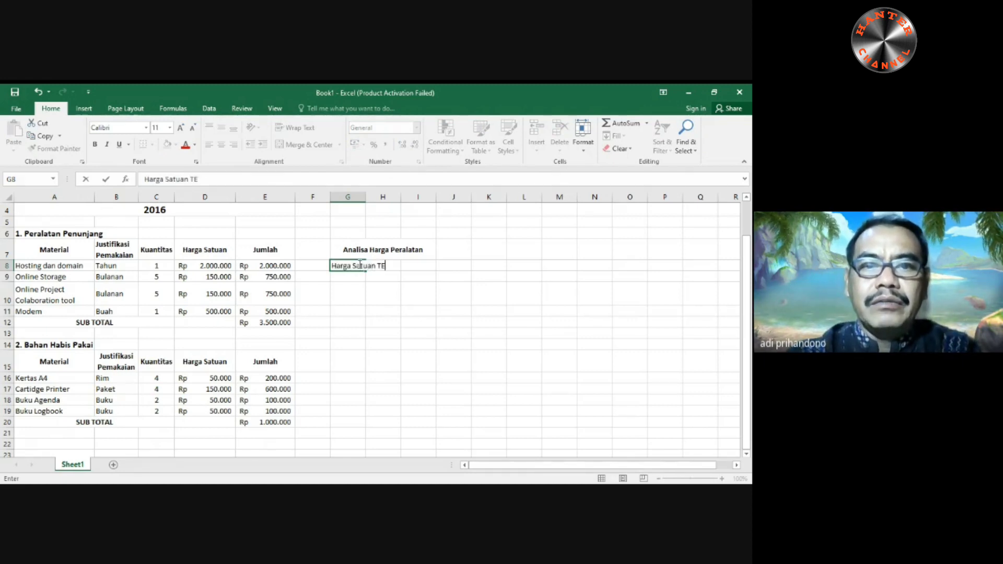
text(r)
key(BackSpace)
key(BackSpace)
text(re)
key(BackSpace)
key(BackSpace)
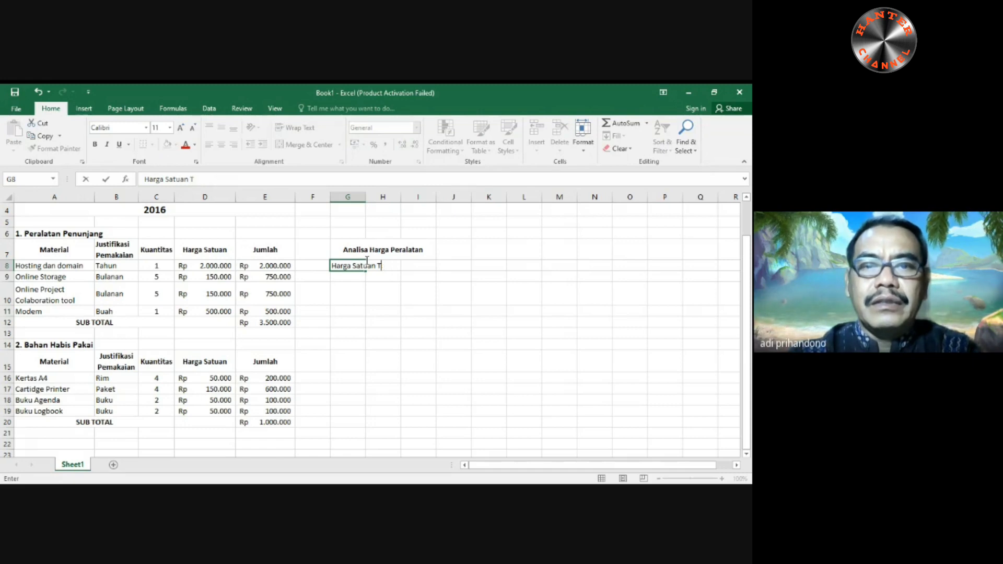
text(erendah)
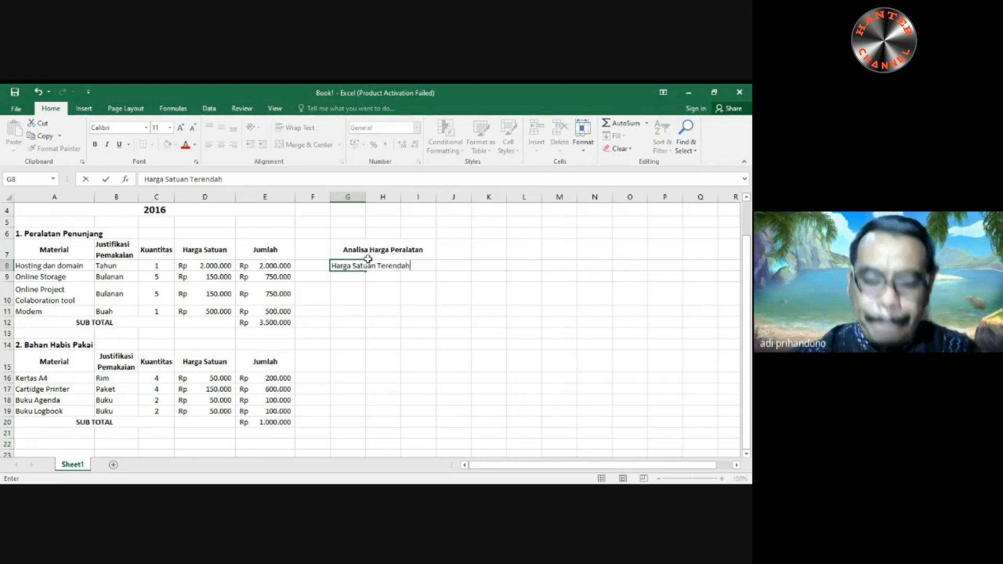
key(Return)
- Enter the label "Harga Satuan Tertinggi" in G9 and autofit column G to its text
text(Ha)
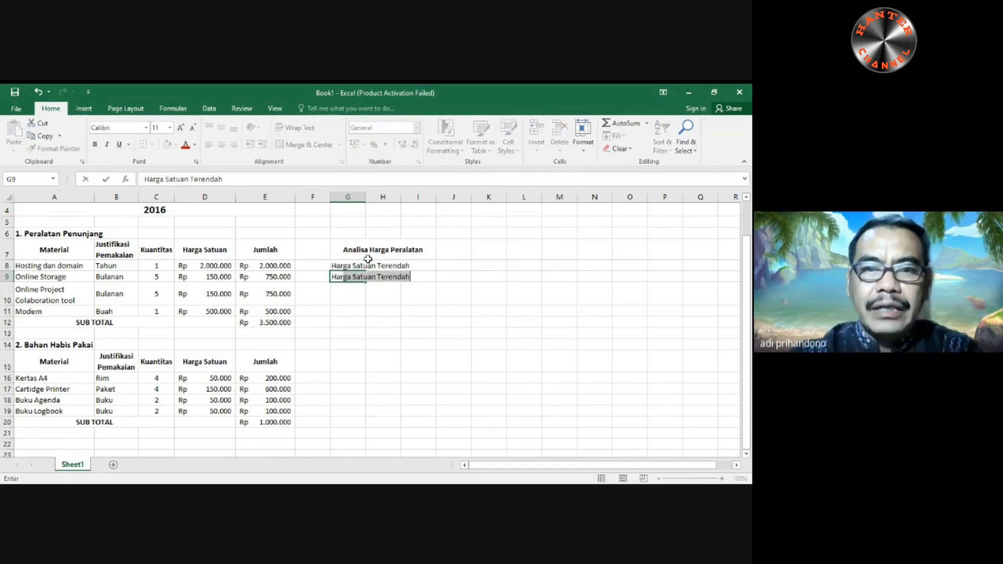
text(rga Satuan )
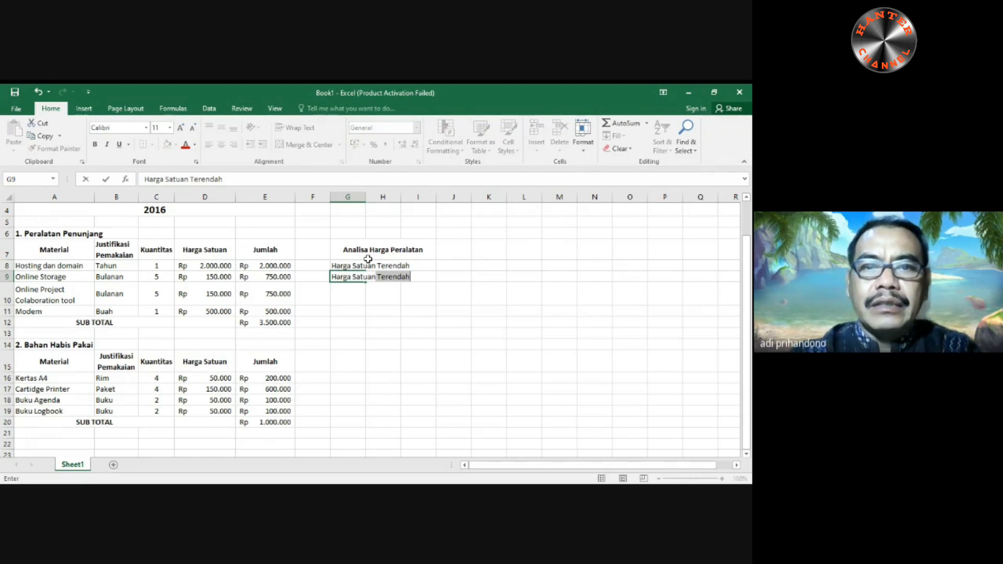
text(Tert)
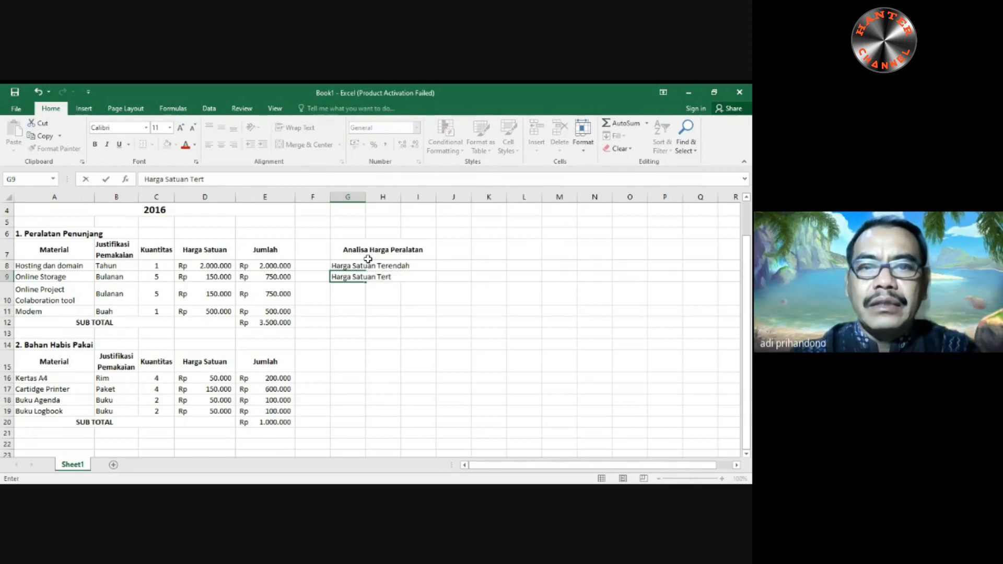
text(inggi)
key(Return)
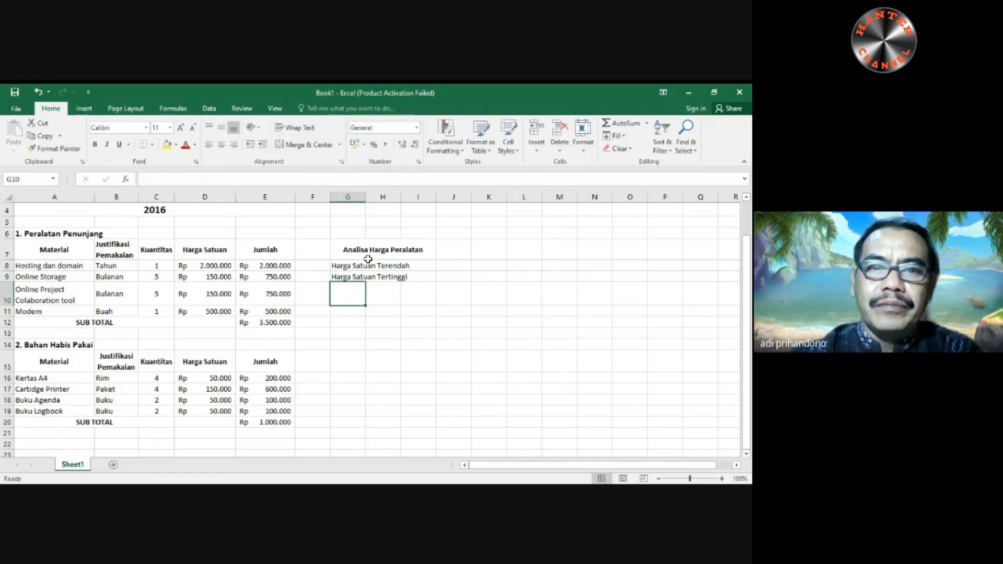
double_click(365, 197)
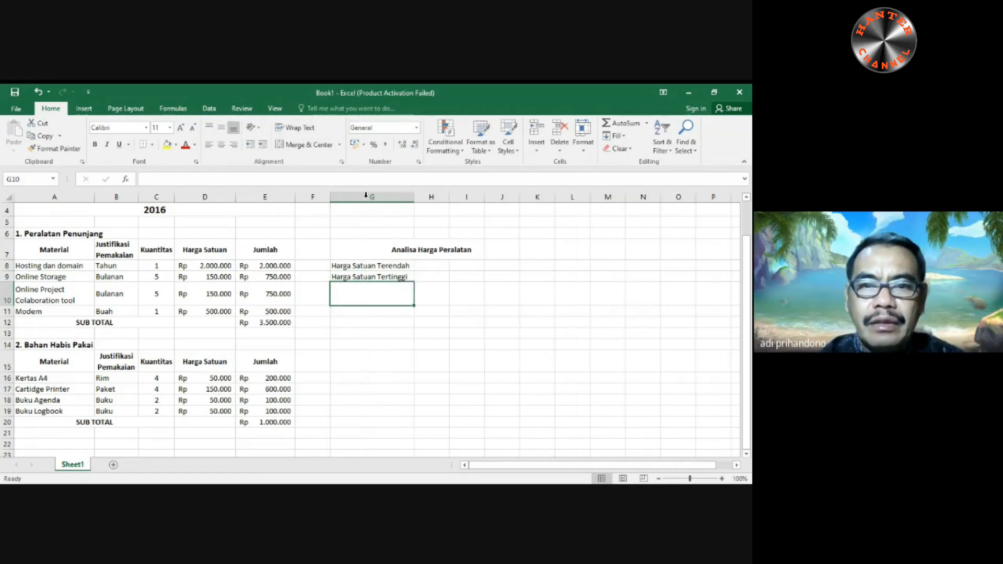
- Left-align the "Analisa Harga Peralatan" heading and move it from H7 to G7, leaving H8 selected
click(413, 251)
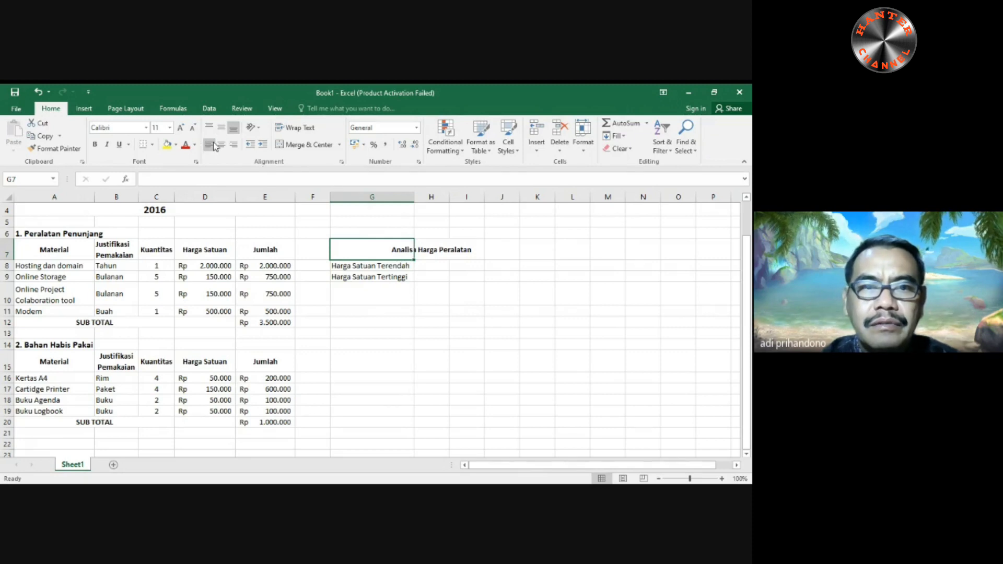
click(441, 252)
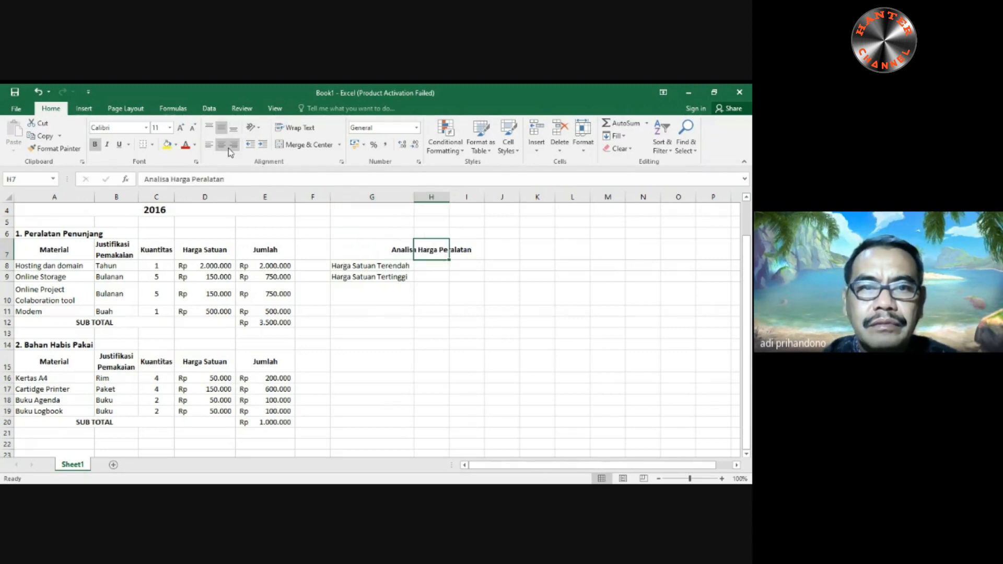
click(208, 144)
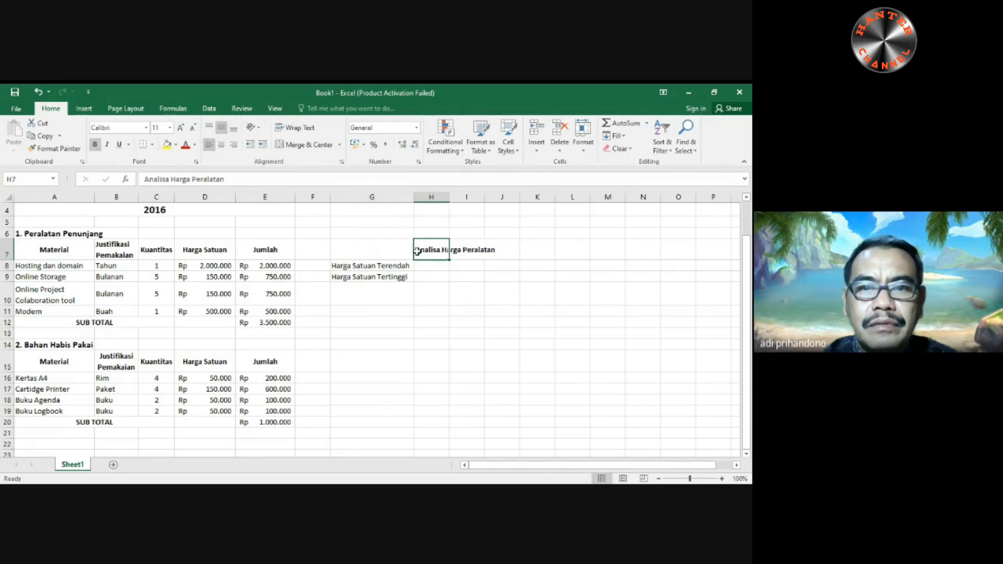
drag(416, 252, 359, 250)
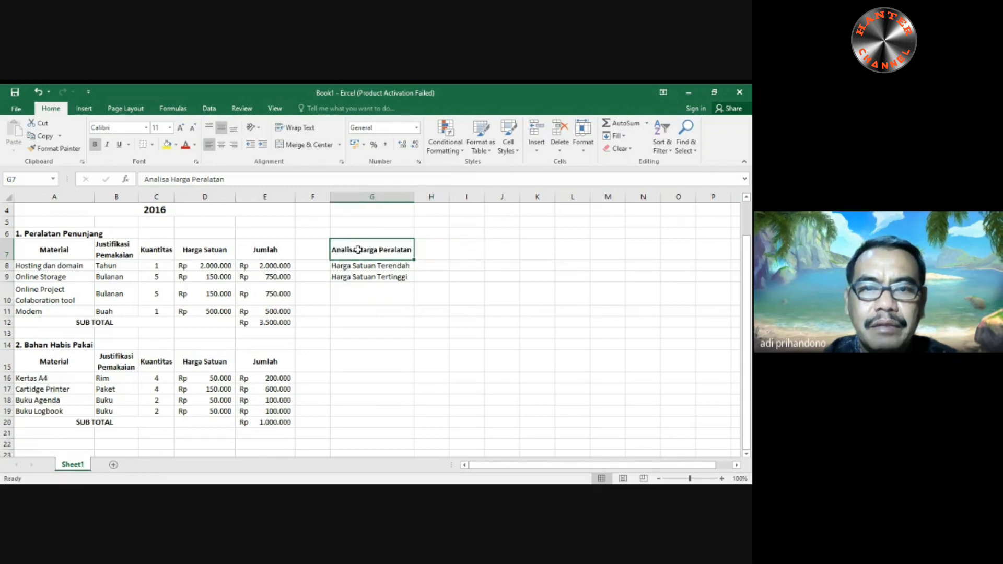
click(431, 268)
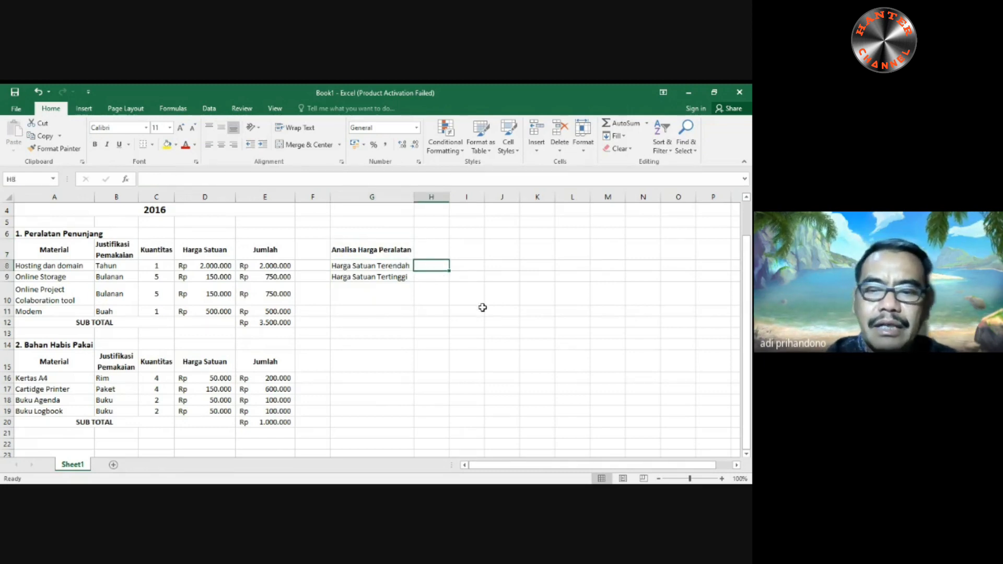
- Calculate the lowest unit price of the first table in H8 with =MIN(D8:D11)
text(=)
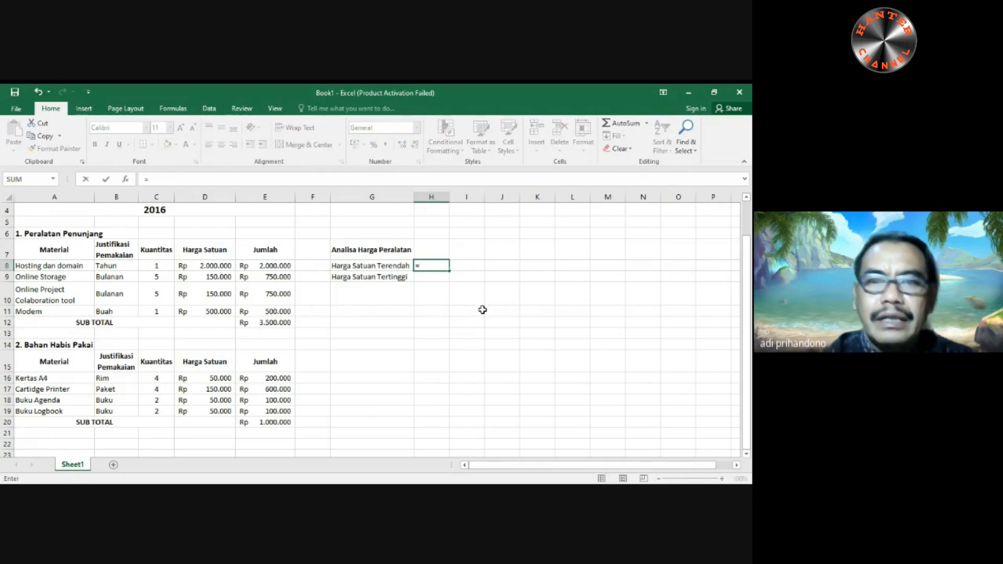
text(min()
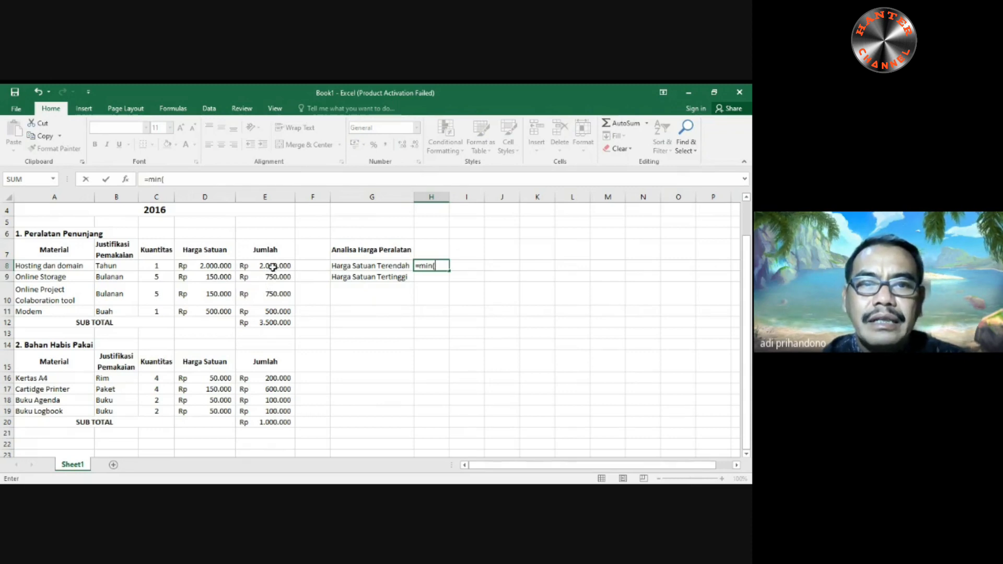
drag(219, 266, 225, 310)
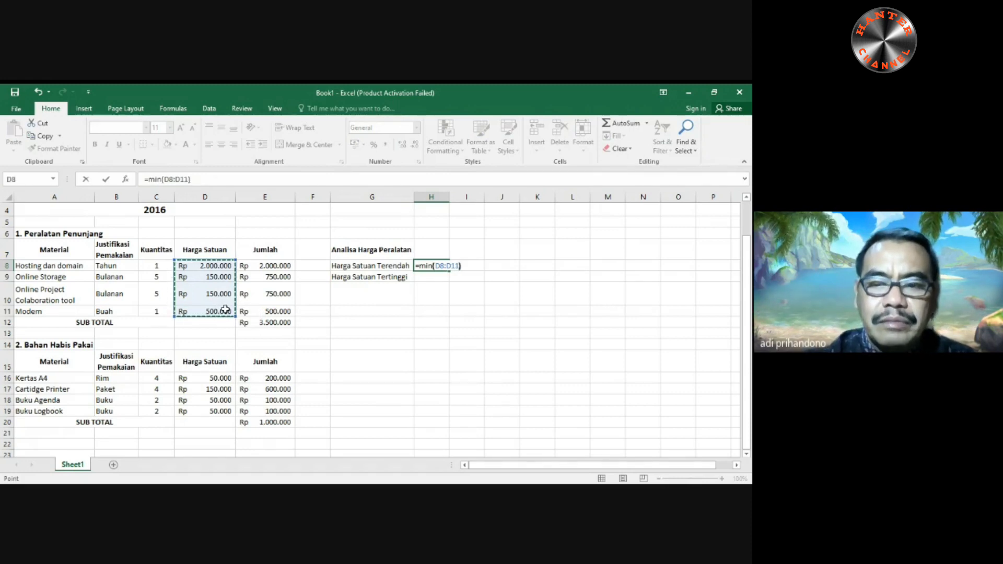
key(Return)
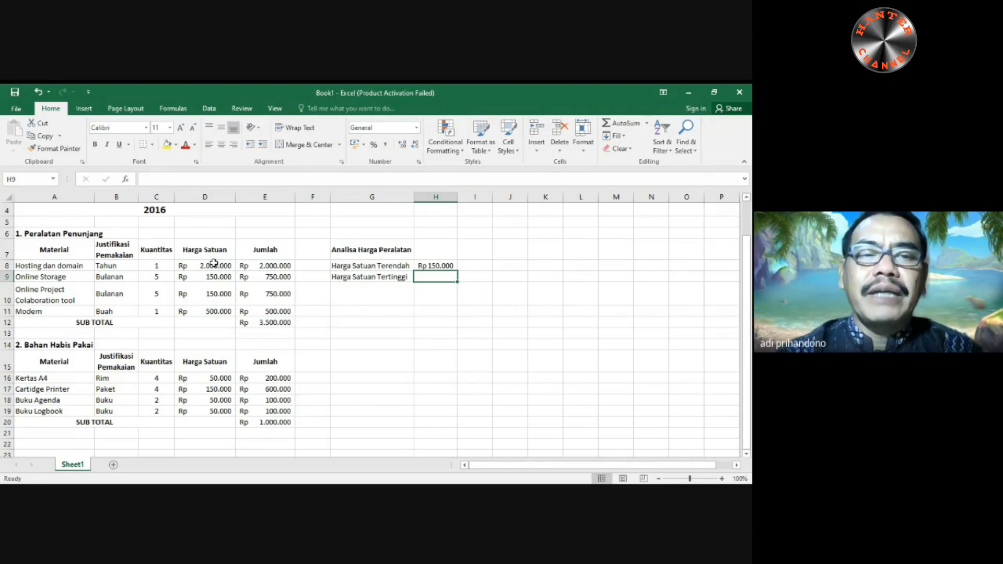
- Change the label in G8 under the analysis heading to "Jumlah Terendah"
click(359, 267)
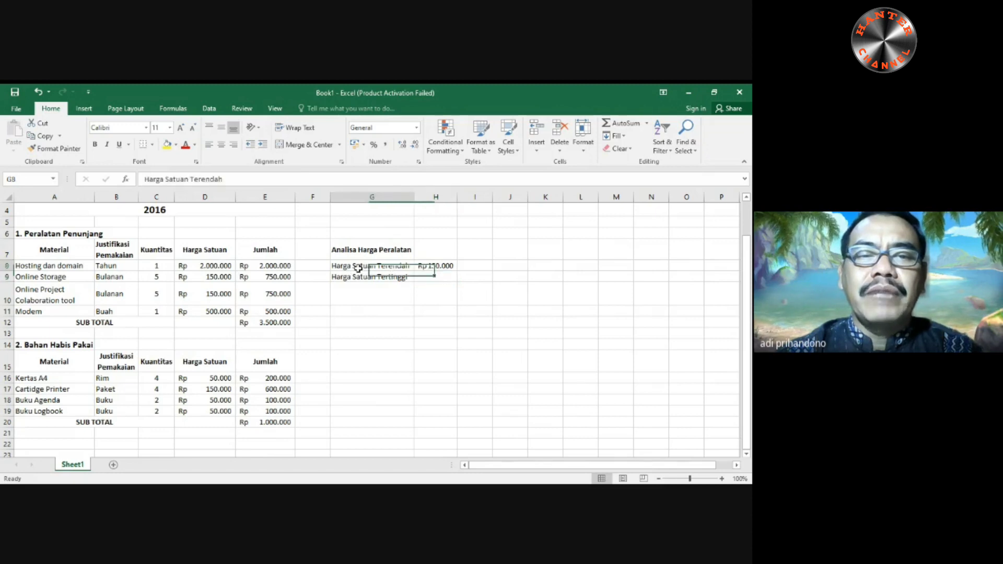
double_click(190, 179)
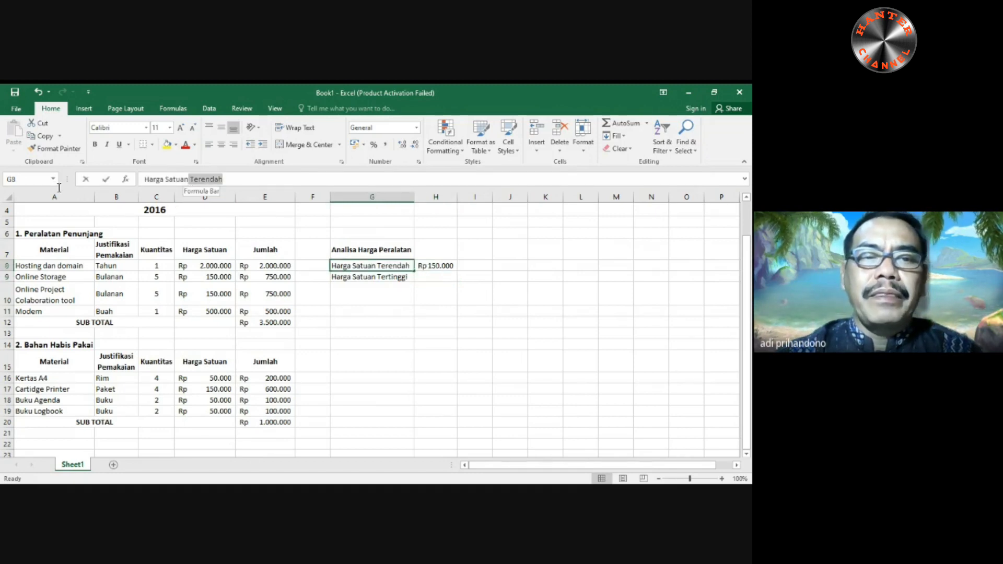
click(144, 179)
key(Delete)
key(Delete)
key(Delete)
key(Delete)
key(Delete)
key(Delete)
key(Delete)
key(Delete)
key(Delete)
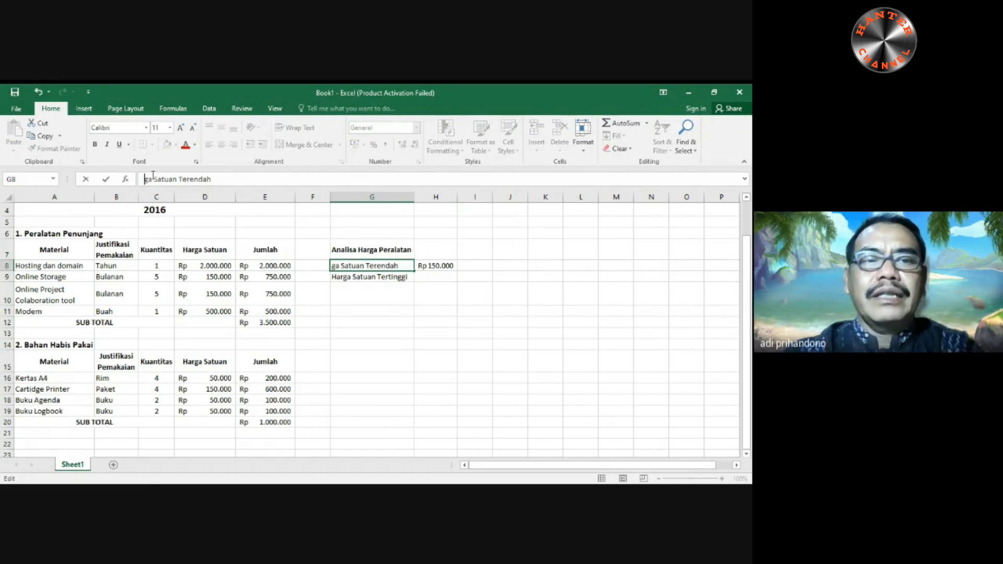
key(Delete)
key(Delete)
key(Delete)
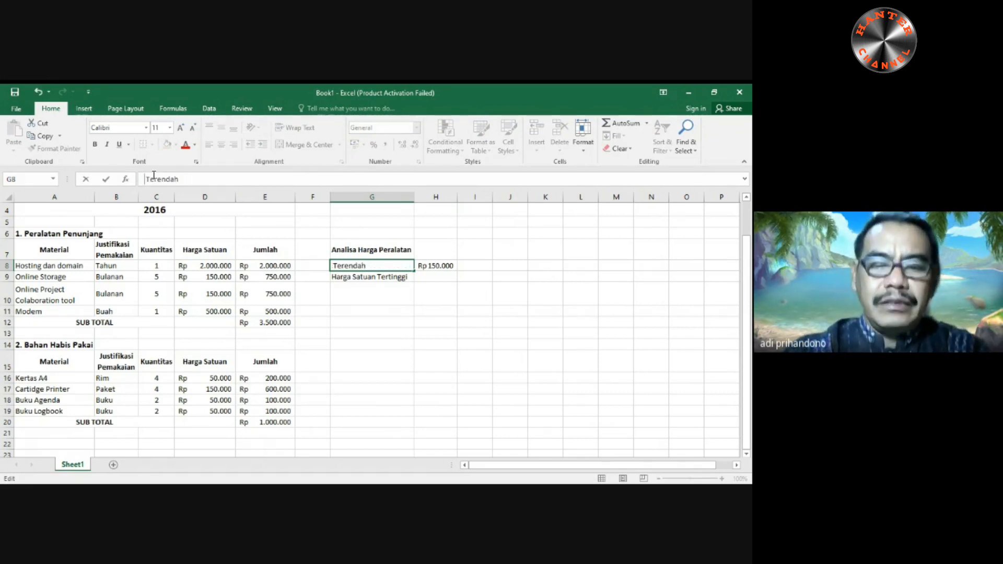
text(Jumlah)
key(Return)
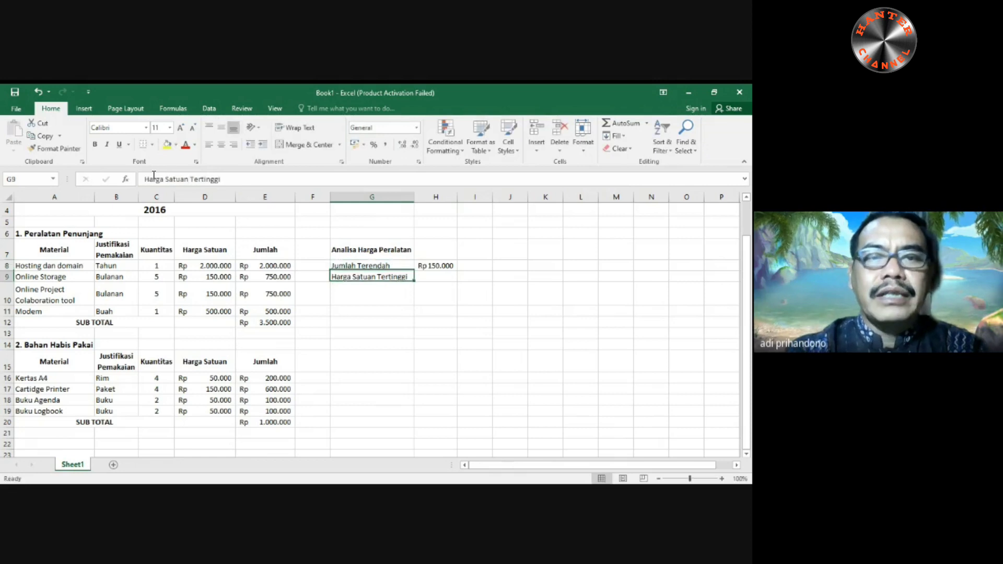
- Change the label in G9 to "Jumlah Tertinggi"
click(146, 180)
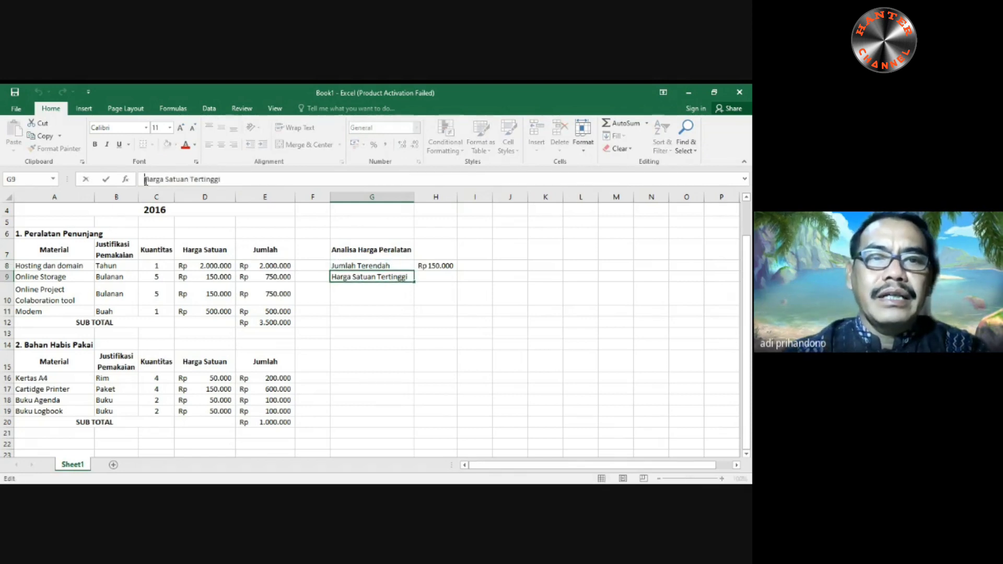
key(Delete)
key(Delete)
key(Delete)
key(Delete)
key(Delete)
key(Delete)
key(Delete)
key(Delete)
key(Delete)
key(Delete)
key(Delete)
key(Delete)
key(Delete)
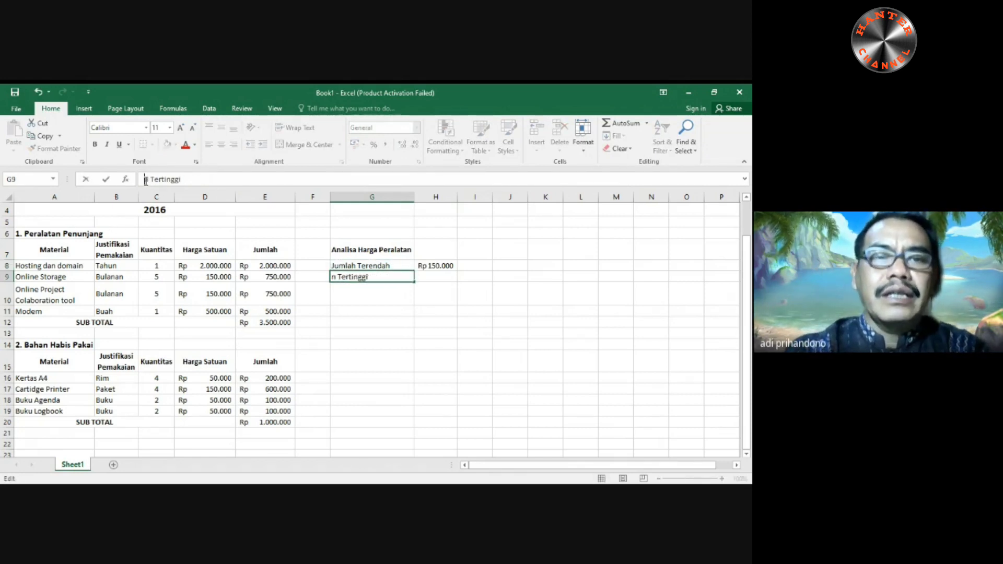
text(Jumlah)
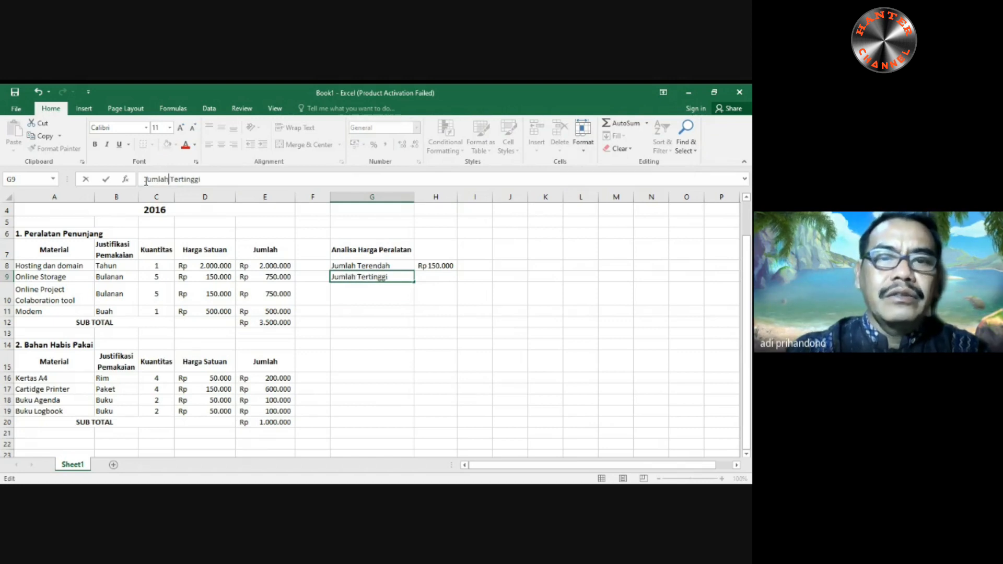
key(Return)
- Calculate the highest equipment total in H9 with =MAX(E8:E11), using the first table's Jumlah values
click(438, 276)
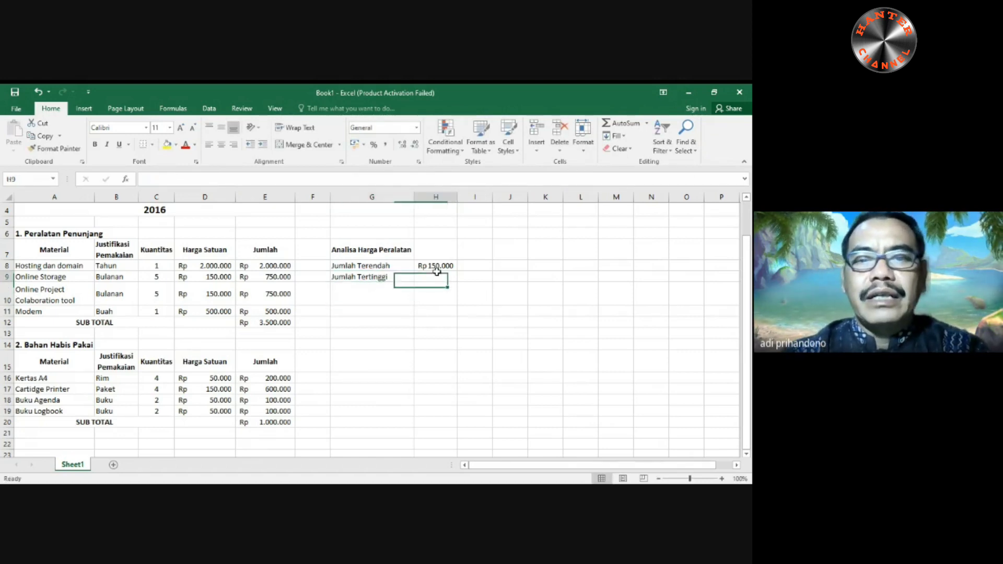
click(436, 267)
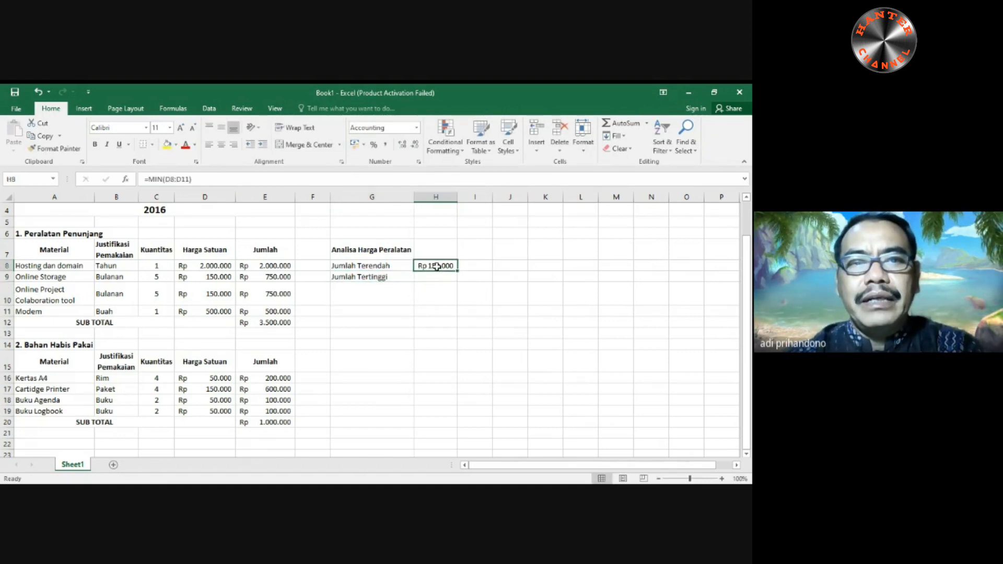
click(440, 275)
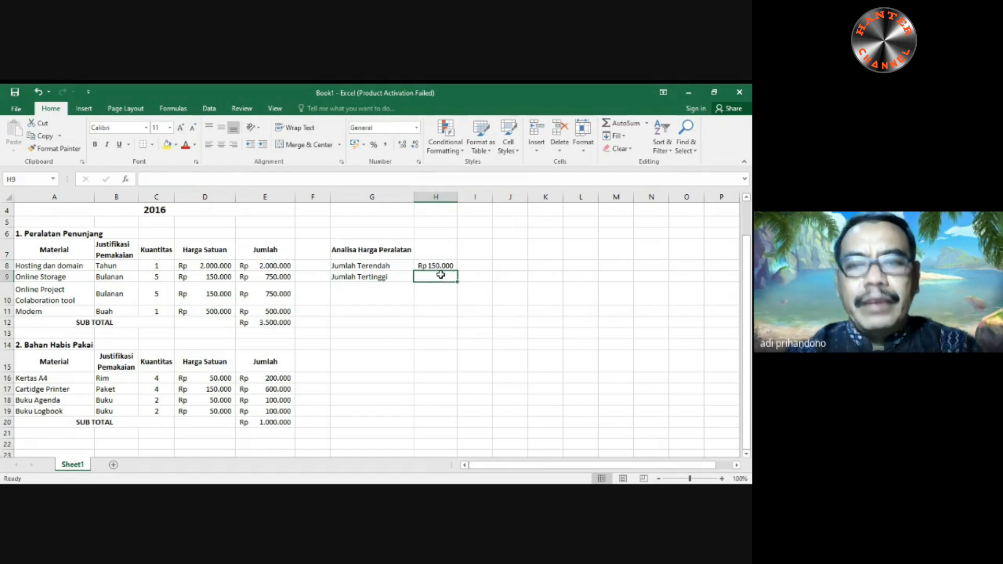
text(=max()
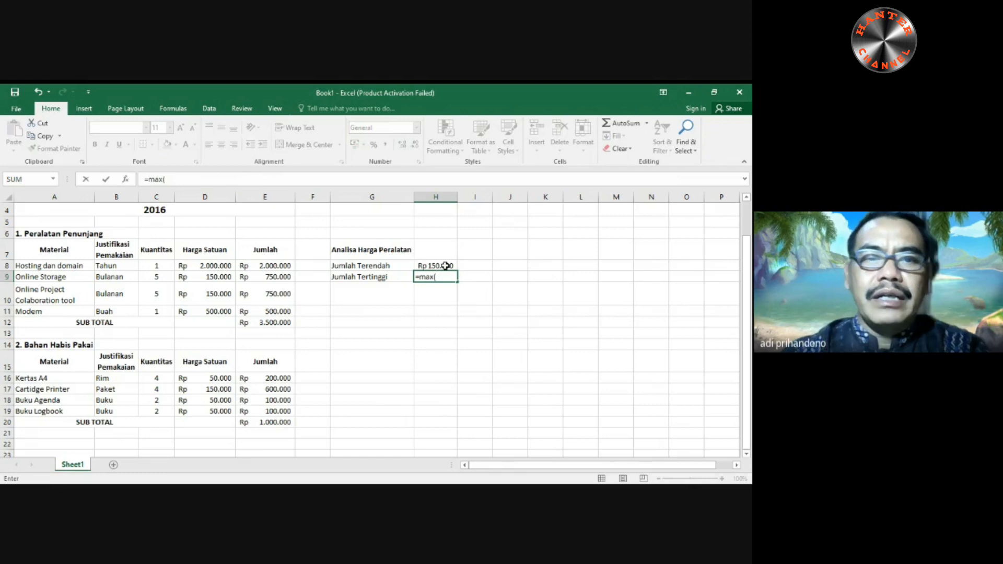
drag(287, 267, 273, 308)
text())
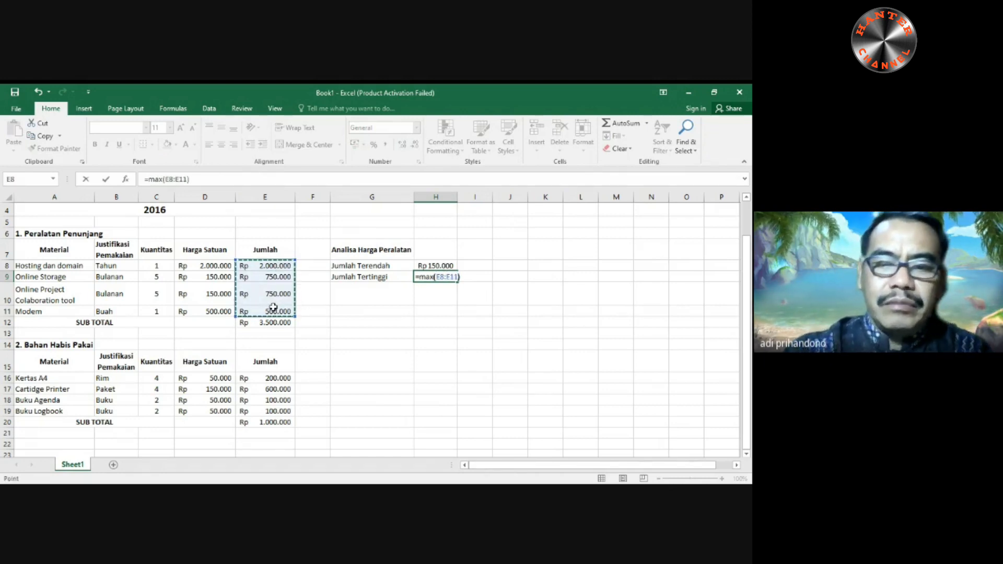
key(Return)
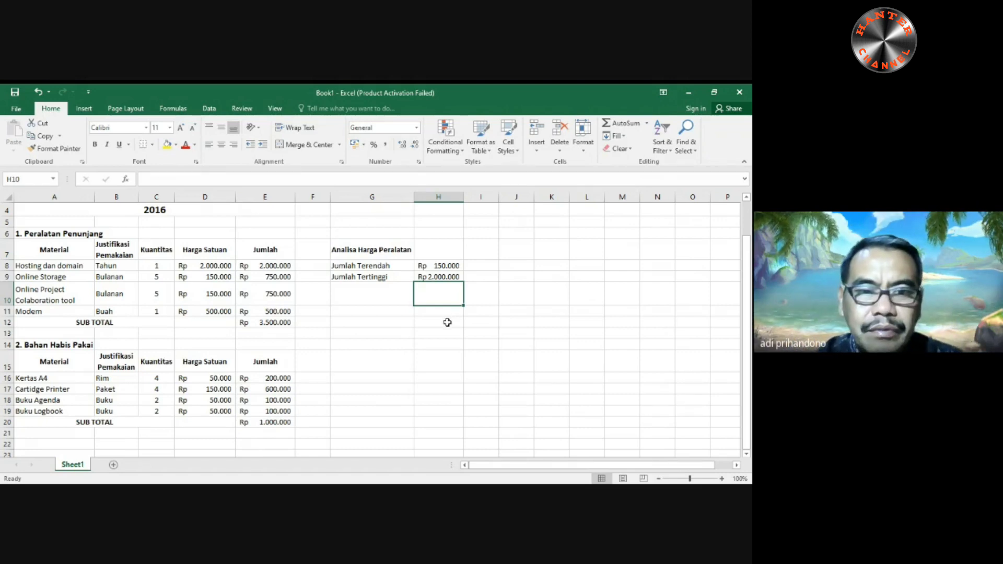
- Replace the formula in H8 with =MIN(E8:E11) so it uses the Jumlah values of the first table
click(442, 267)
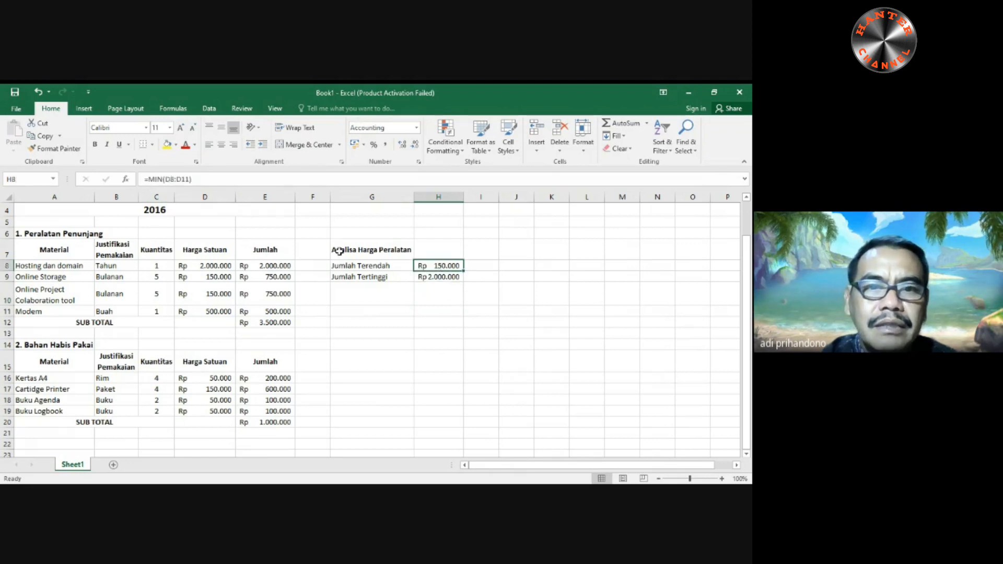
text(=min)
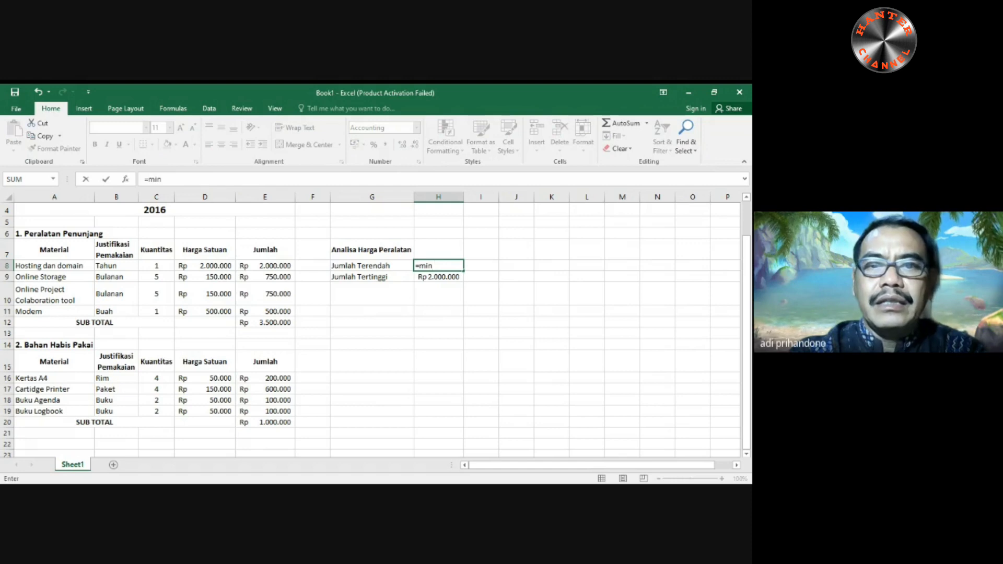
text(()
drag(277, 266, 277, 309)
text())
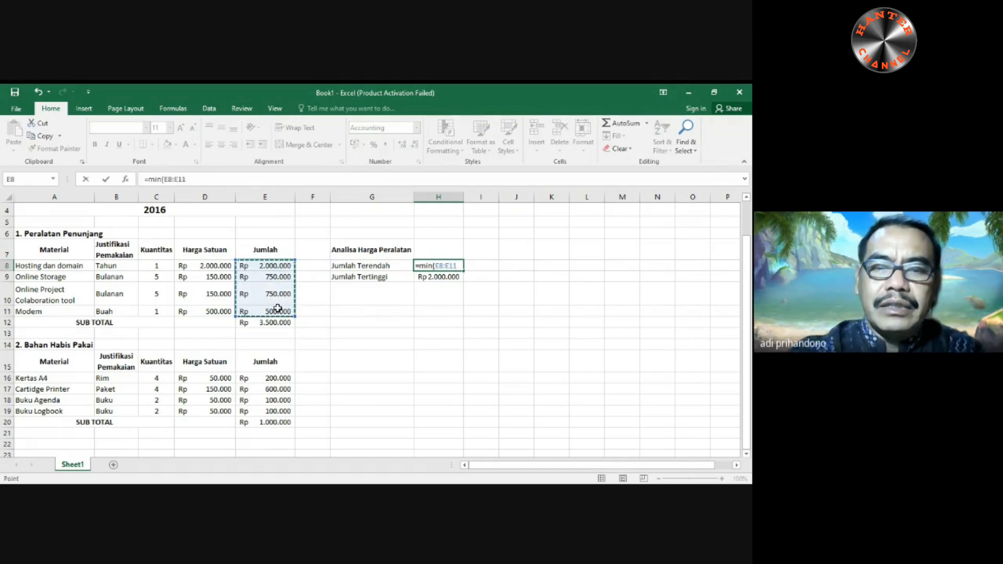
key(Return)
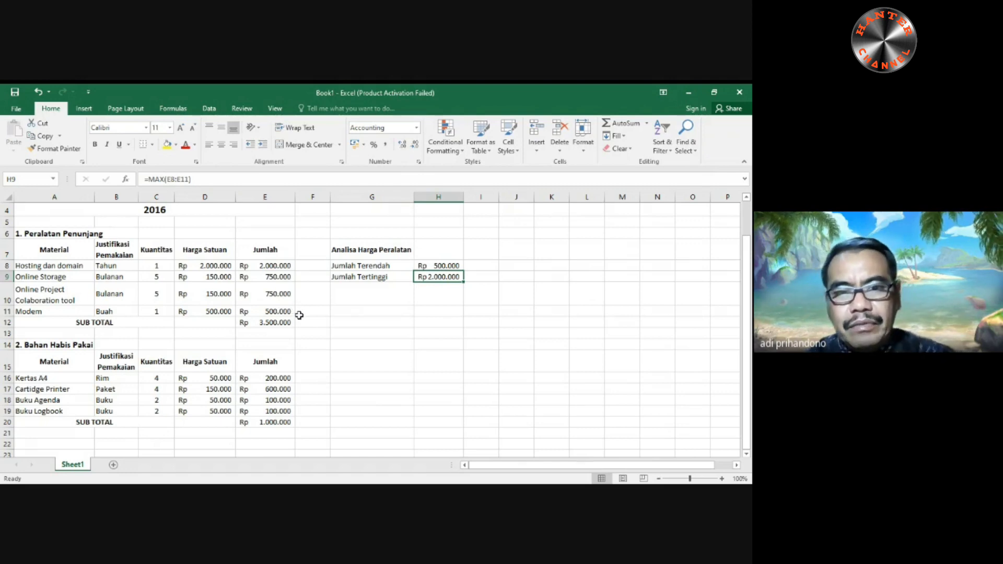
click(309, 267)
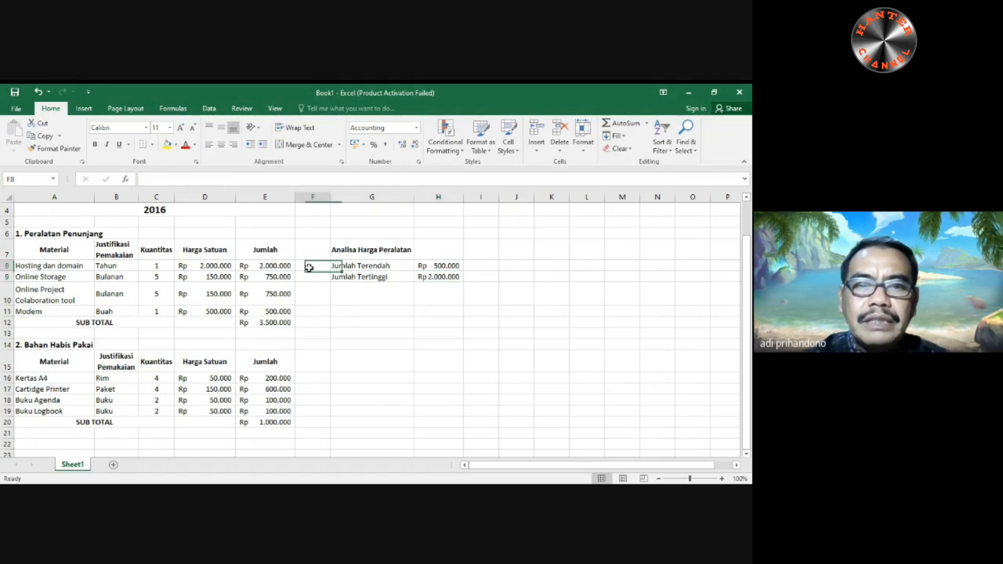
click(314, 196)
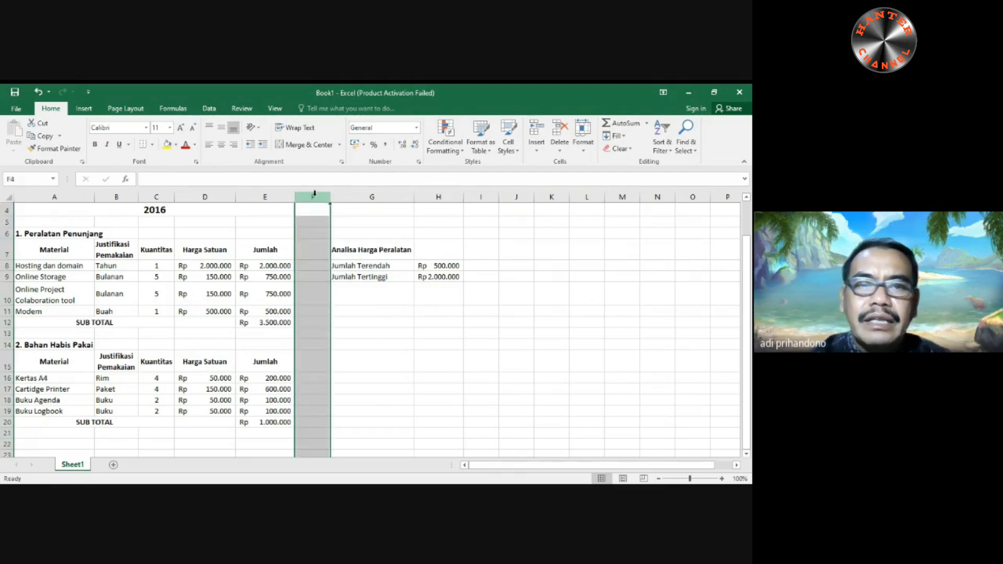
click(318, 277)
click(313, 196)
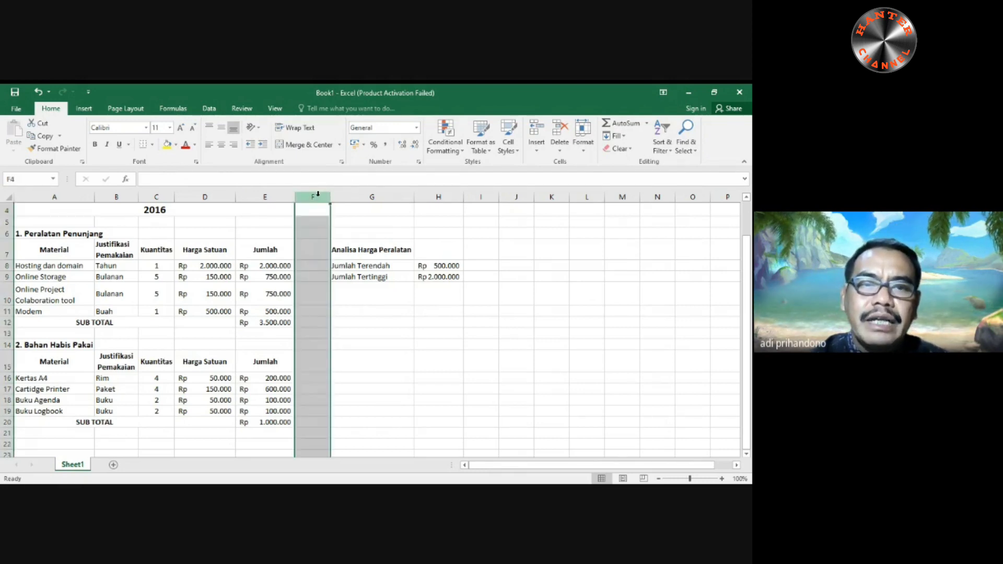
click(310, 293)
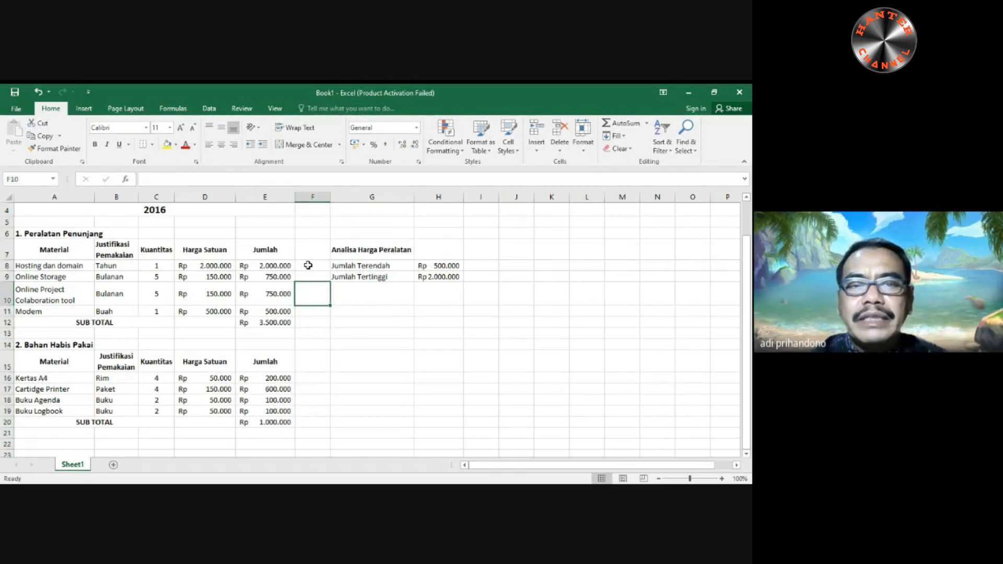
click(312, 196)
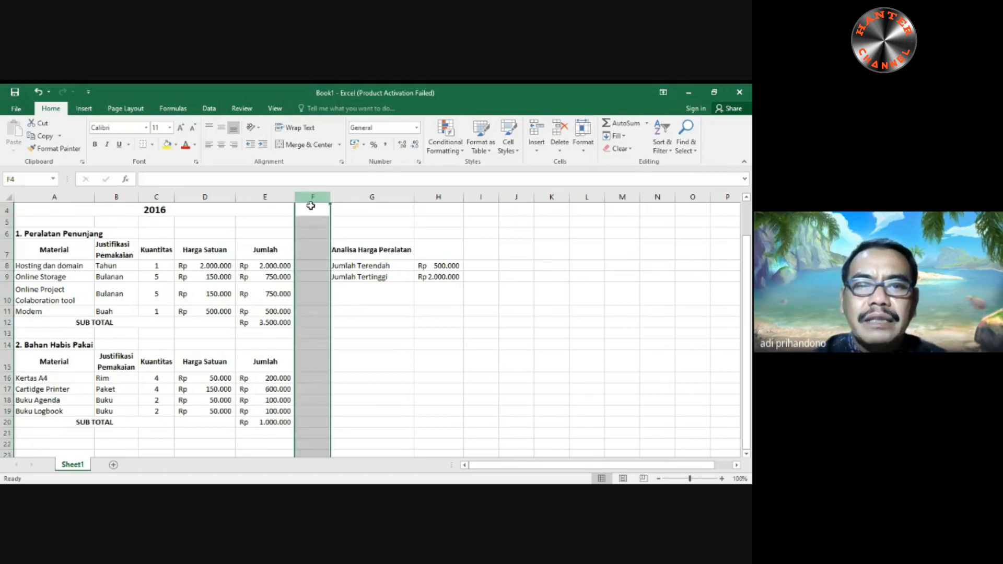
click(308, 309)
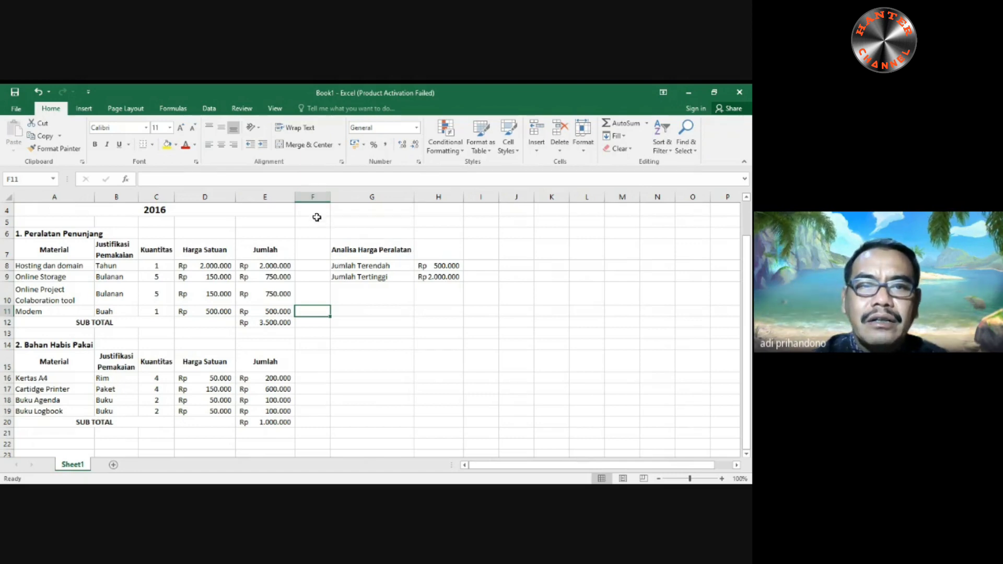
- Insert a new sheet column at F, between the Jumlah column and the price analysis
click(313, 195)
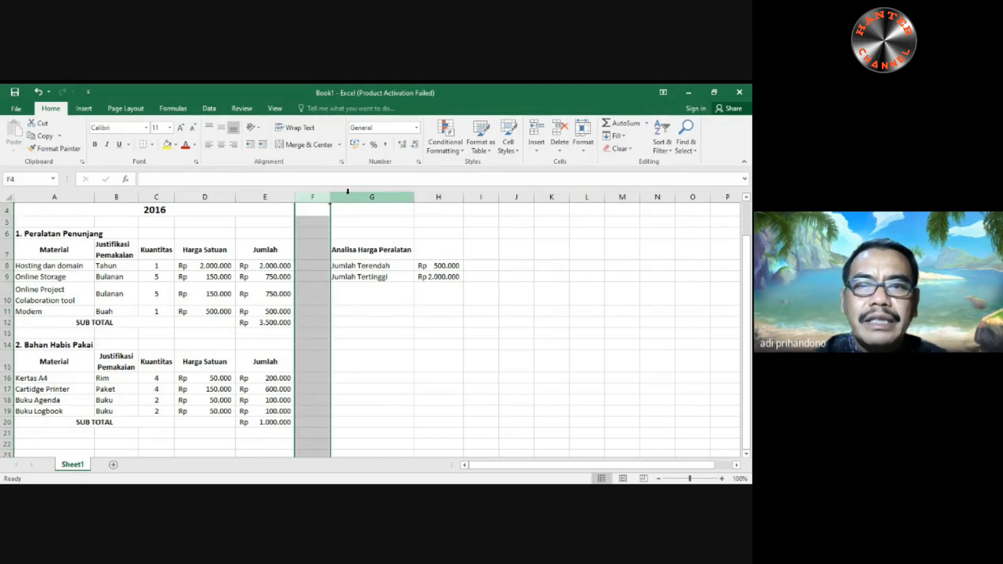
click(537, 150)
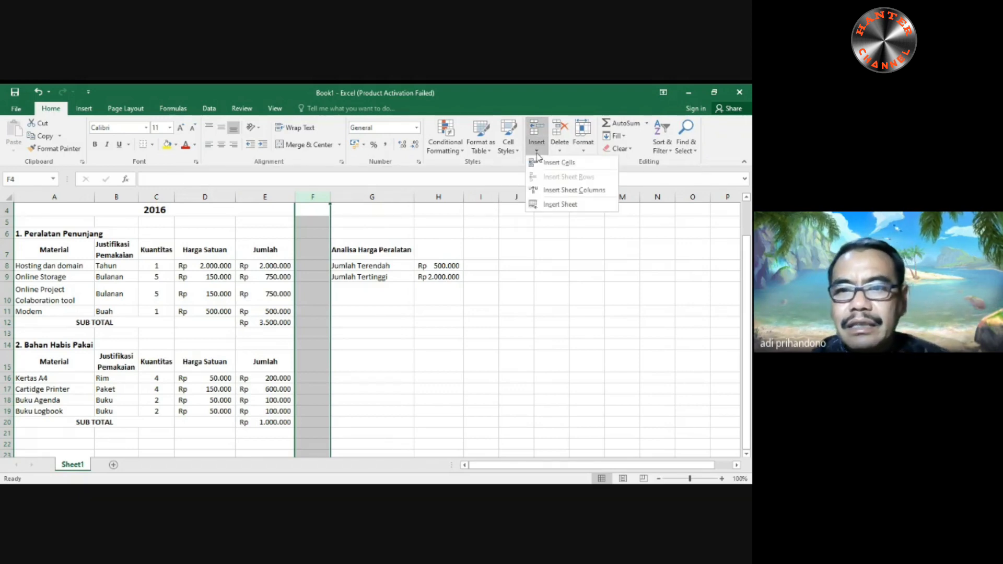
click(558, 190)
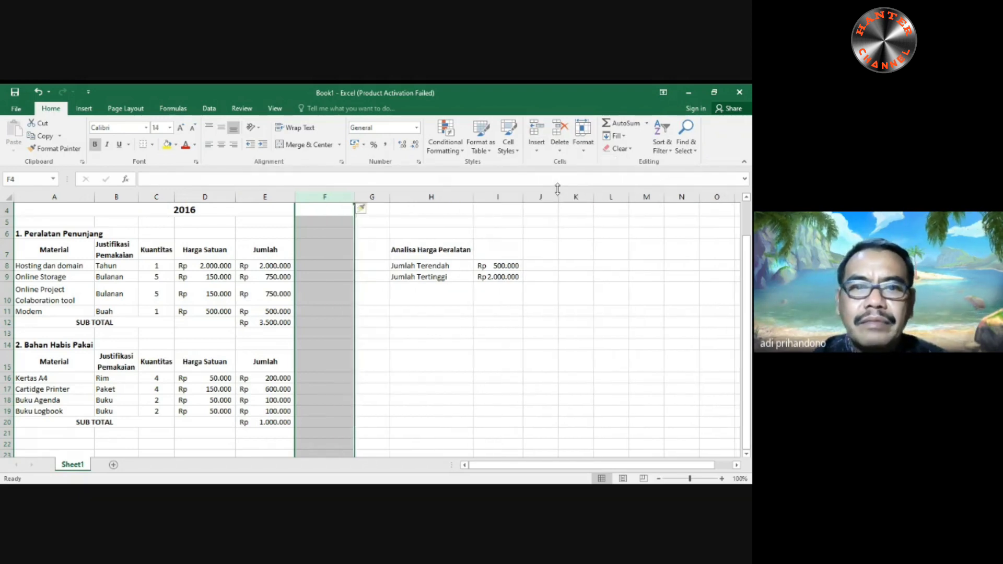
click(393, 352)
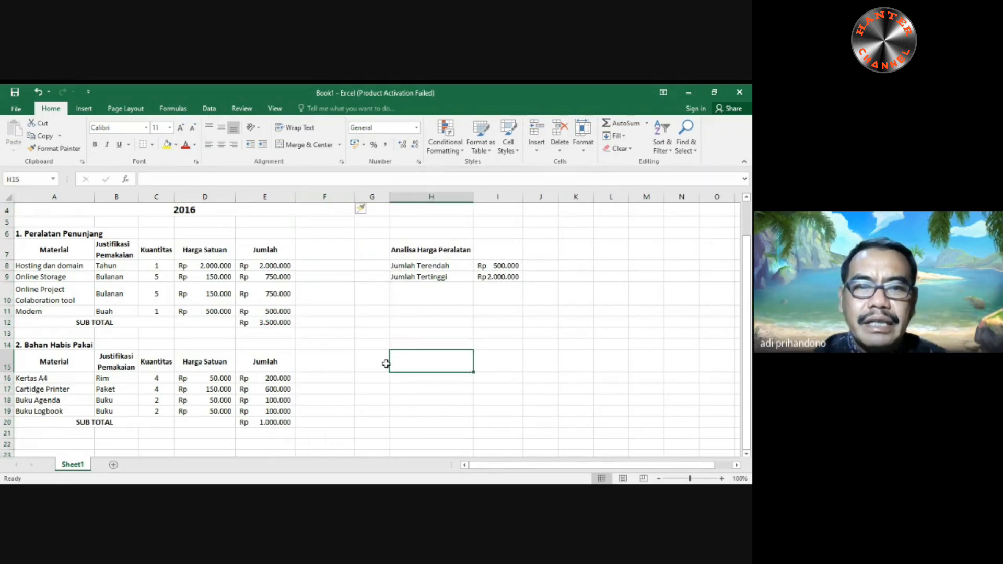
- Enter the header "Jumlah Harga * 5%" in F7, beside the Jumlah header of the equipment table
click(326, 249)
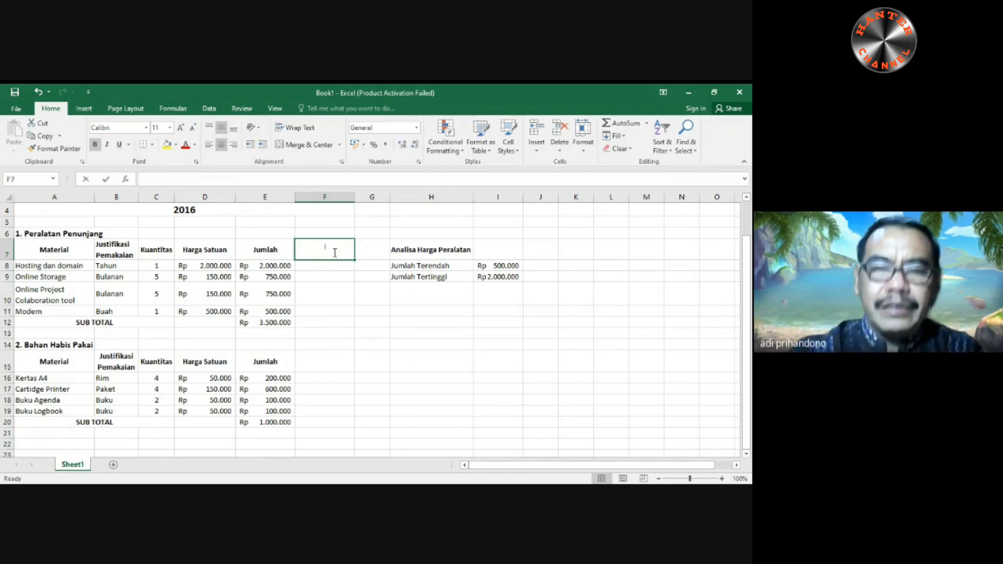
text(Jumlah Harga)
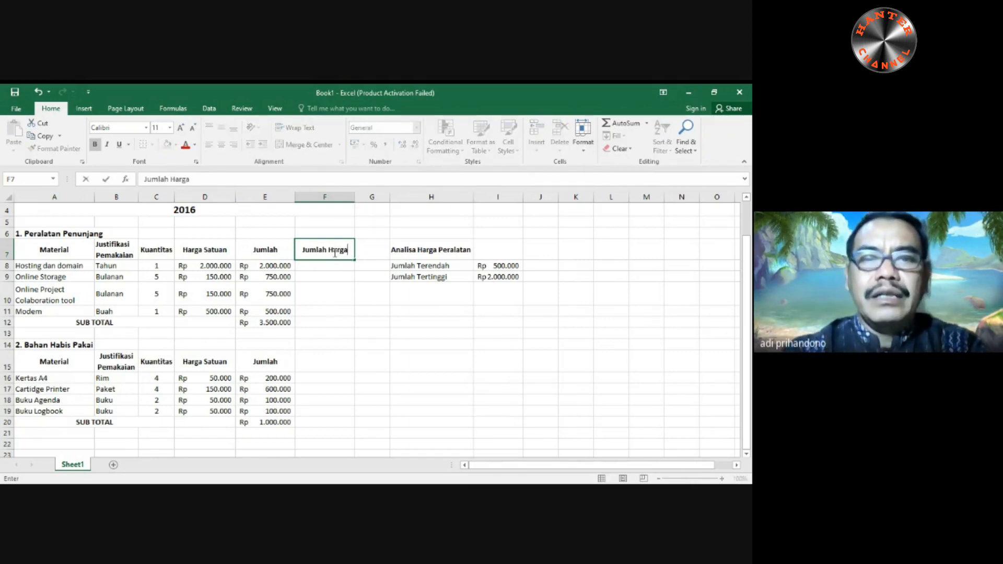
text( *)
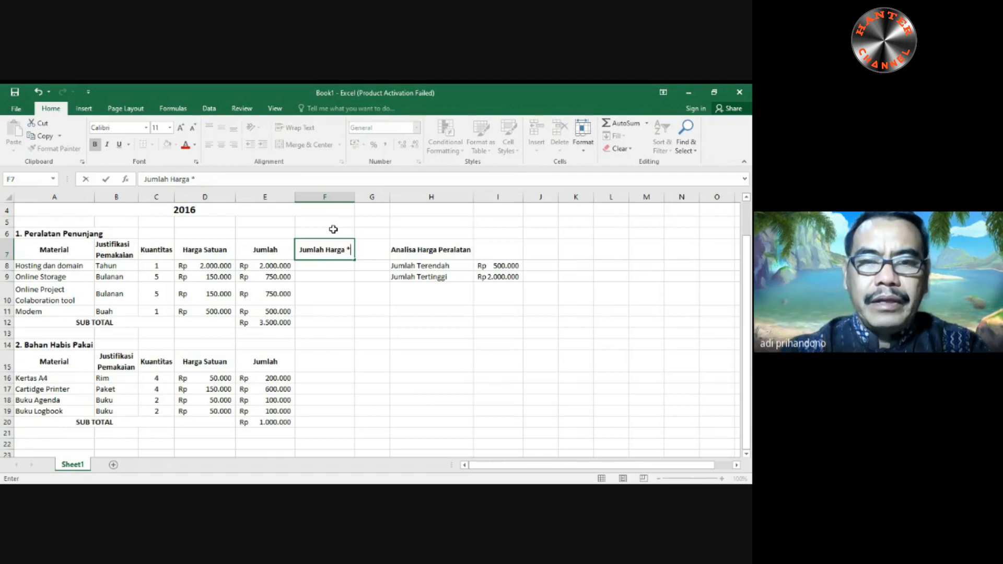
text( P)
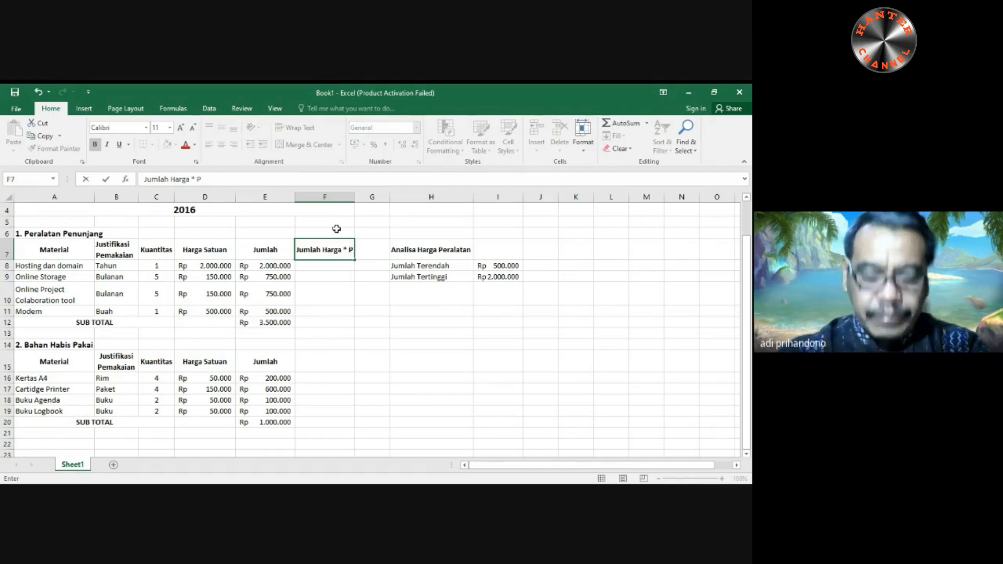
key(BackSpace)
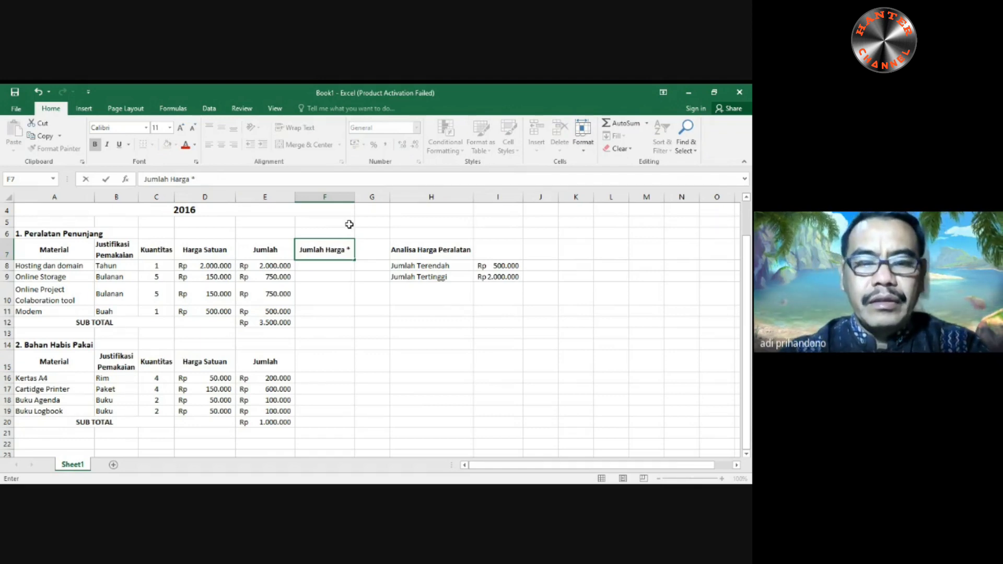
text(5%)
key(Return)
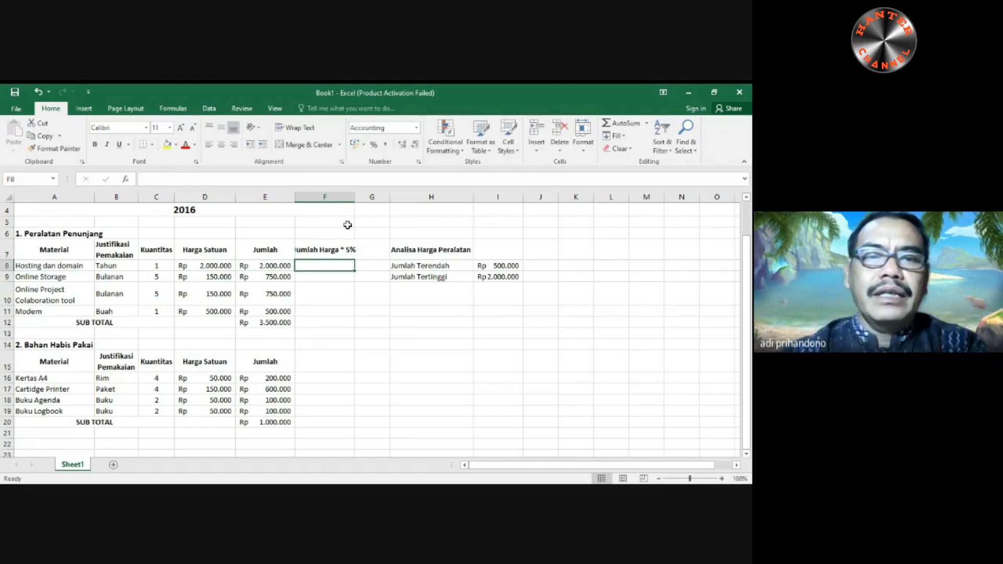
- Wrap the header text in F7 and narrow column F slightly
click(335, 256)
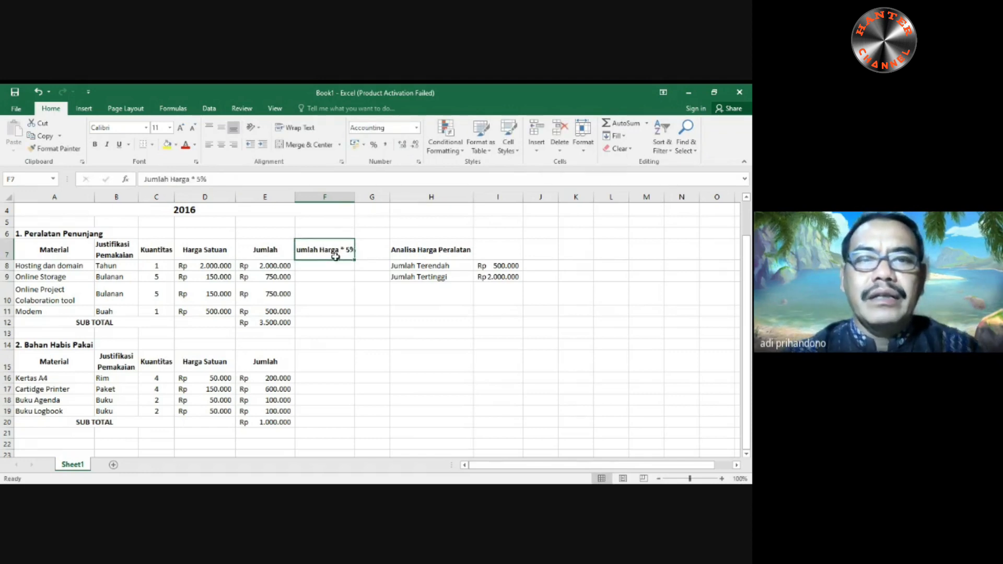
click(294, 128)
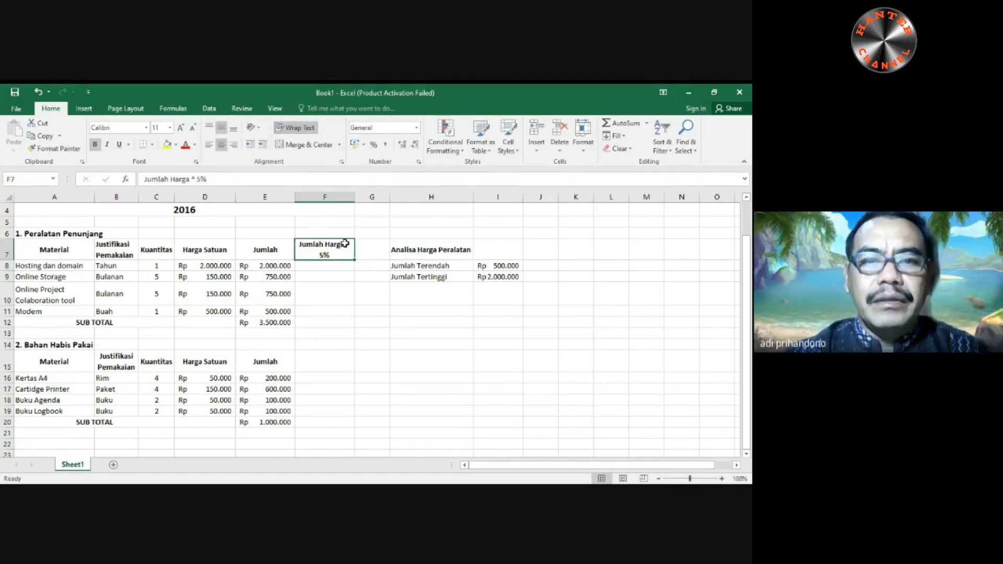
drag(351, 198, 346, 198)
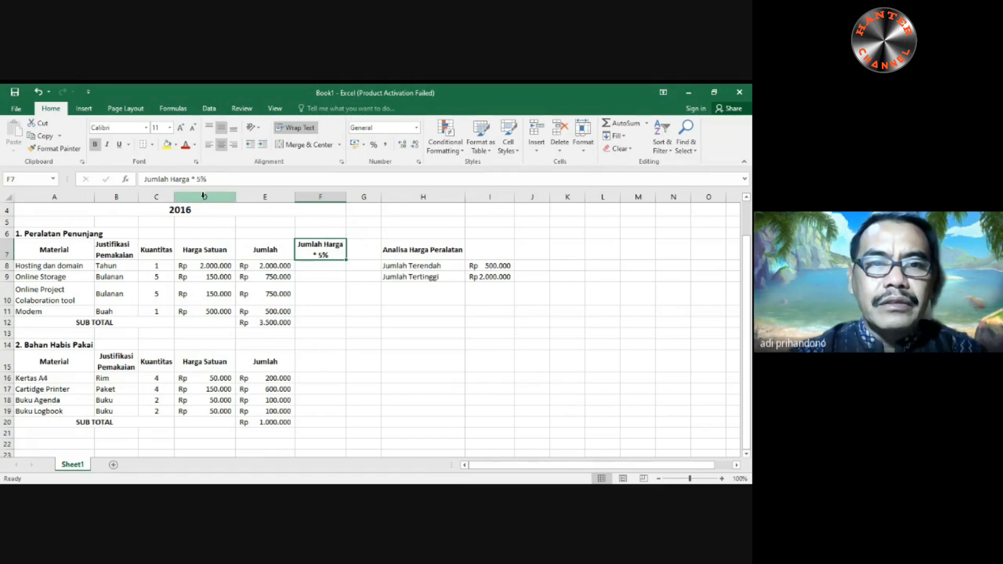
- Change the F7 header to "Jumlah Harga + 5%" and widen column F slightly
click(192, 179)
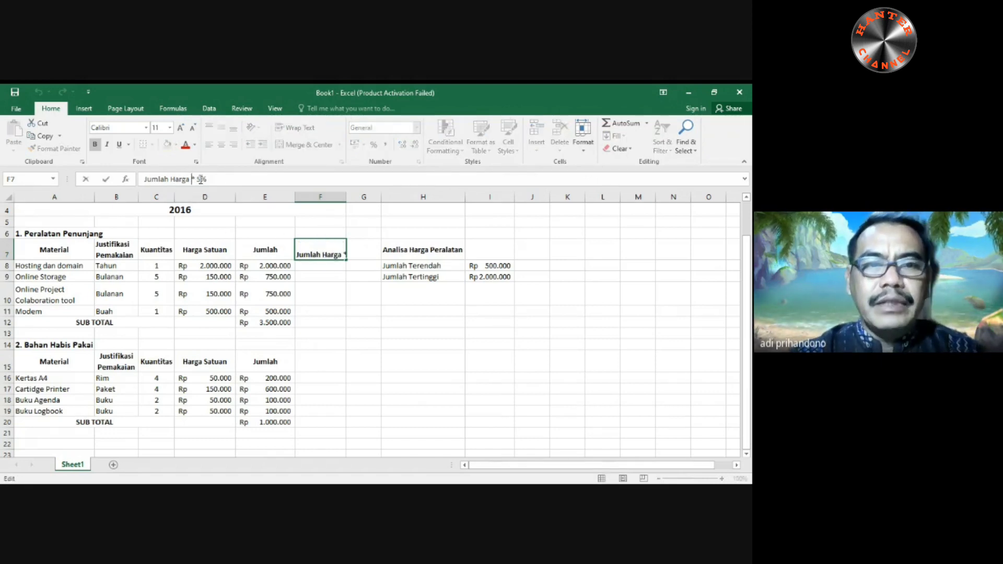
text(+)
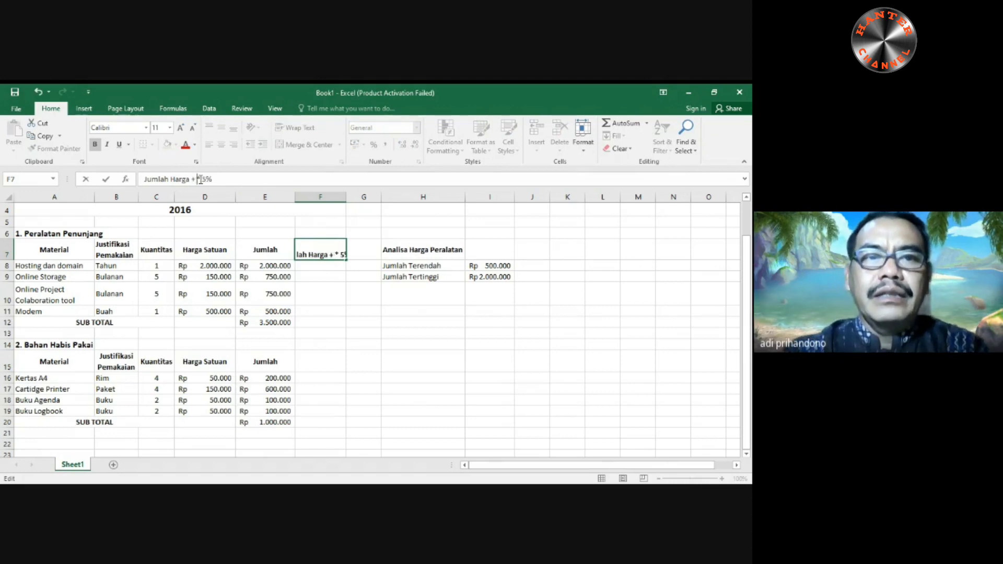
text( ()
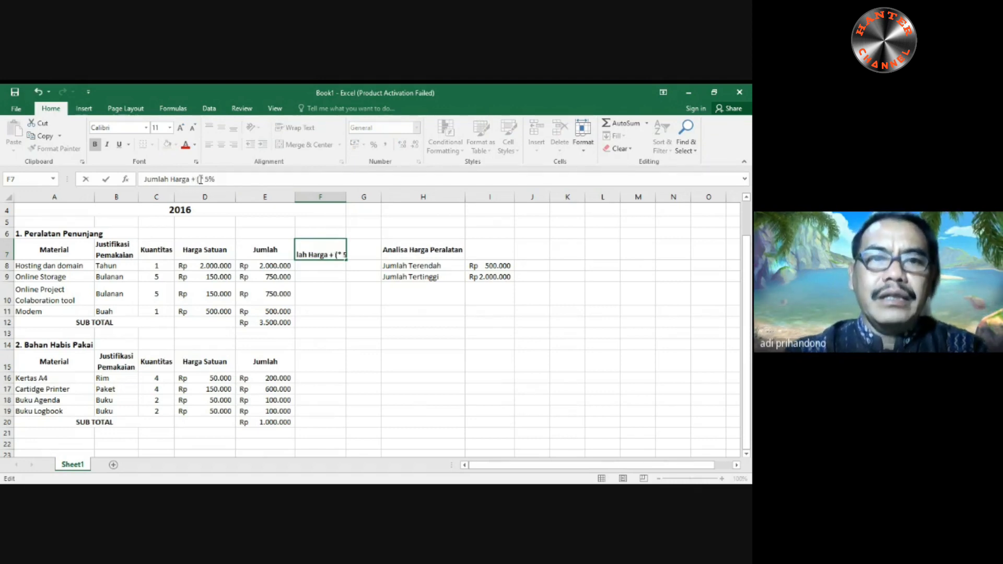
text(Jumlah H)
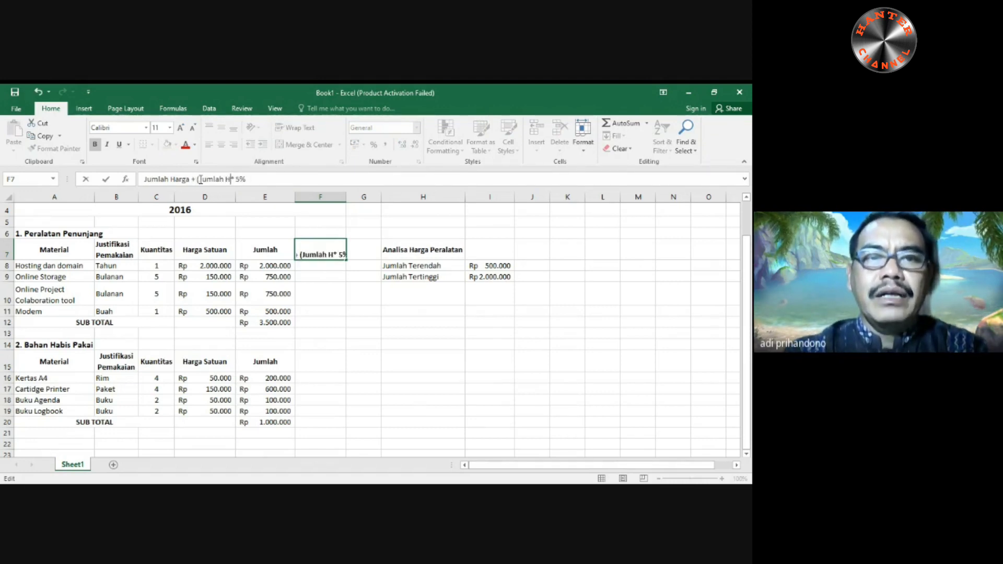
text(arga)
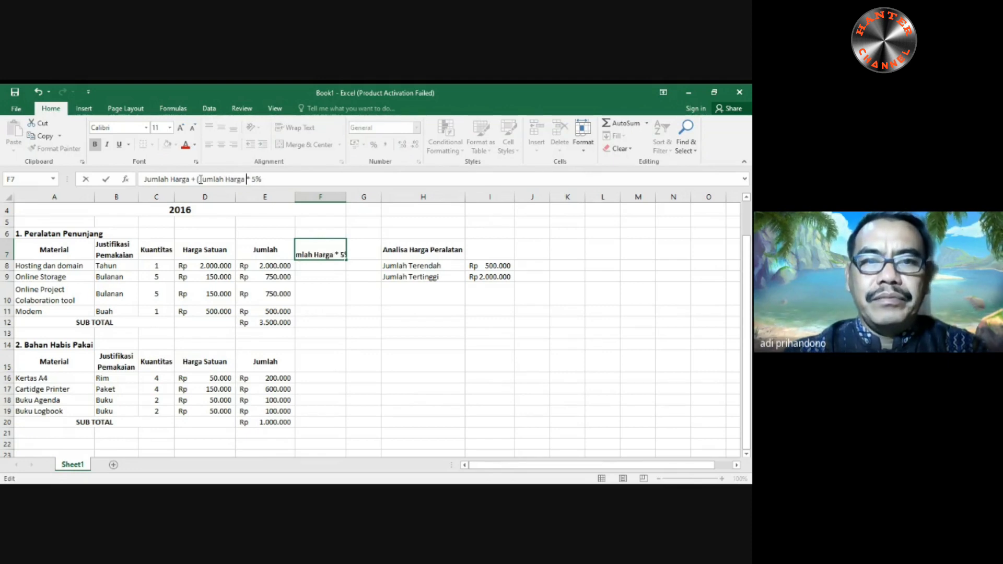
click(268, 178)
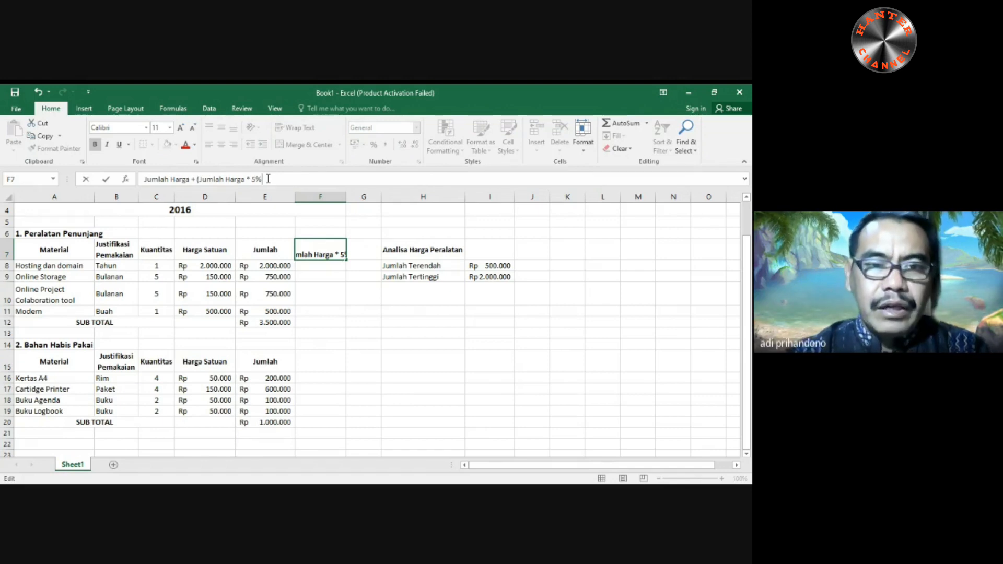
click(198, 179)
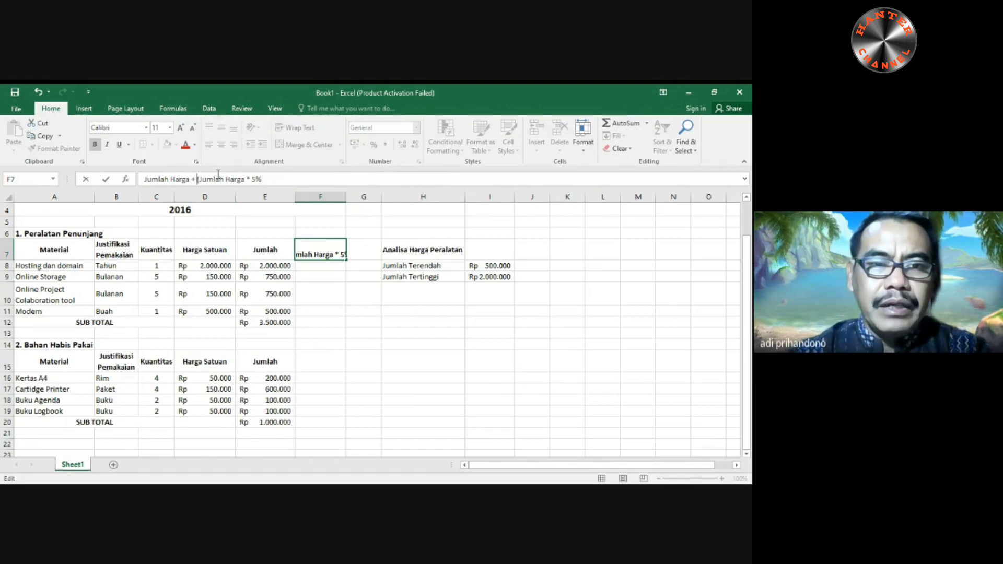
key(Delete)
key(Delete)
key(Delete)
key(Delete)
key(Delete)
key(Delete)
key(Delete)
key(Delete)
key(Delete)
key(Delete)
key(Delete)
key(Delete)
key(Delete)
key(Delete)
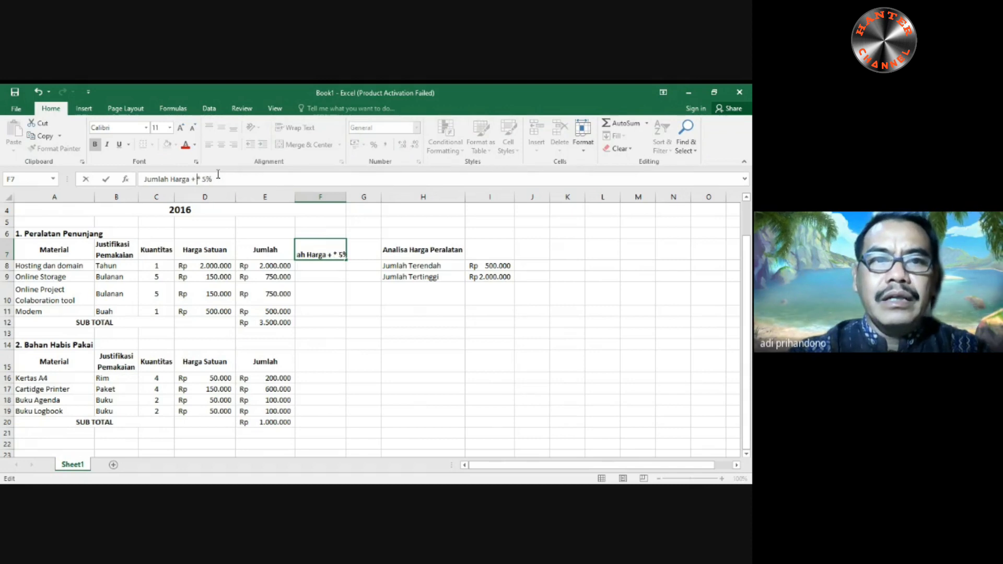
key(Delete)
key(Delete)
key(Return)
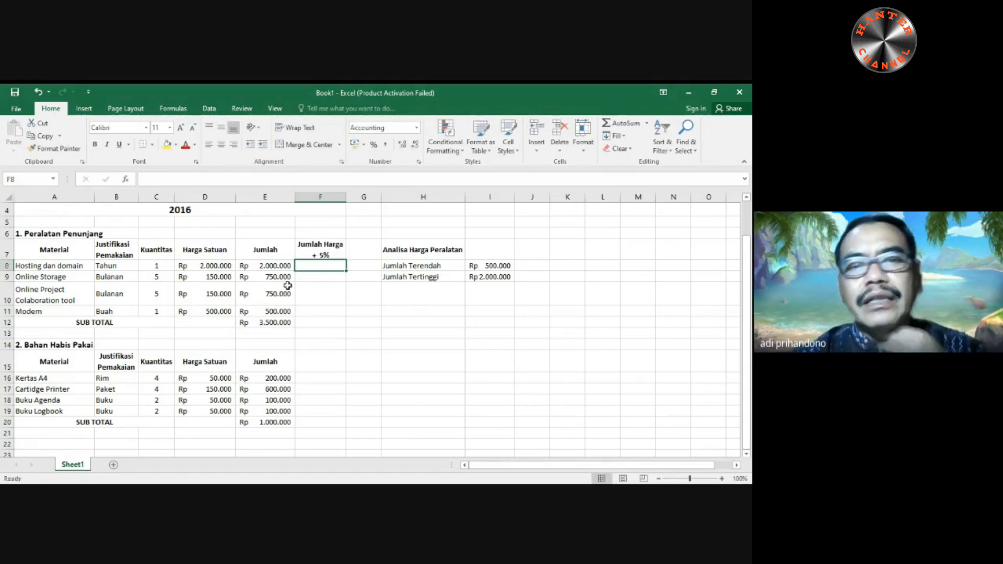
click(274, 266)
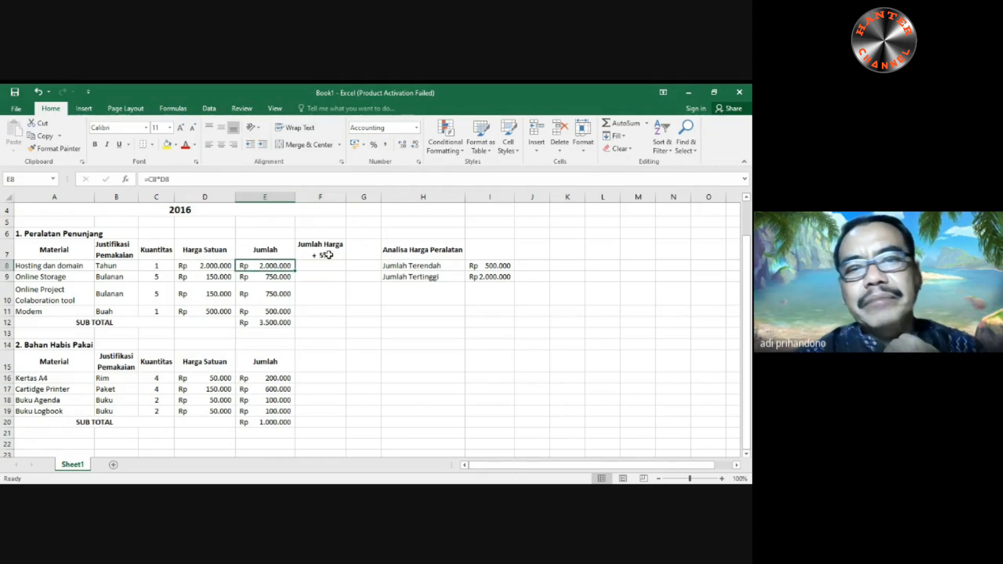
drag(346, 199, 353, 201)
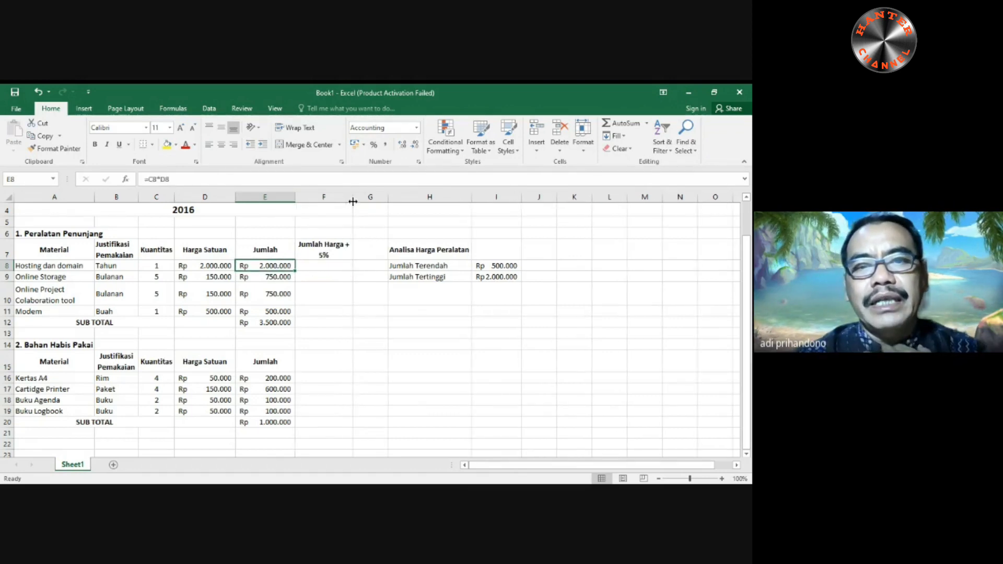
- Calculate the Hosting dan domain amount plus 5% in F8 with the formula =E8+(E8*5%)
click(329, 270)
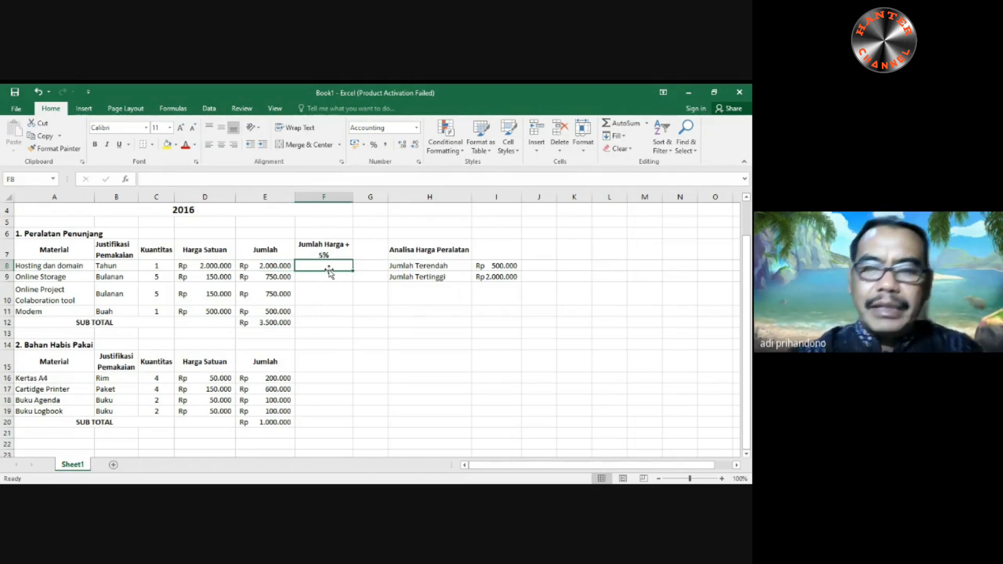
text(=)
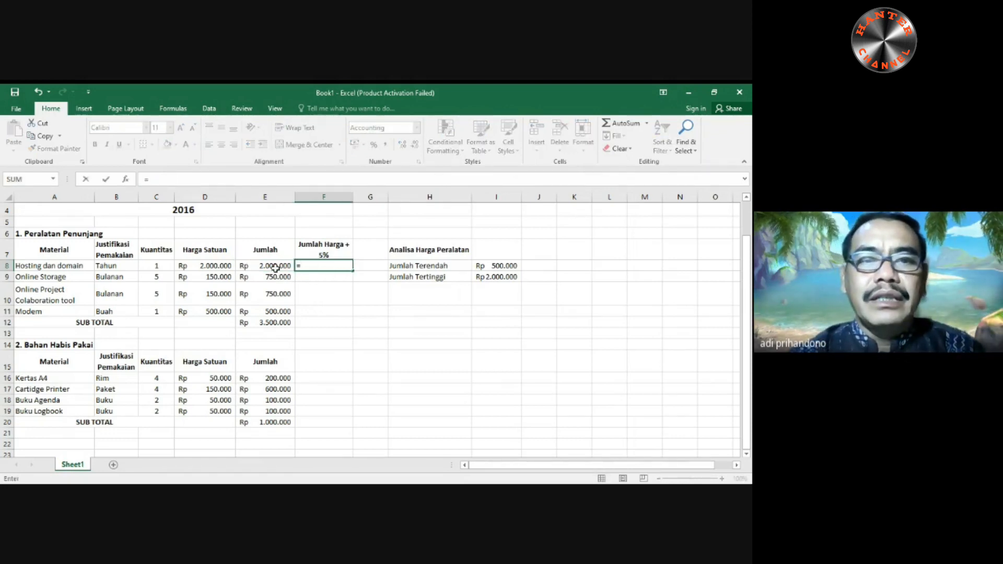
click(275, 267)
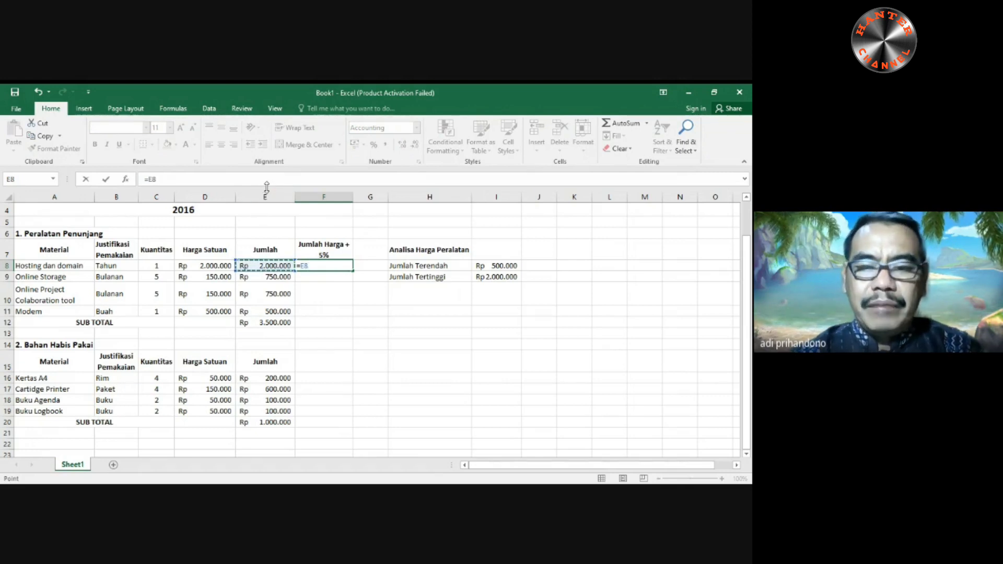
text(+)
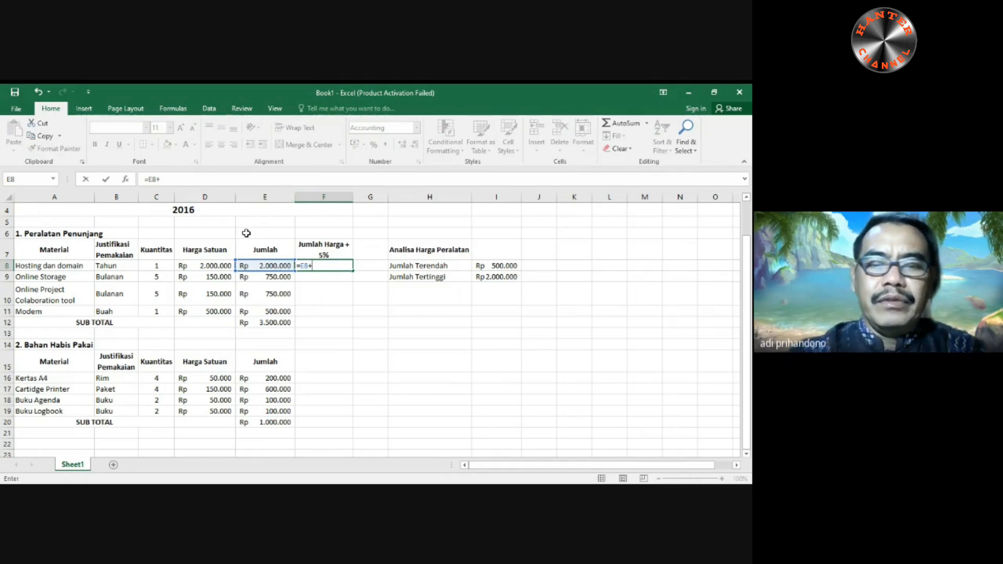
text(()
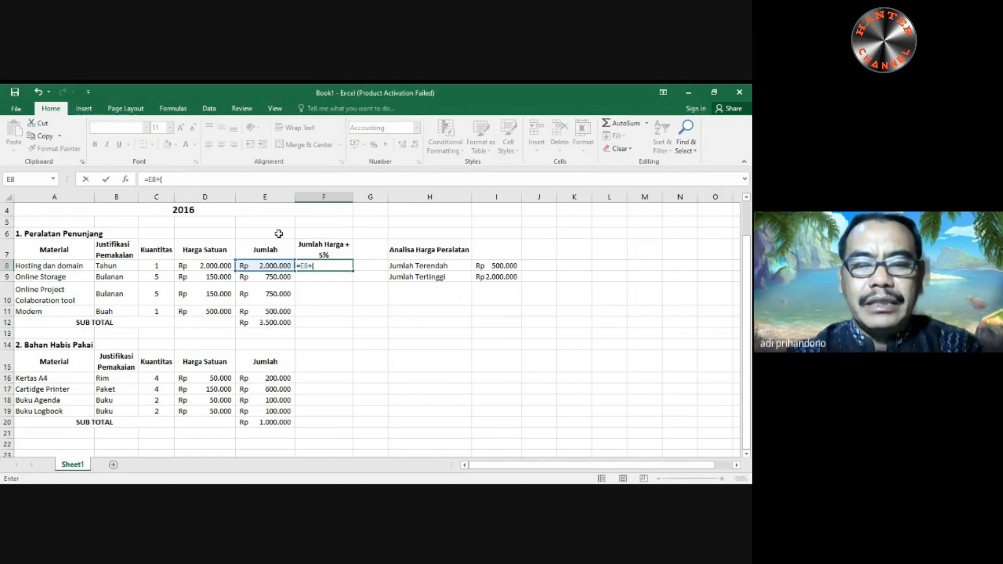
text(5)
key(BackSpace)
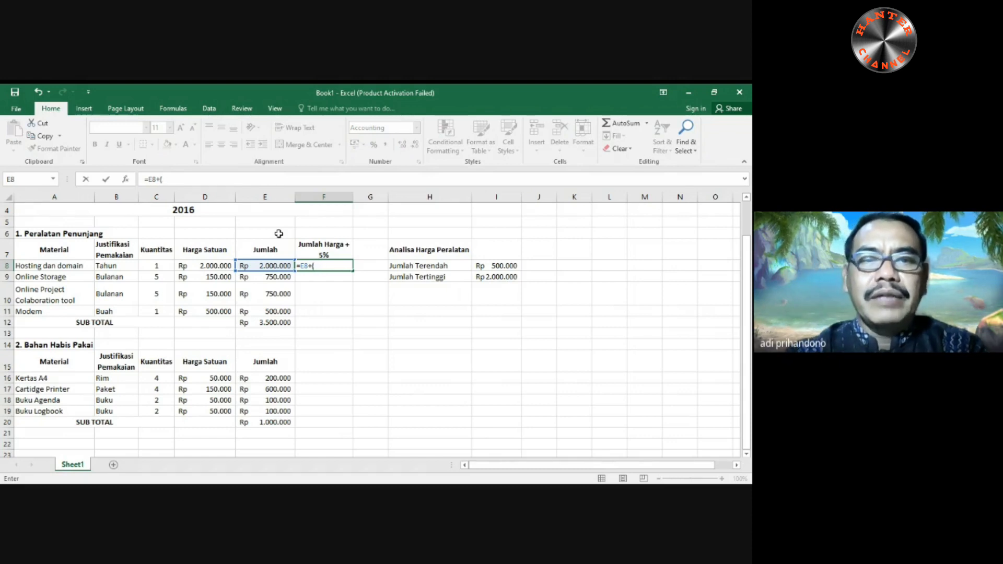
click(253, 266)
text(*)
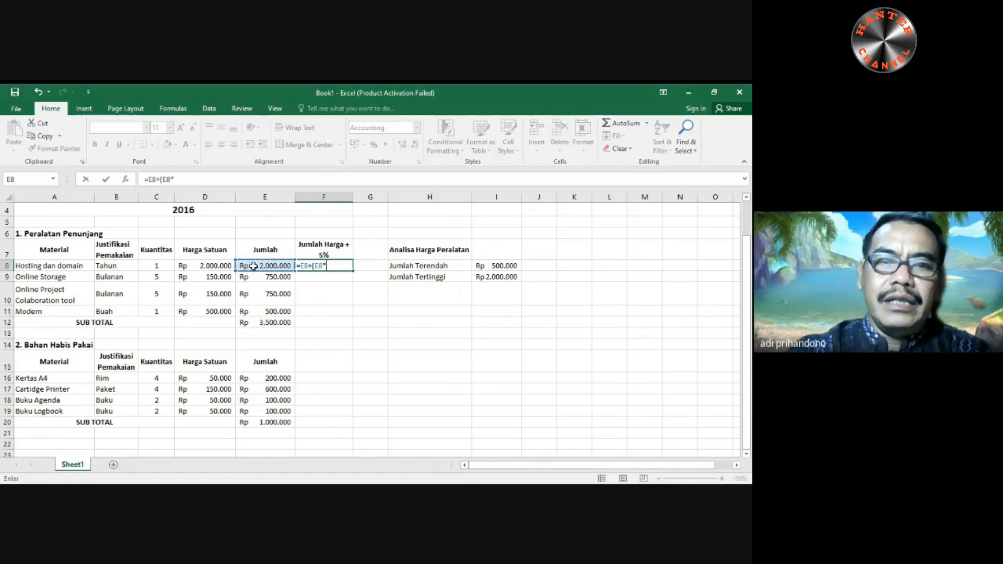
text(5)
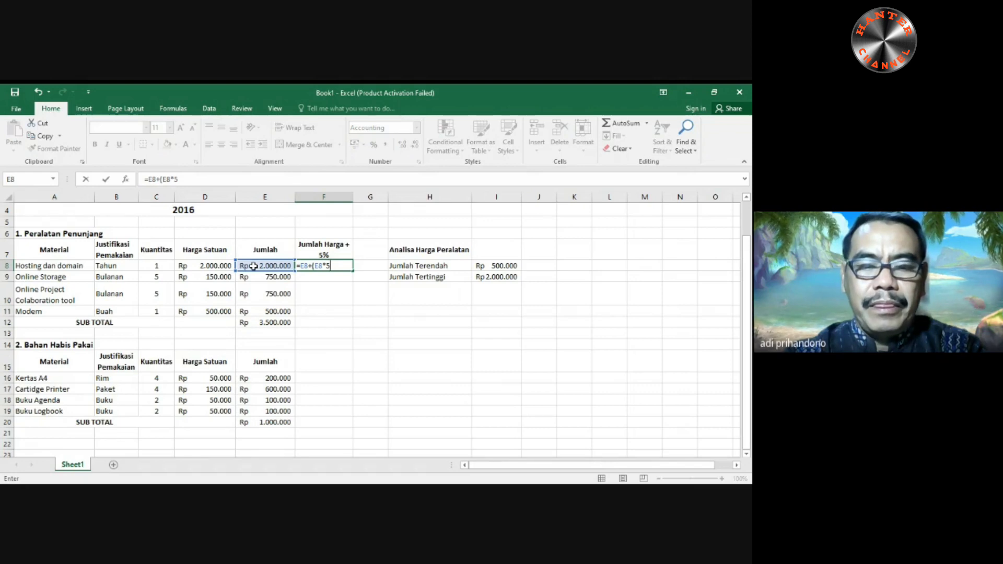
text(%)
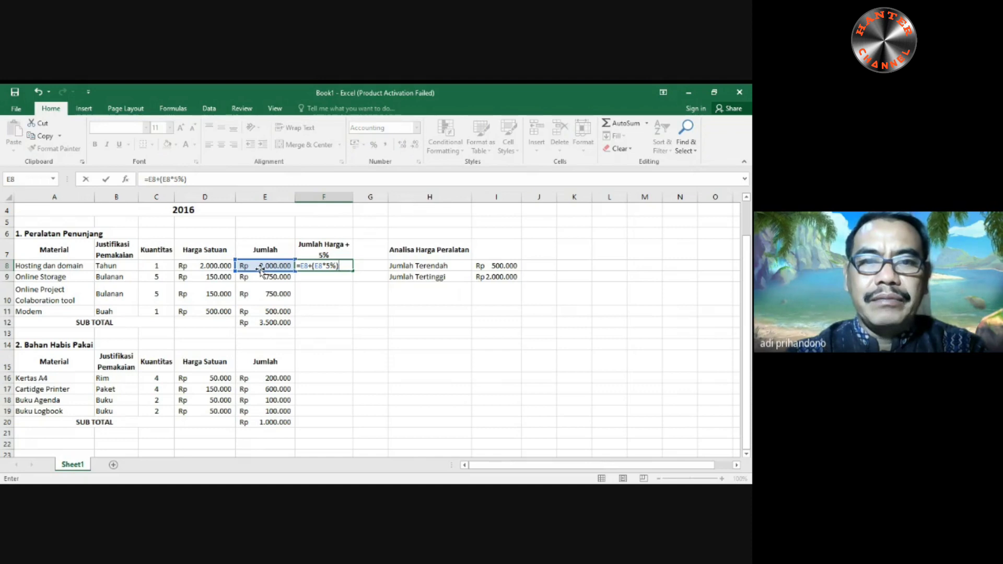
key(Return)
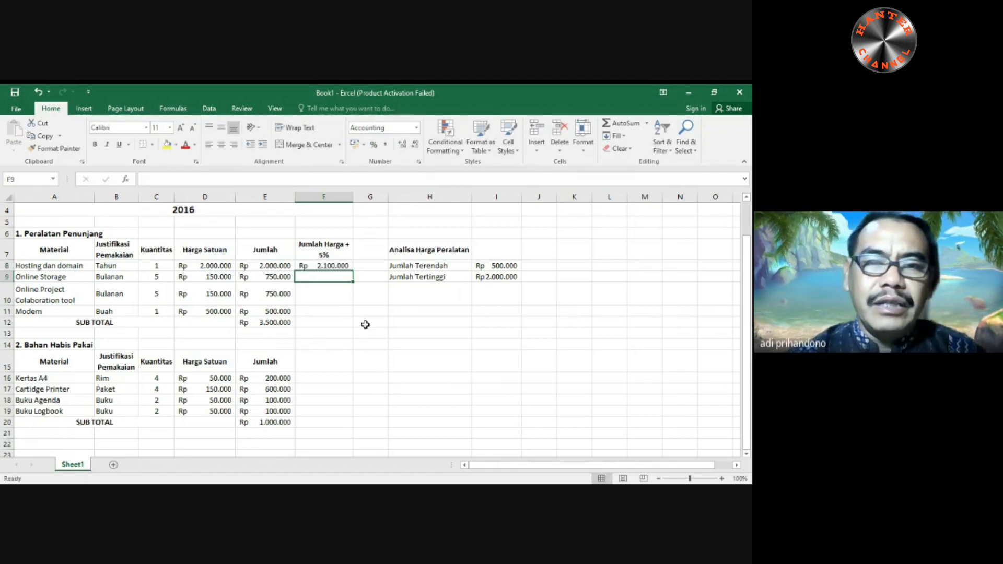
- Fill the F8 formula down through F11 and total the column in the SUB TOTAL cell F12 with AutoSum
click(333, 266)
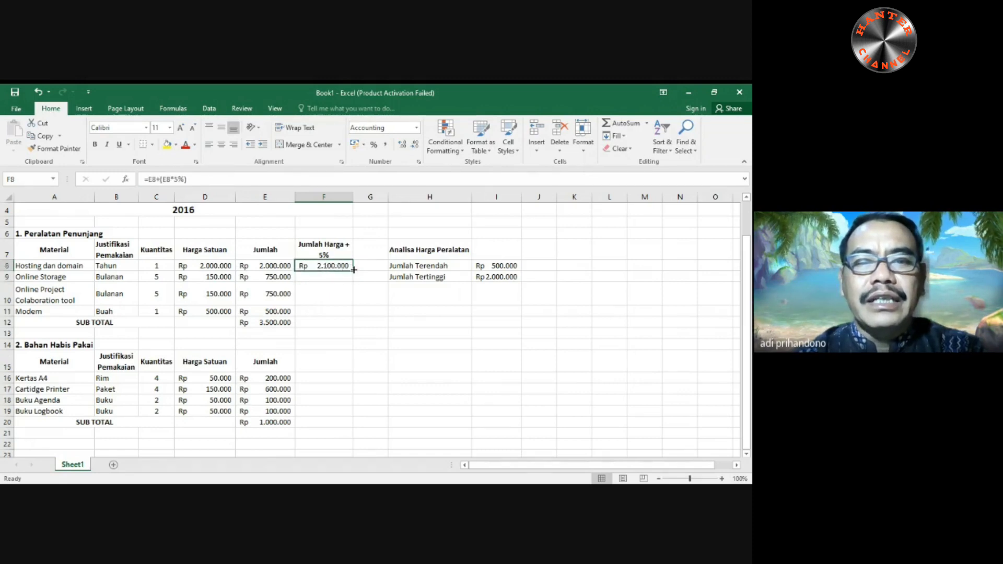
drag(352, 270, 353, 313)
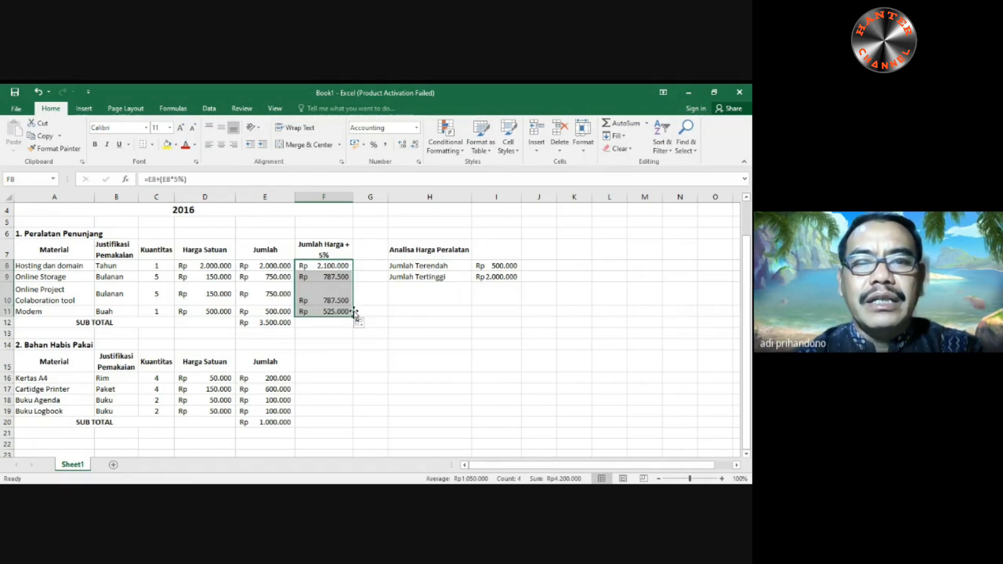
click(335, 321)
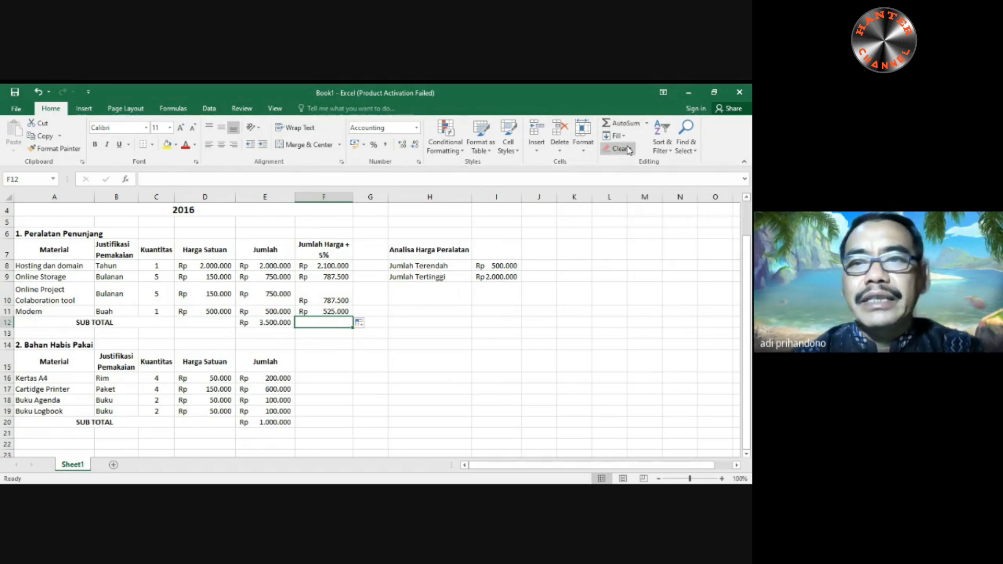
click(623, 124)
key(Return)
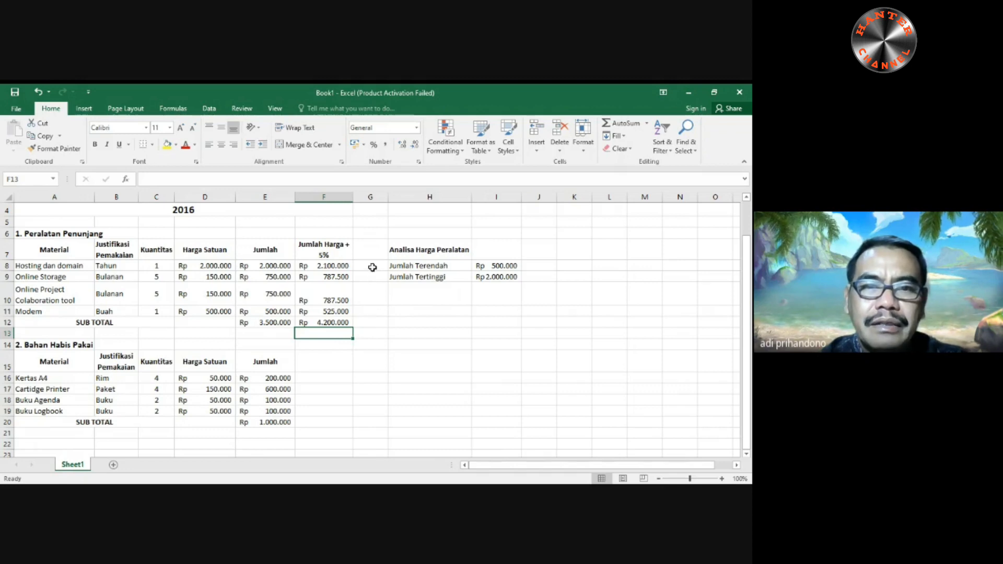
- Insert a new blank sheet column at G, between Jumlah Harga + 5% and the Analisa Harga Peralatan block
click(370, 196)
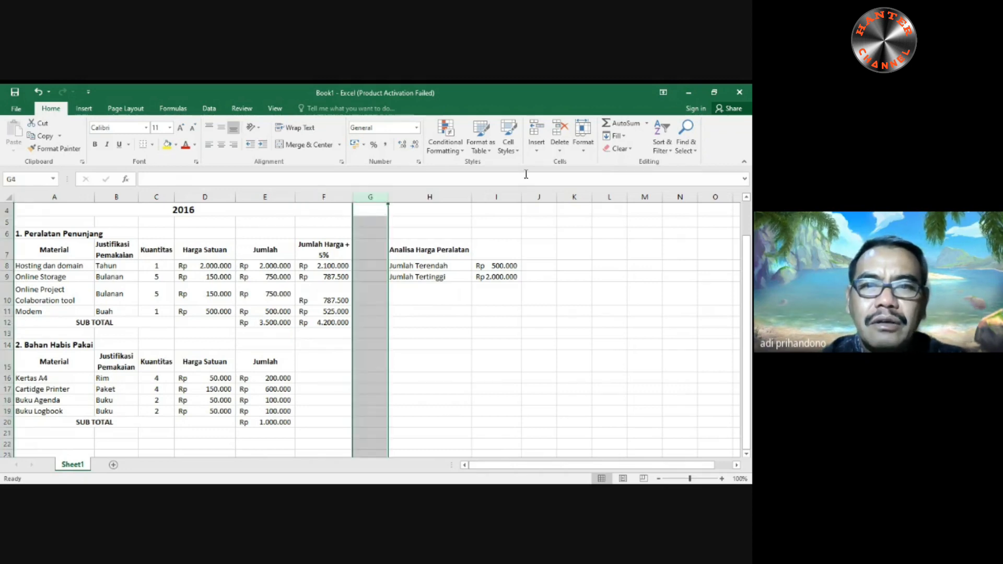
click(537, 148)
click(569, 188)
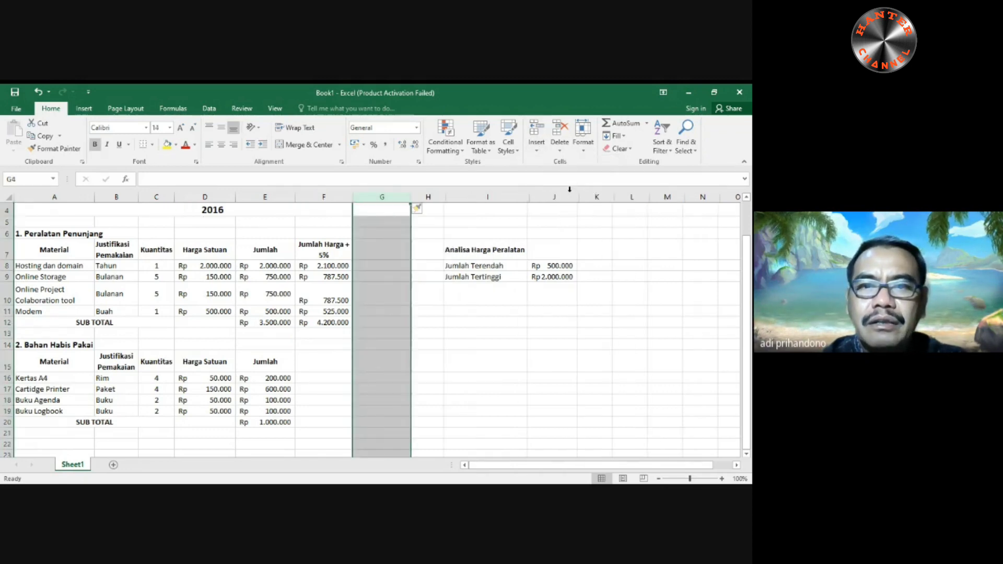
click(417, 333)
- Enter the header "Keterangan Kuantitas" in cell G7 of the Peralatan Penunjang table
click(386, 249)
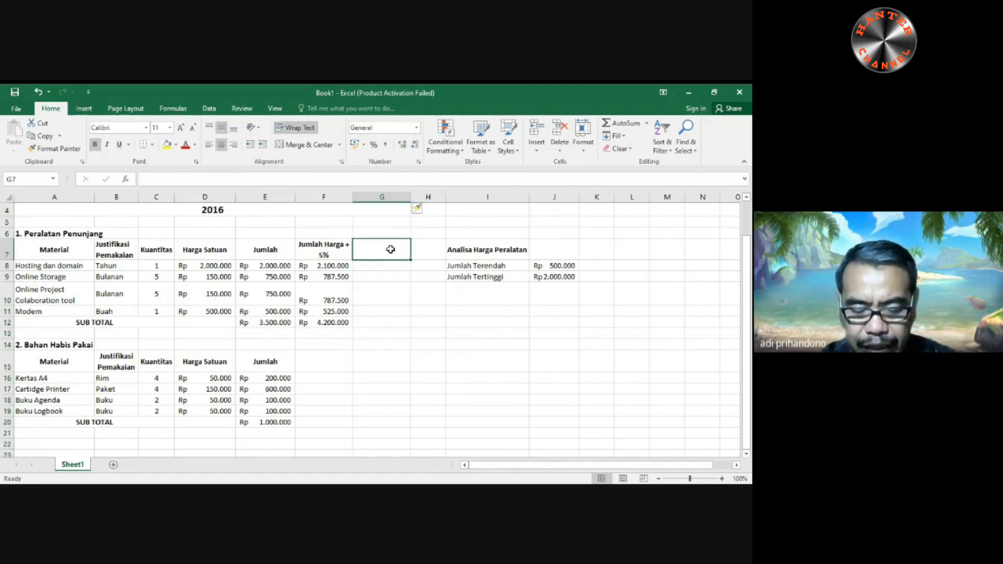
text(K)
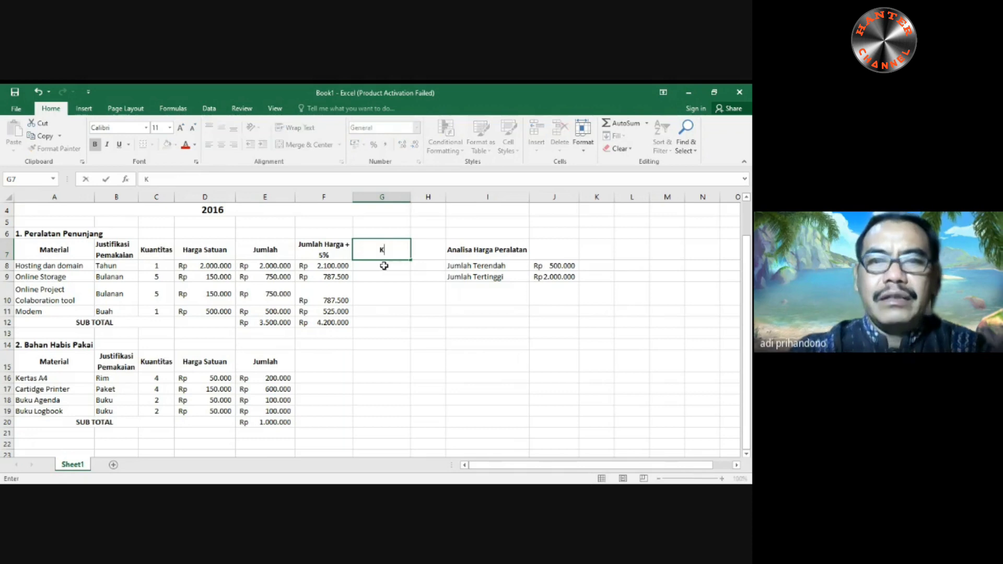
text(eterangan Kuantitas)
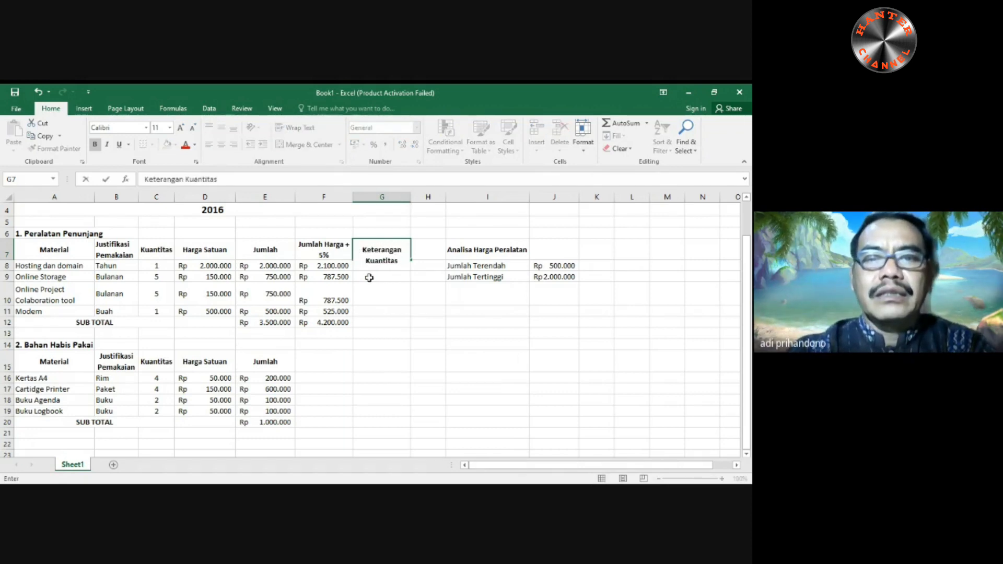
key(BackSpace)
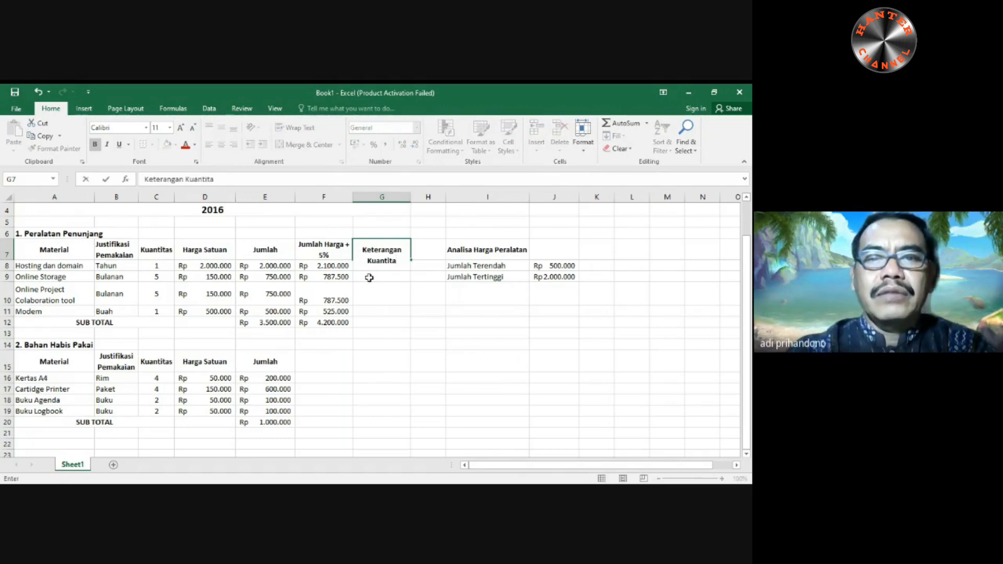
text(s)
key(Return)
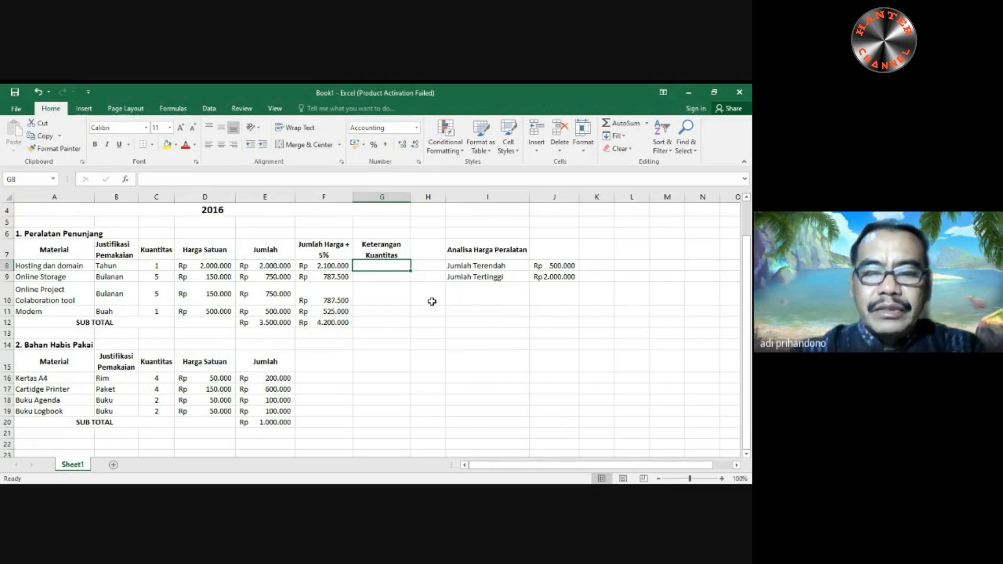
- Start an IF formula in G8 that tests whether the Hosting dan domain quantity in C8 is less than 2
text(=if)
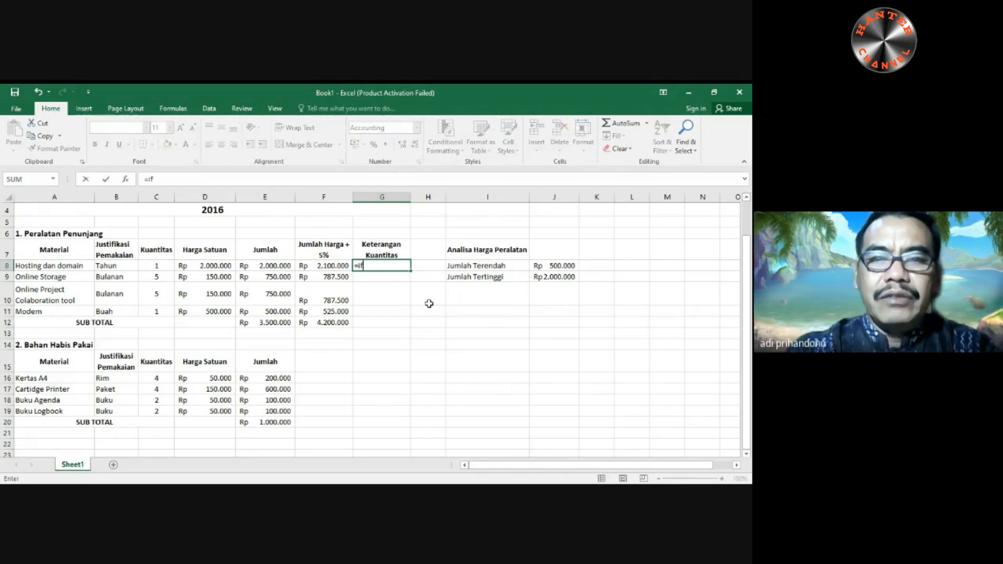
text(()
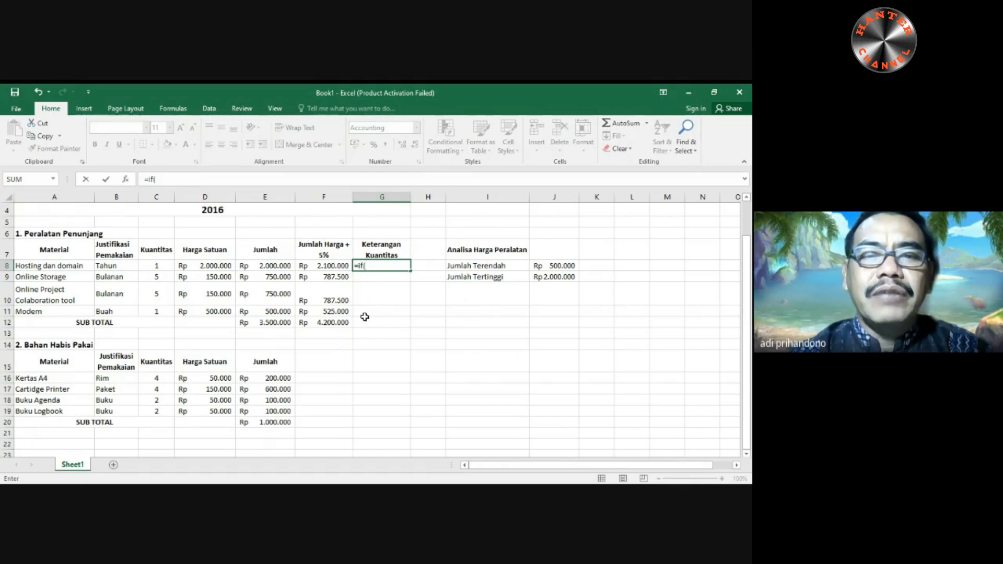
click(159, 266)
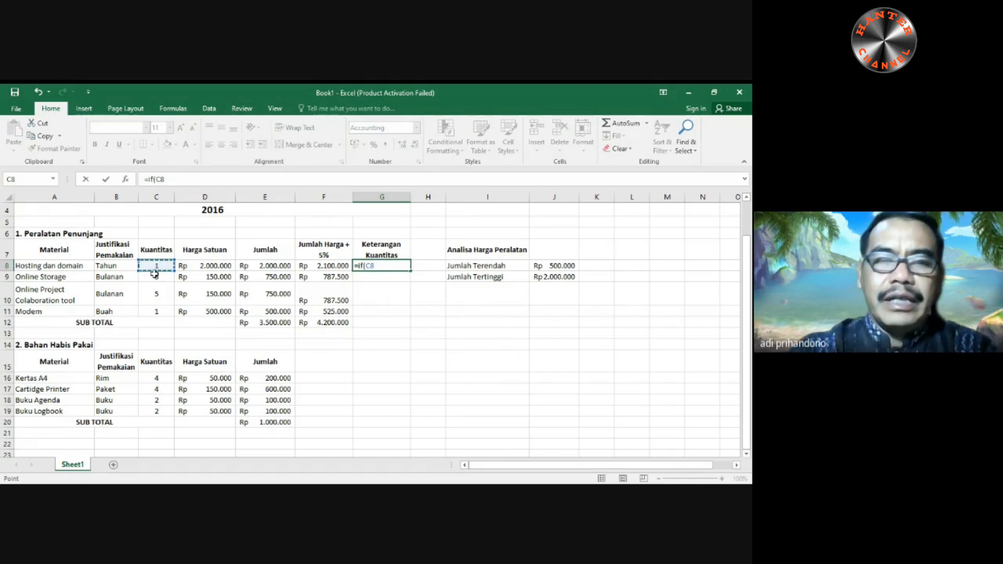
text(<)
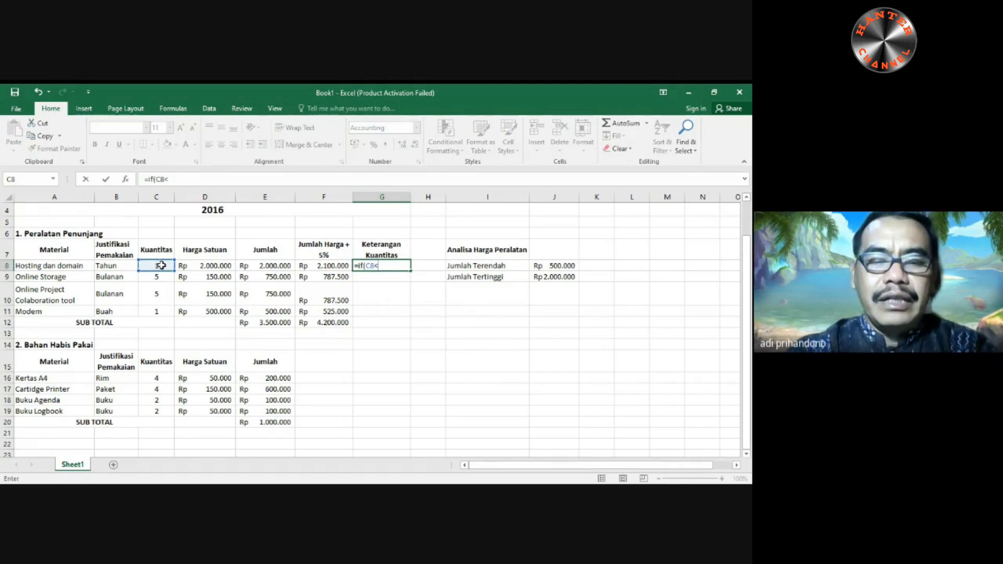
text(2)
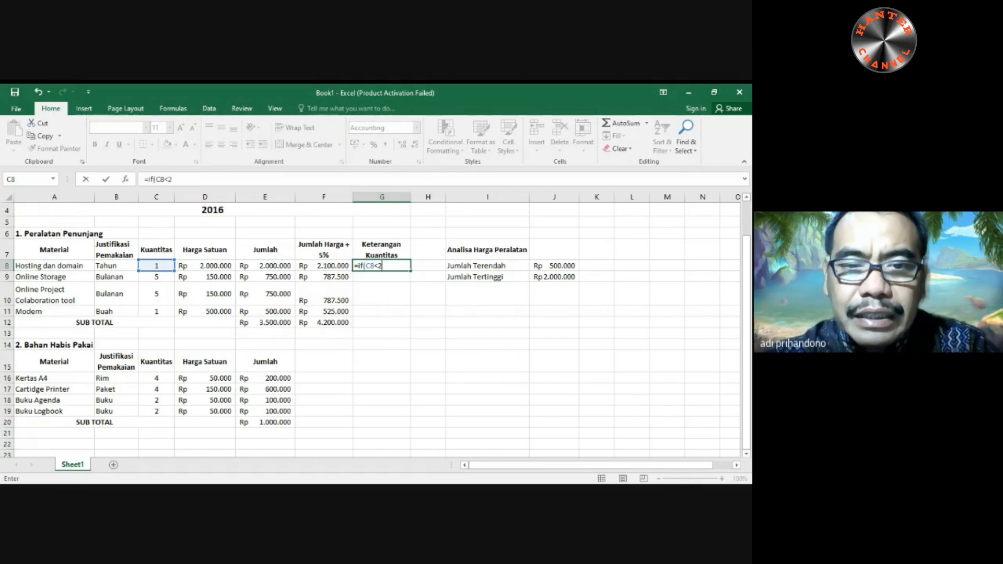
text(;)
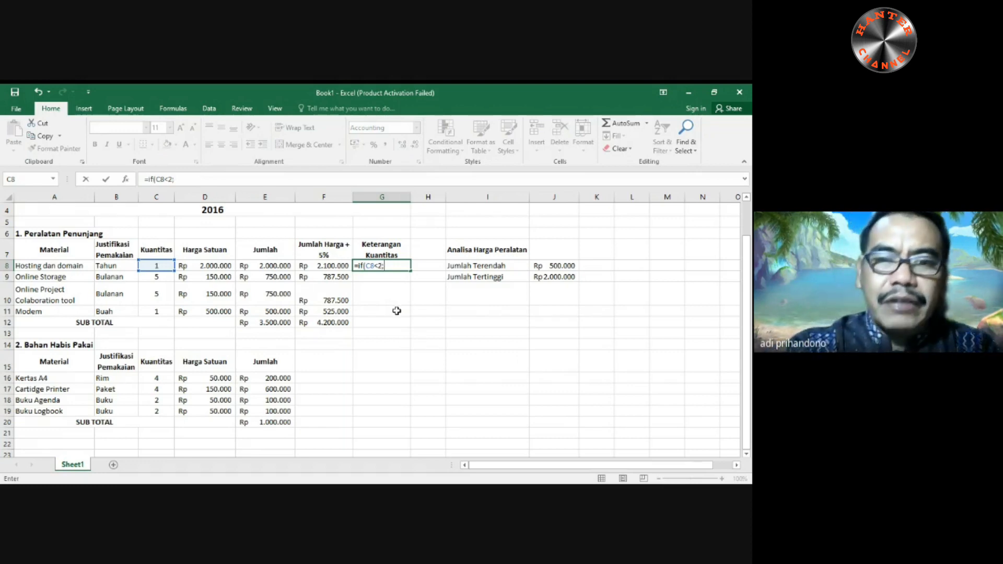
key(Escape)
key(Up)
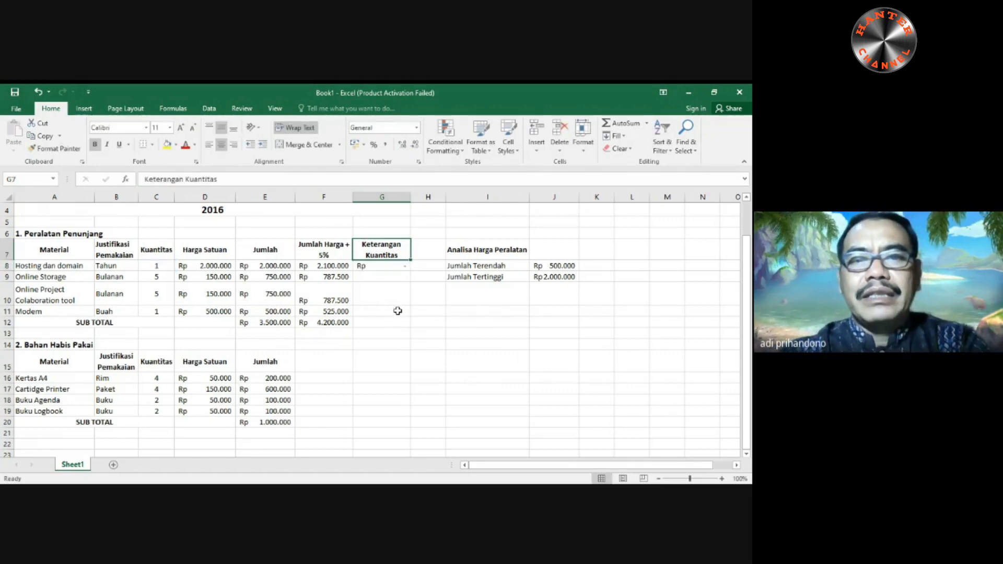
- Complete the G8 formula as =IF(C8<2;"Sedikit";"Banyak")
click(194, 180)
key(BackSpace)
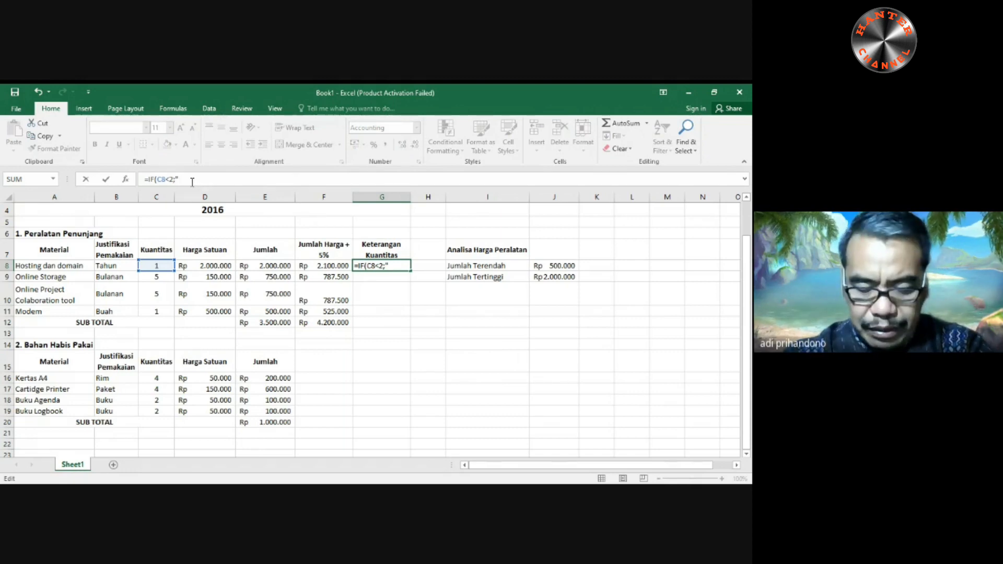
text(Sedikit)
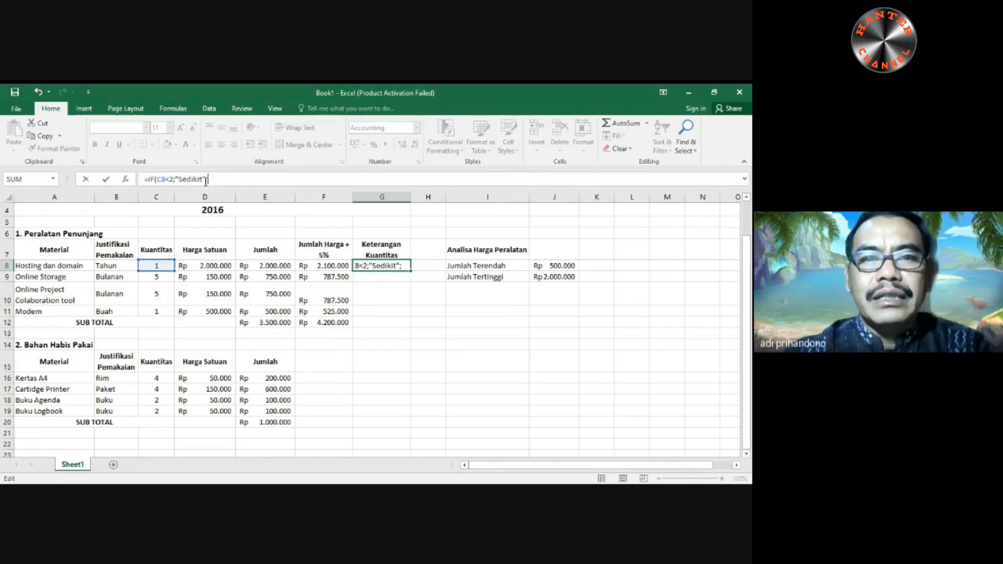
text(";)
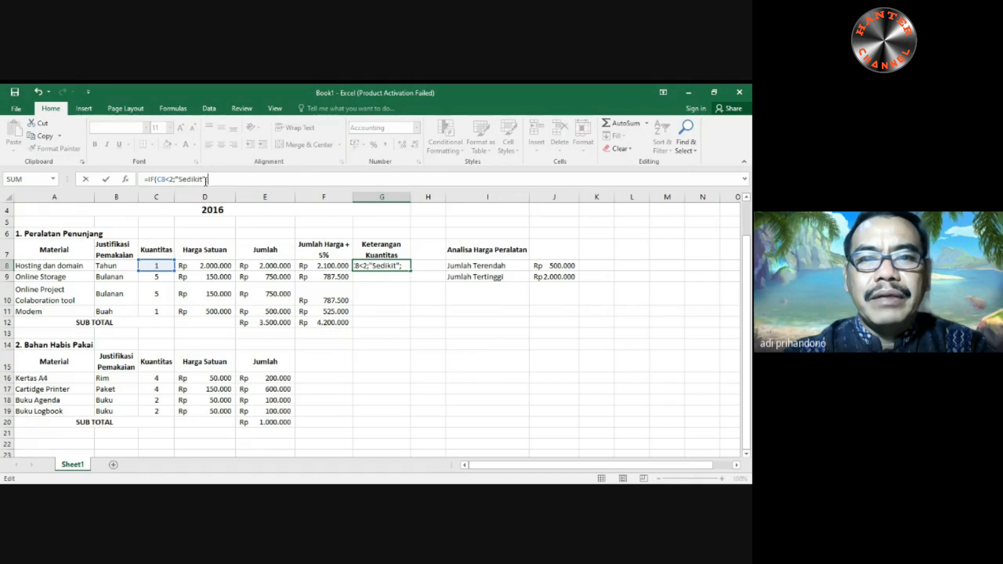
text(Bana)
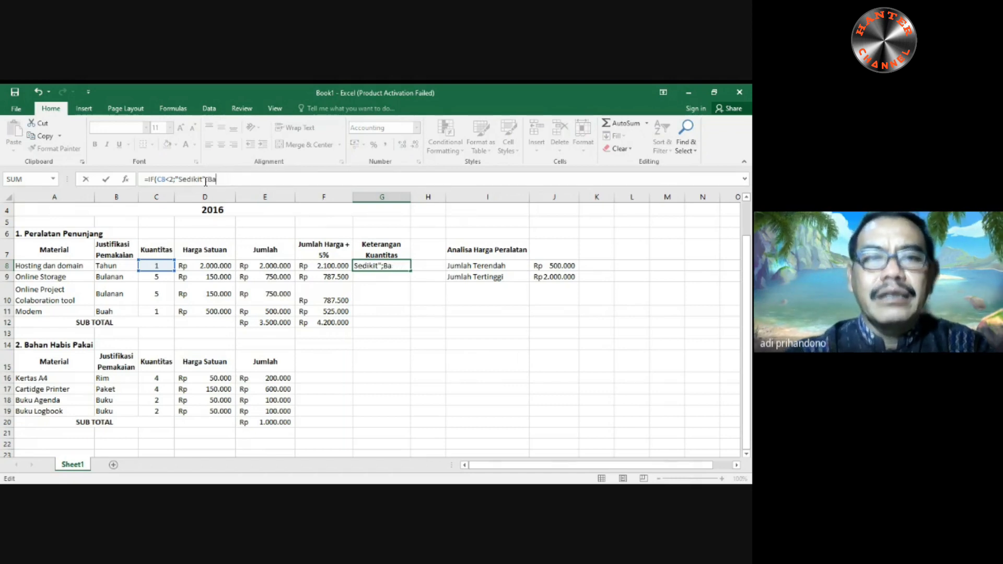
key(BackSpace)
key(BackSpace)
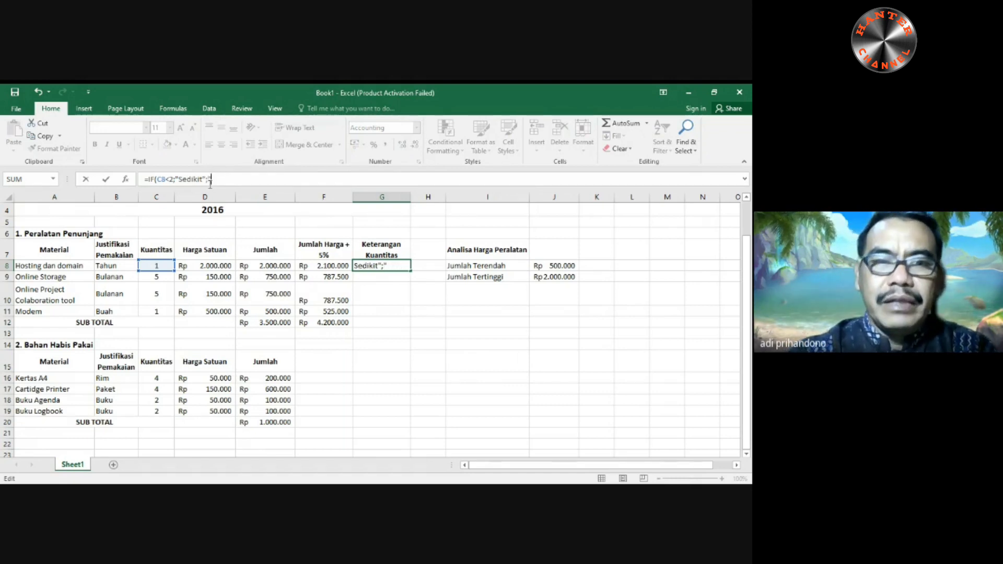
text(Banyak")
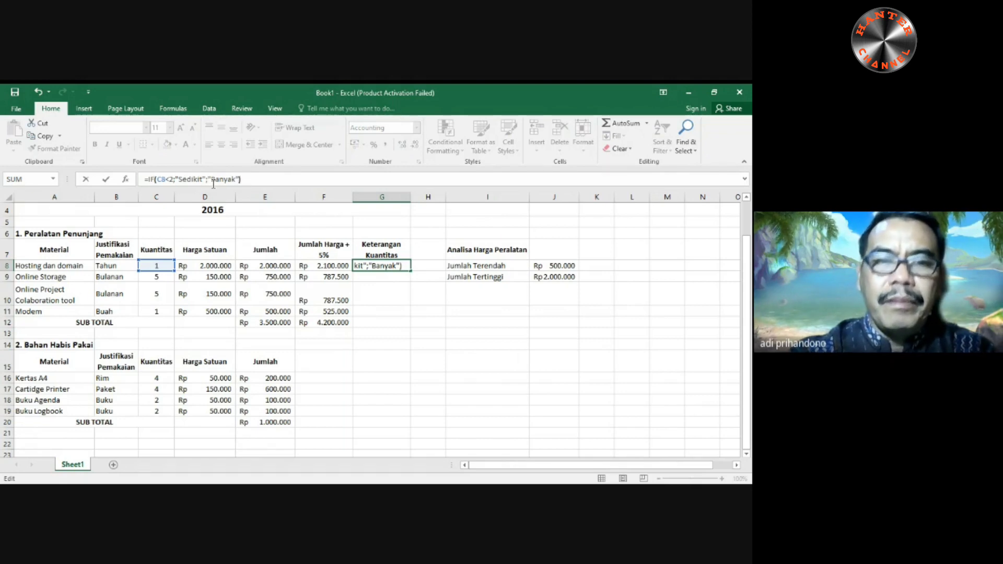
text())
key(Return)
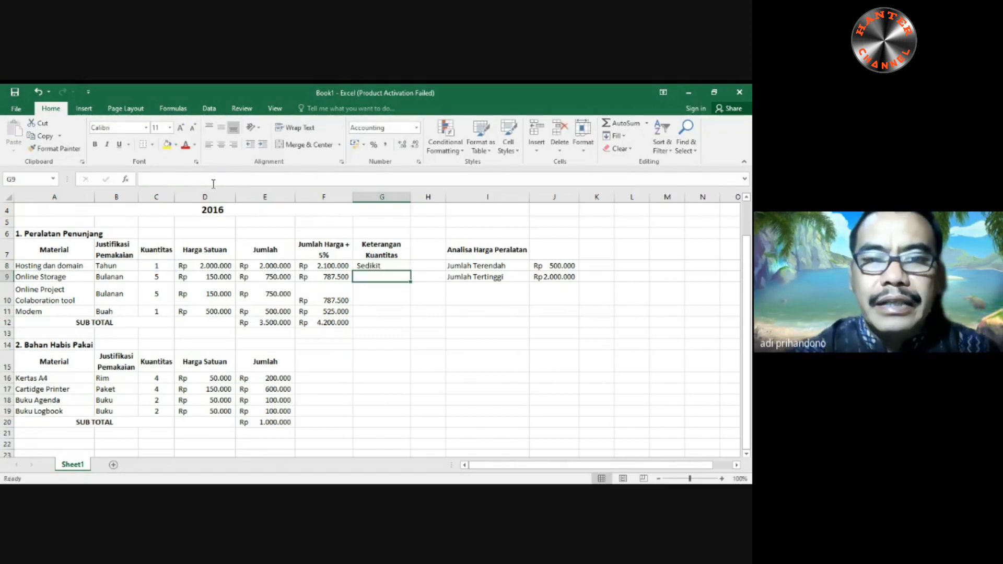
- Fill the G8 formula down through G11 and middle-align cells F10 and G10 vertically
click(394, 264)
drag(413, 271, 411, 316)
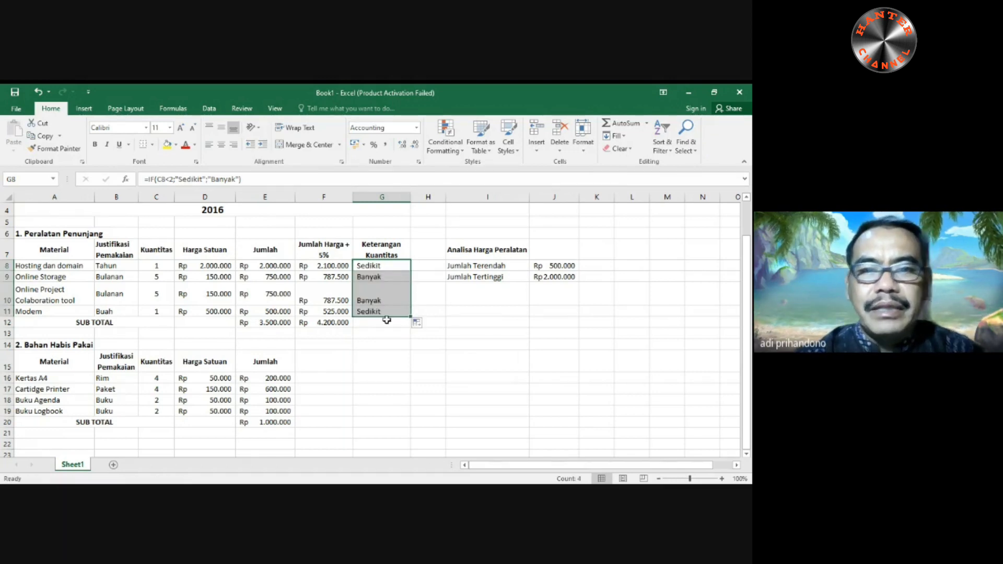
click(329, 295)
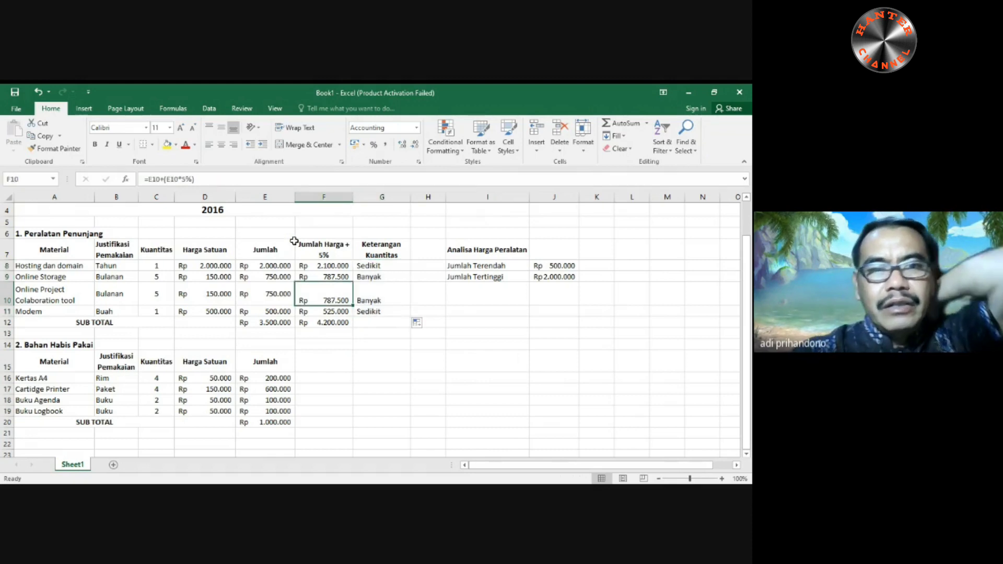
click(222, 128)
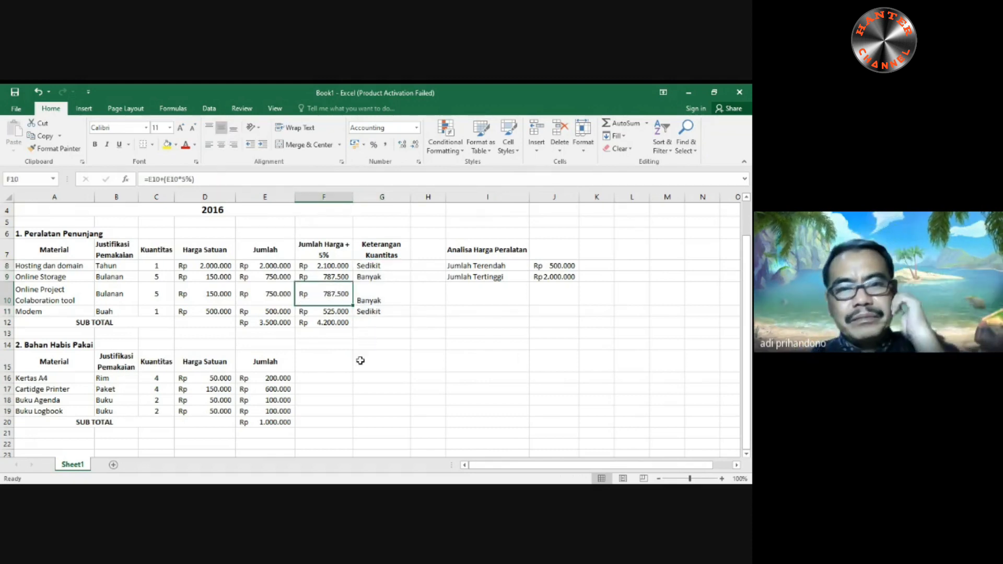
click(378, 299)
click(221, 128)
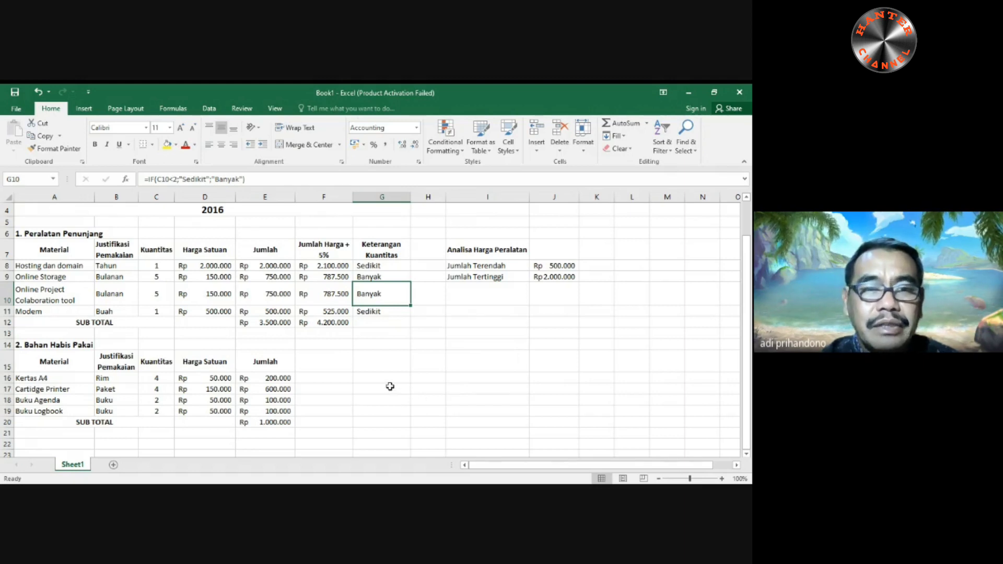
- Try to merge and center the main title in row 1 across A1:H1
scroll(164, 320, up, 1)
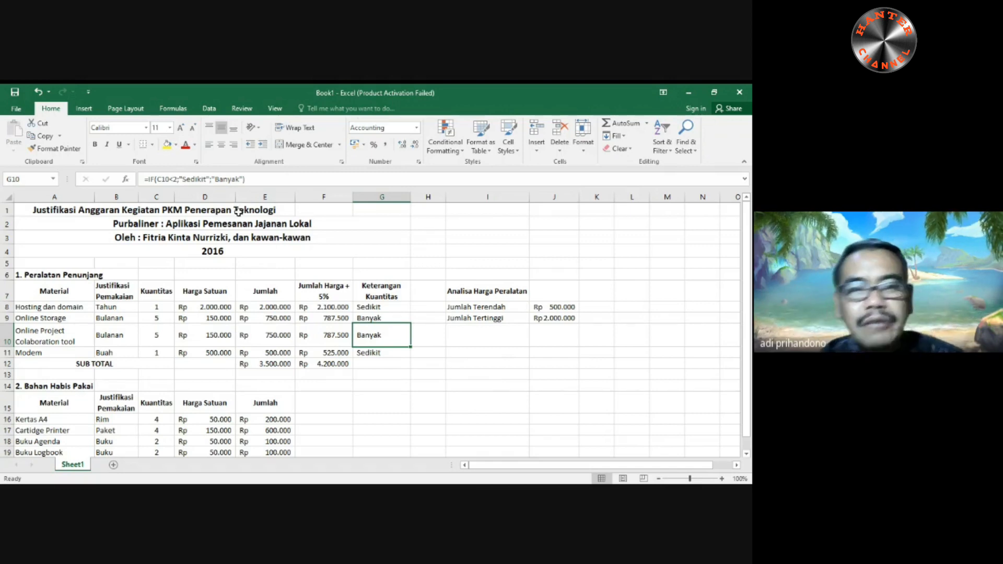
click(35, 211)
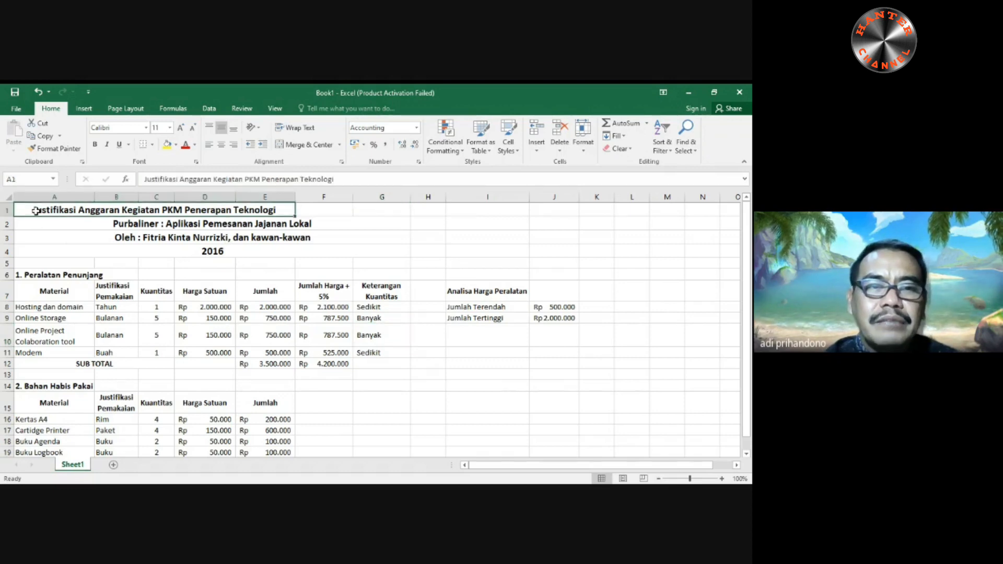
drag(35, 211, 424, 209)
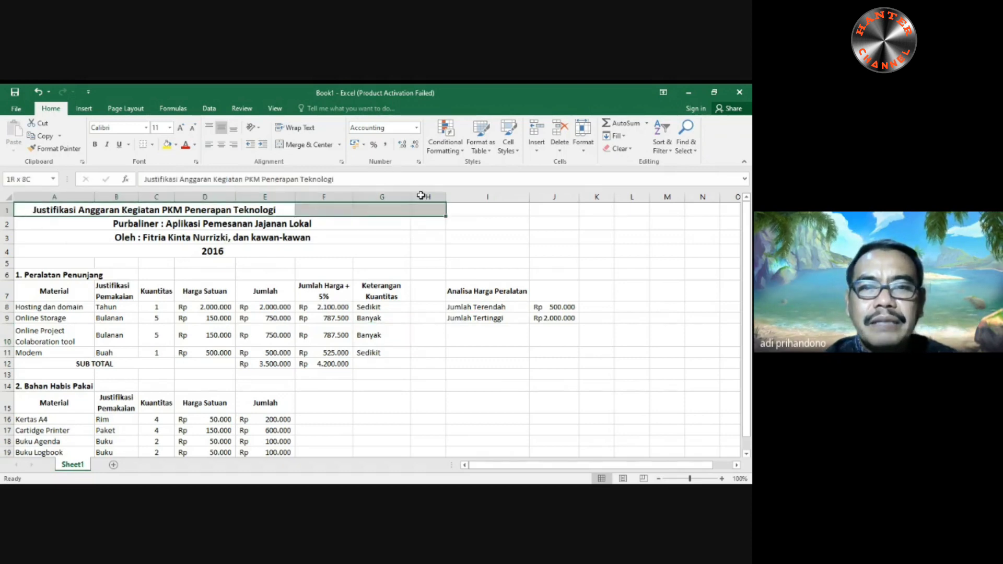
click(309, 148)
click(309, 148)
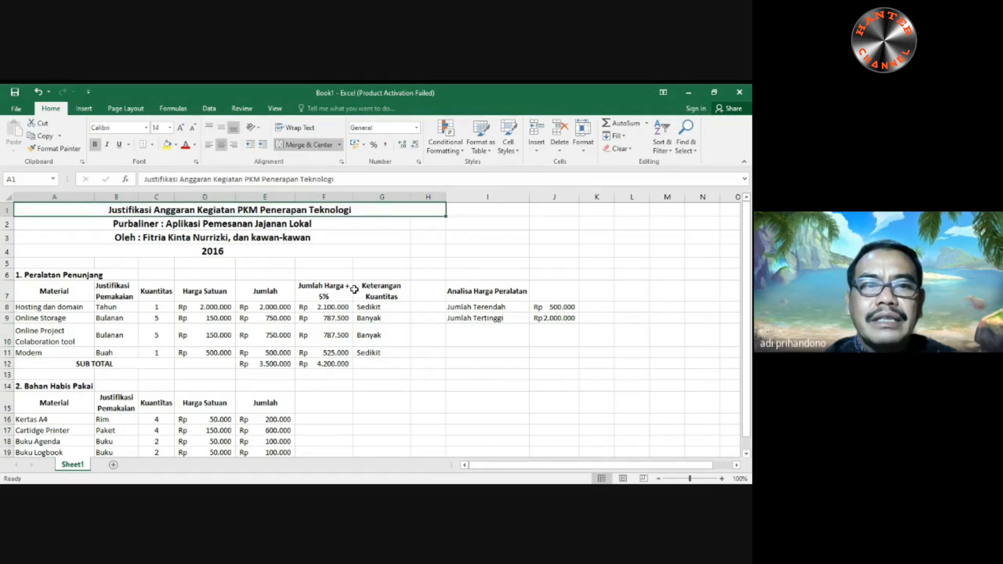
- Undo the row 1 title merge across A1:H1 and the vertical alignment change in G10
drag(45, 224, 258, 231)
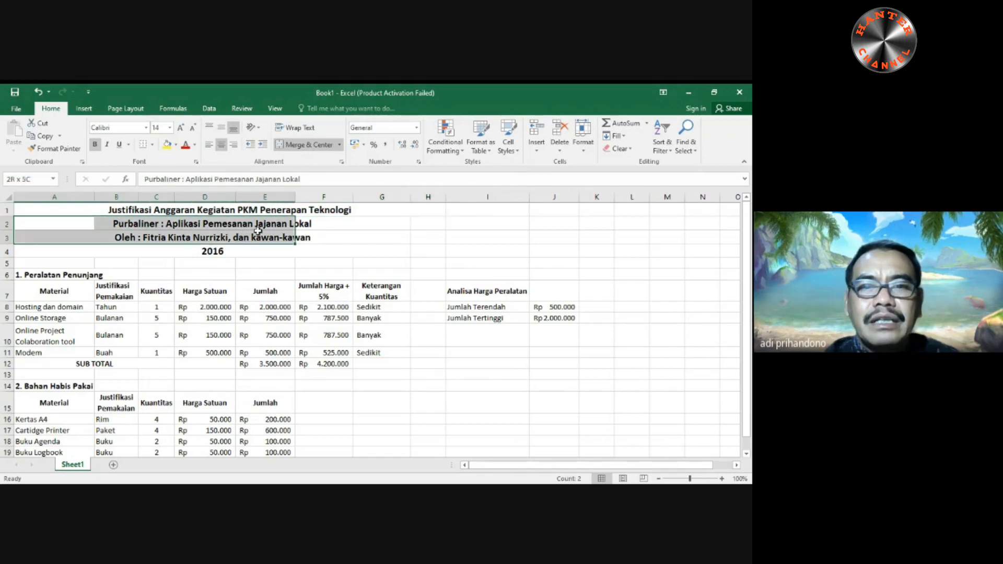
click(313, 239)
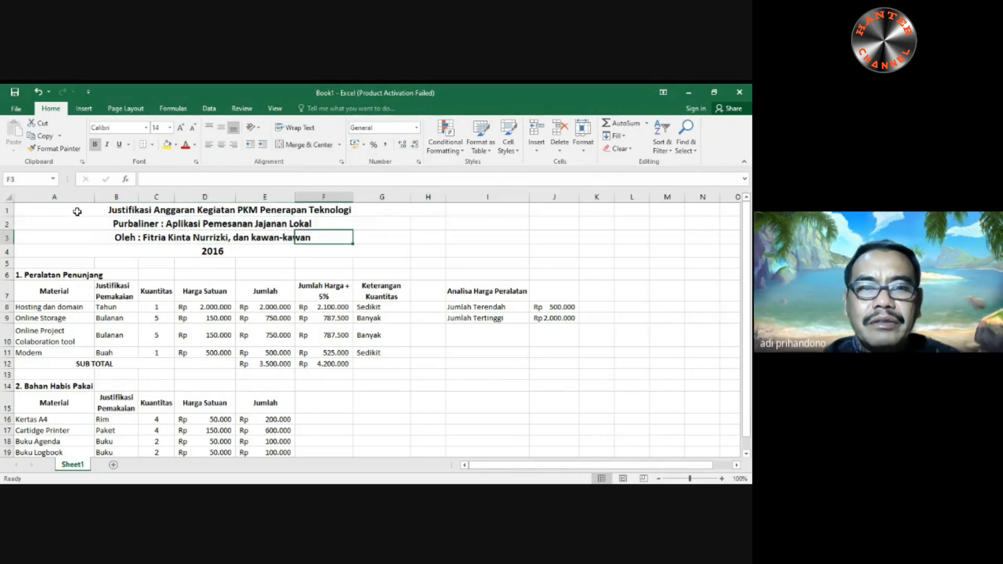
drag(22, 212, 319, 254)
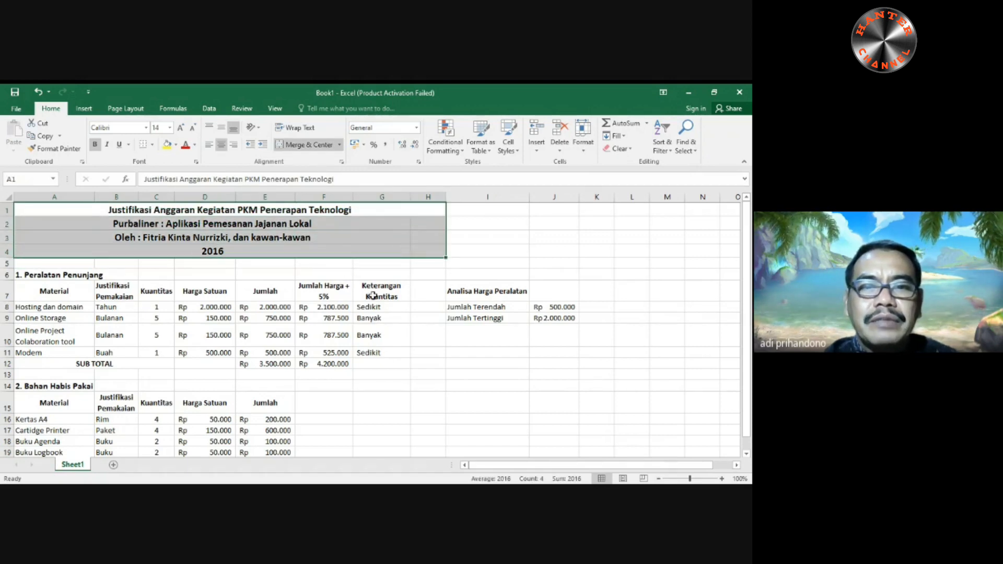
click(38, 92)
click(38, 92)
click(38, 91)
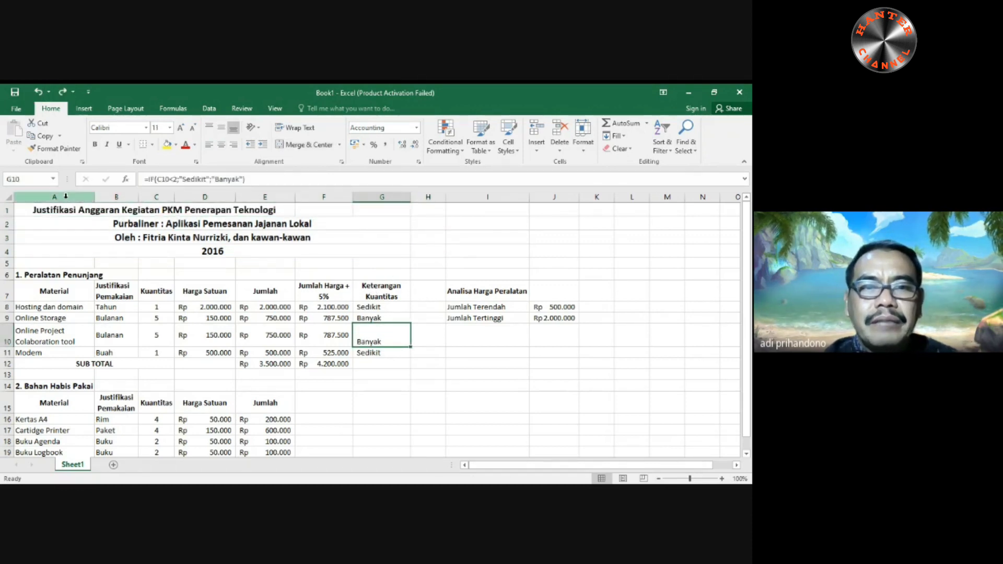
- Try to center the titles across A1:G4 with the Center Across Selection horizontal alignment
drag(23, 209, 408, 257)
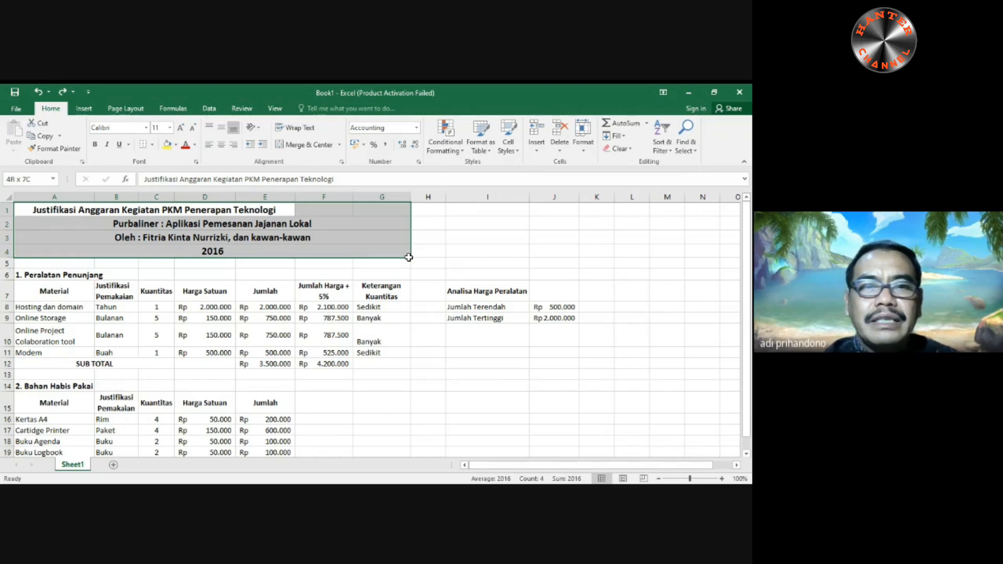
drag(408, 256, 408, 257)
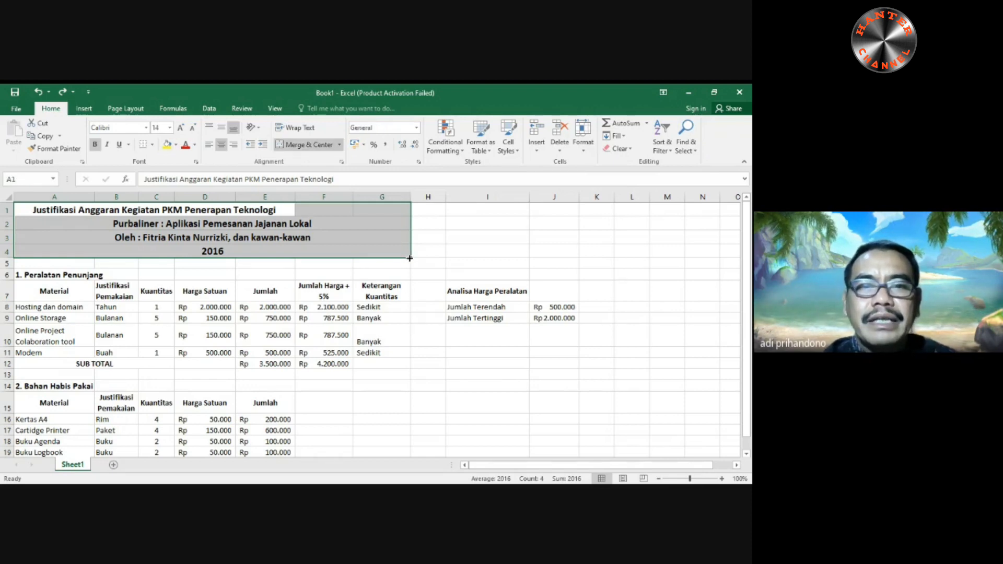
click(342, 162)
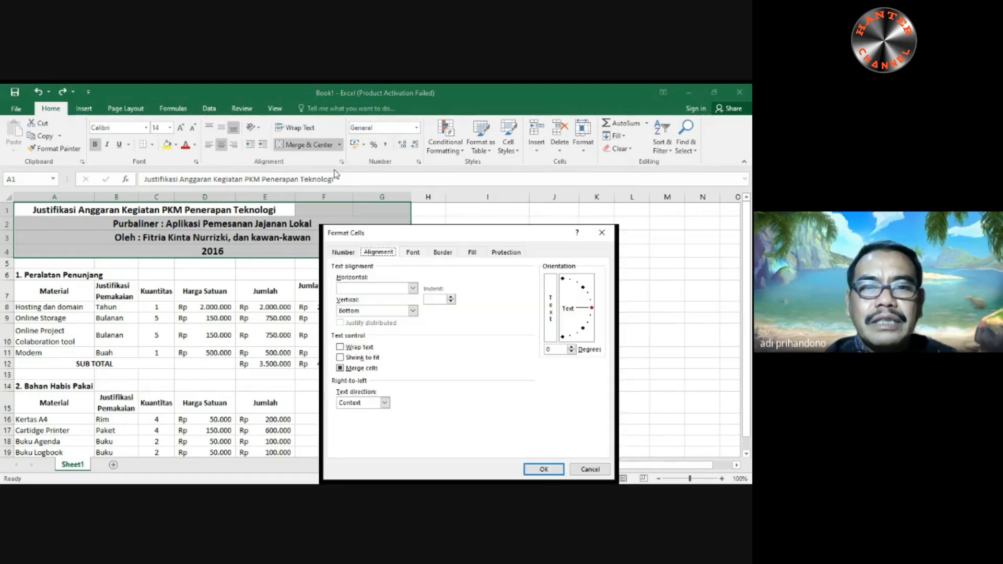
click(413, 289)
click(396, 349)
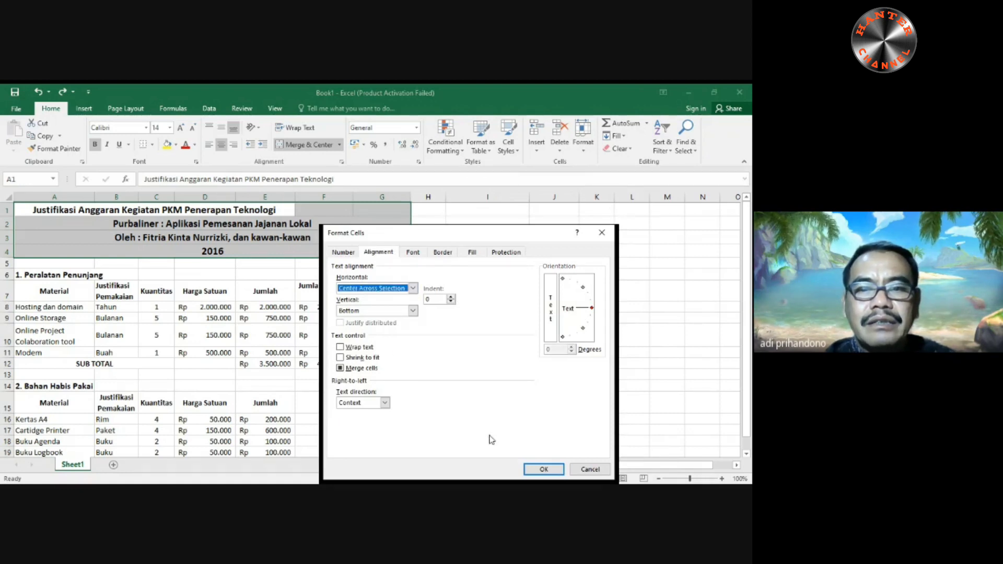
click(528, 470)
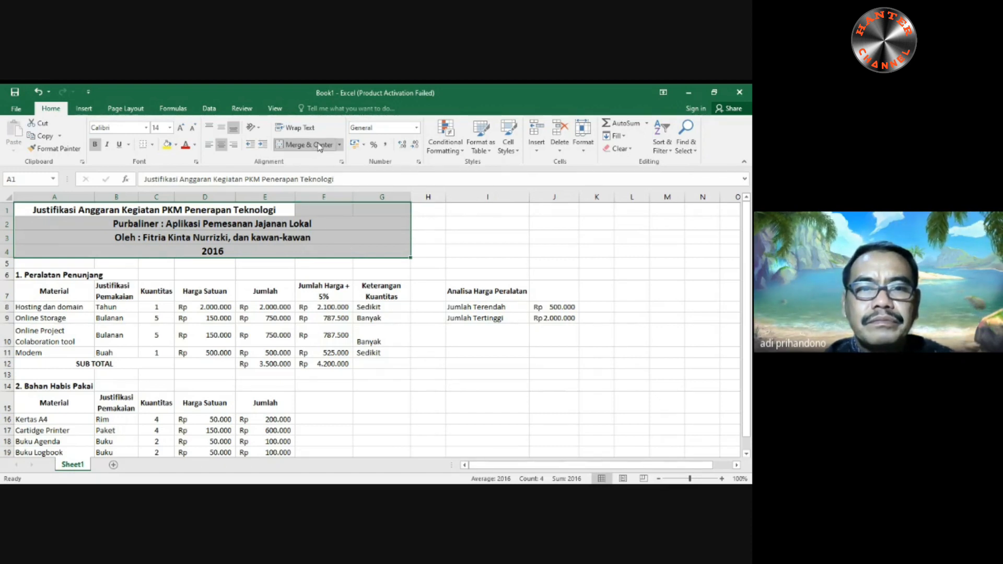
- Turn off merged cells for the titles in A1:G4 and set their horizontal alignment to Center Across Selection
click(339, 145)
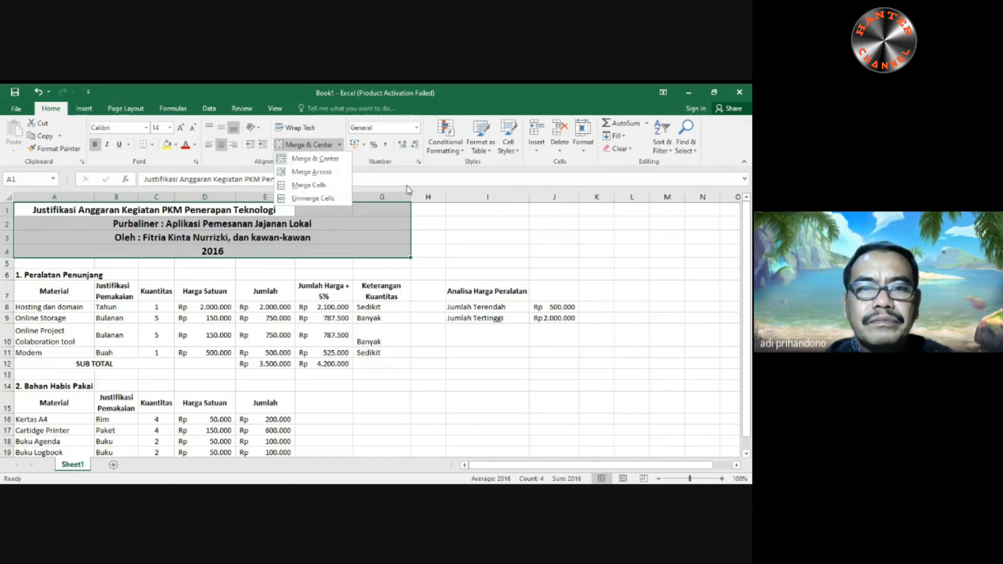
click(361, 157)
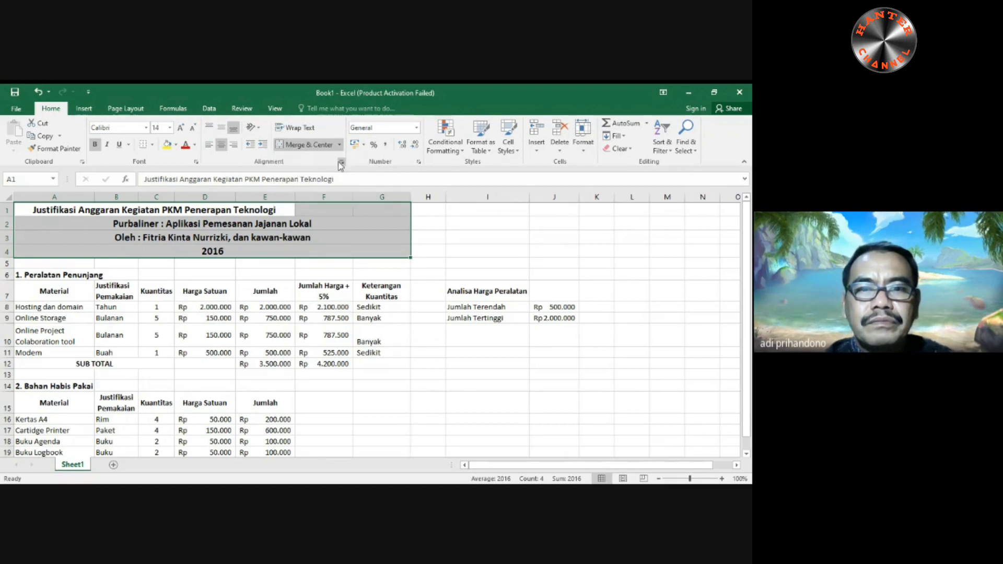
click(341, 163)
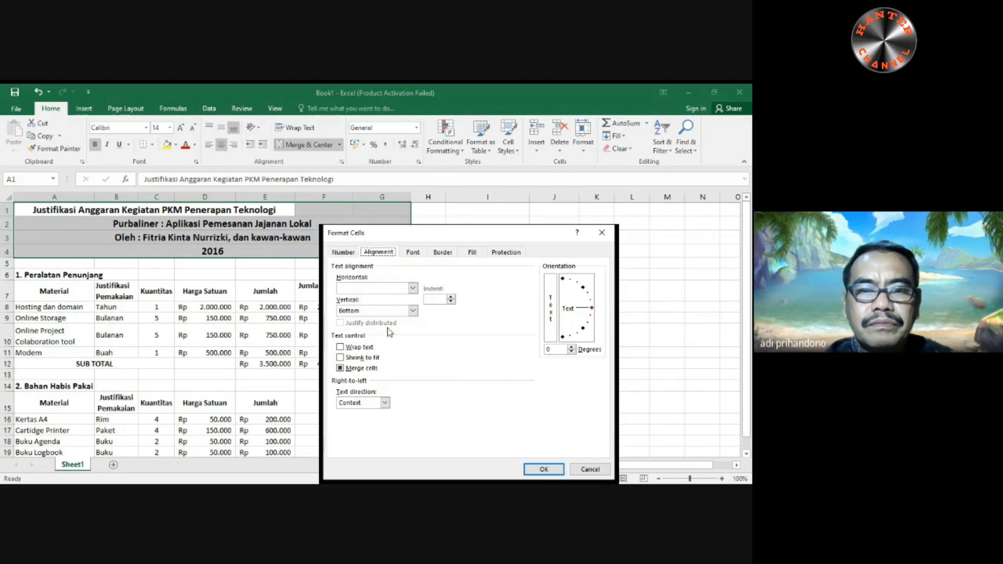
click(373, 370)
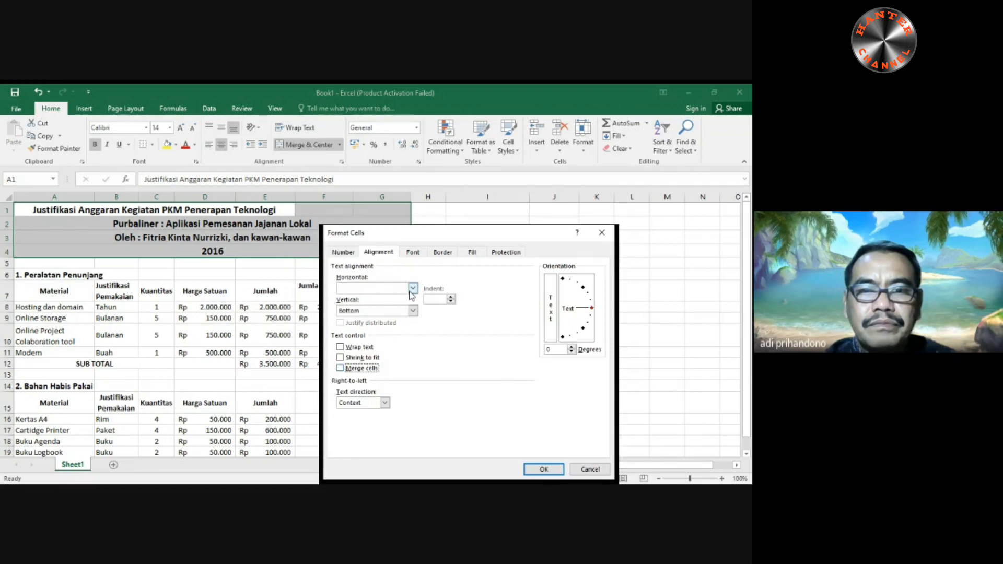
click(407, 354)
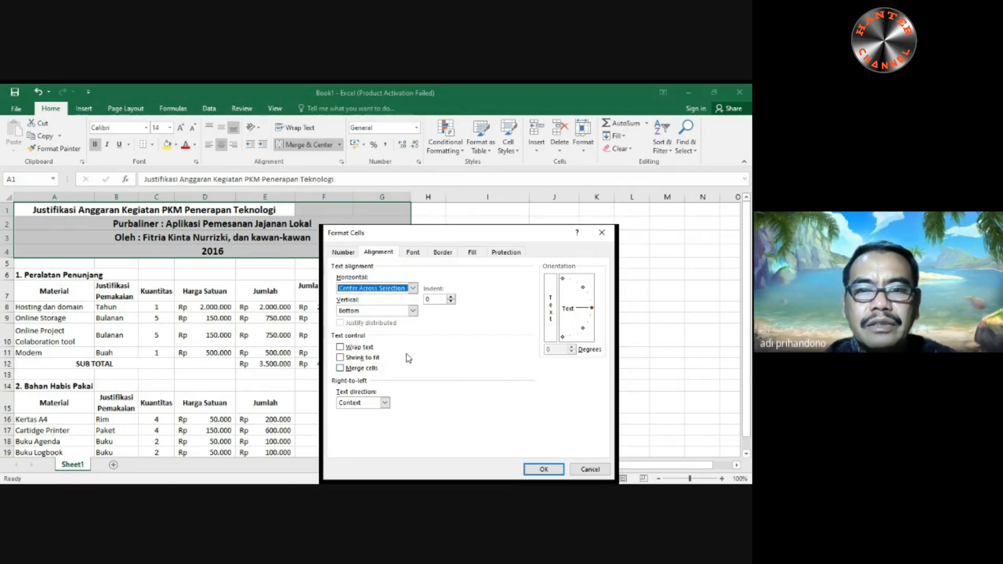
click(529, 469)
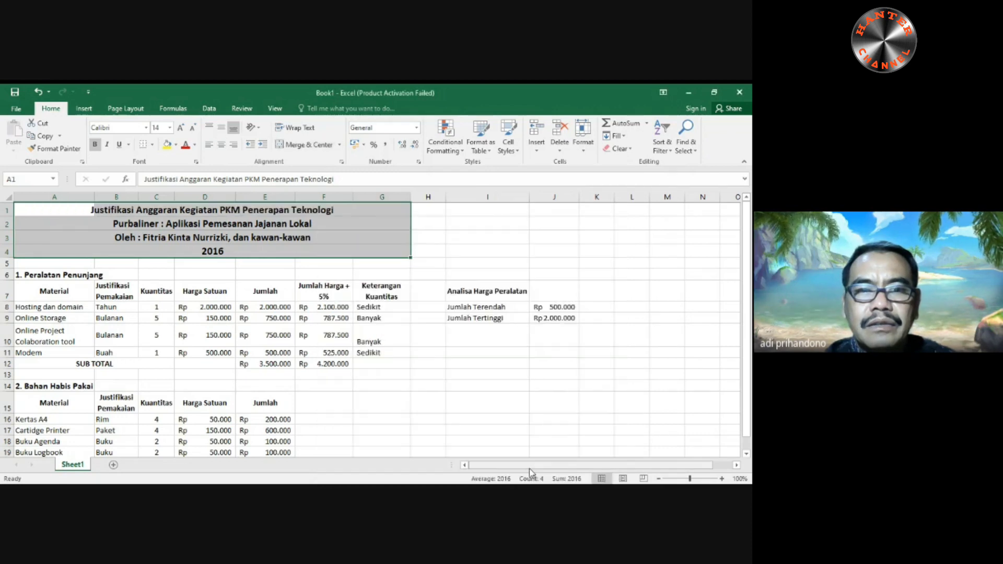
click(429, 252)
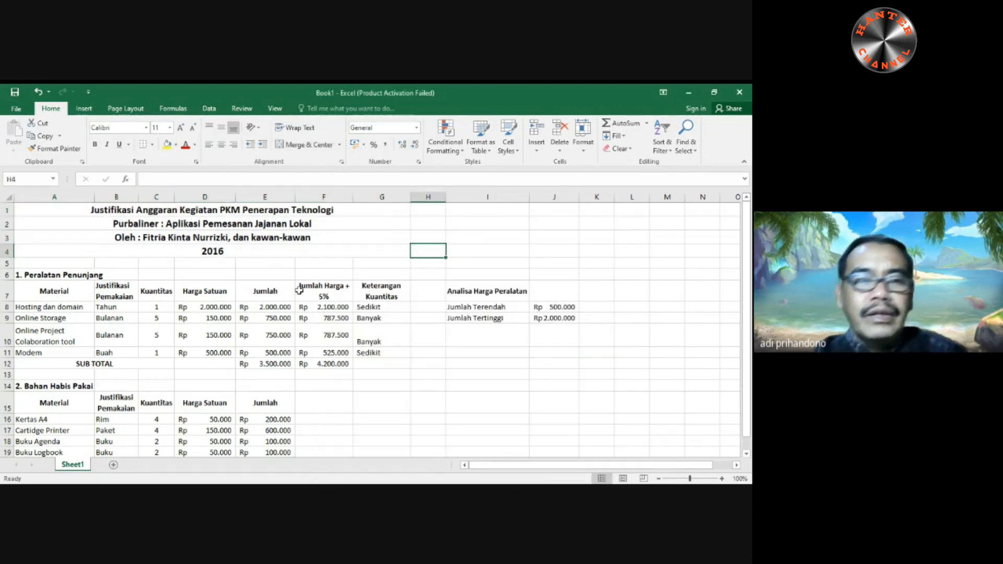
- Apply All Borders to the Peralatan Penunjang table in A7:G12 and the Bahan Habis Pakai table in A15:E20
click(26, 291)
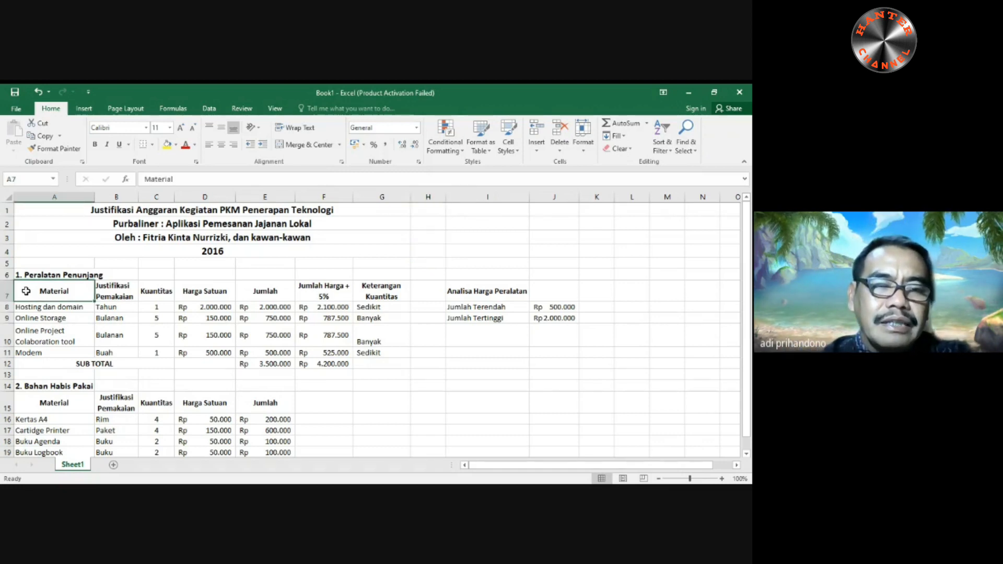
drag(26, 291, 367, 368)
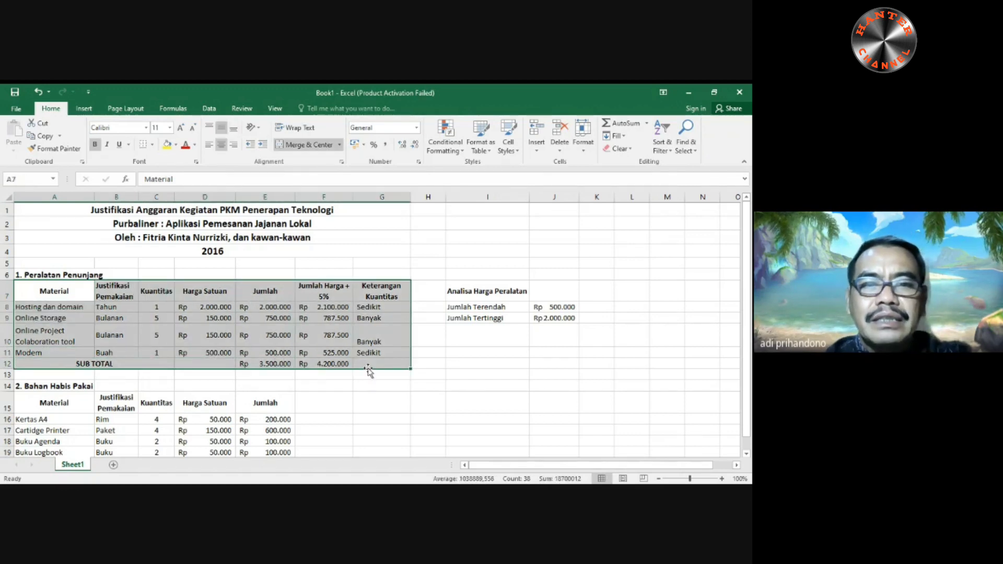
click(153, 147)
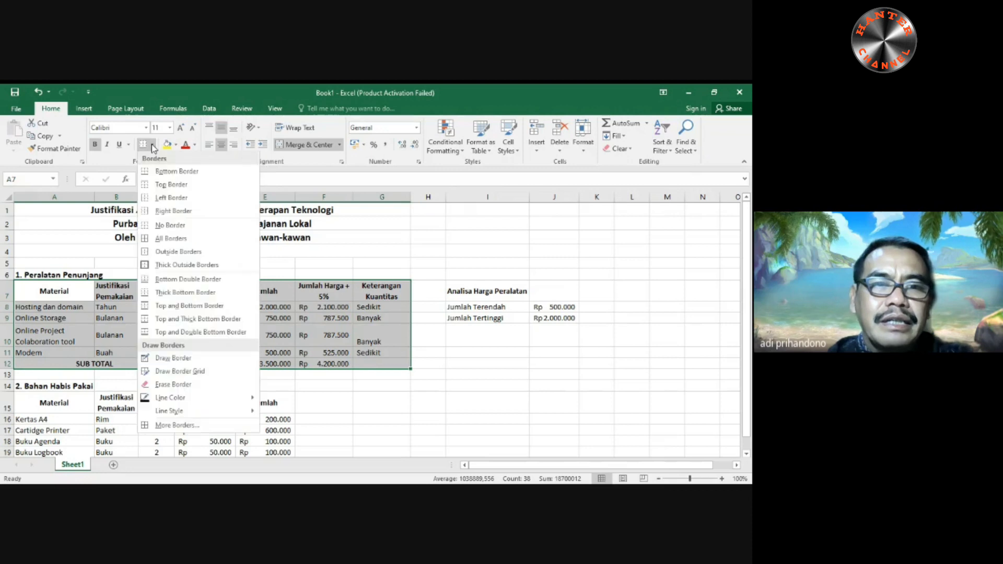
click(171, 239)
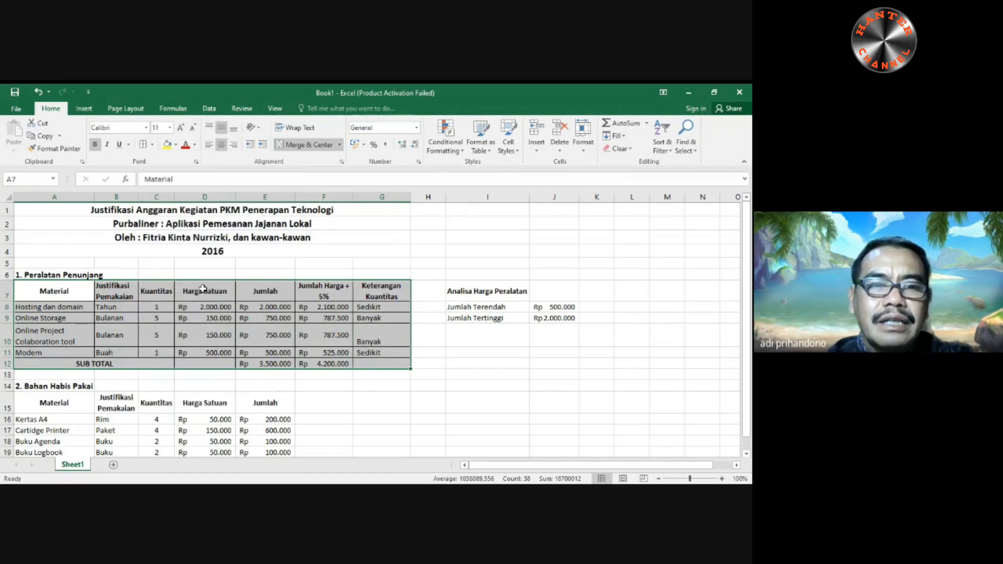
scroll(188, 335, down, 2)
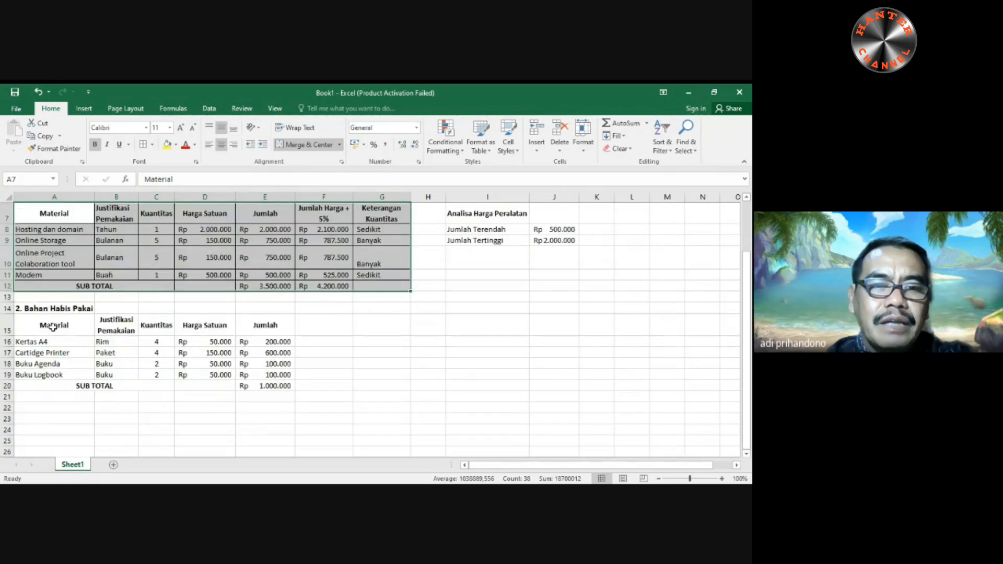
drag(52, 327, 276, 385)
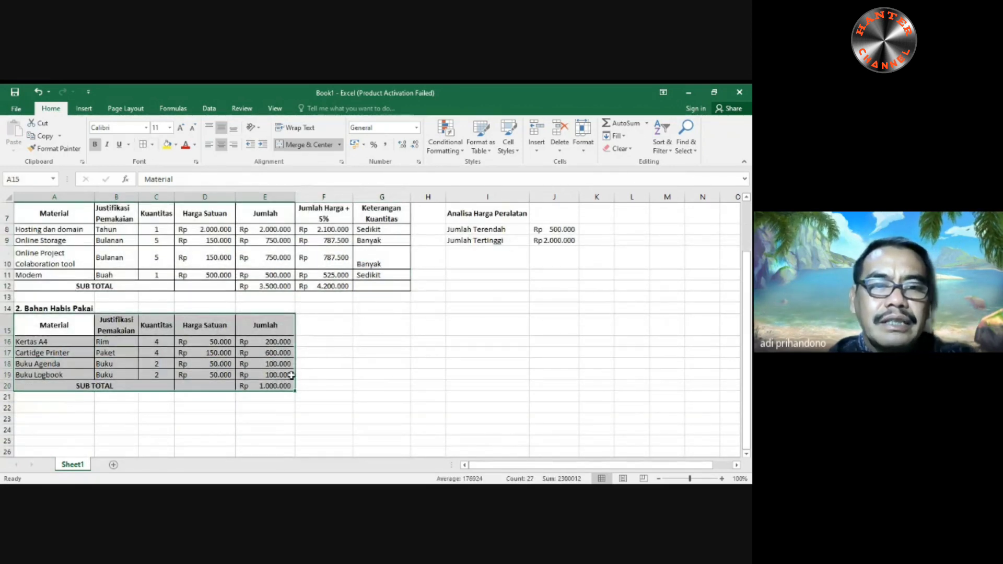
- Apply a Top and Thick Bottom Border to the two tables' header rows, A7:G7 and A15:E15
scroll(310, 349, up, 2)
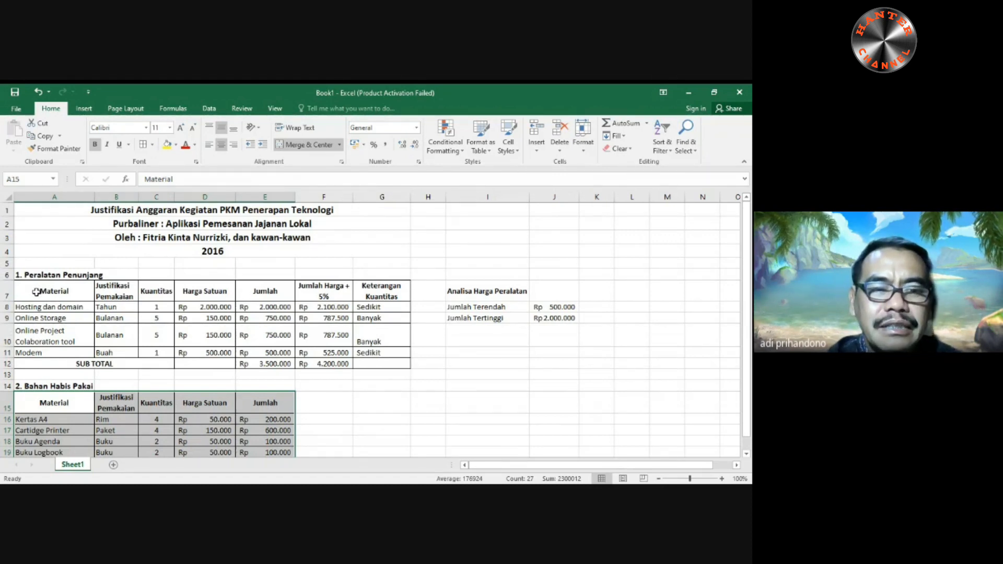
drag(36, 292, 381, 306)
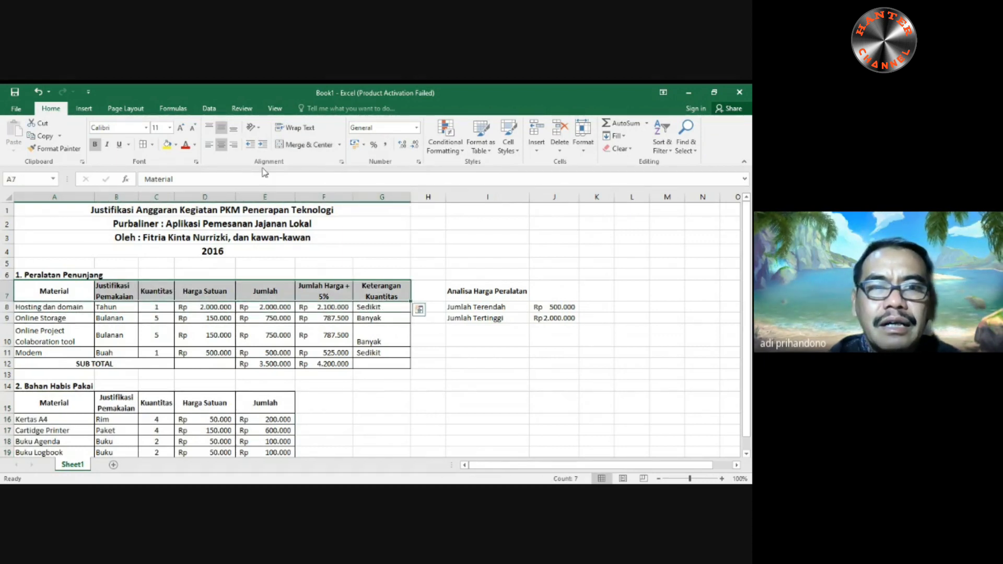
click(152, 145)
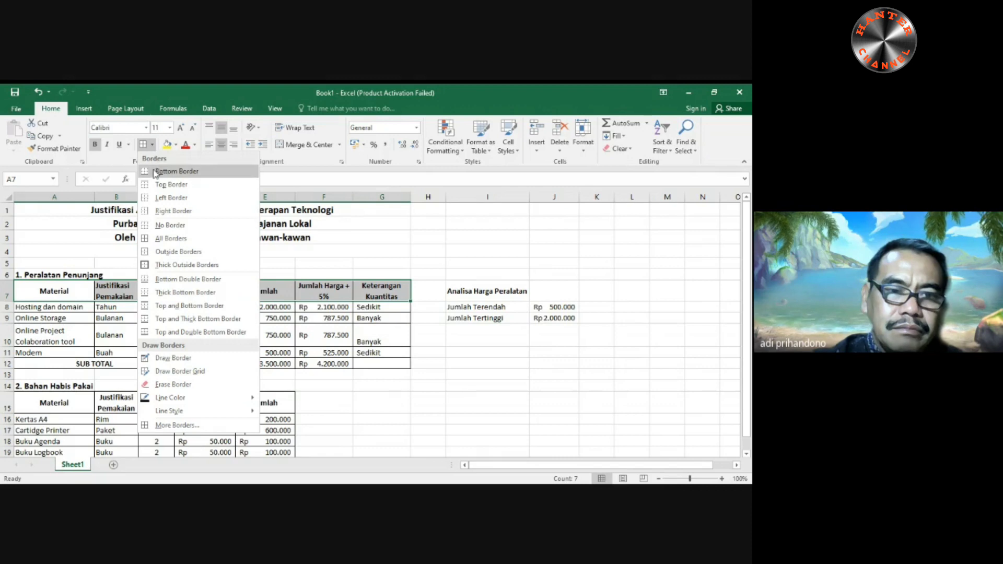
click(199, 319)
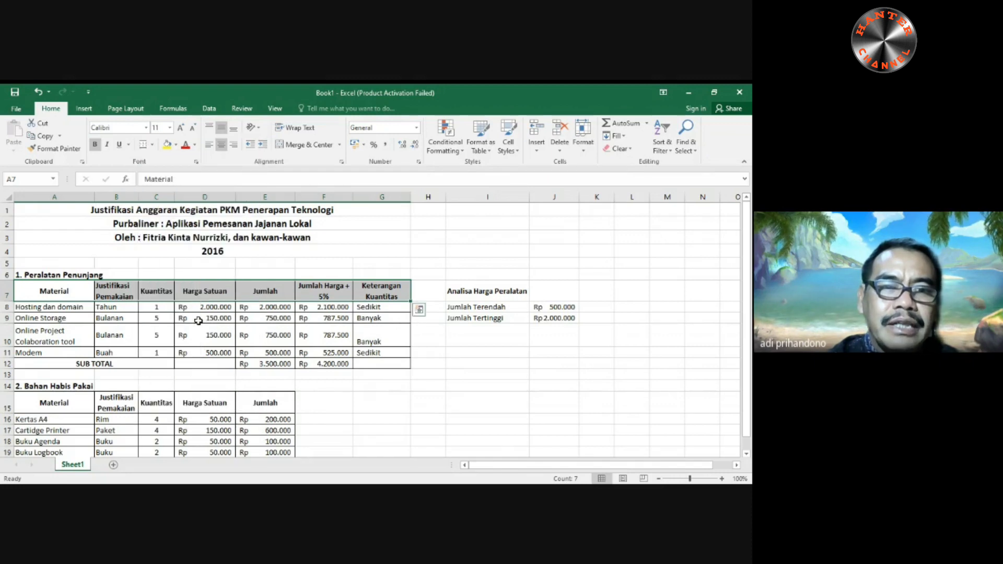
click(429, 402)
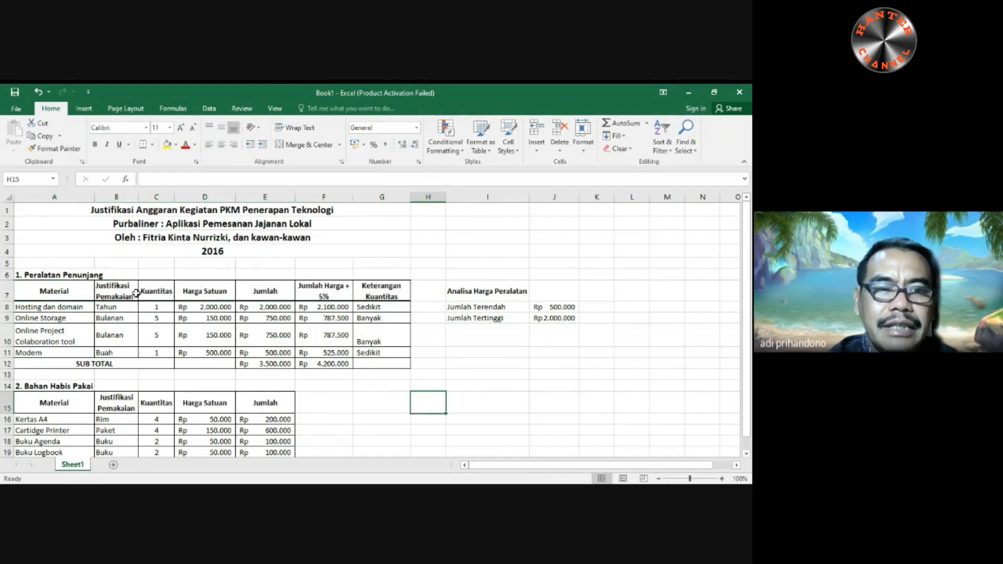
drag(46, 402, 253, 410)
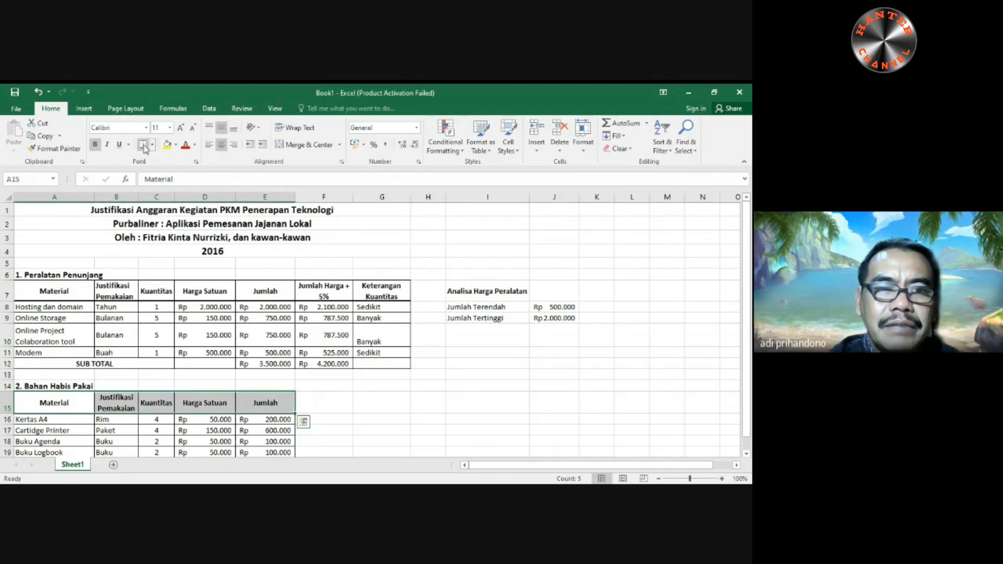
click(143, 146)
click(366, 418)
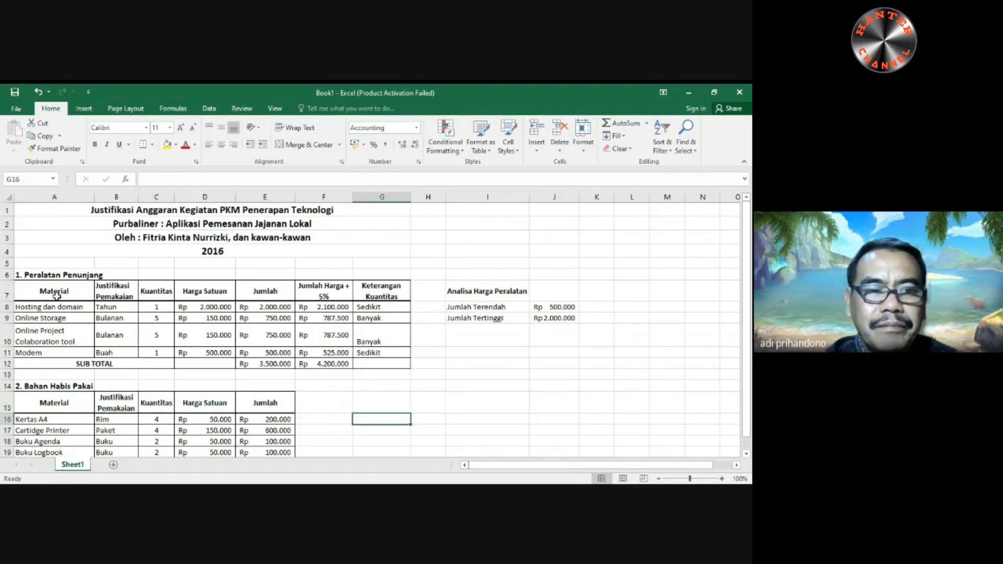
- Apply a Top and Double Bottom Border to the header rows of both tables, A7:G7 and A15:E15
drag(47, 290, 386, 295)
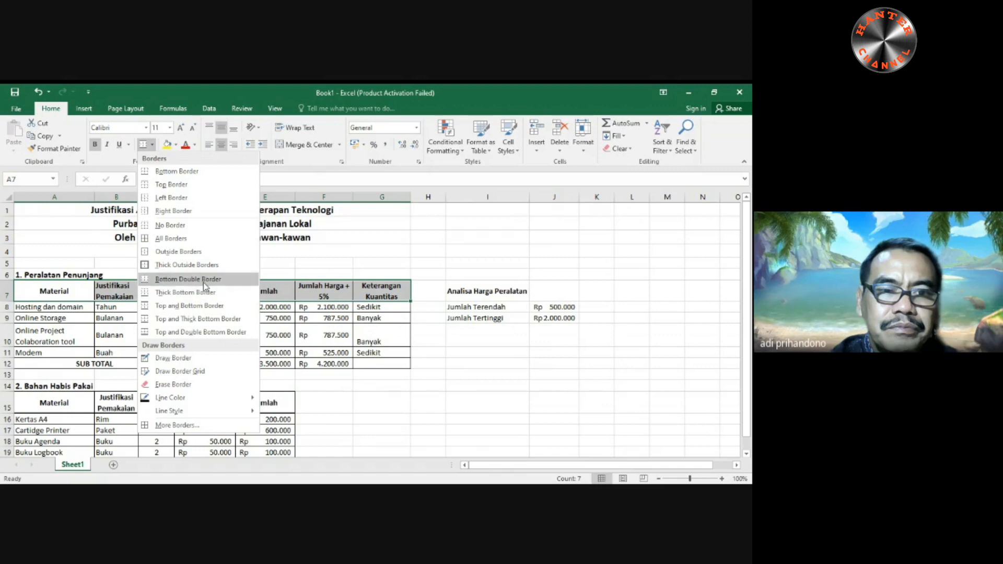
click(211, 332)
click(485, 362)
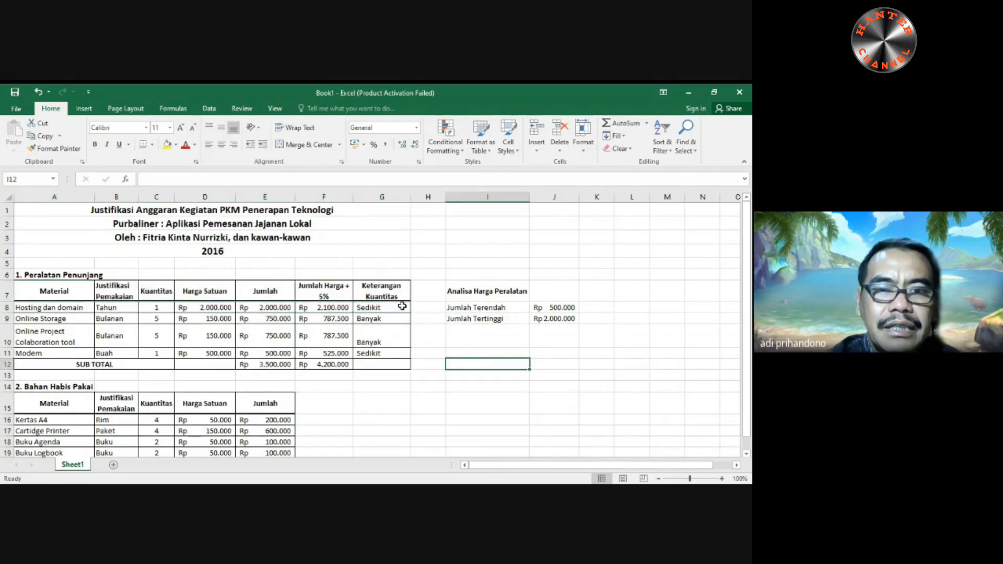
drag(59, 402, 261, 406)
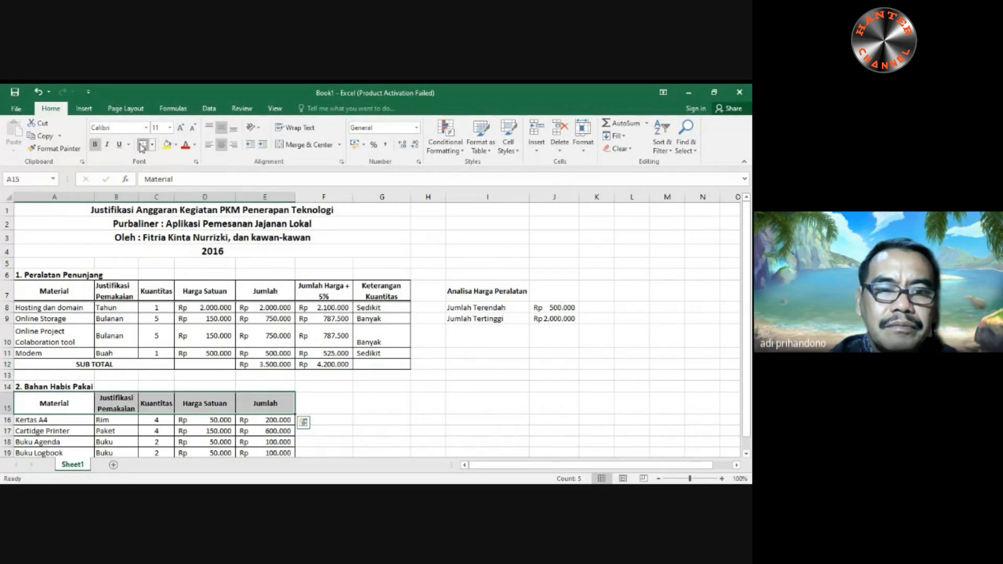
click(341, 418)
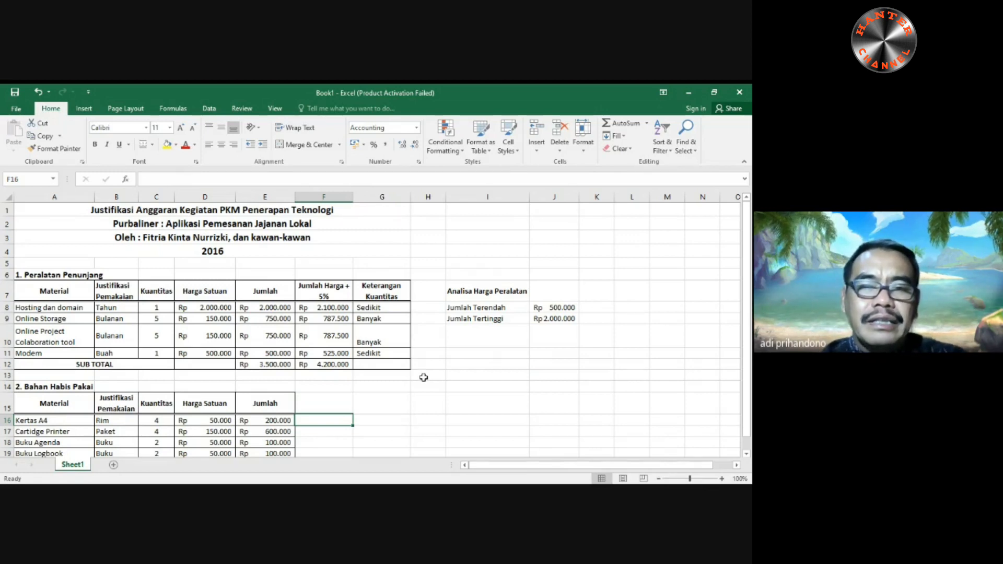
- Enter the label "Jumlah Terendah 1" in cell I11, below the Analisa Harga Peralatan entries
click(485, 354)
text(H)
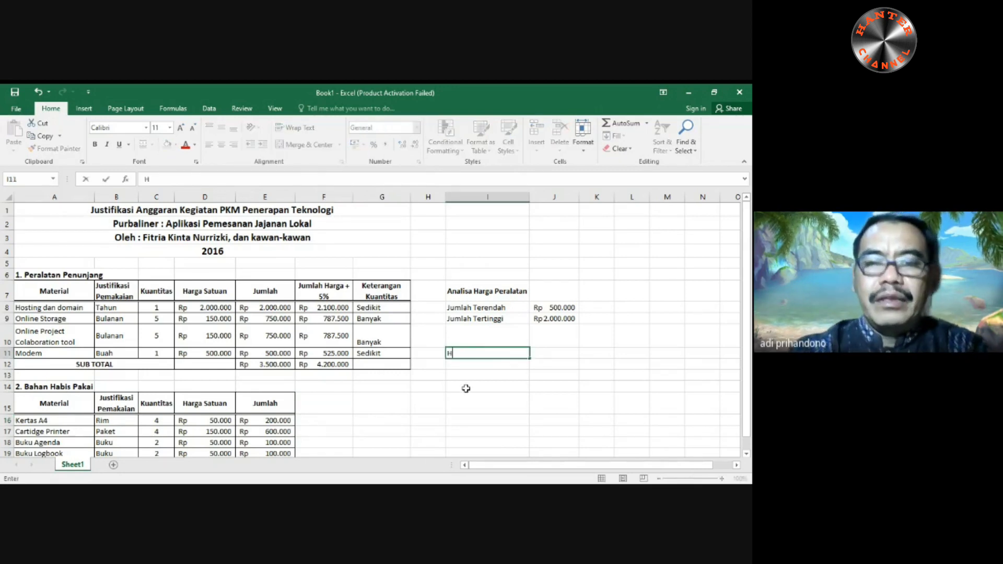
text(arg)
key(BackSpace)
key(BackSpace)
key(BackSpace)
key(BackSpace)
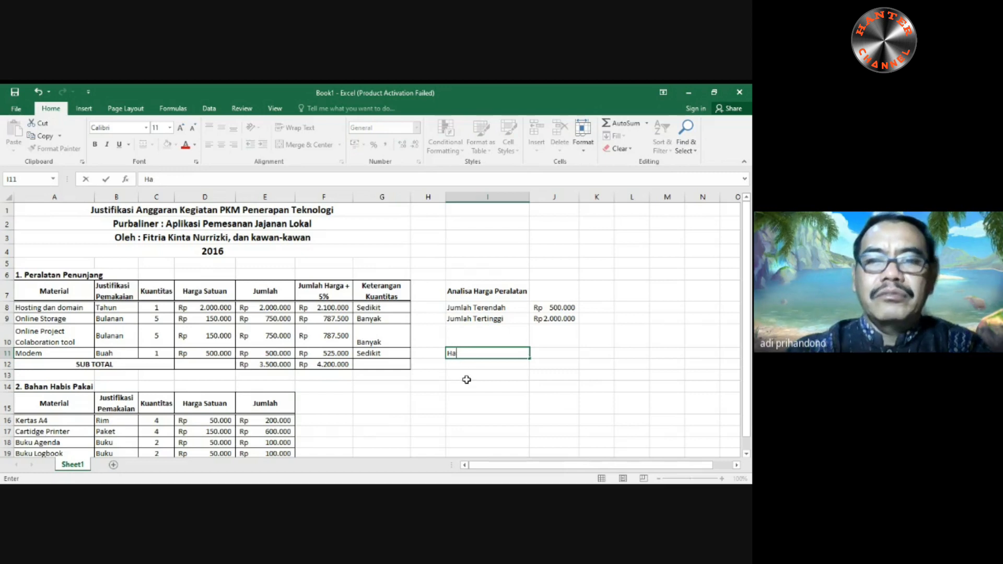
text(Jumlah)
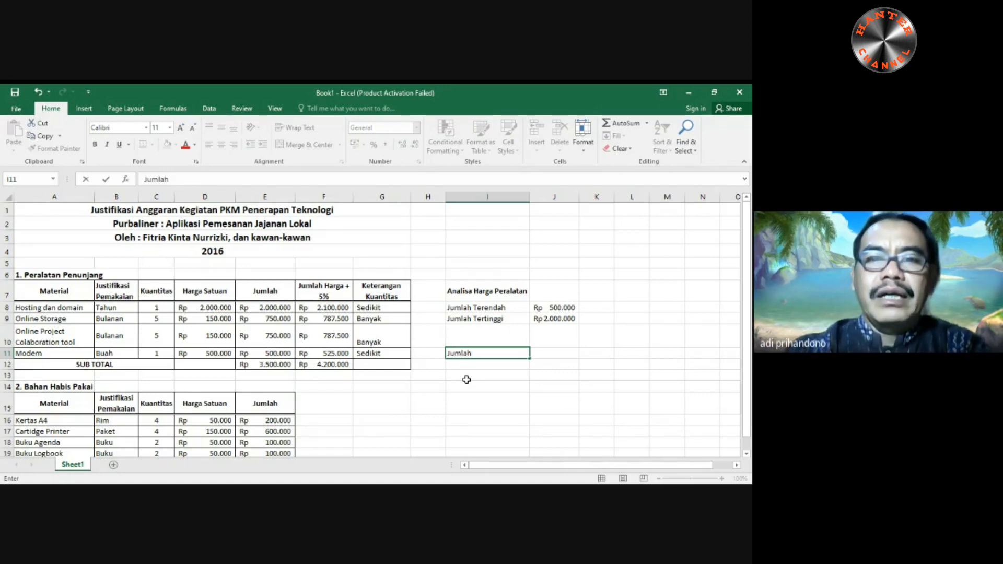
text( Terendah)
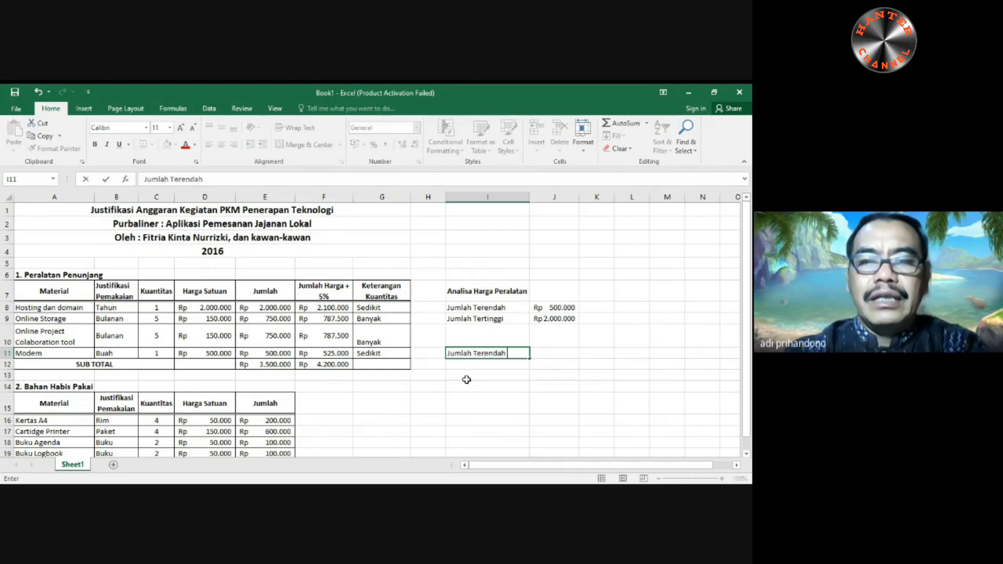
text( 1)
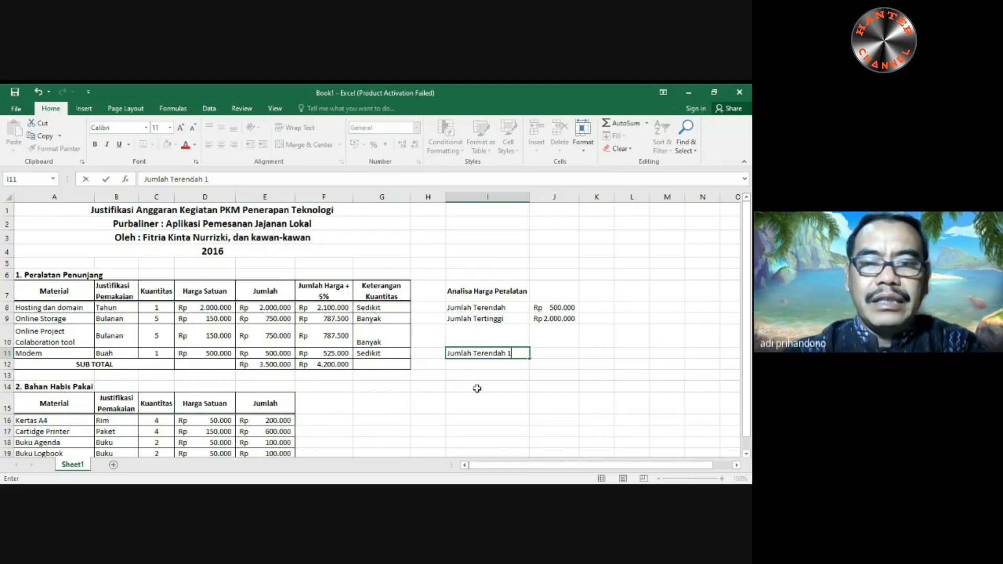
key(Tab)
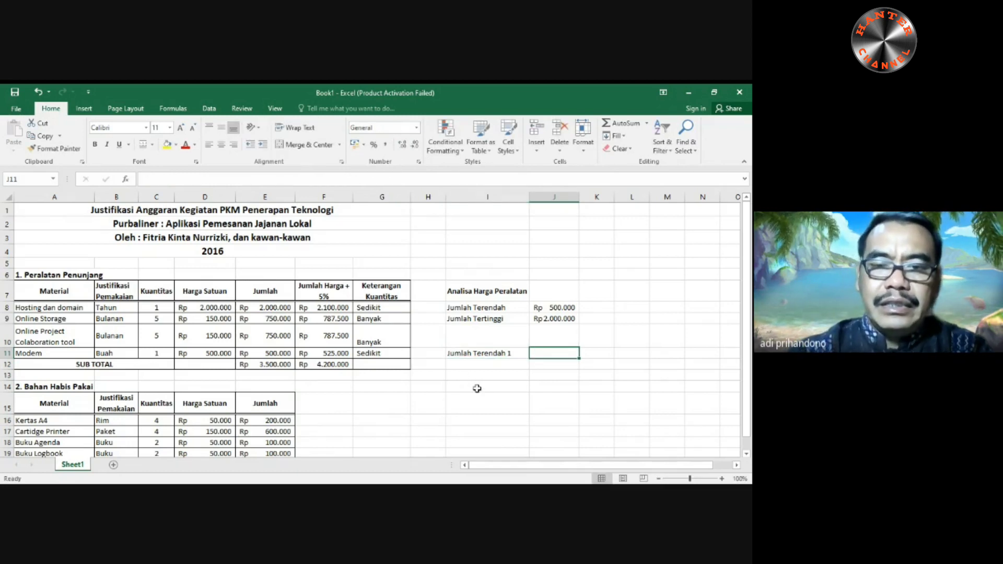
- Extend the "Jumlah Terendah" label series from I11 down to I13 and enter =SMALL(E8:E11;1) in J11
click(481, 359)
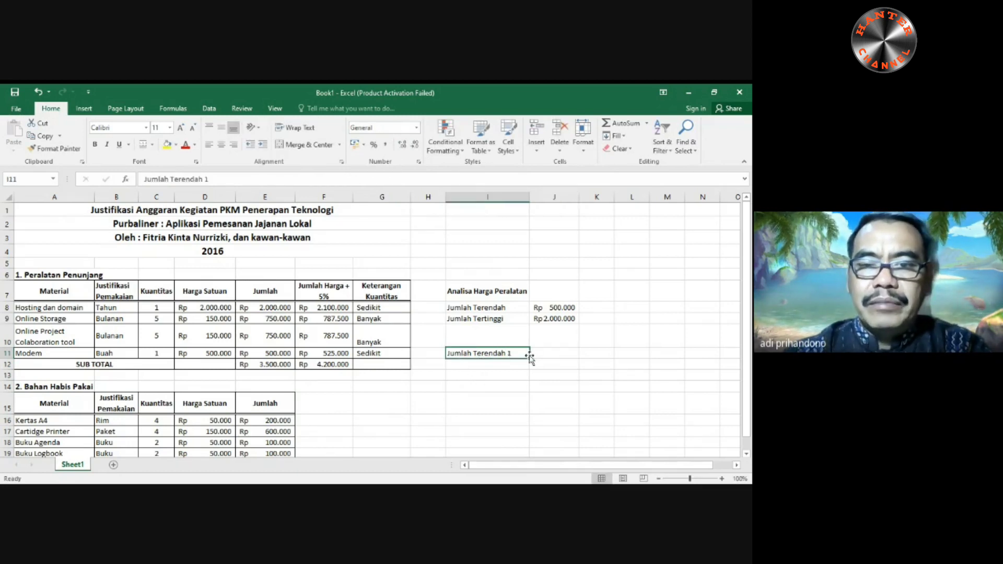
drag(529, 358, 530, 380)
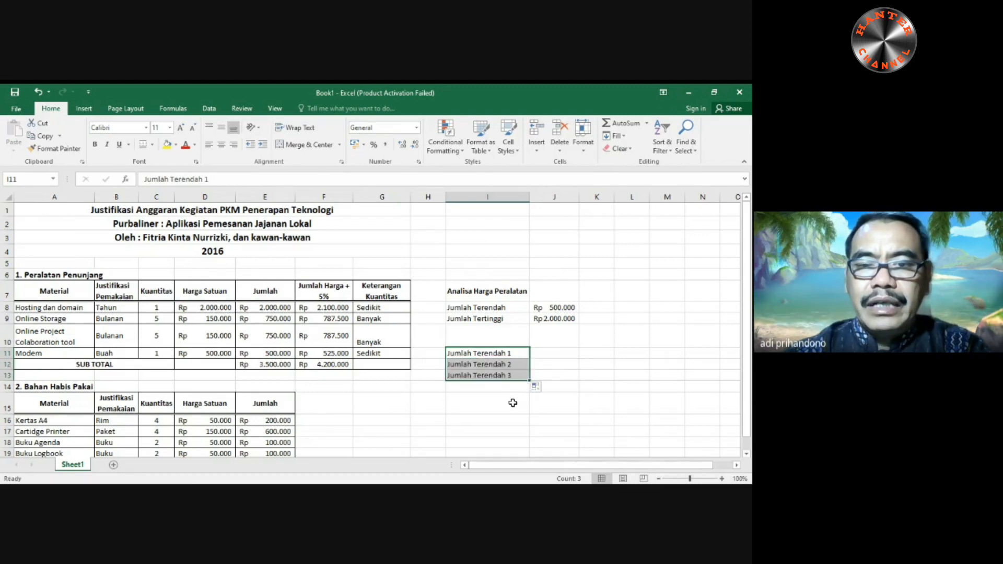
click(551, 356)
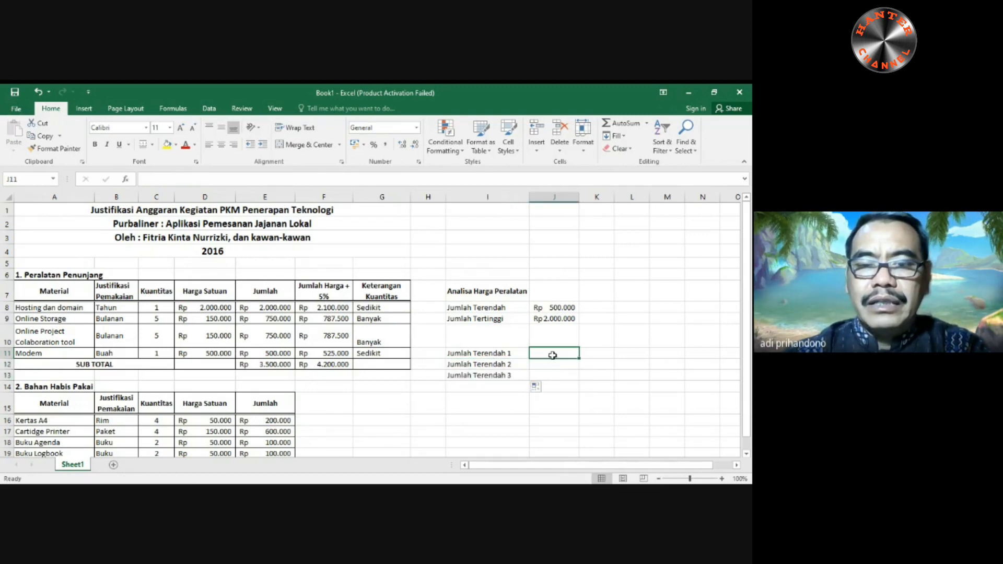
text(=sma)
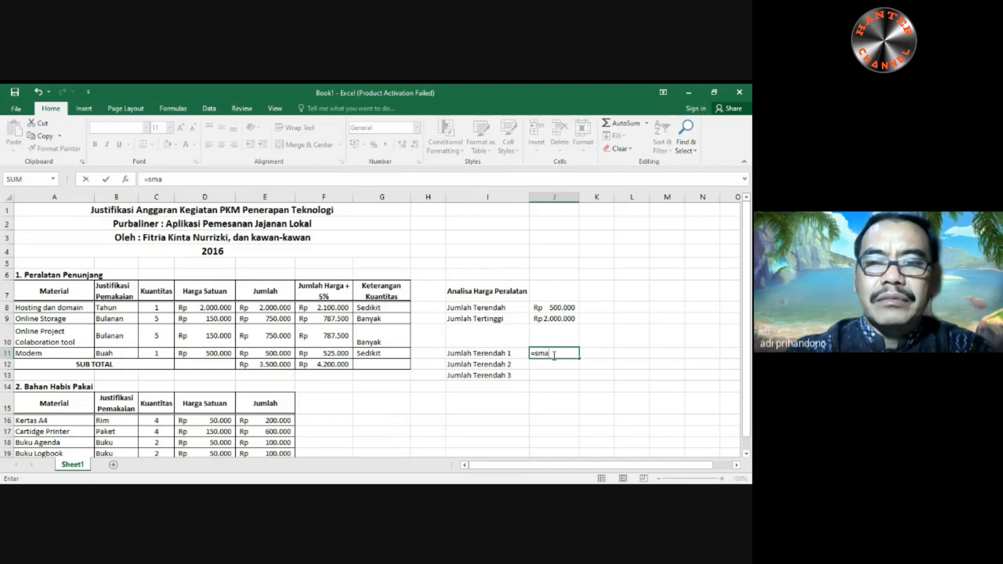
text(ll()
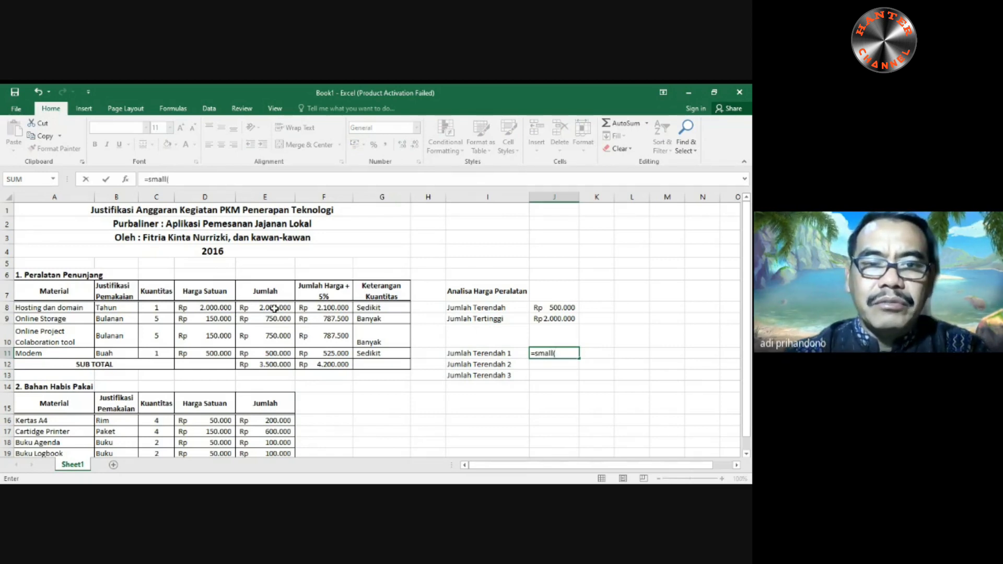
drag(274, 308, 279, 353)
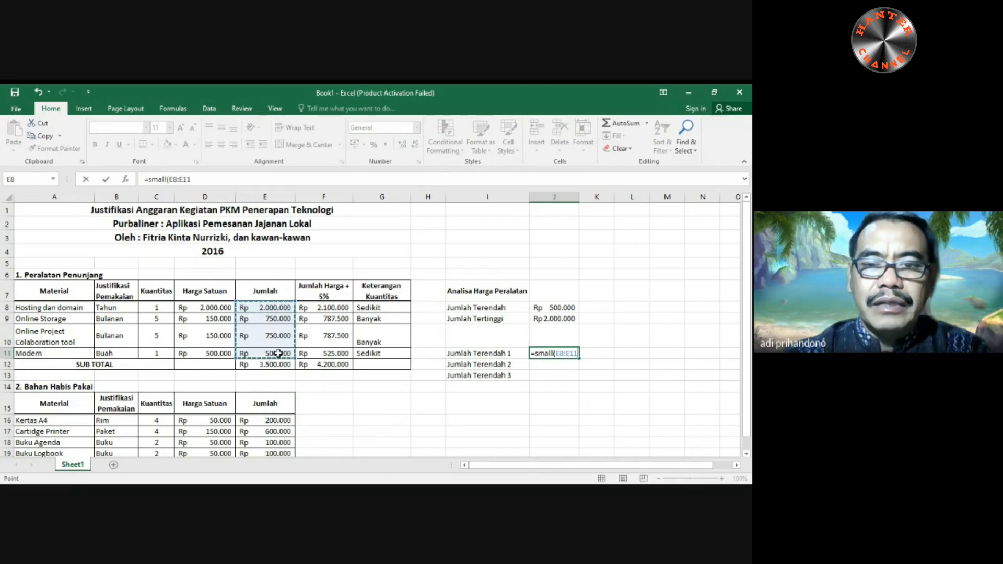
text(;)
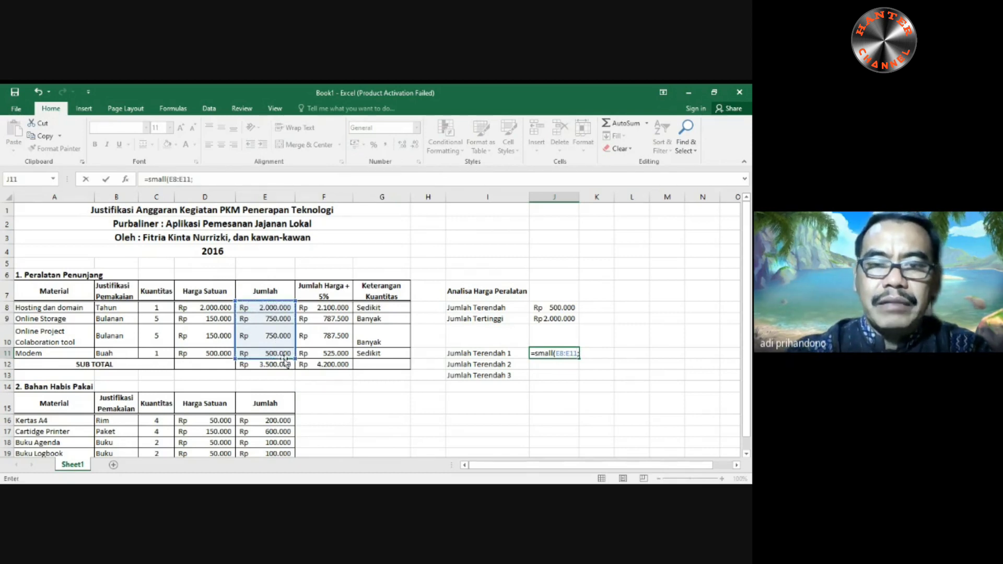
text(1)
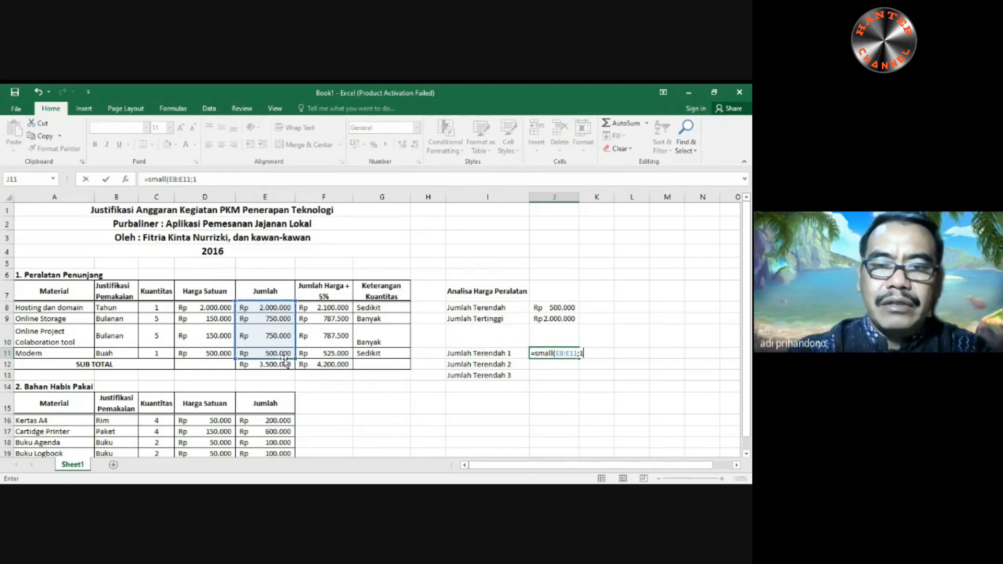
text())
key(Return)
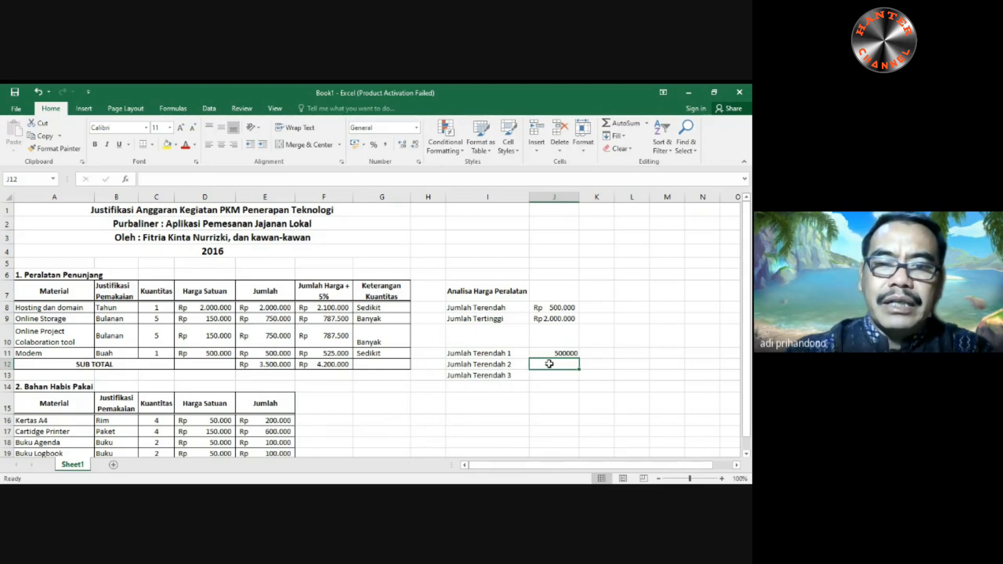
text(=sam)
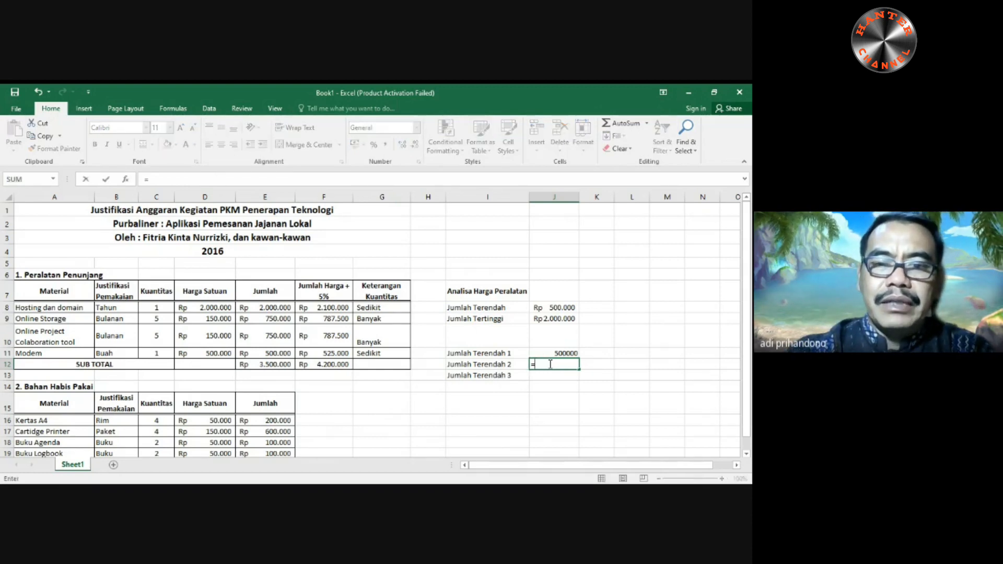
key(BackSpace)
key(BackSpace)
key(BackSpace)
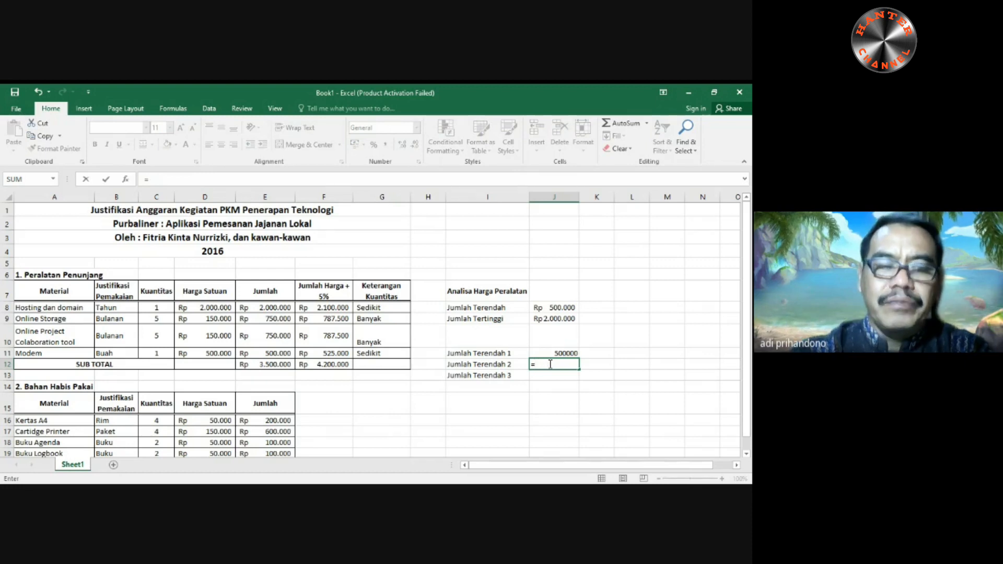
key(Escape)
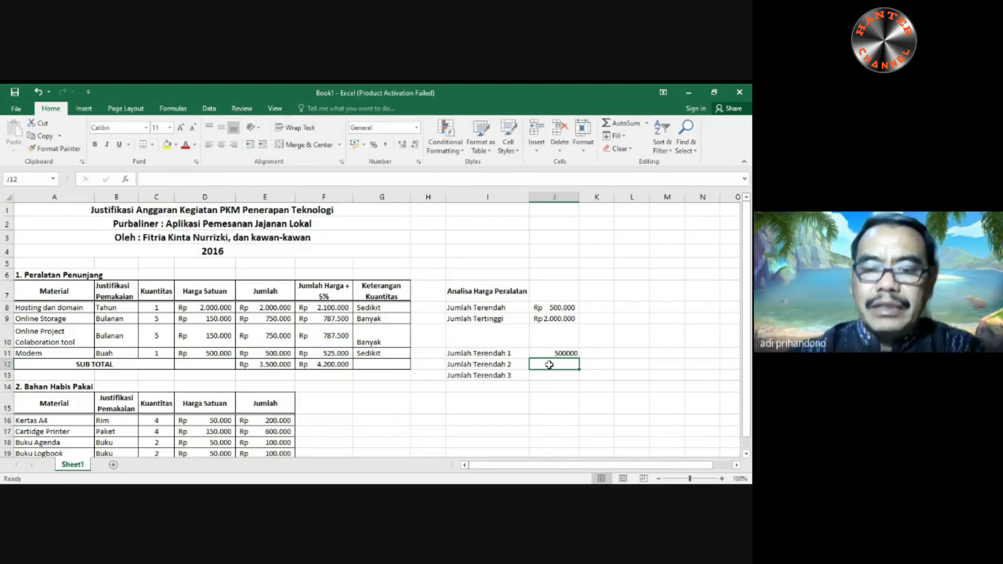
- Calculate the second-lowest equipment amount in J12 with the formula =SMALL(E8:E11;2)
text(=small()
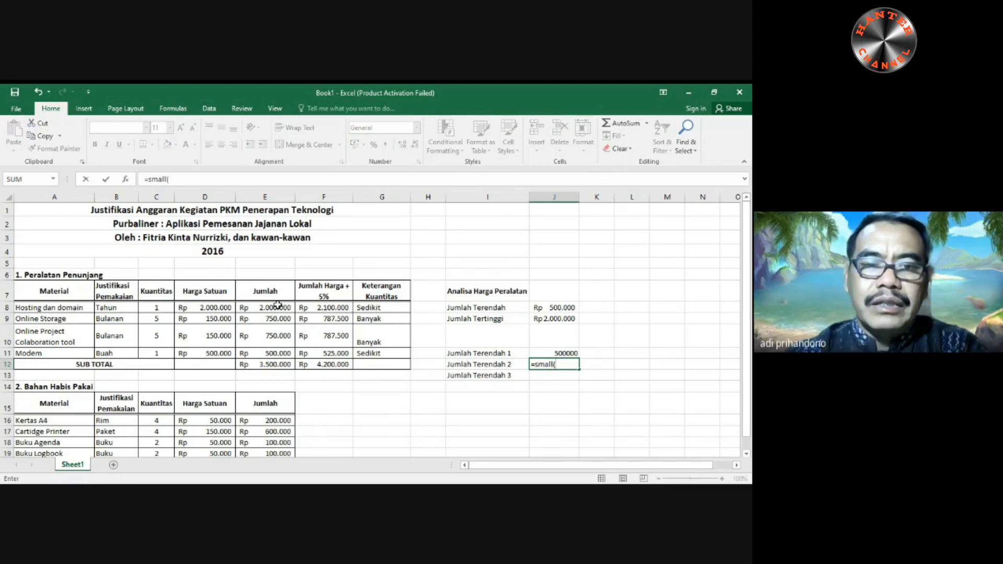
drag(277, 306, 274, 352)
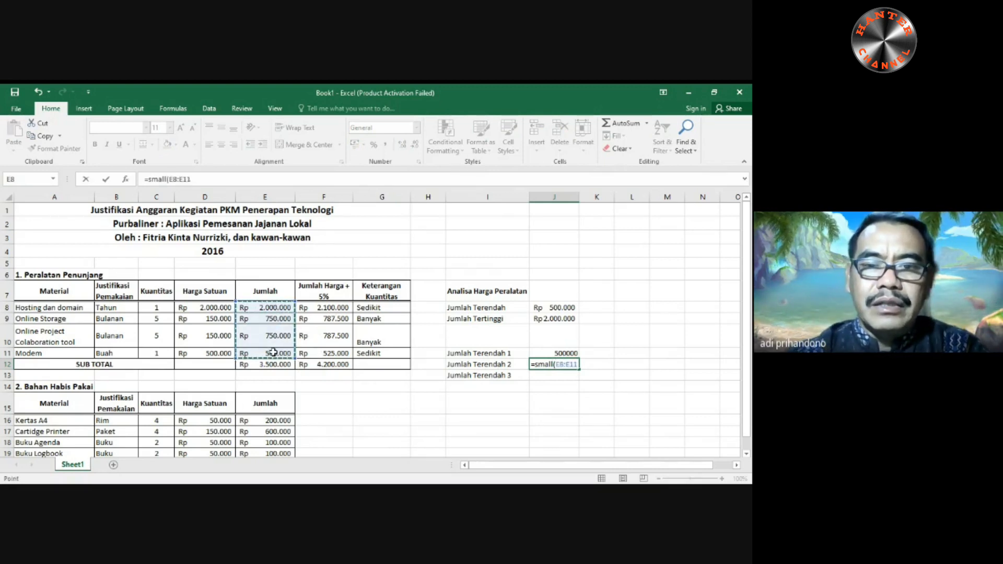
text(;2)
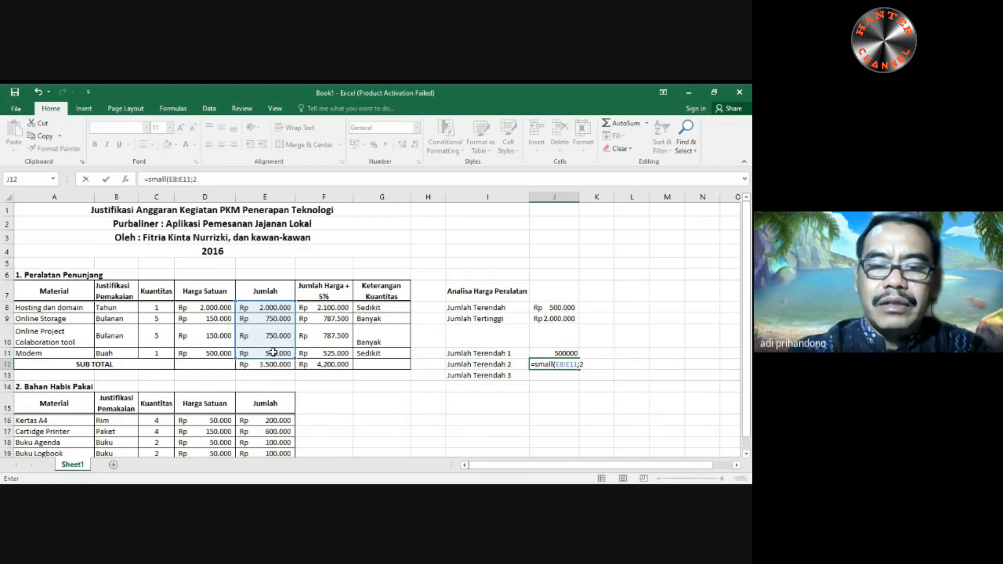
key(Return)
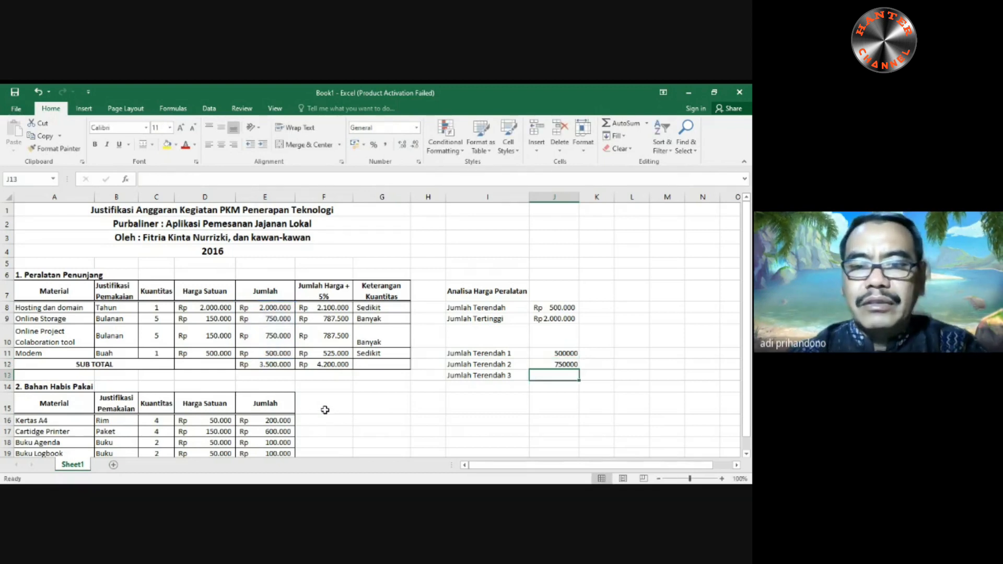
- Calculate the third-lowest equipment amount in J13 with the formula =SMALL(E8:E11;3)
text(=smal)
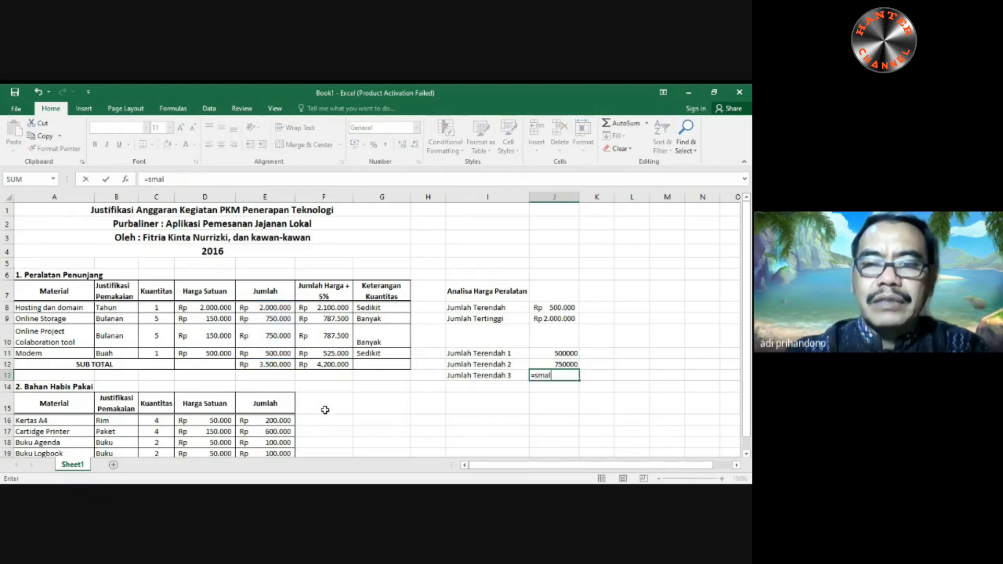
text(l()
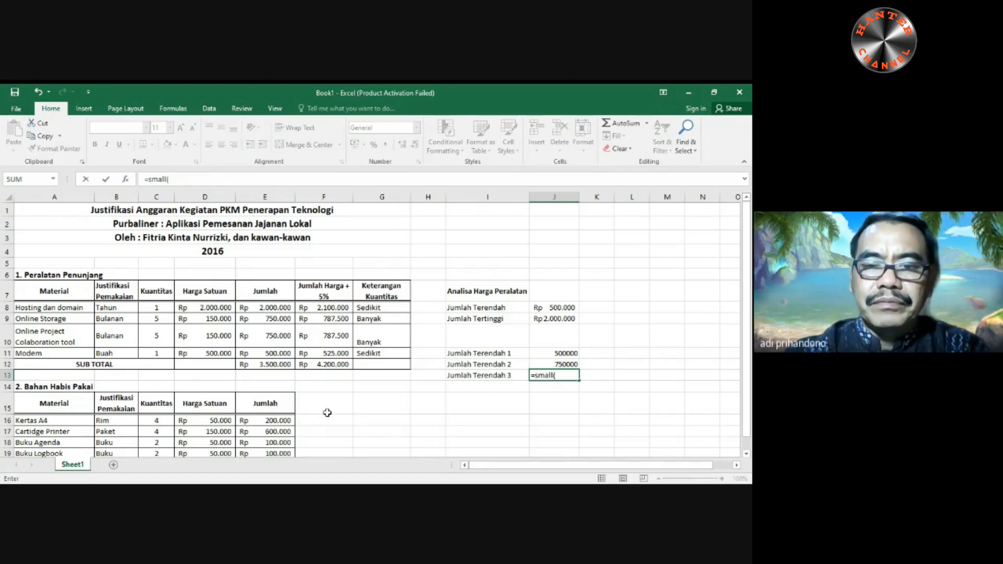
drag(274, 308, 264, 349)
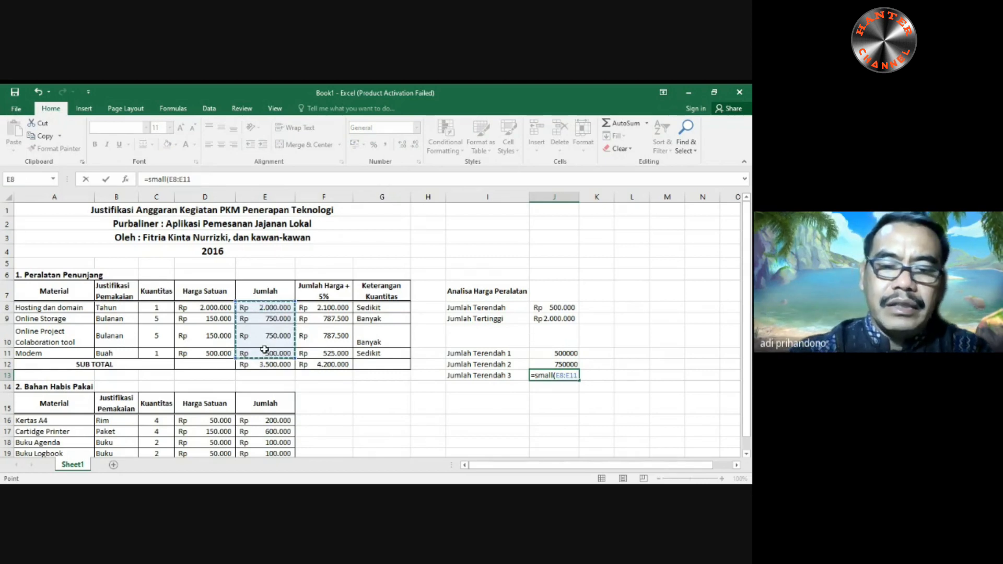
text(;3)
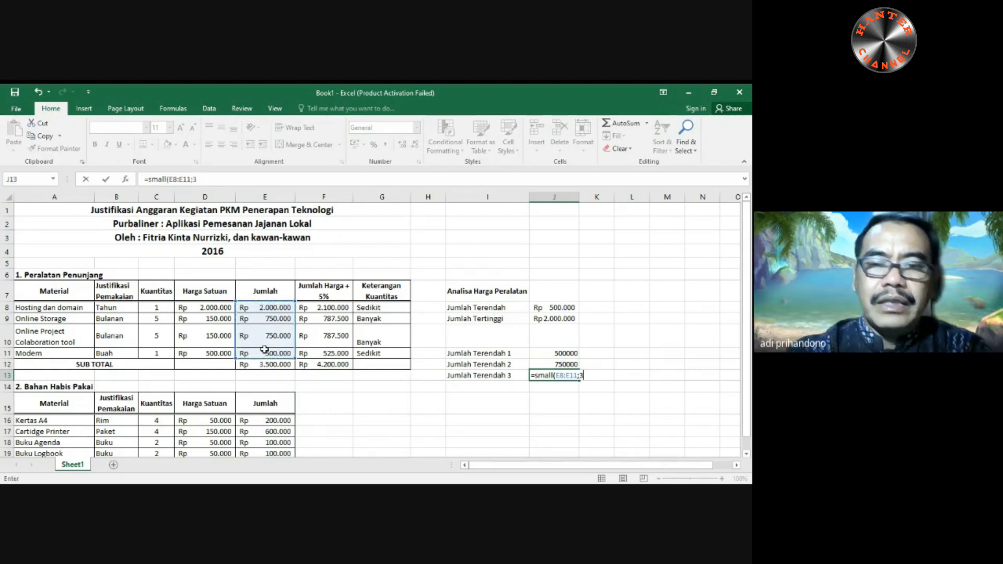
key(Return)
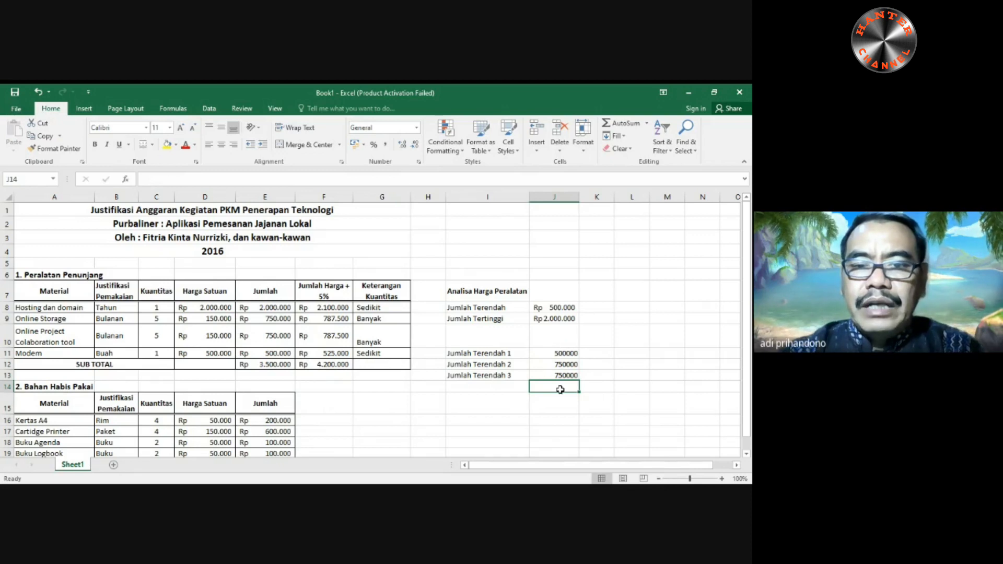
- Enter the label "Jumlah Tertinggi ke 1" in cell I16, below the Jumlah Terendah entries
scroll(554, 384, down, 1)
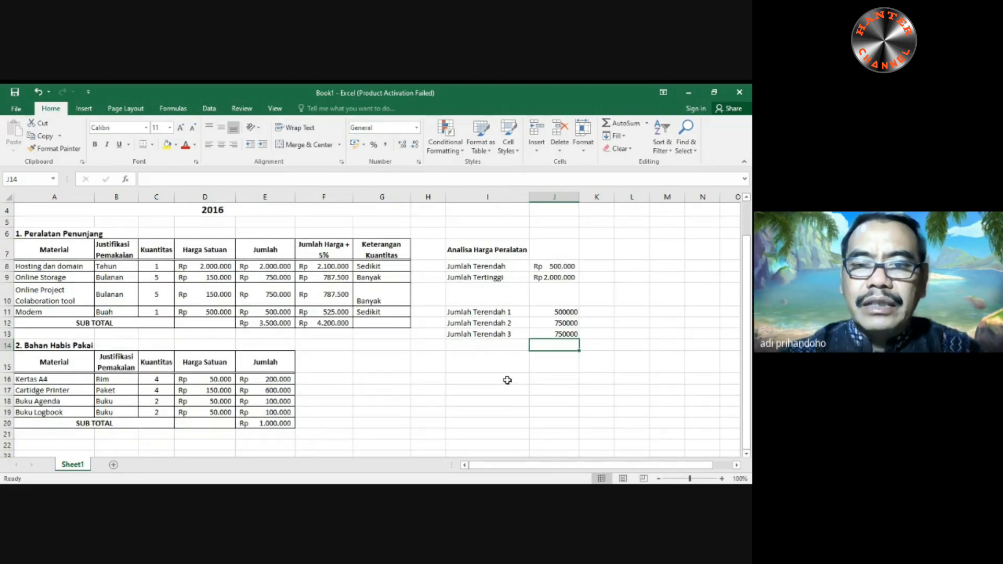
click(507, 380)
text(jum)
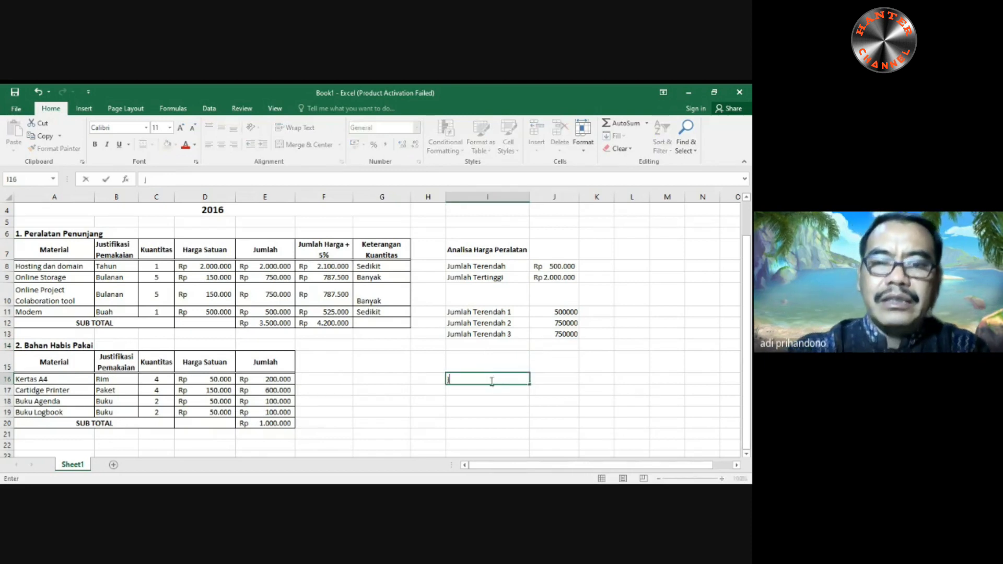
key(BackSpace)
key(BackSpace)
key(BackSpace)
text(Jumlah)
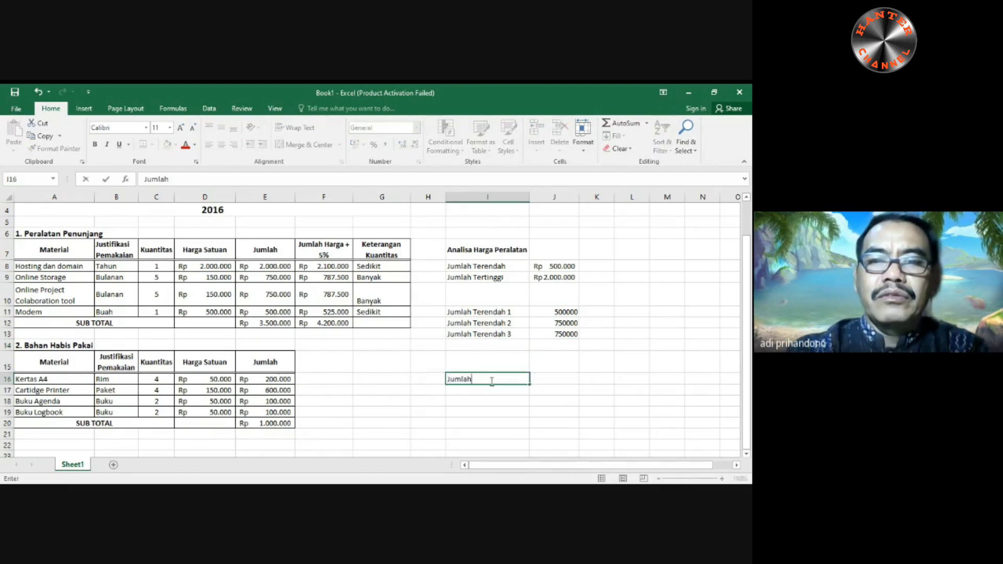
text( Tert)
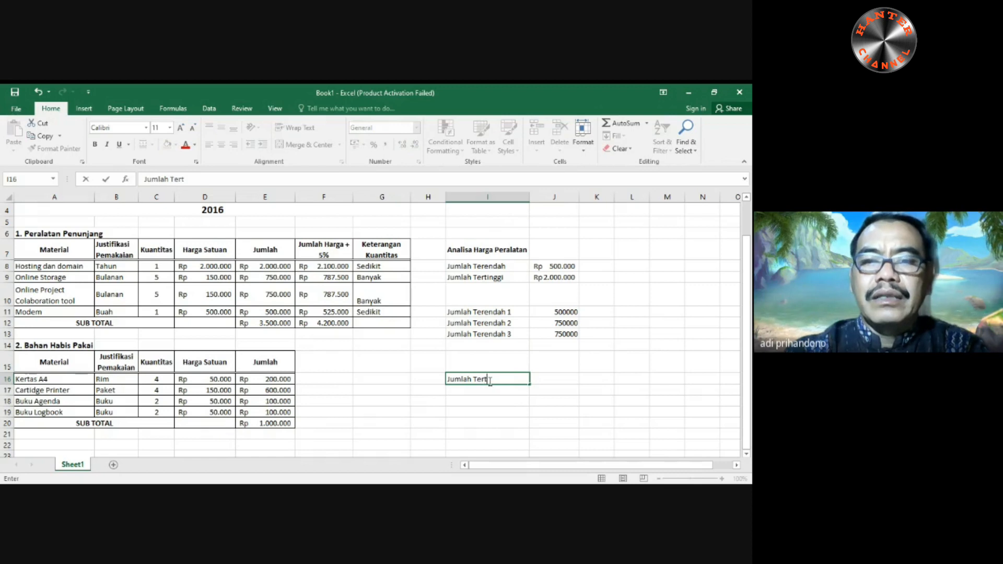
text(inggi ke )
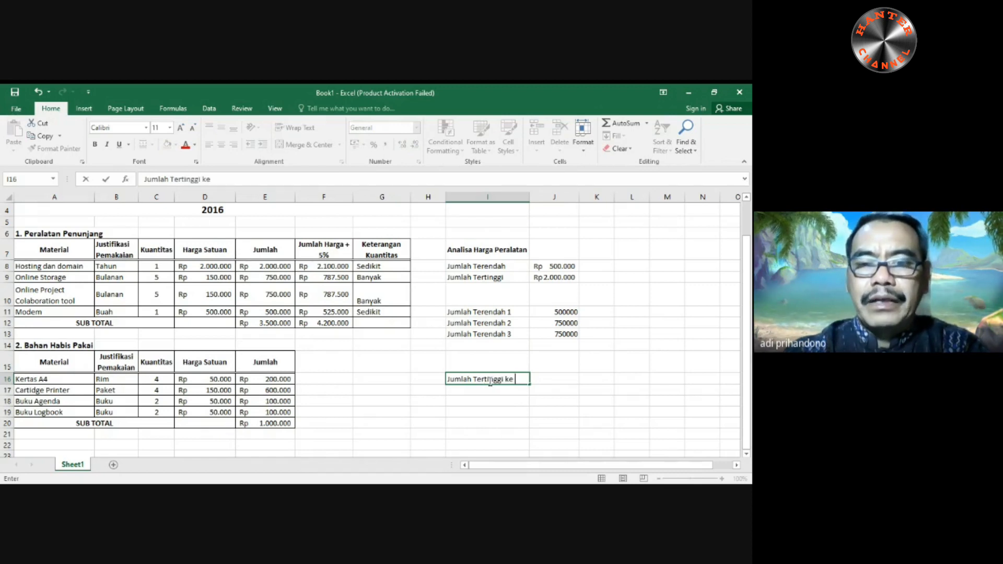
text(1)
key(Return)
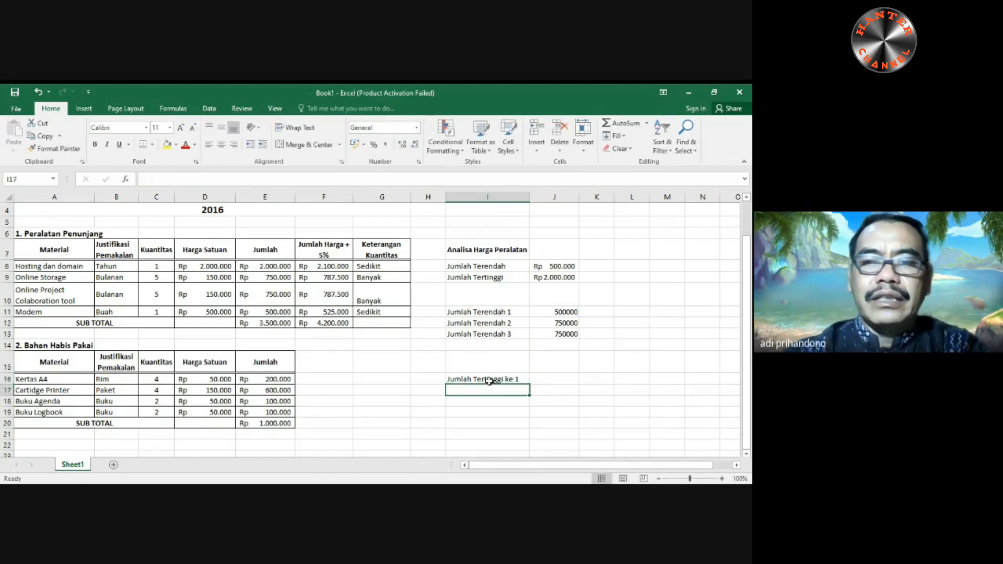
- Fill the "Jumlah Tertinggi ke 1" label from I16 down to I18 as a numbered series
text(Jumlah Tertinggi ke 1)
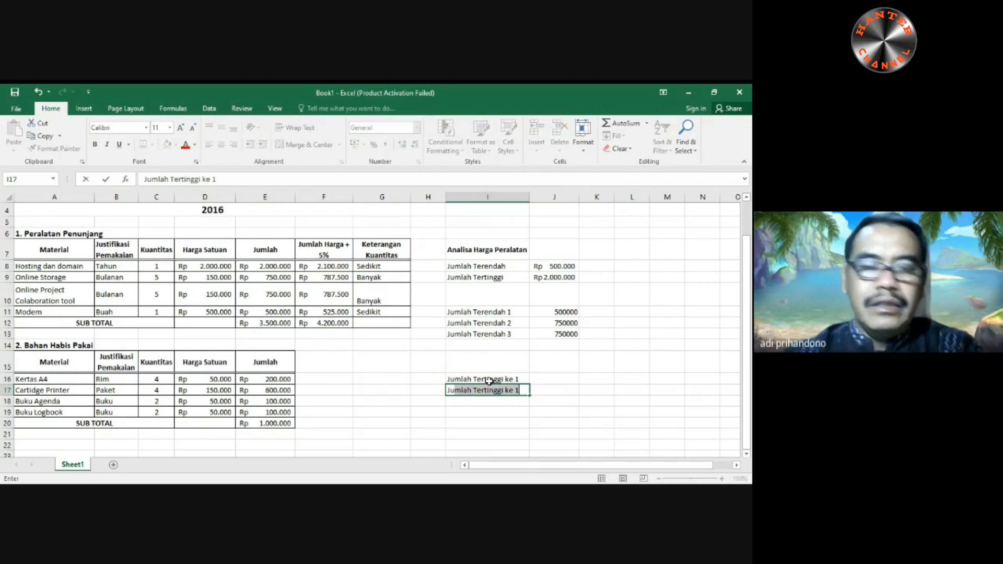
key(Escape)
click(489, 381)
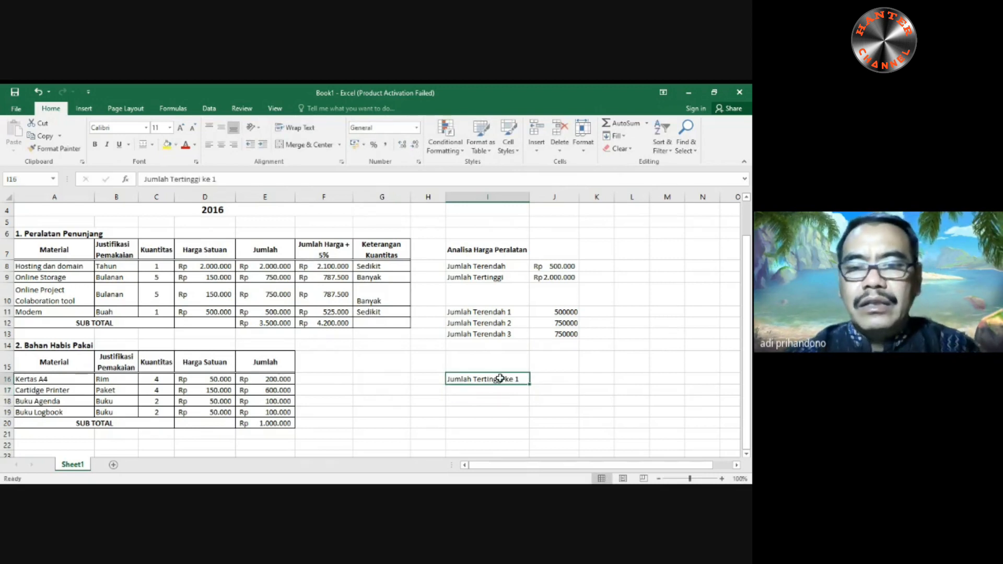
drag(530, 384, 530, 408)
- Calculate the highest equipment amount in J16 with the formula =LARGE(E8:E11;1)
click(544, 378)
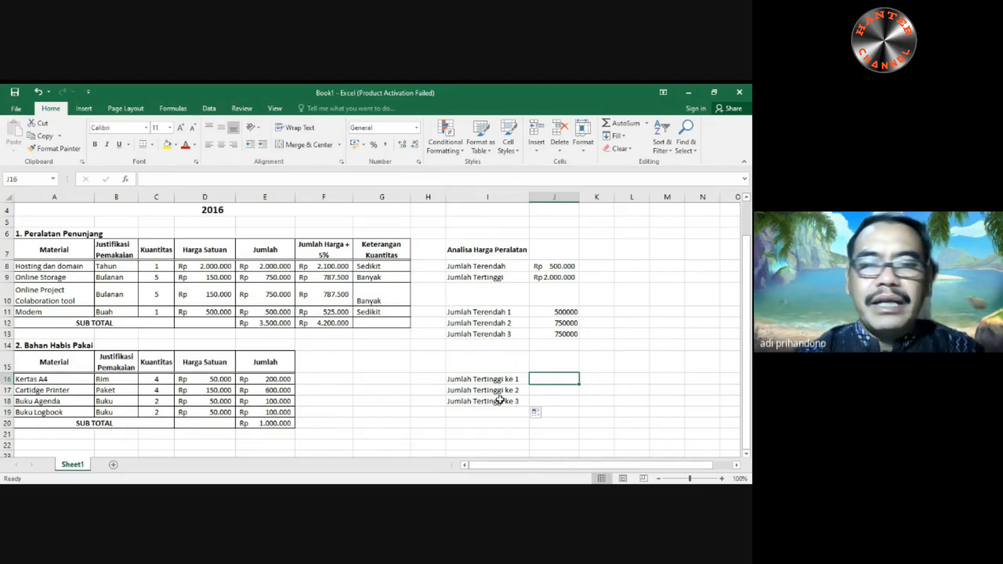
text(=)
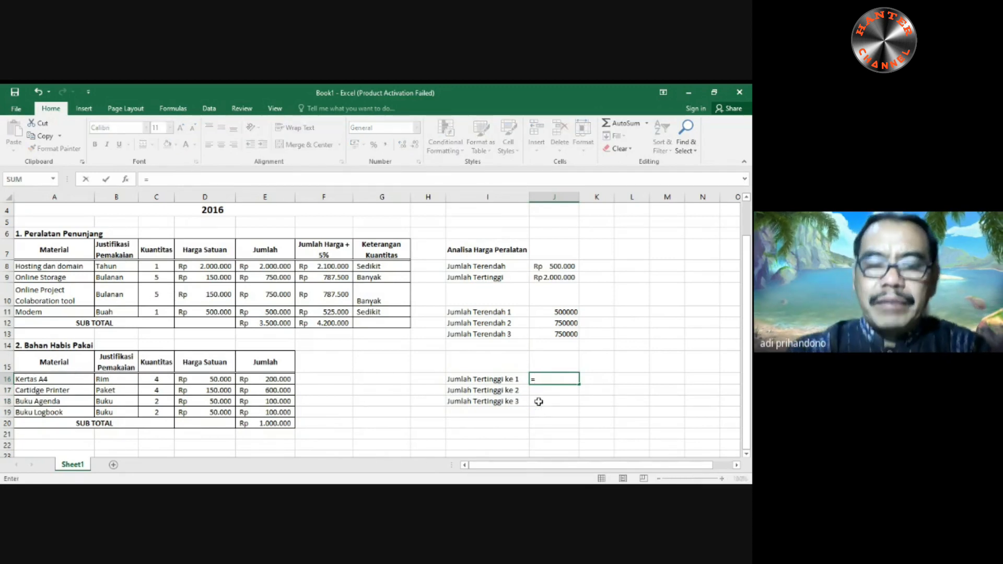
text(Lar)
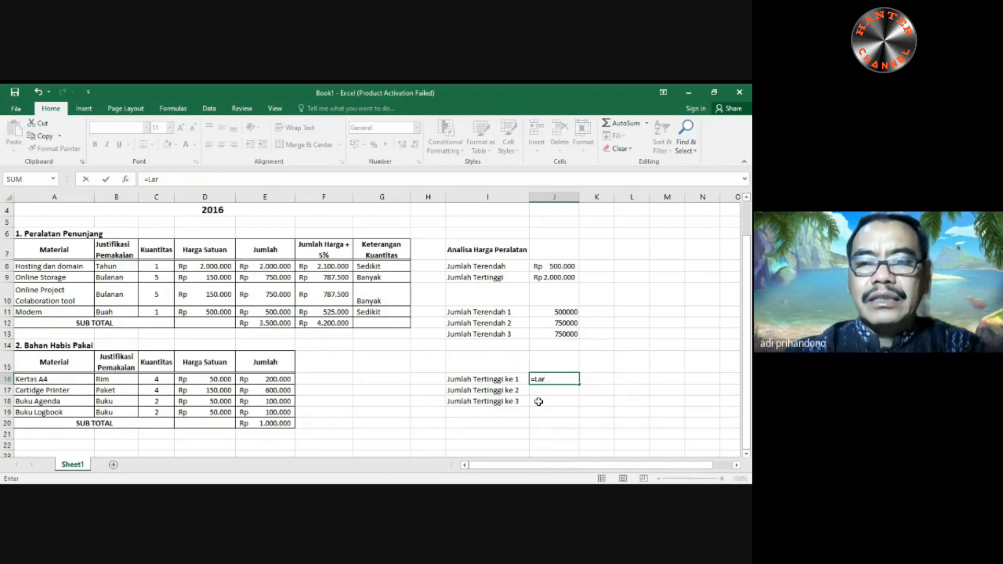
text(ge()
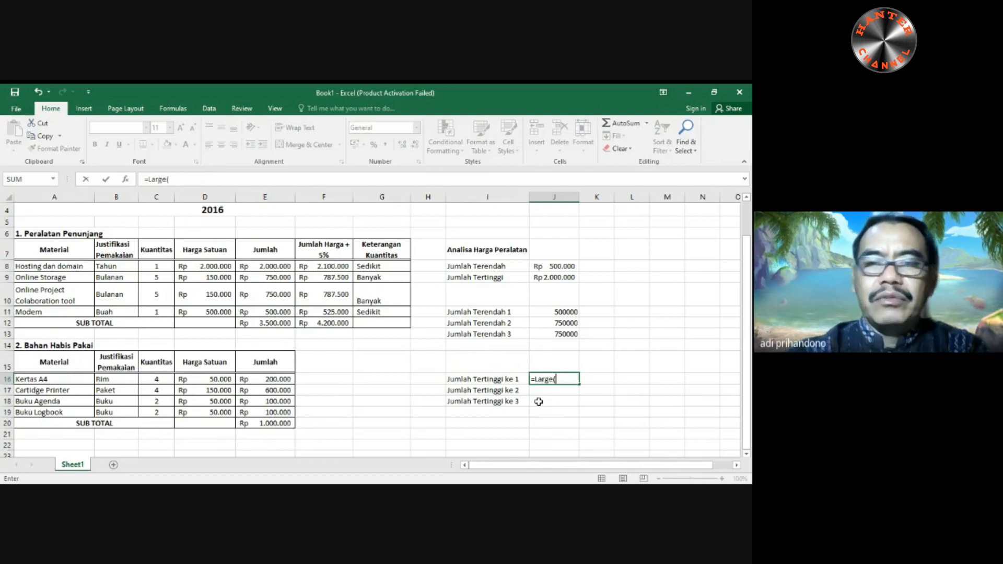
drag(274, 267, 268, 310)
text(,1))
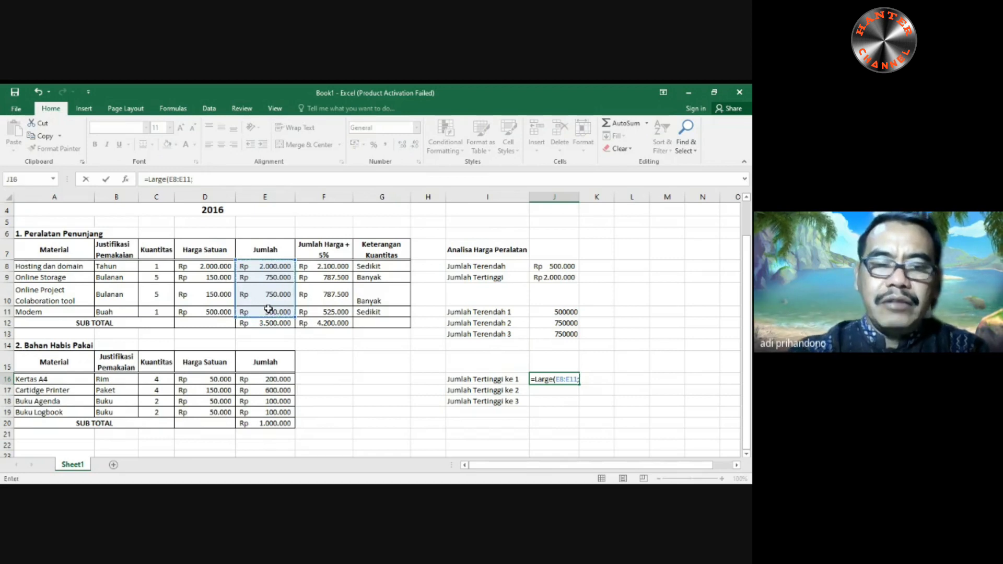
key(Return)
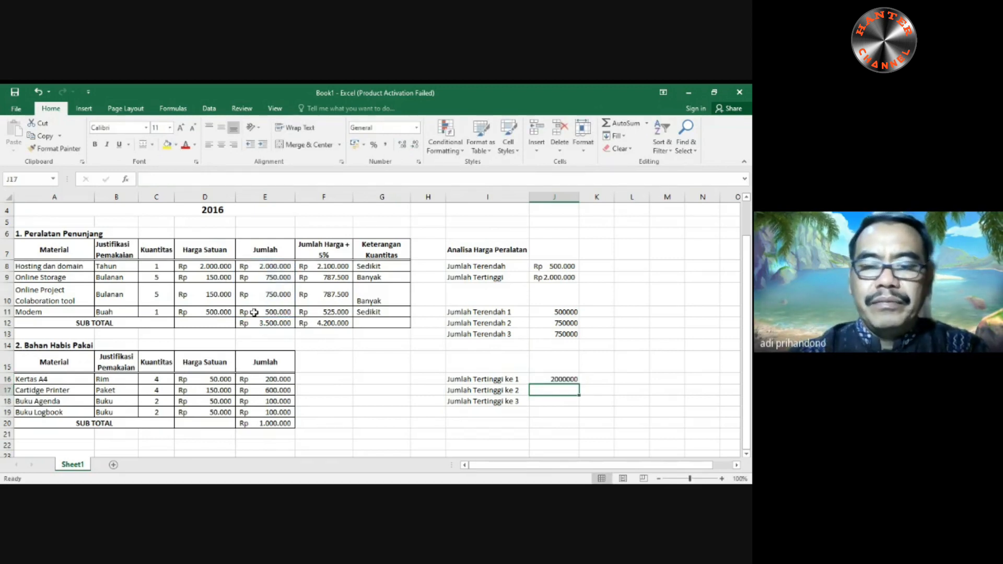
- Try to fill the LARGE formula from J16 down to J18 with its relative range and check the copied formula in J17
click(555, 380)
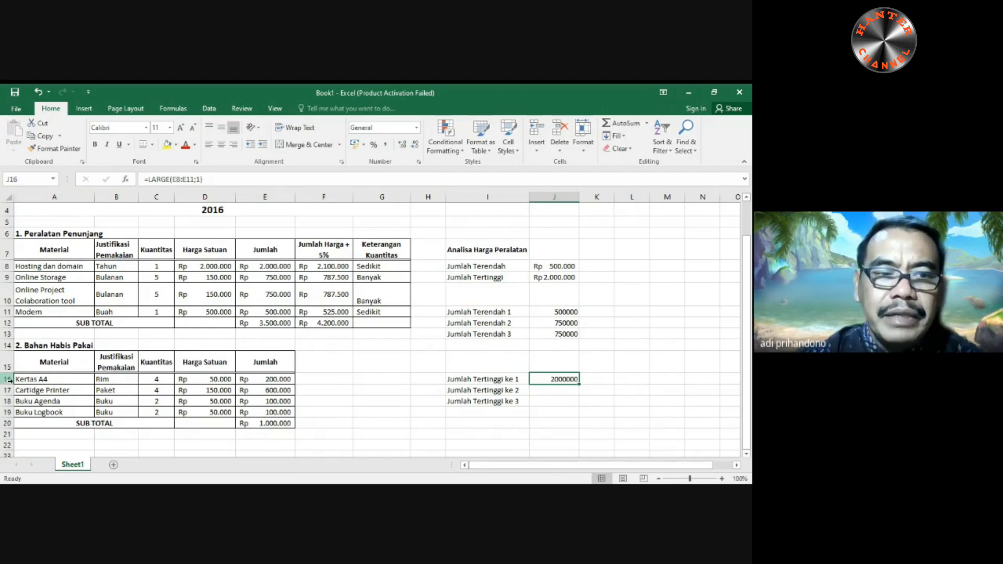
drag(578, 384, 583, 402)
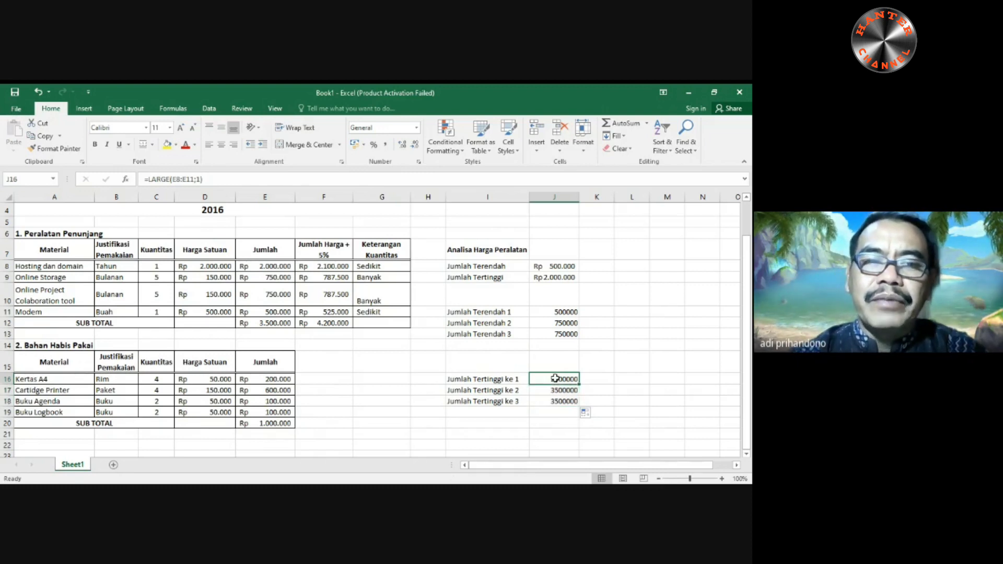
click(553, 379)
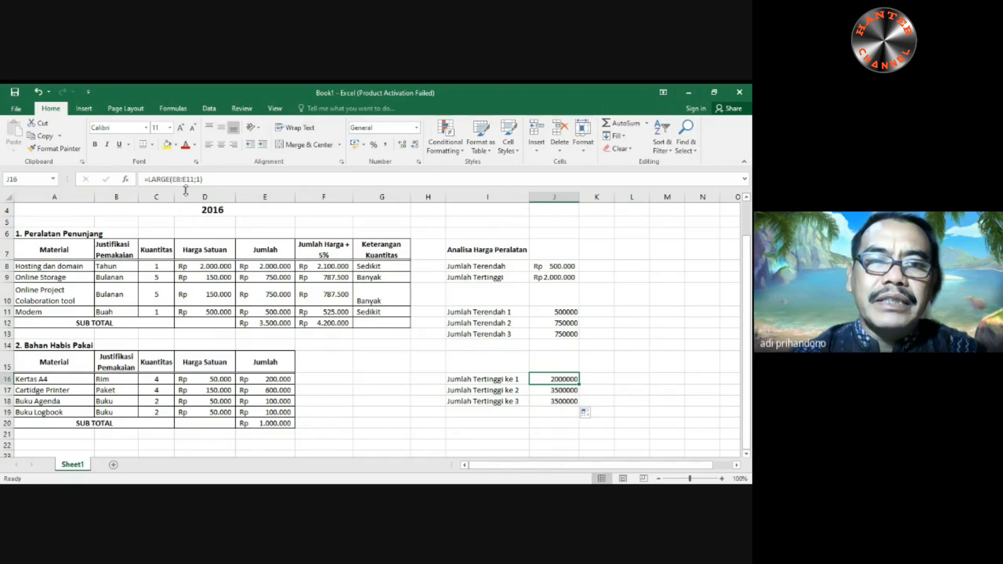
click(553, 390)
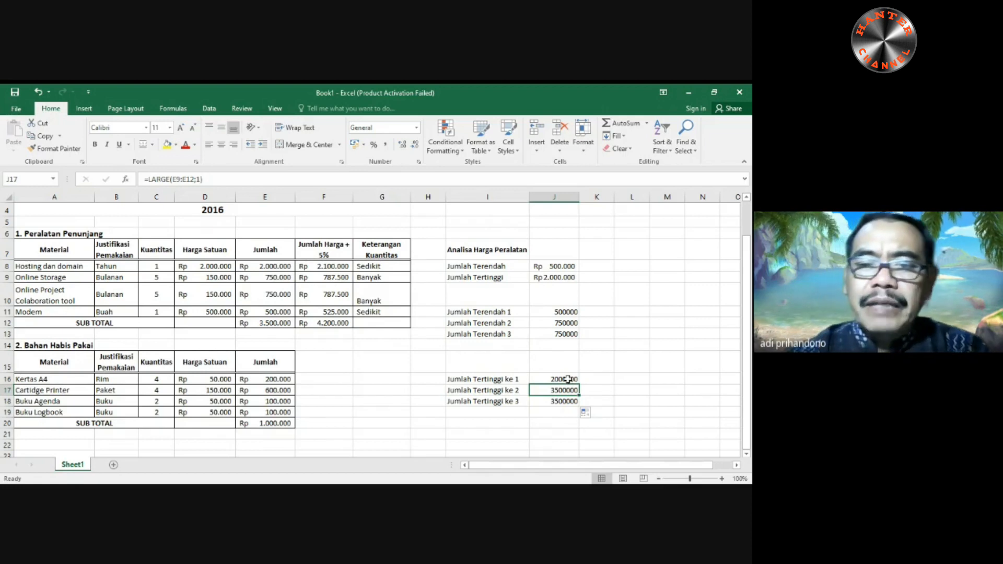
- Make the range in J16's LARGE formula absolute as $E$8:$E$11 and fill the formula down to J18
click(568, 380)
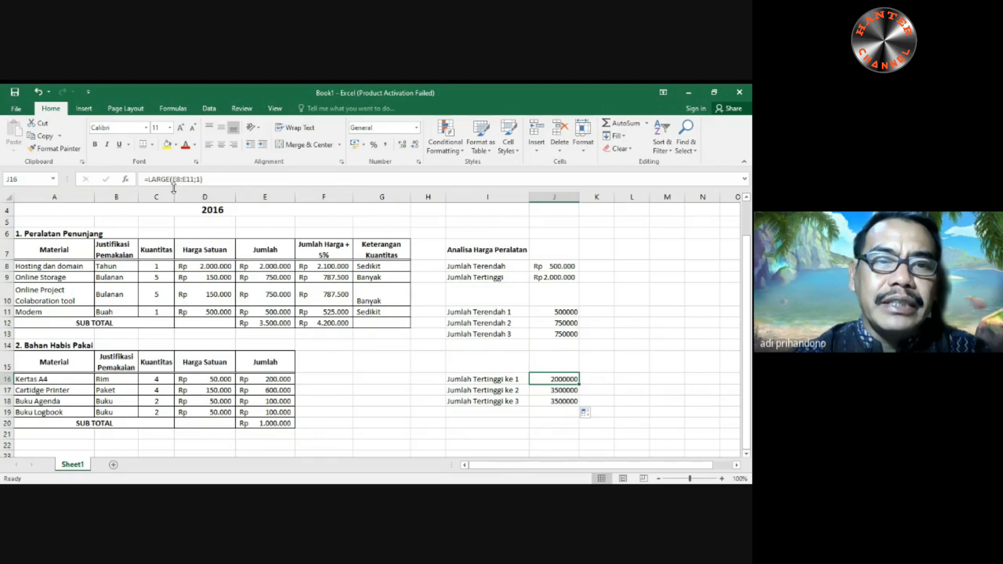
drag(173, 179, 194, 182)
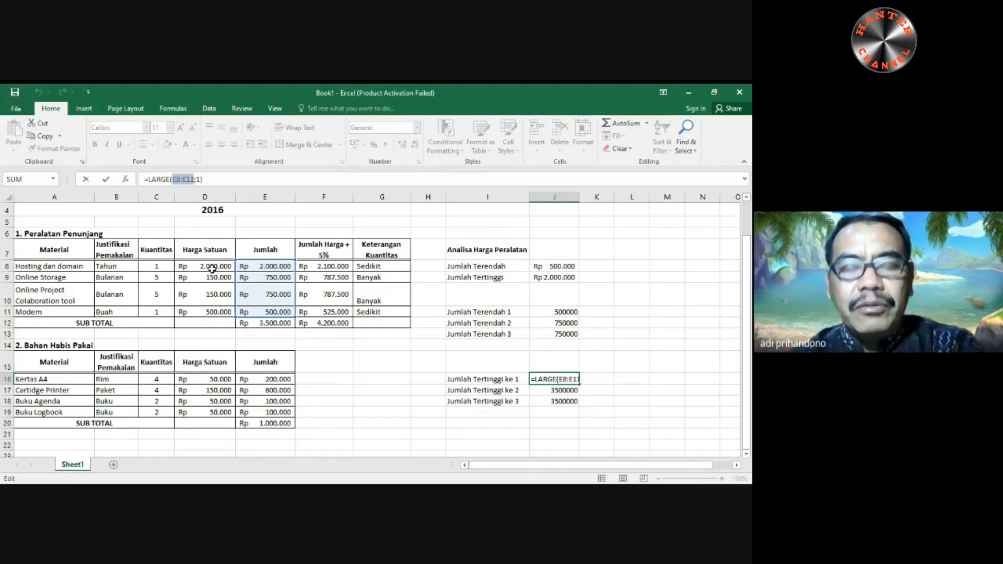
key(F4)
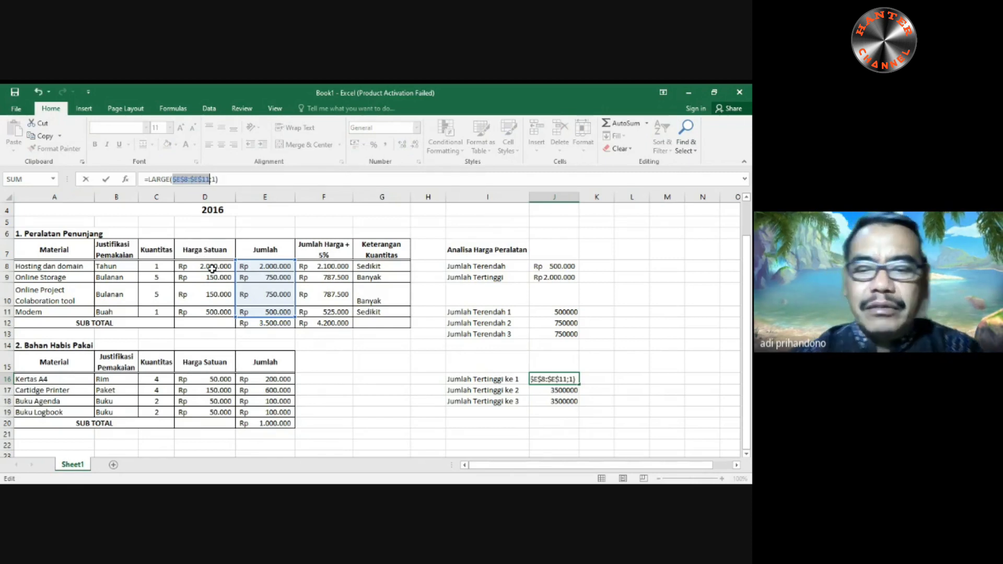
key(Return)
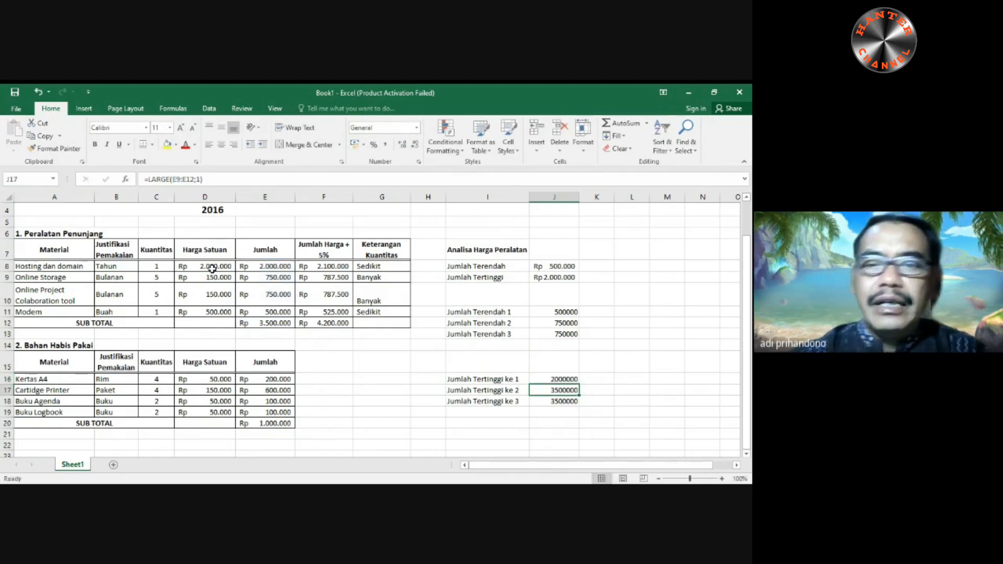
click(557, 380)
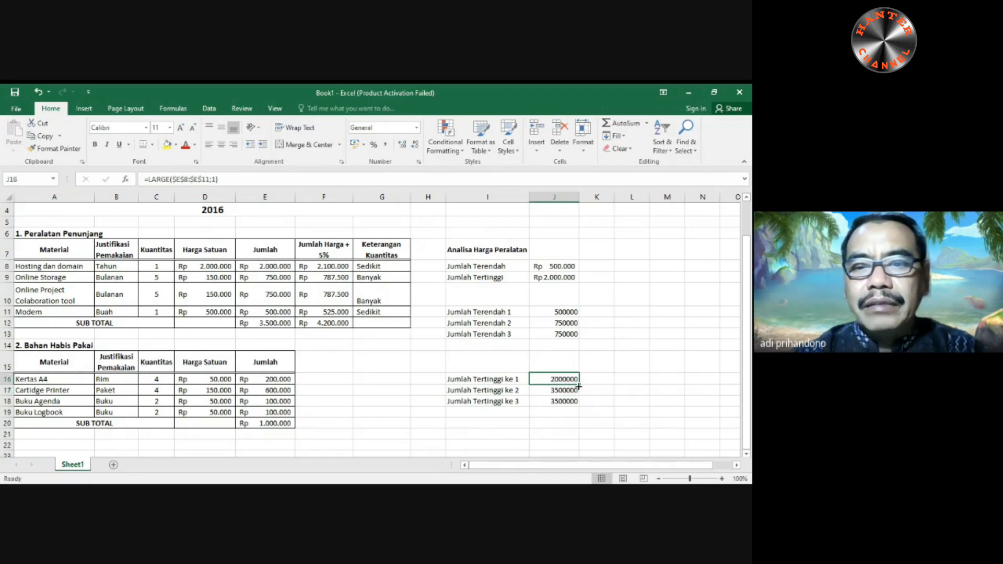
drag(578, 385, 579, 406)
- Set the rank argument of the LARGE formula in J17 to 2 for the second-highest equipment amount
click(573, 392)
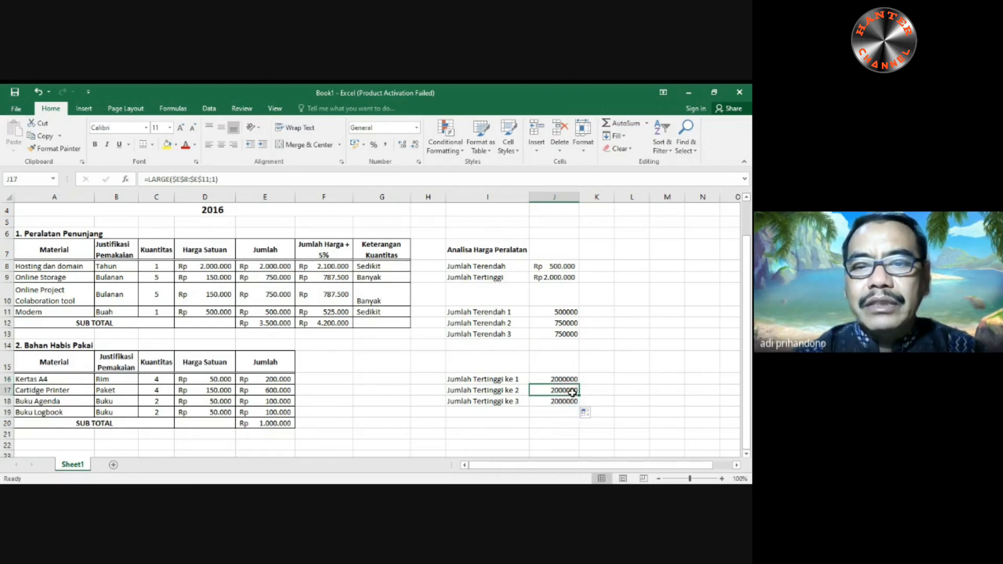
click(210, 179)
key(Delete)
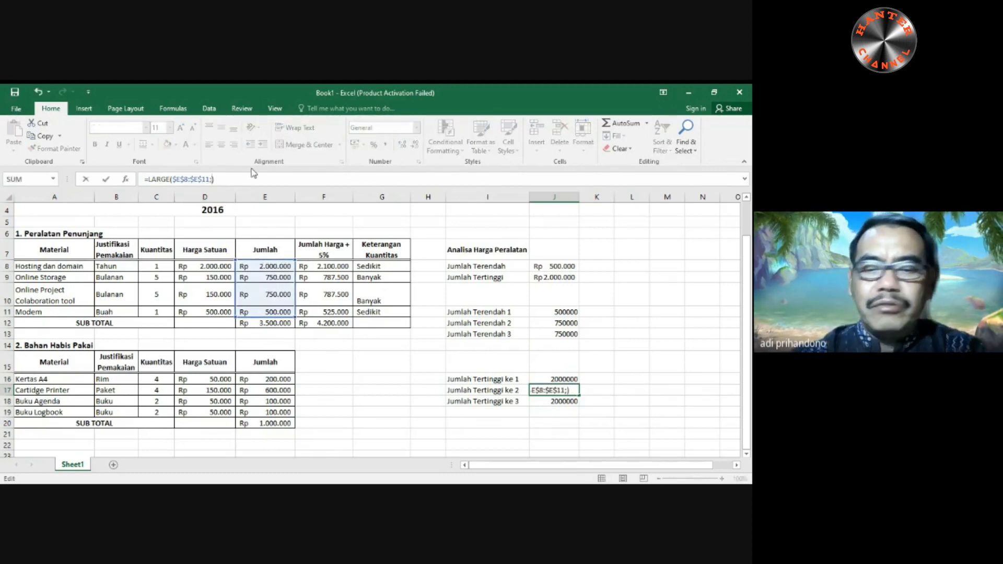
text(2)
key(Return)
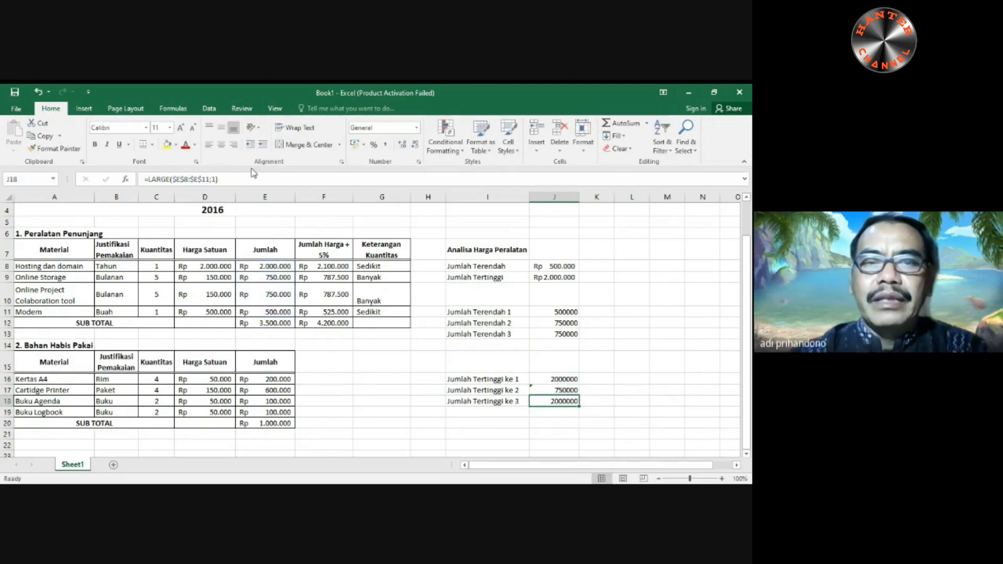
- Set the rank argument of the LARGE formula in J18 to 3 for the third-highest equipment amount
click(215, 178)
click(217, 177)
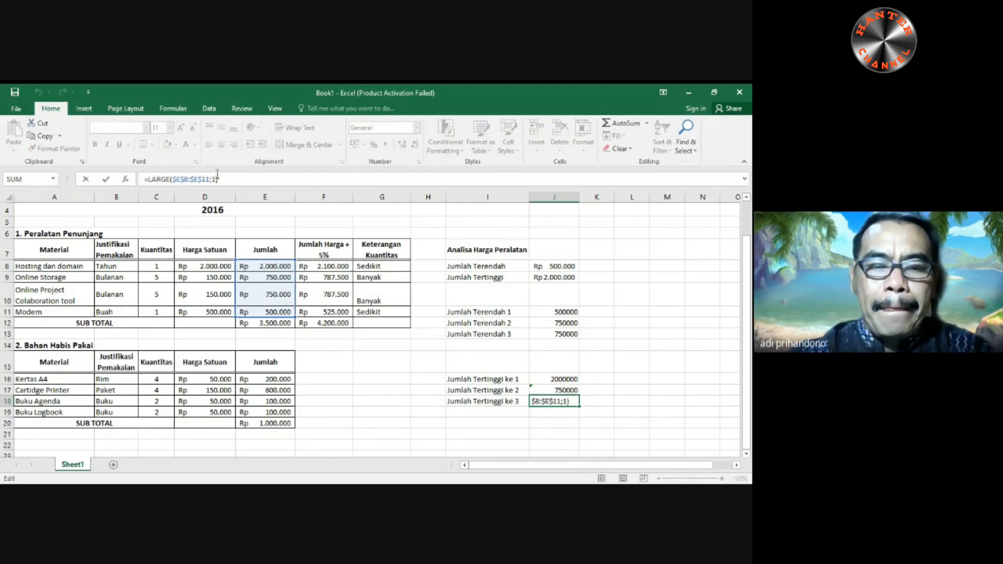
key(BackSpace)
text(3)
key(Return)
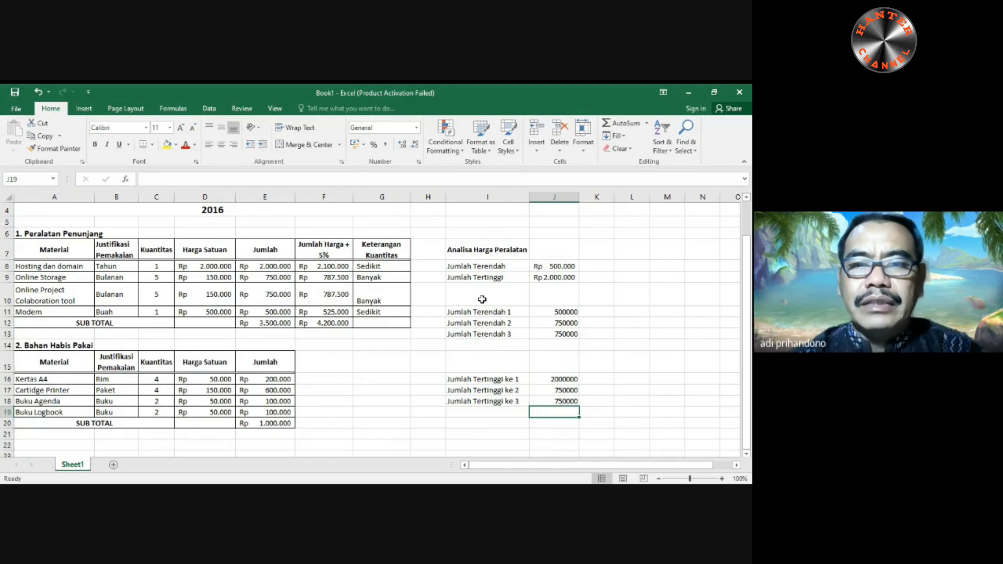
- Calculate the average equipment amount in I10 with =AVERAGE(E8:E11) and move the result to J10
click(482, 298)
text(=)
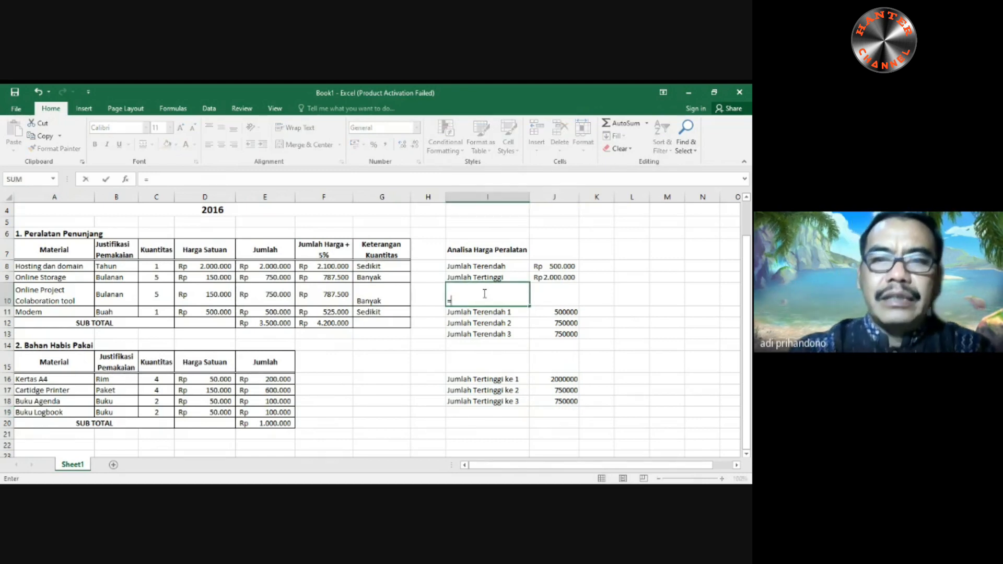
text(aver)
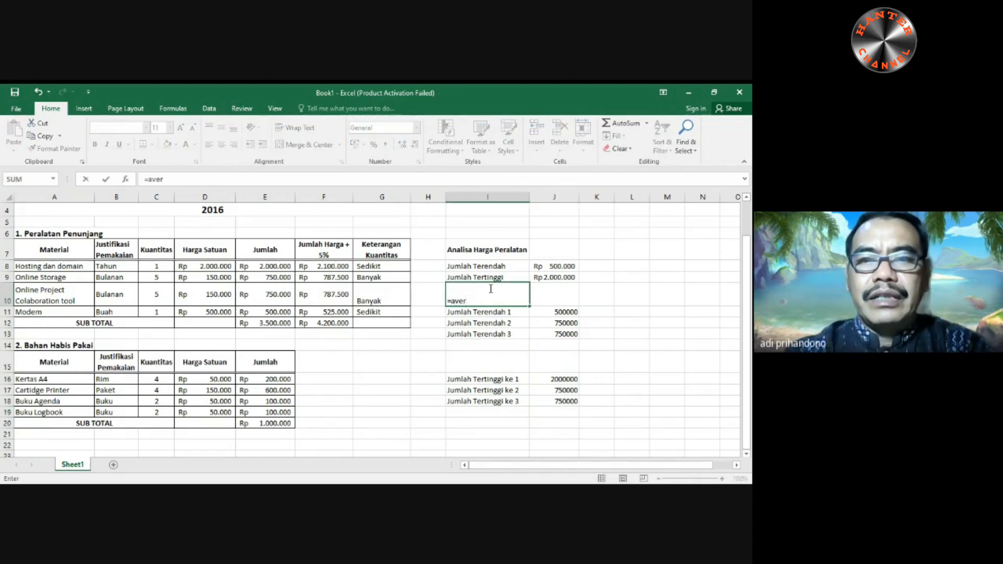
text(age)
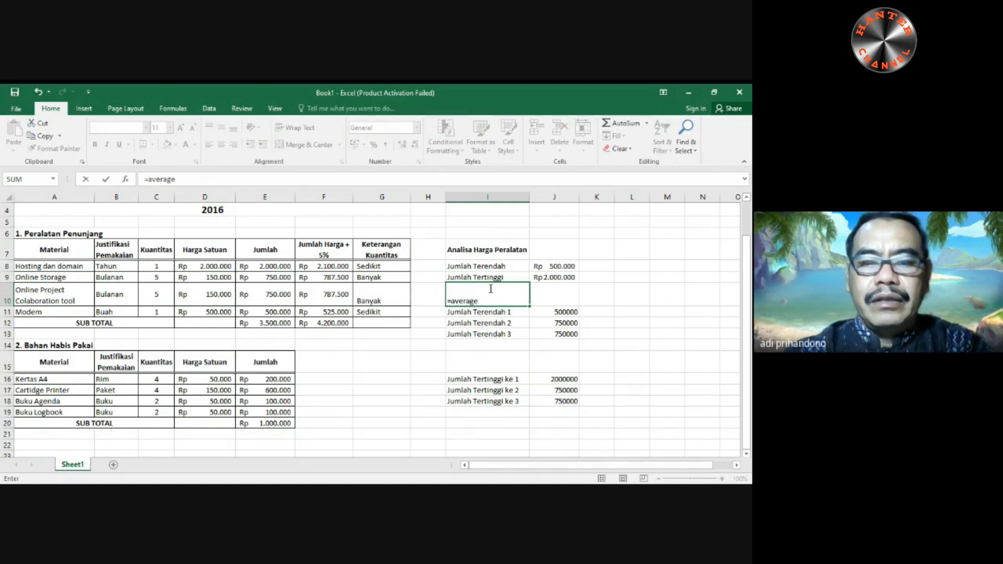
text(()
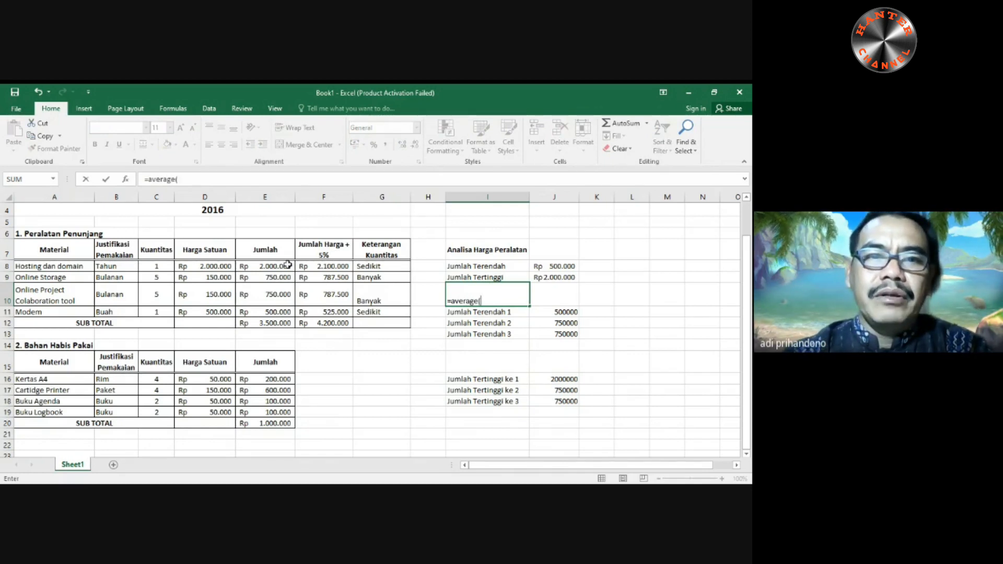
drag(284, 265, 285, 307)
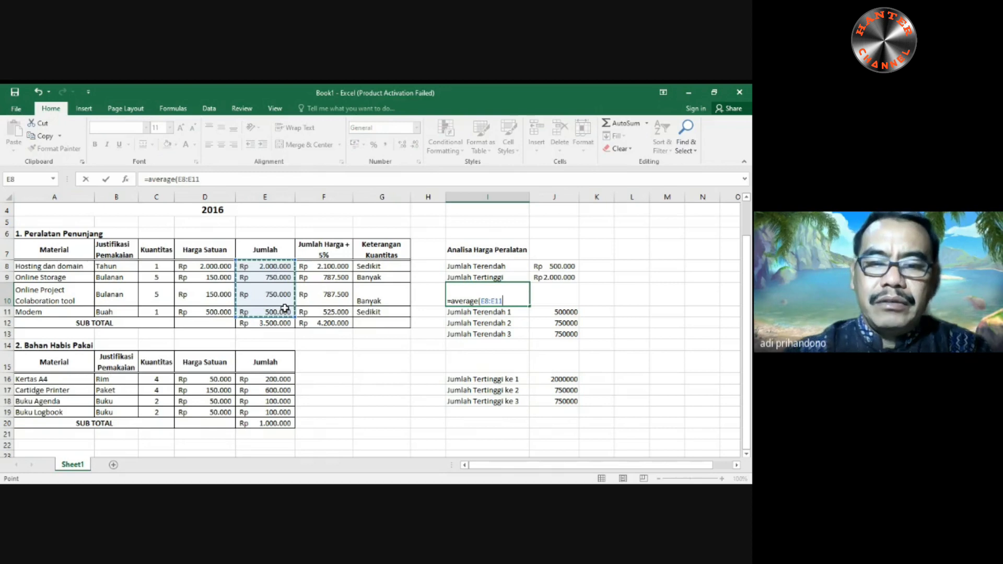
key(ctrl+Return)
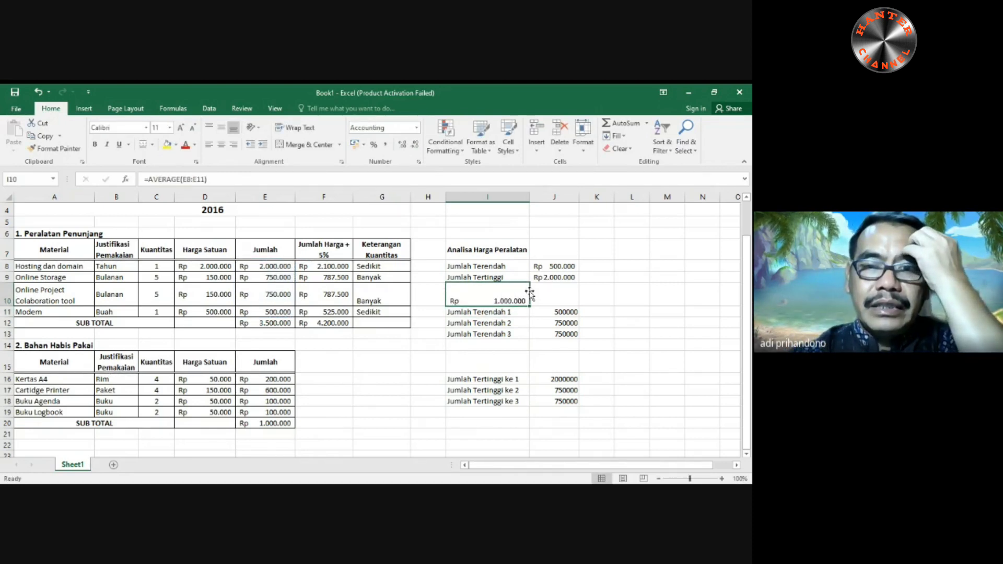
drag(529, 291, 550, 298)
- Enter the label "Jumlah Rata-Rata" in cell I10, beside the average amount
click(507, 301)
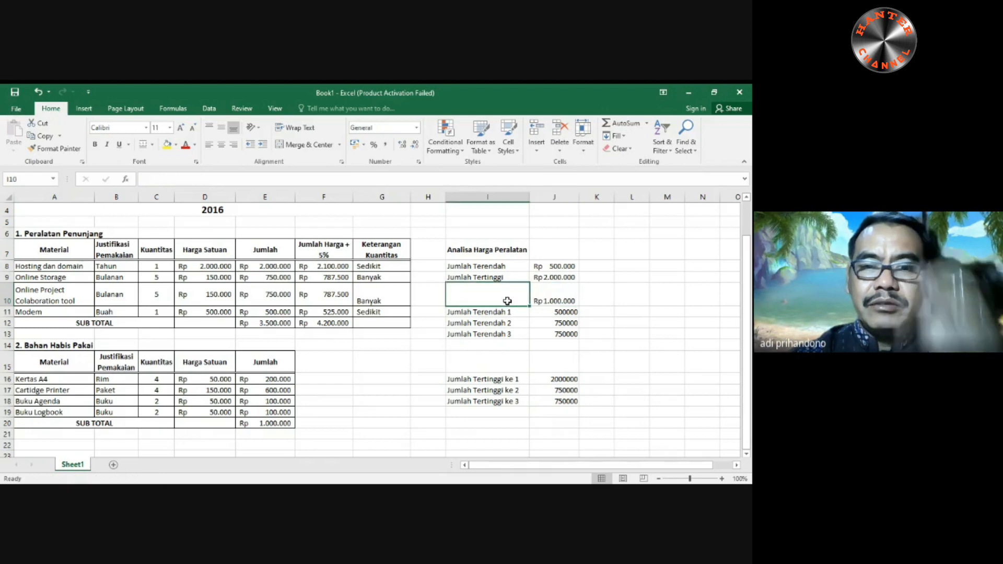
text(Jumlah)
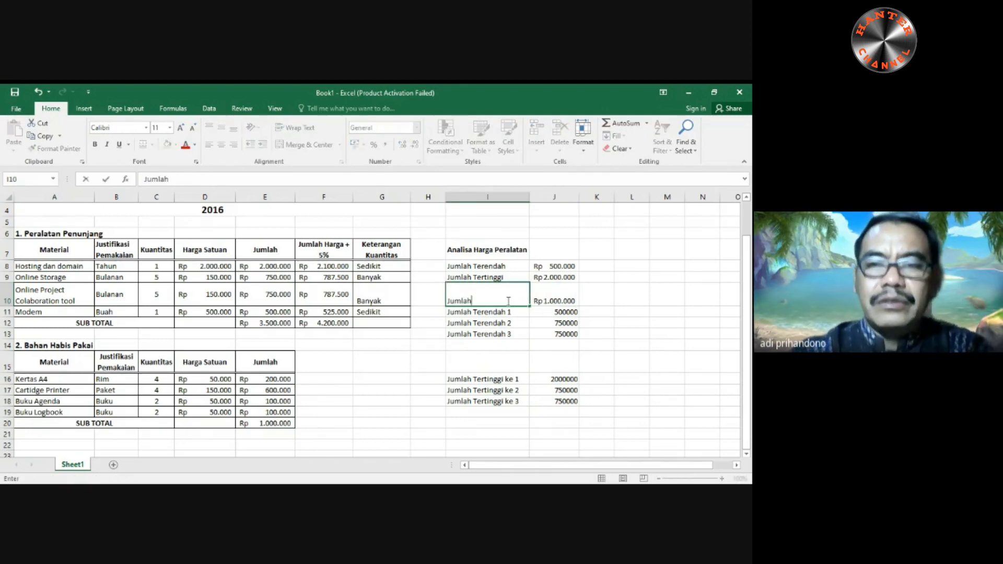
text( Rata)
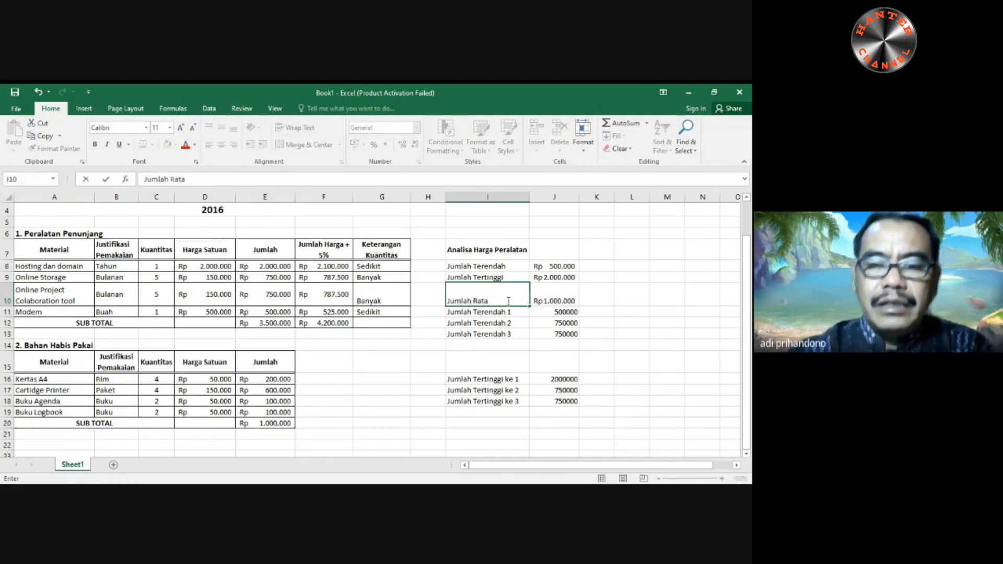
text(-Rata)
key(Return)
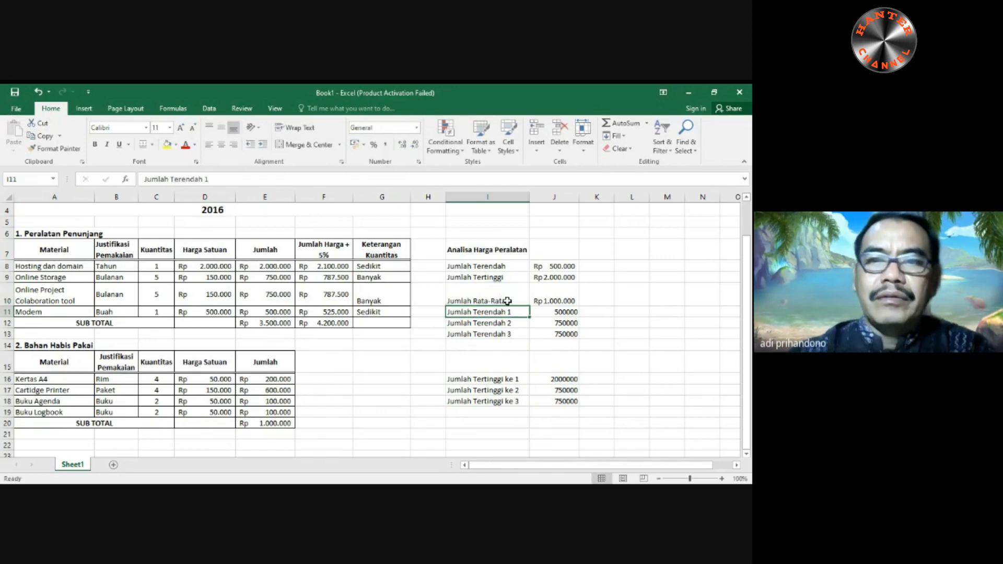
- Vertically centre the average label and amount in cells I10:J10
drag(498, 291, 555, 297)
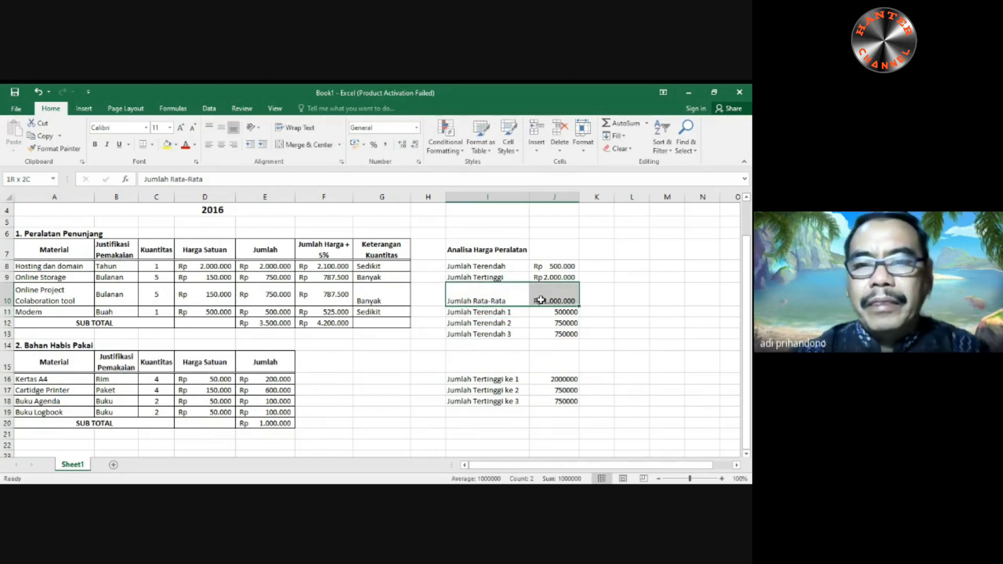
click(221, 128)
click(618, 365)
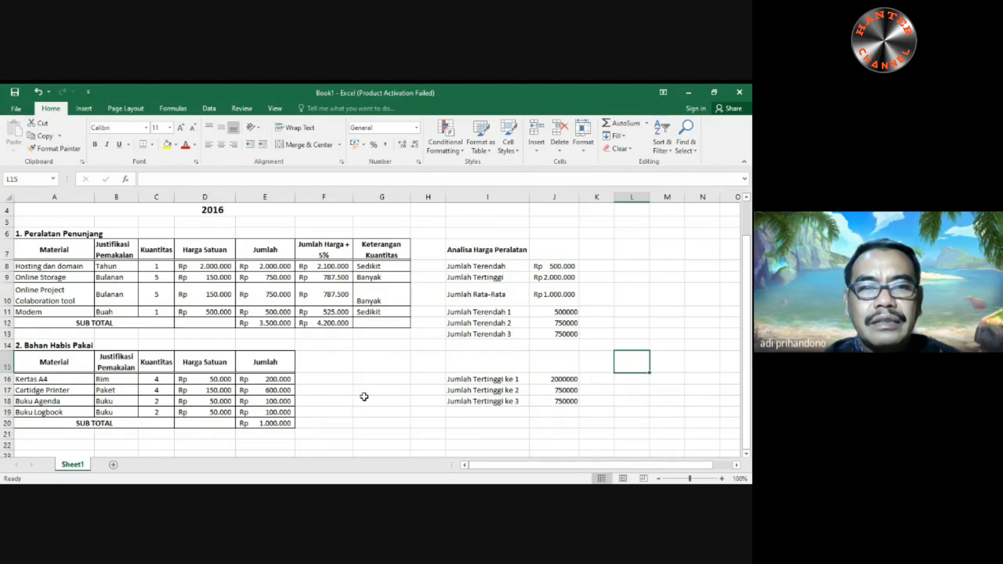
- Review the sheet's title block, both budget tables and the equipment price analysis
scroll(380, 402, up, 1)
scroll(380, 401, down, 2)
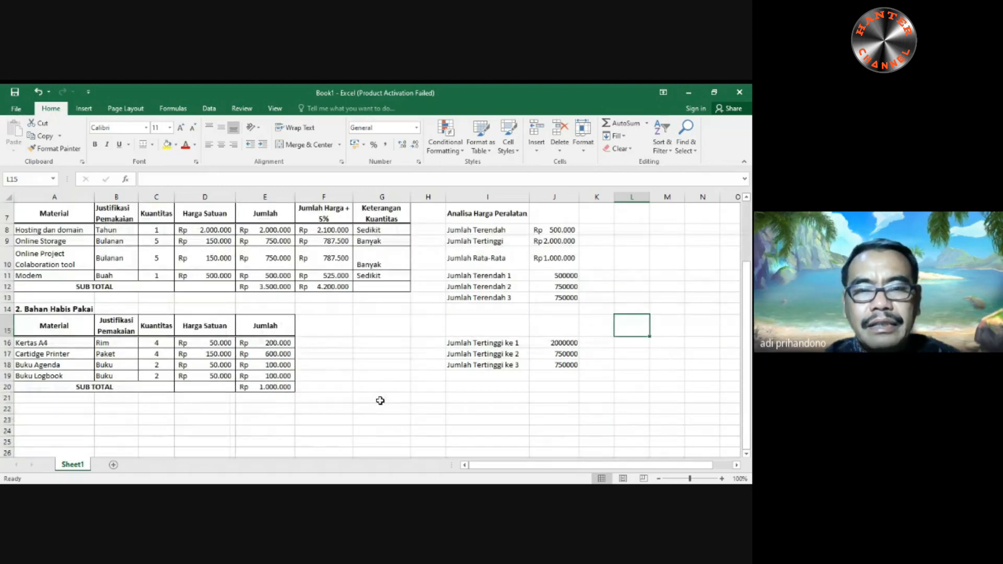
scroll(380, 401, up, 2)
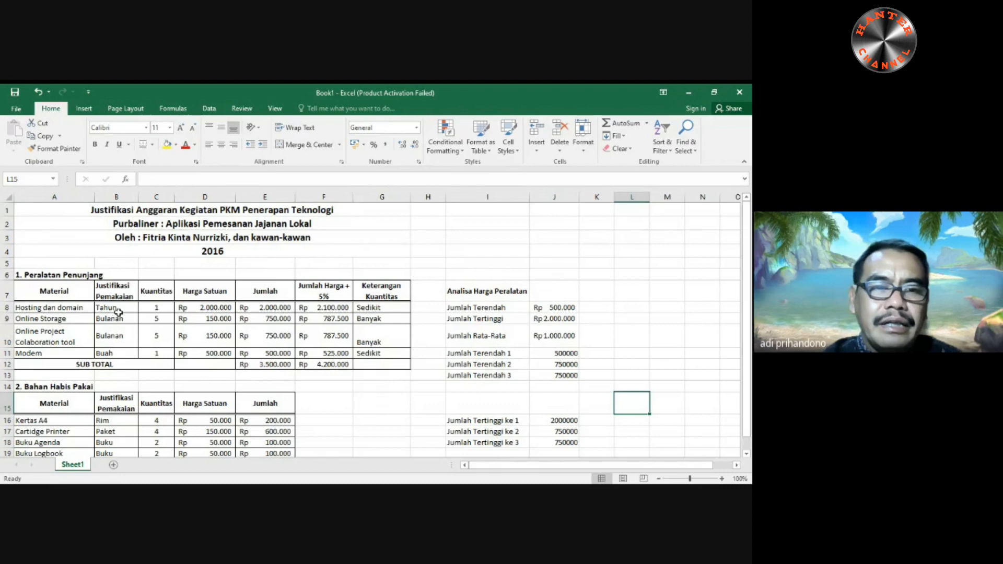
click(40, 211)
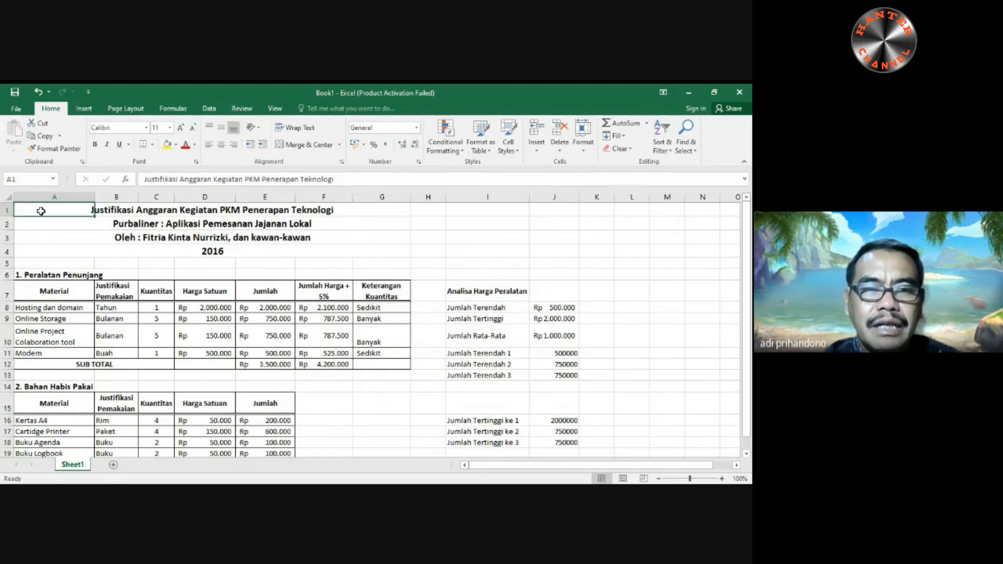
drag(41, 211, 370, 251)
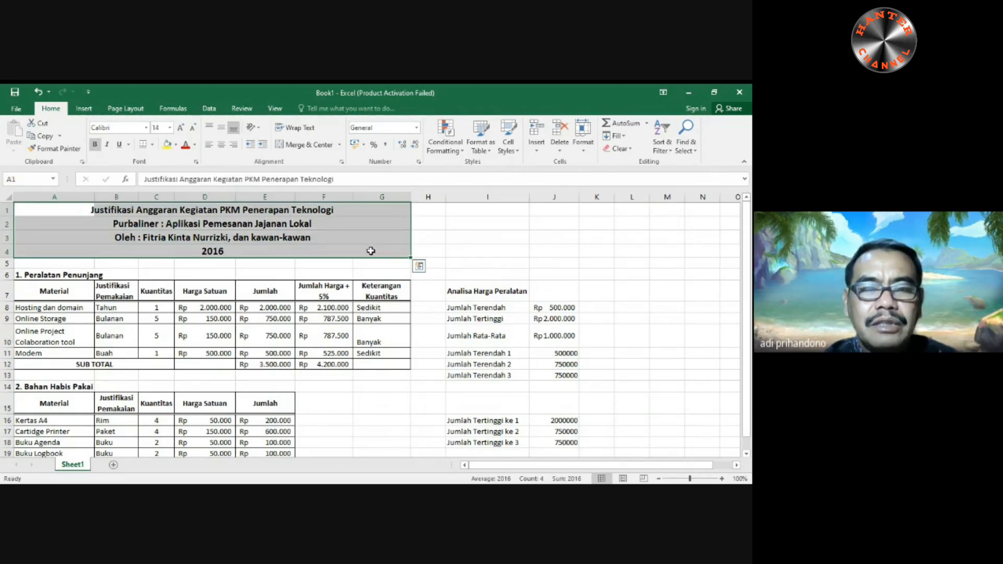
click(51, 290)
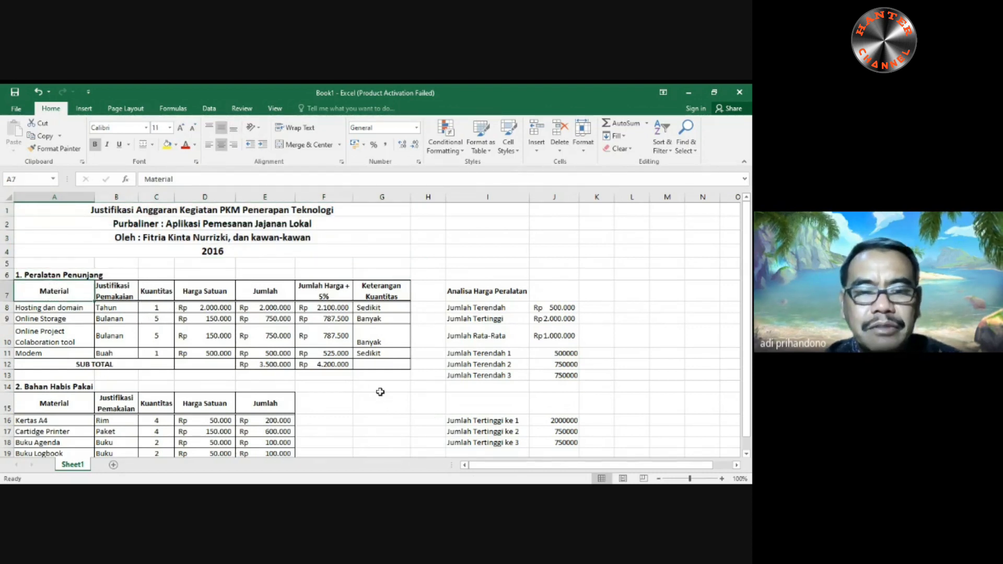
scroll(379, 391, down, 2)
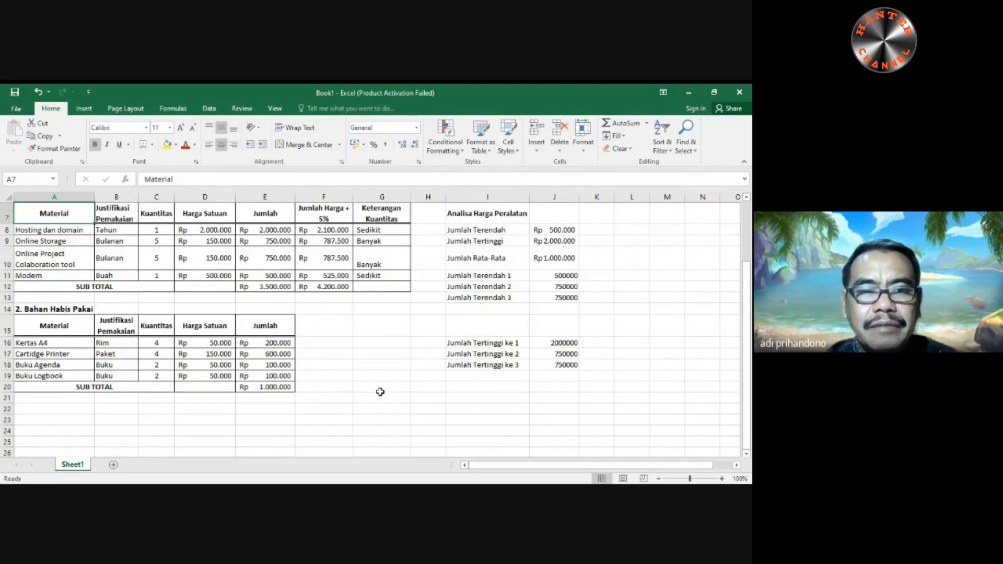
scroll(380, 392, up, 2)
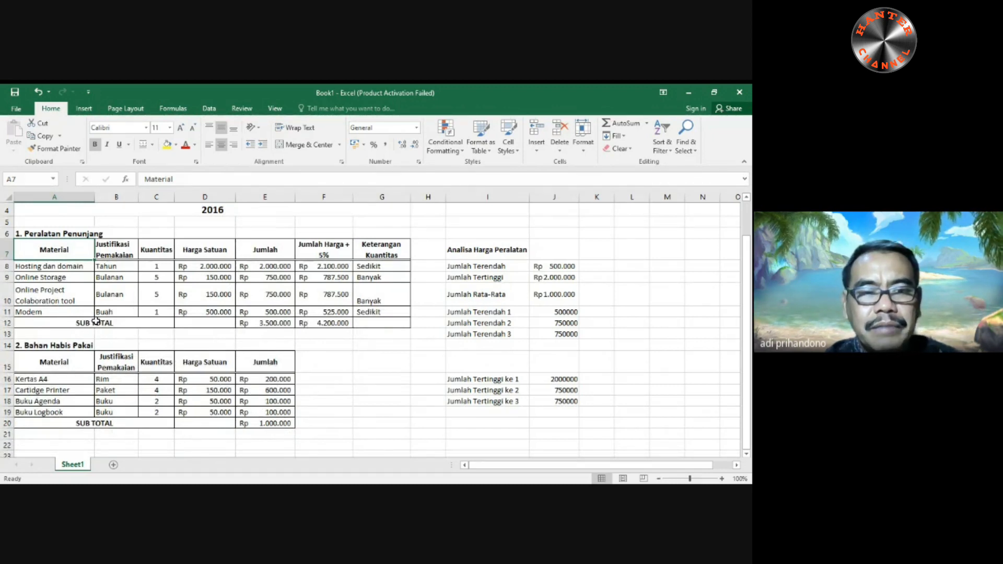
- Make the SUB TOTAL amounts bold in E12:F12 of the equipment table and E20 of the consumables table
drag(245, 324, 323, 320)
click(94, 144)
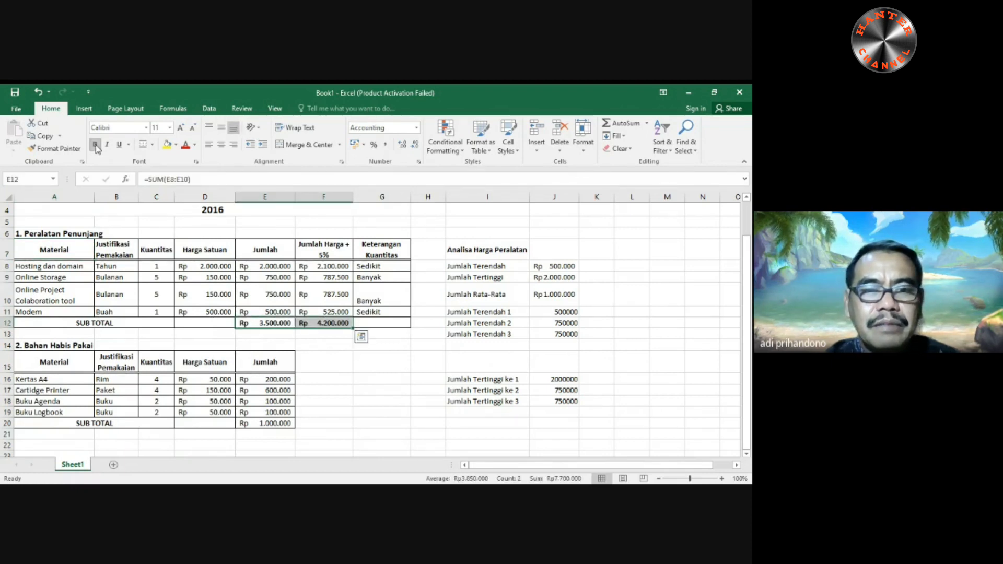
click(254, 422)
click(95, 145)
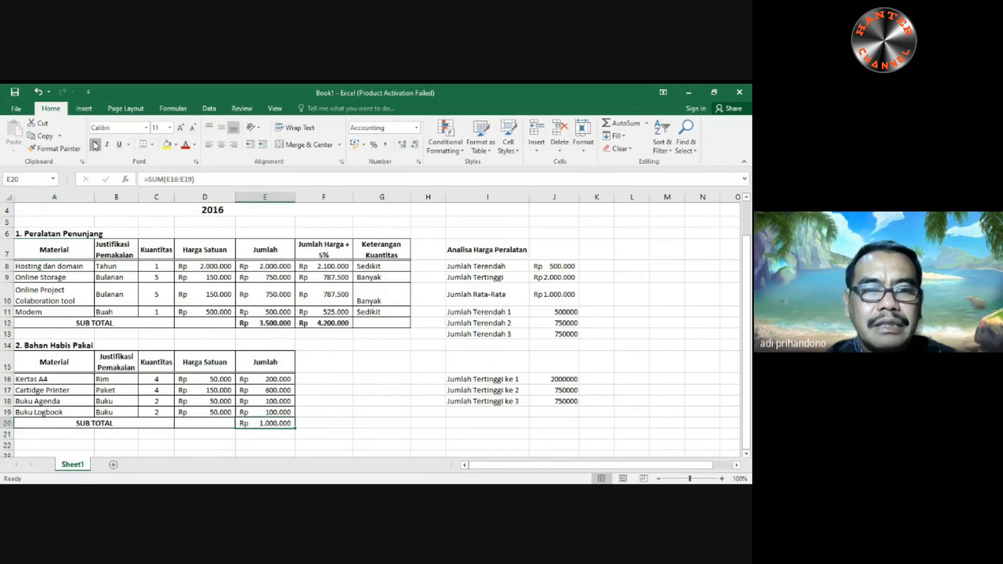
click(361, 454)
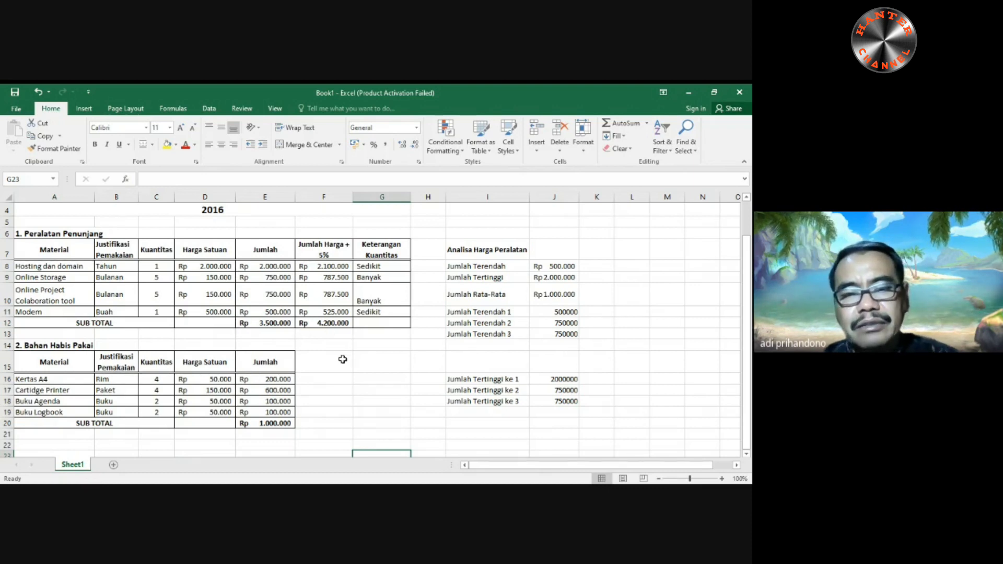
scroll(373, 412, up, 2)
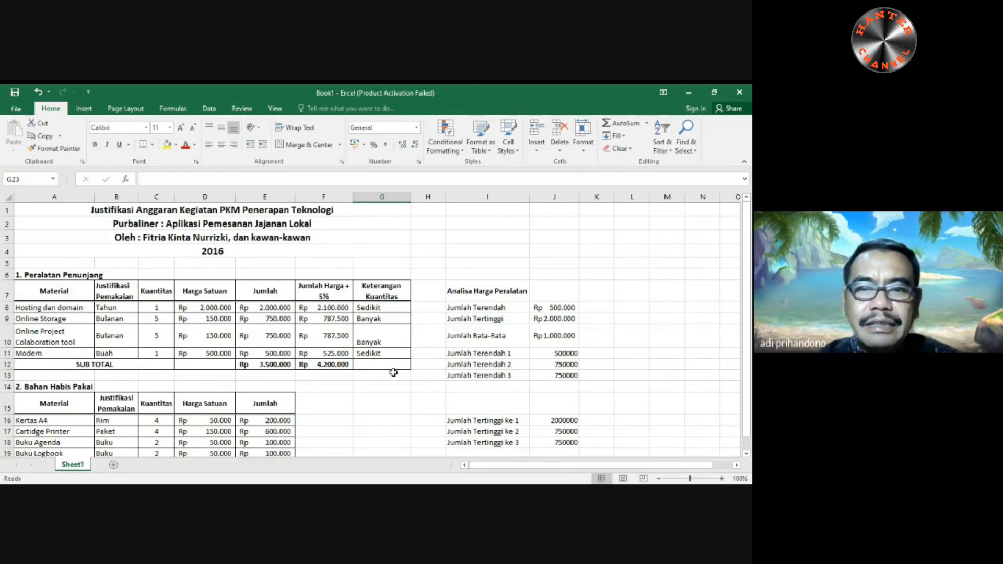
scroll(392, 375, down, 1)
scroll(393, 375, up, 1)
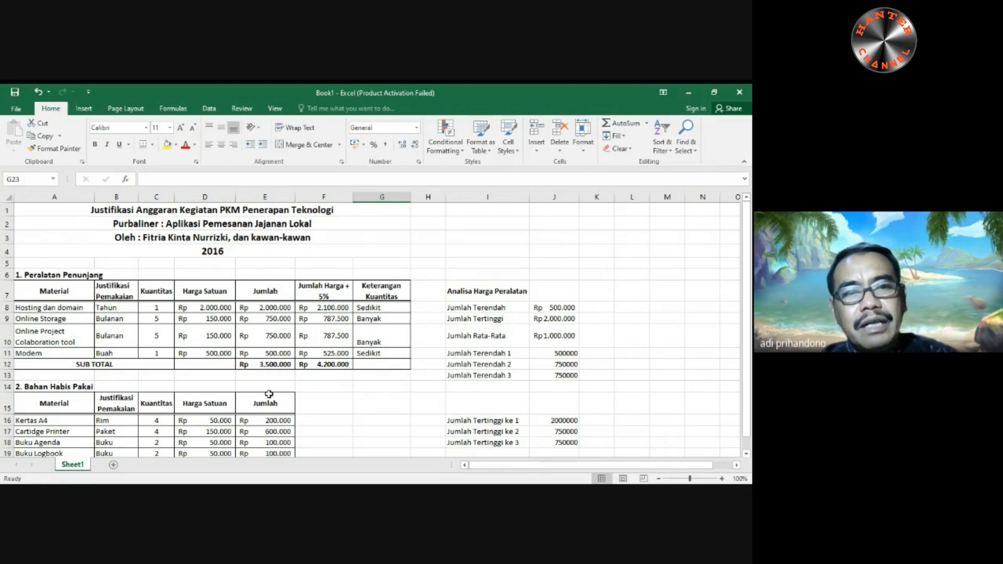
- Fill the header row A7:G7 of the equipment table with a light blue theme colour
click(48, 294)
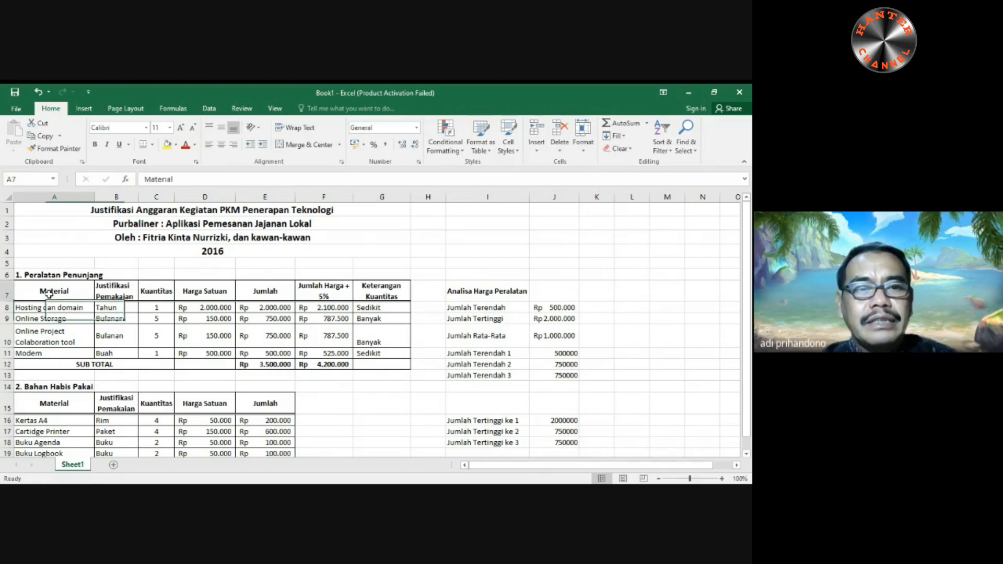
drag(48, 294, 361, 293)
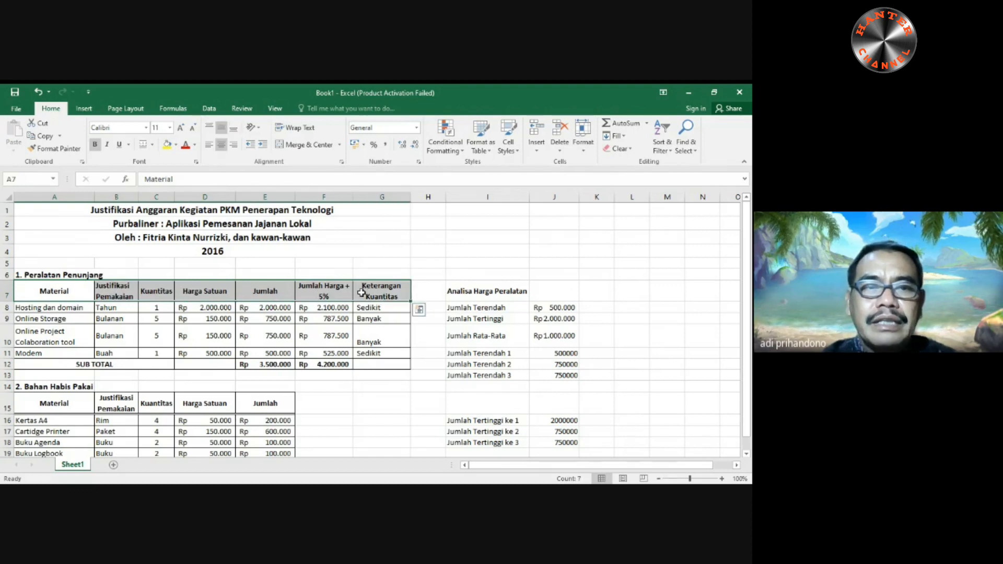
click(177, 146)
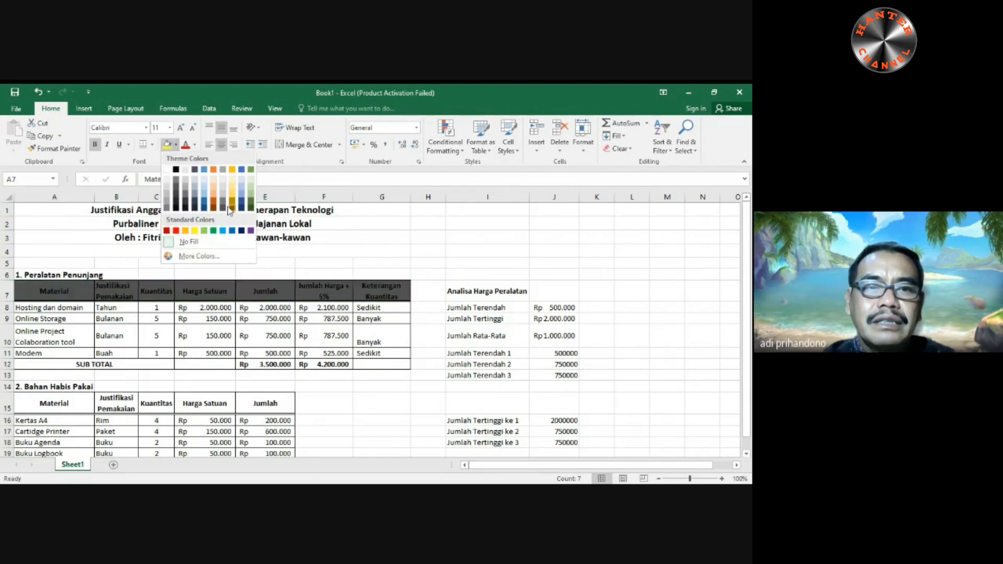
click(244, 180)
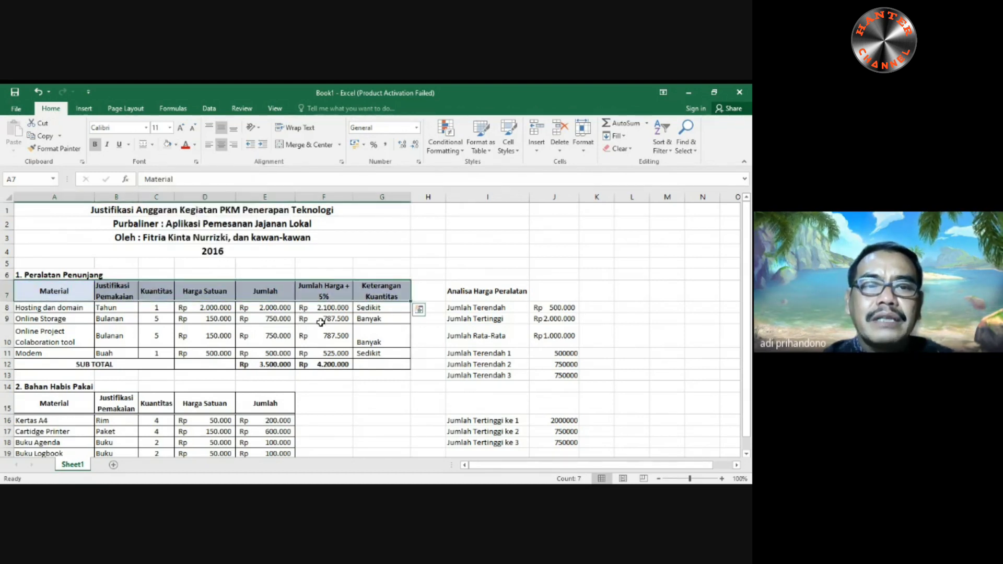
- Centre the "Justifikasi Pemakaian" header horizontally in cell B7 of the equipment table
click(121, 295)
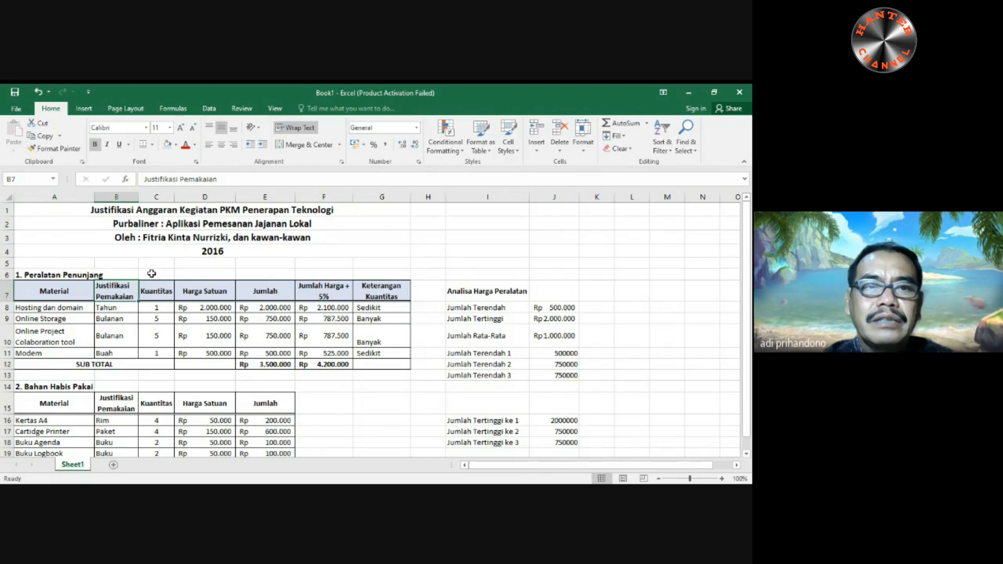
click(221, 145)
click(116, 402)
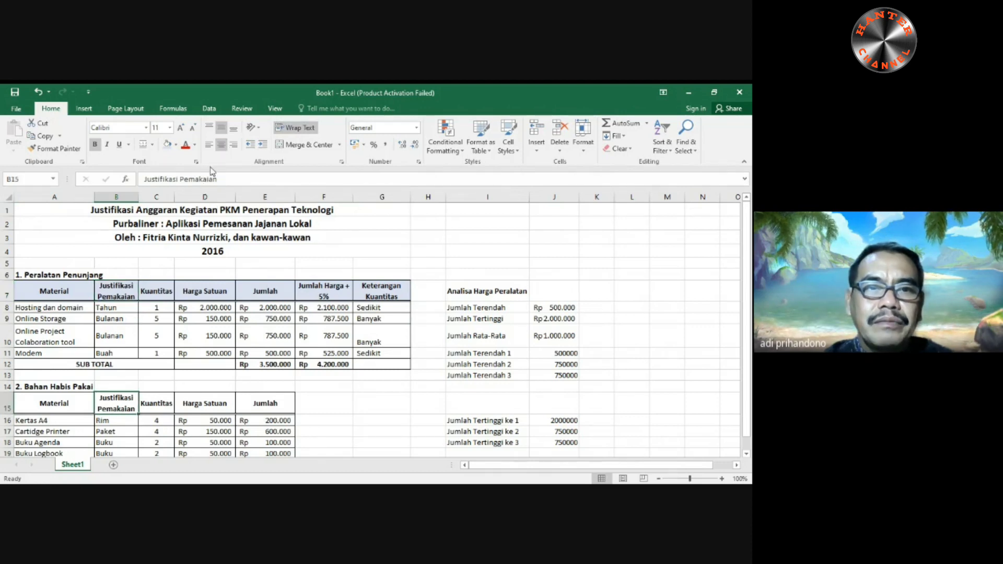
- Apply the same light blue fill to the header row A15:E15 of the consumables table
drag(36, 407, 267, 405)
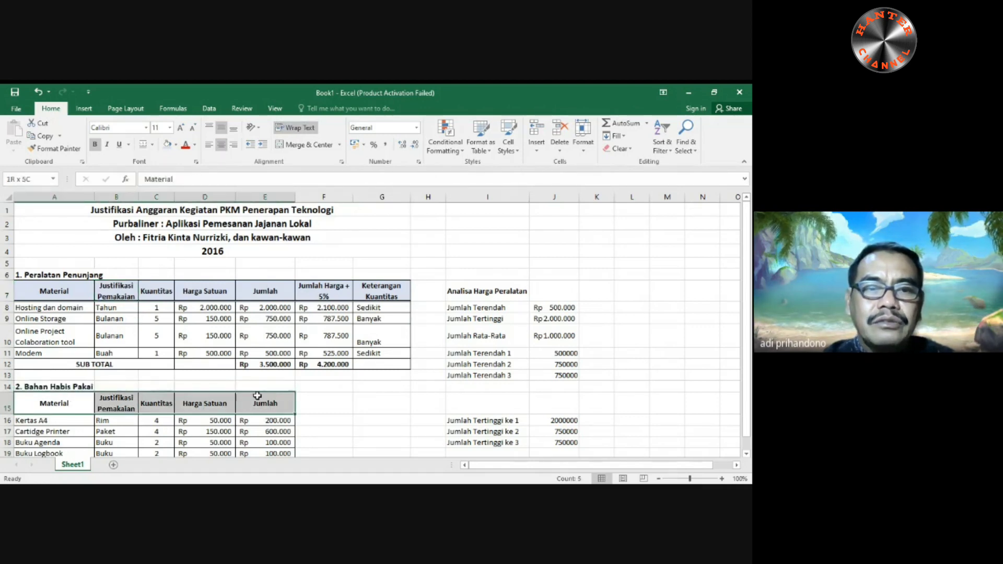
click(168, 145)
click(355, 385)
scroll(419, 379, down, 3)
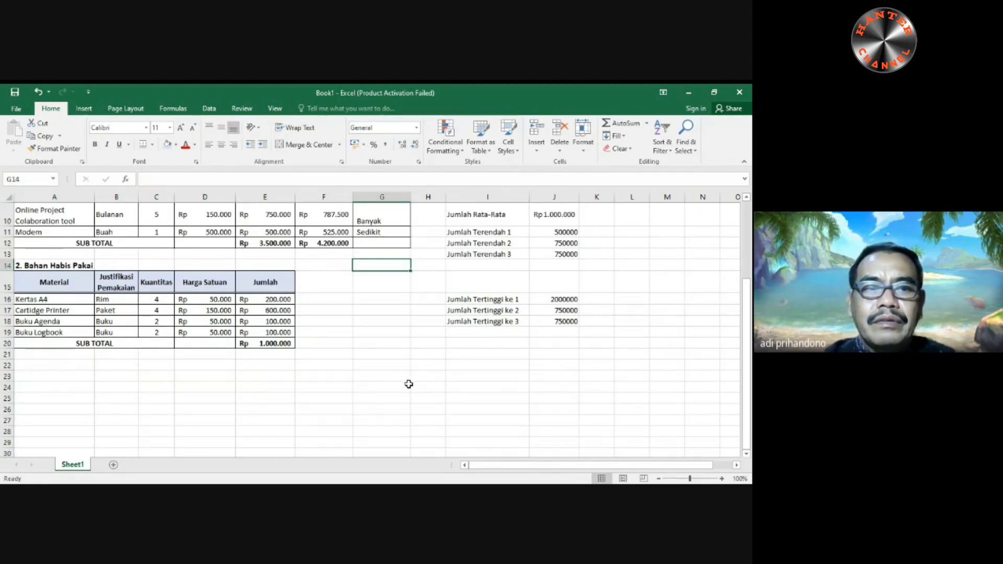
scroll(409, 383, down, 2)
scroll(396, 391, up, 5)
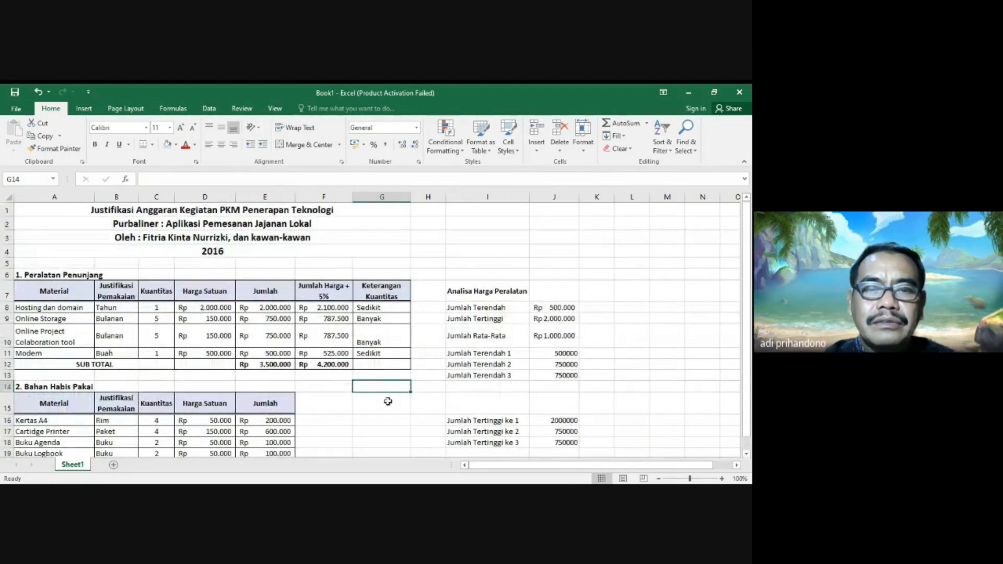
scroll(388, 398, down, 2)
scroll(387, 402, up, 2)
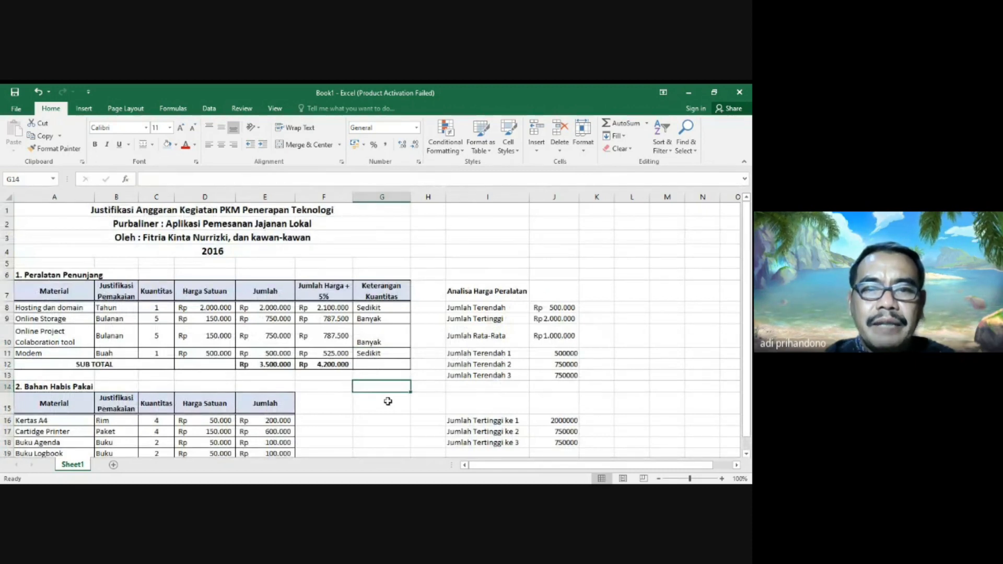
- Narrow column G, which holds the "Keterangan Kuantitas" notes, slightly
drag(408, 200, 404, 199)
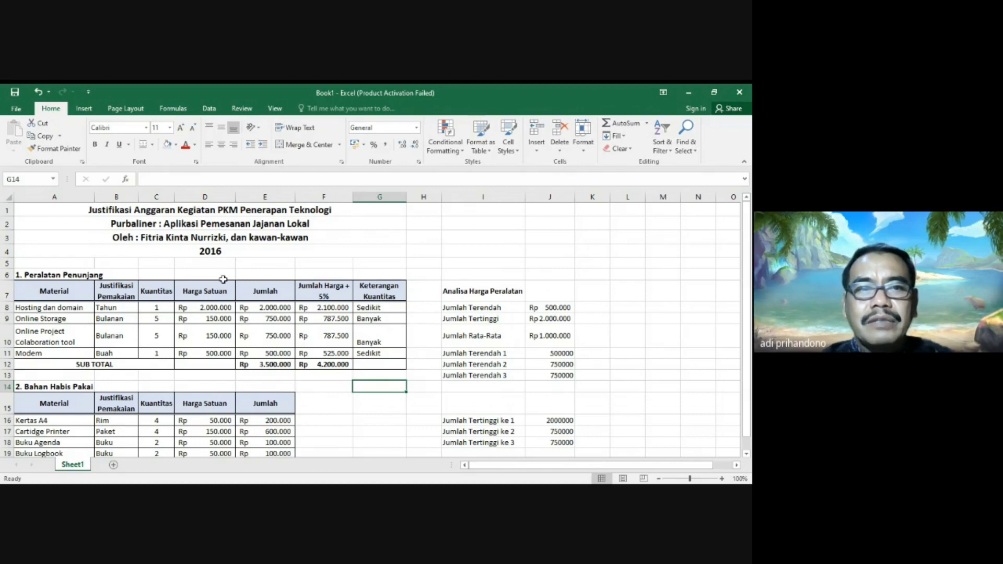
click(269, 494)
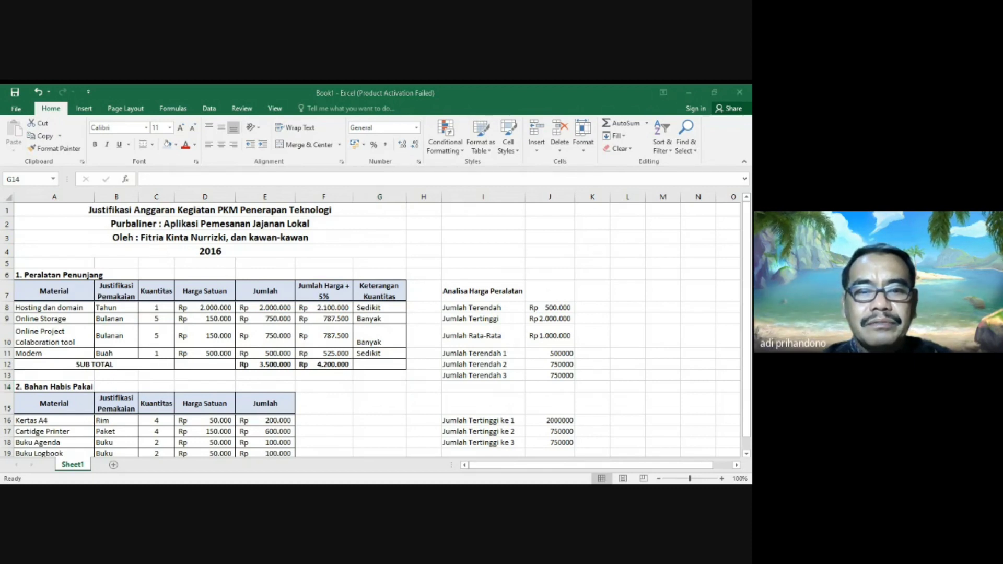